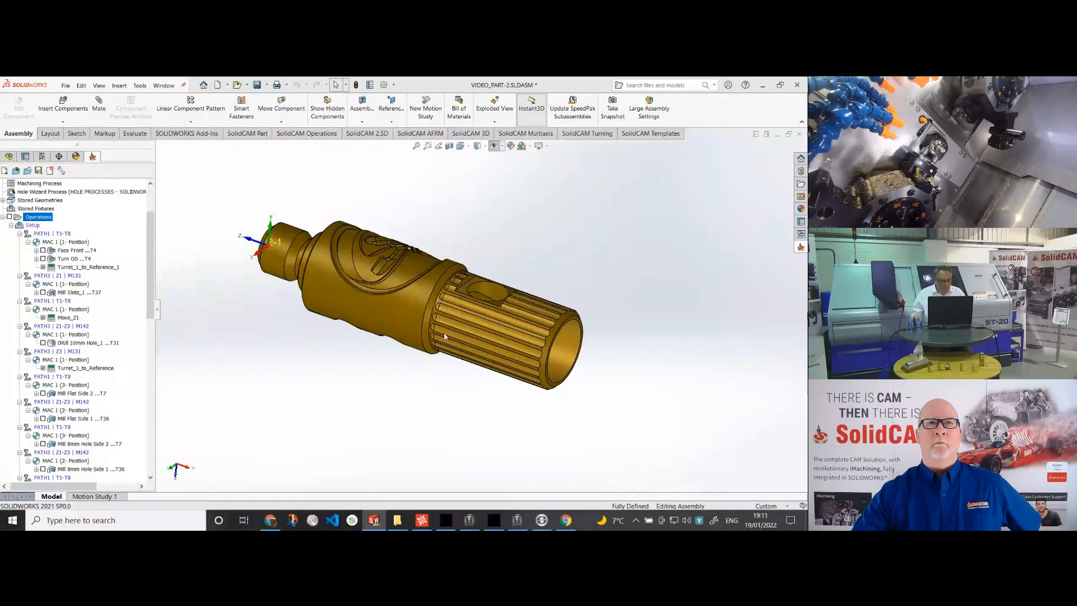
Open the SCUK-Star-ST20 machine definition and inspect the X1 axis, Turret 1 and the Y1 axis parameters.
left_click_drag(150, 247, 150, 223)
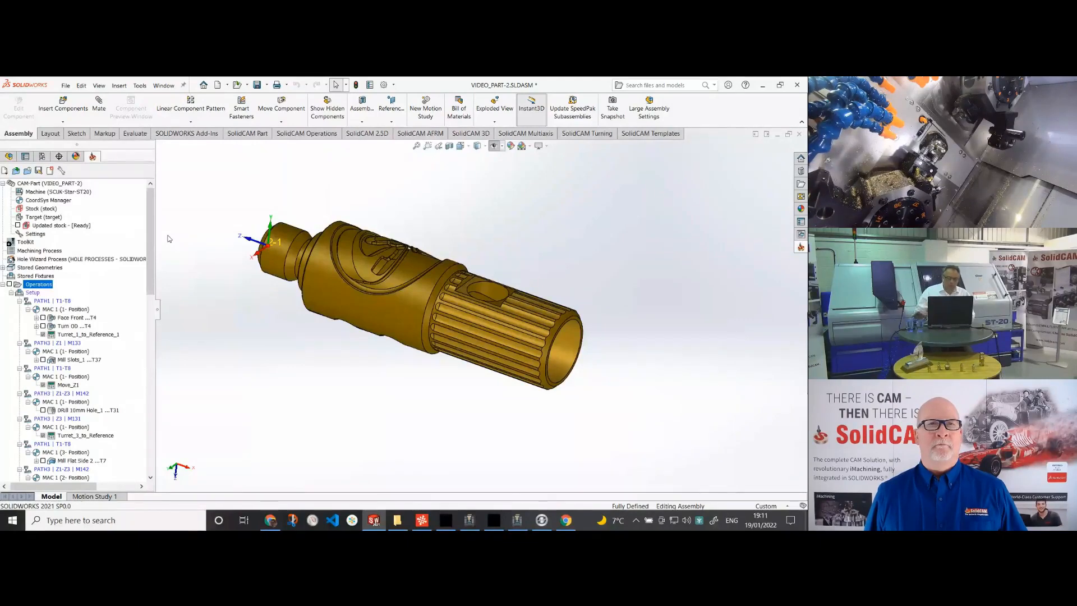
left_click(67, 193)
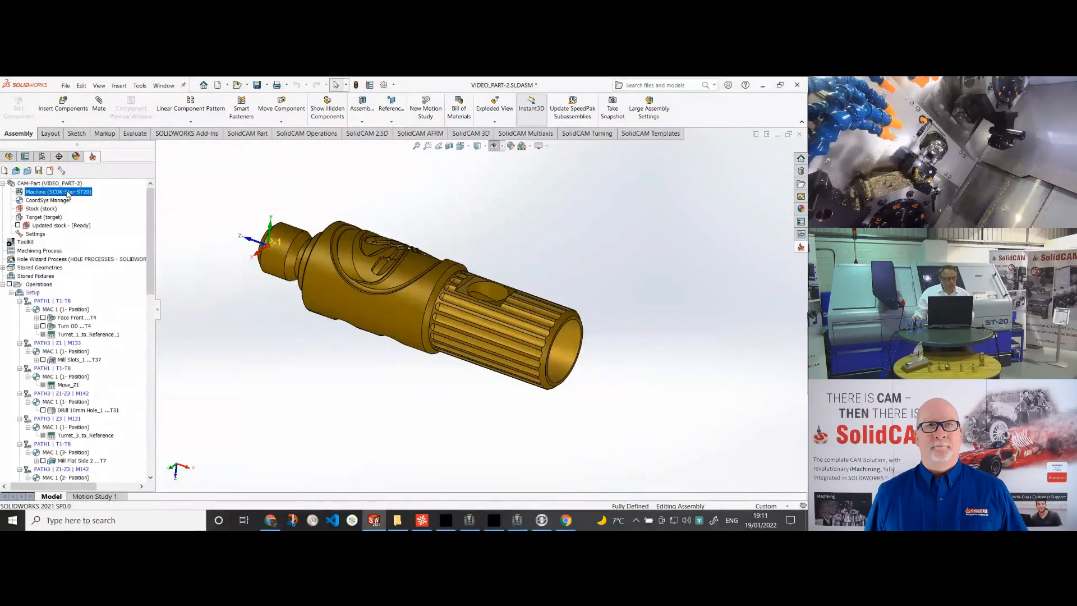
double_click(68, 193)
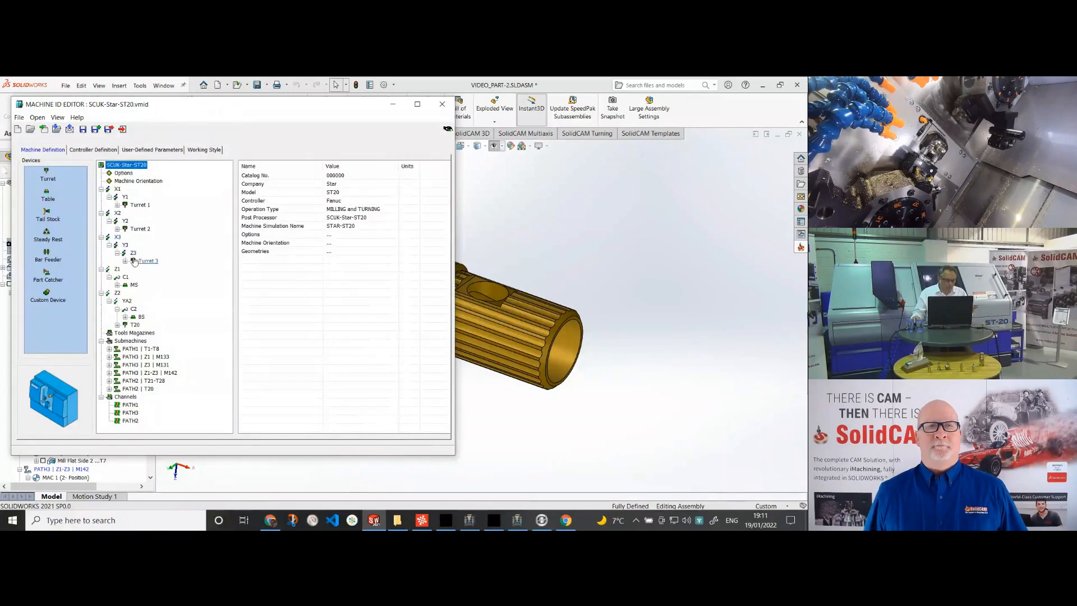
left_click(118, 190)
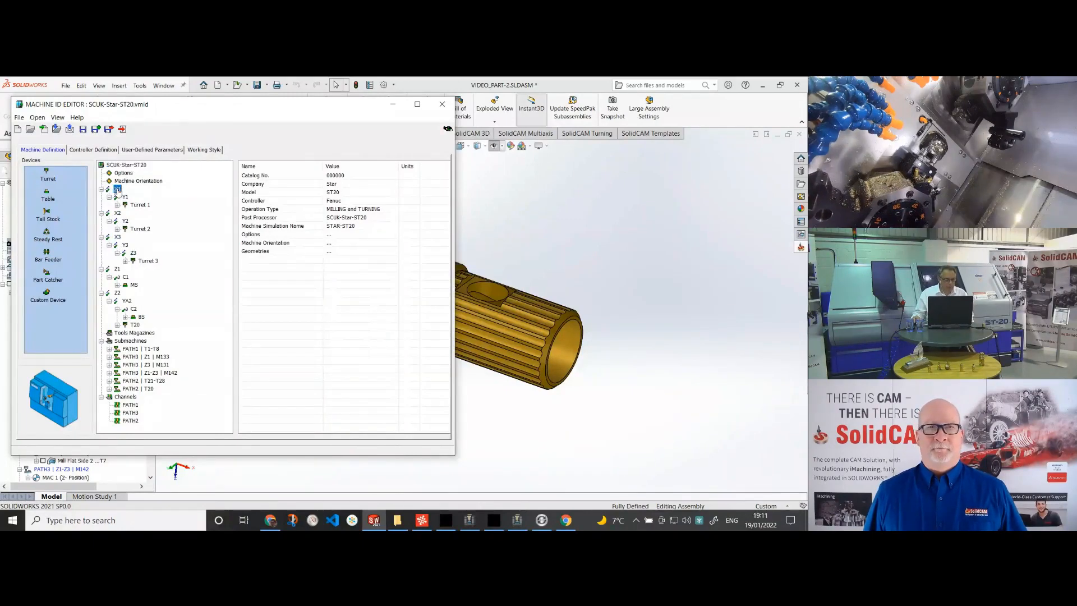
left_click(140, 206)
left_click(126, 197)
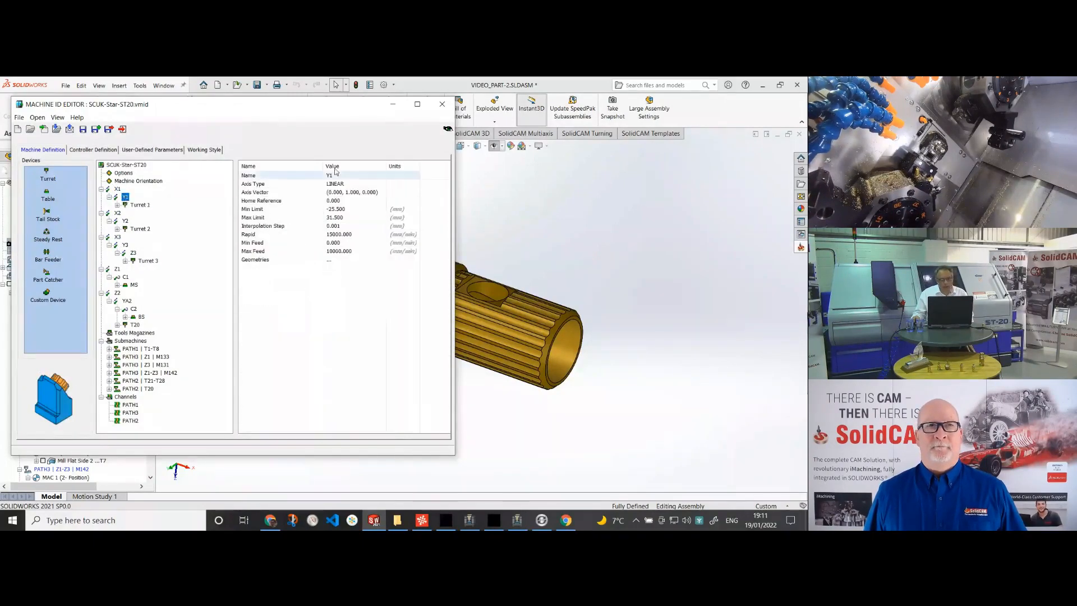
Show the machine preview beside the definition tree, with the coordinate systems hidden and the model turned to an angled view.
left_click(447, 129)
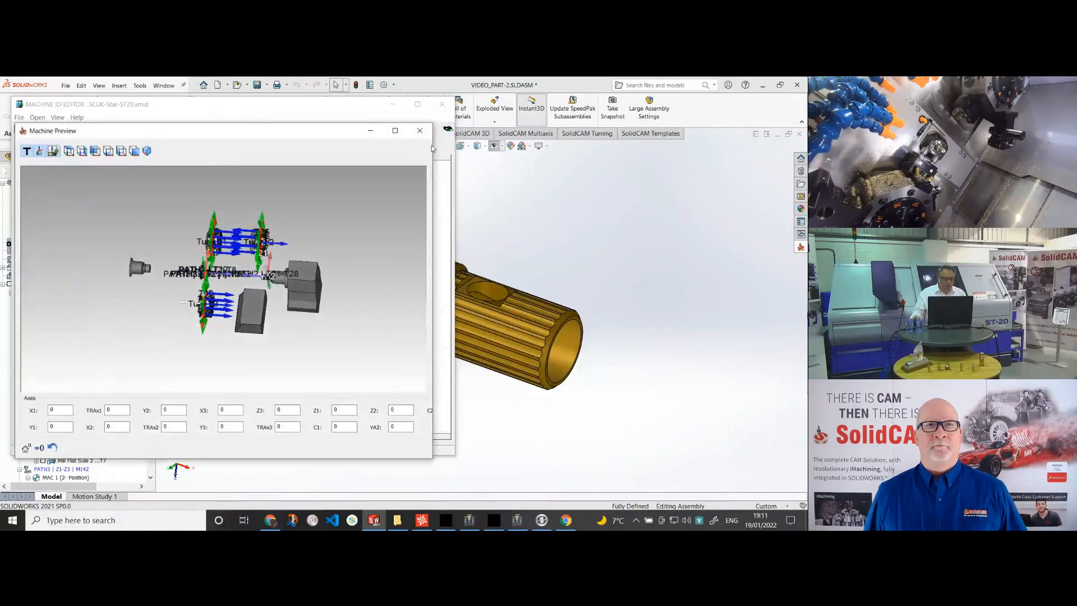
left_click(40, 151)
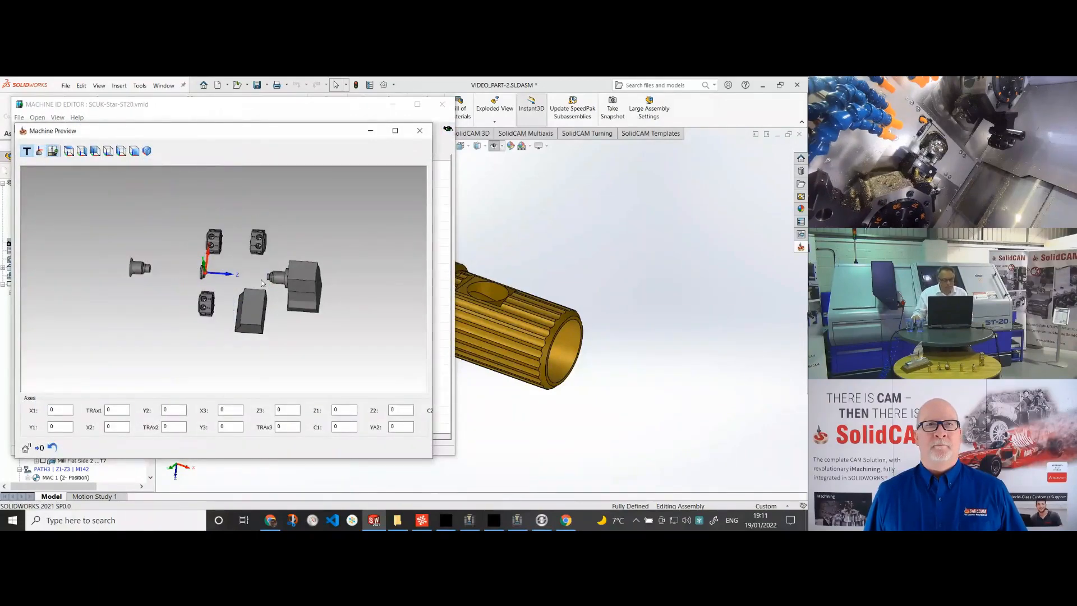
middle_click_drag(255, 264, 220, 279)
left_click_drag(219, 137, 534, 153)
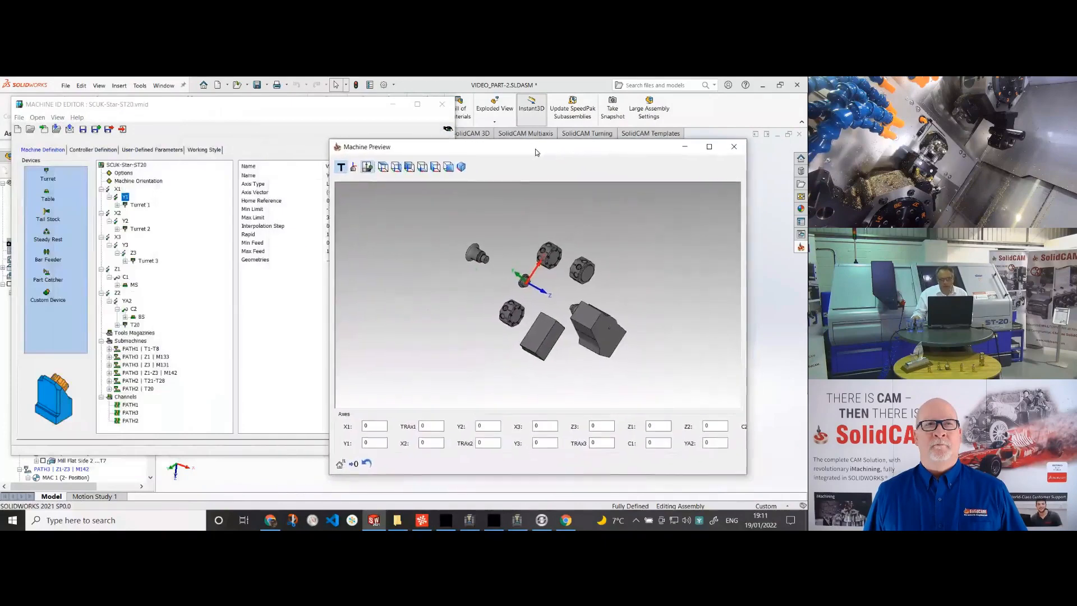
Highlight Turret 3, Turret 1 and the MS main spindle one after another in the machine preview.
left_click(123, 200)
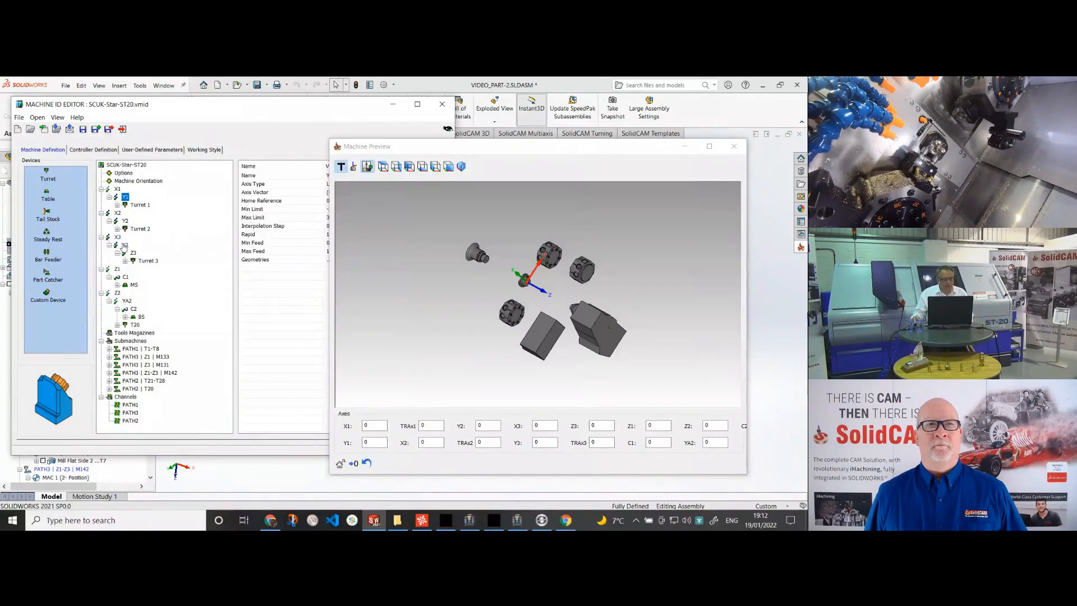
left_click(143, 261)
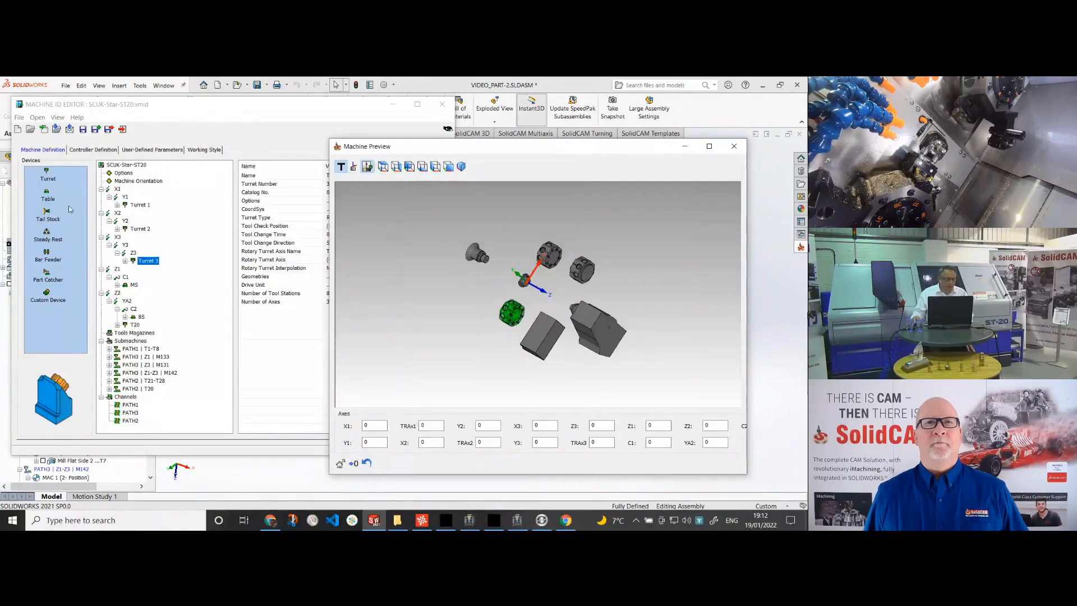
left_click(137, 206)
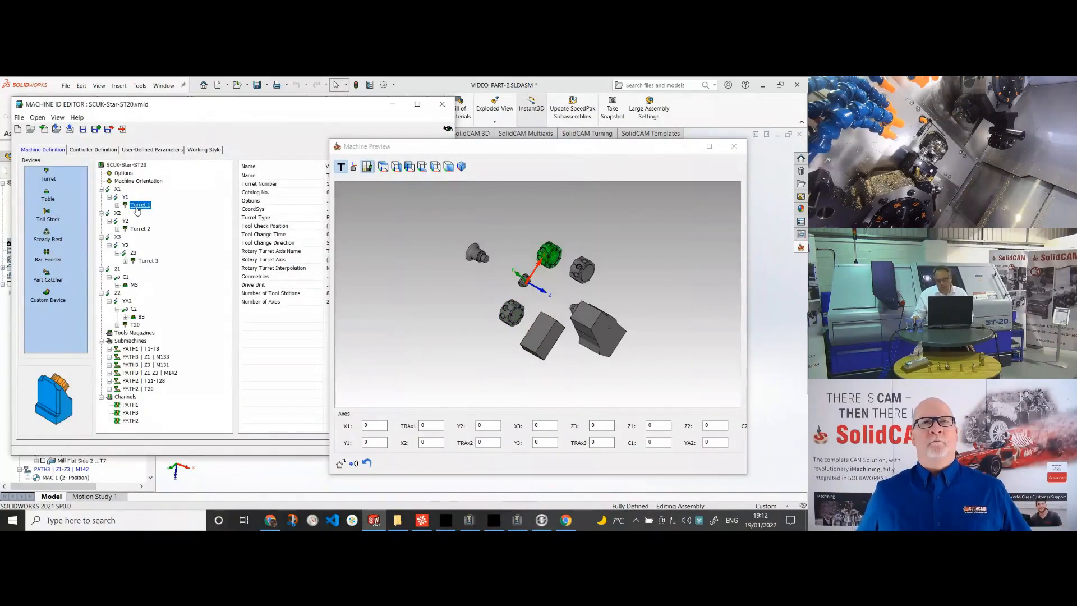
left_click(132, 285)
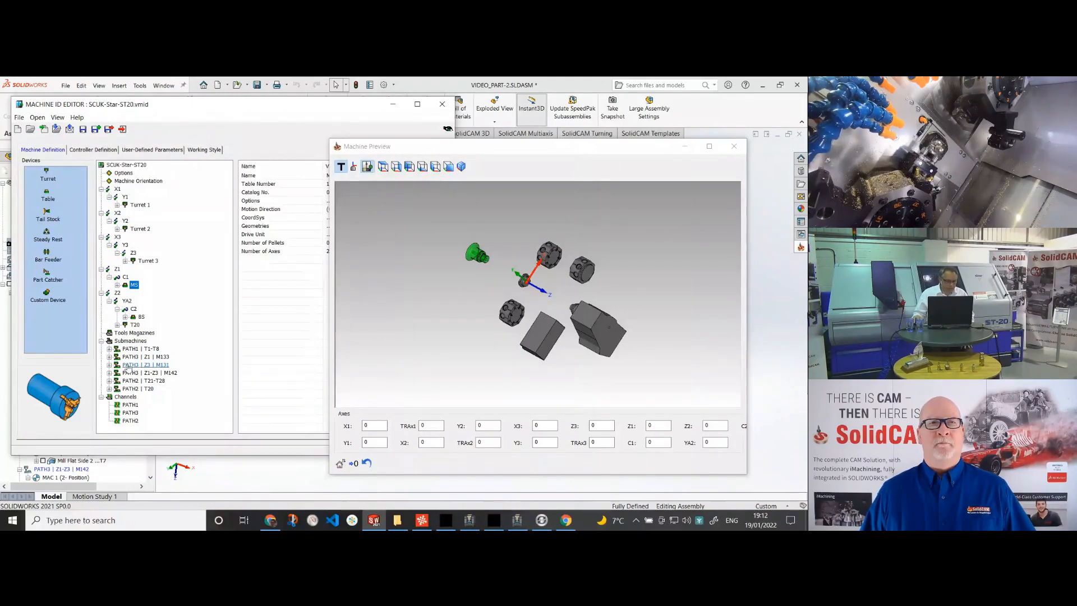
Examine the PATH1 T1-T8 submachine and the PATH3 submachines Z1 M133, Z3 M131 and Z1-Z3 M142 in the machine preview.
left_click(135, 349)
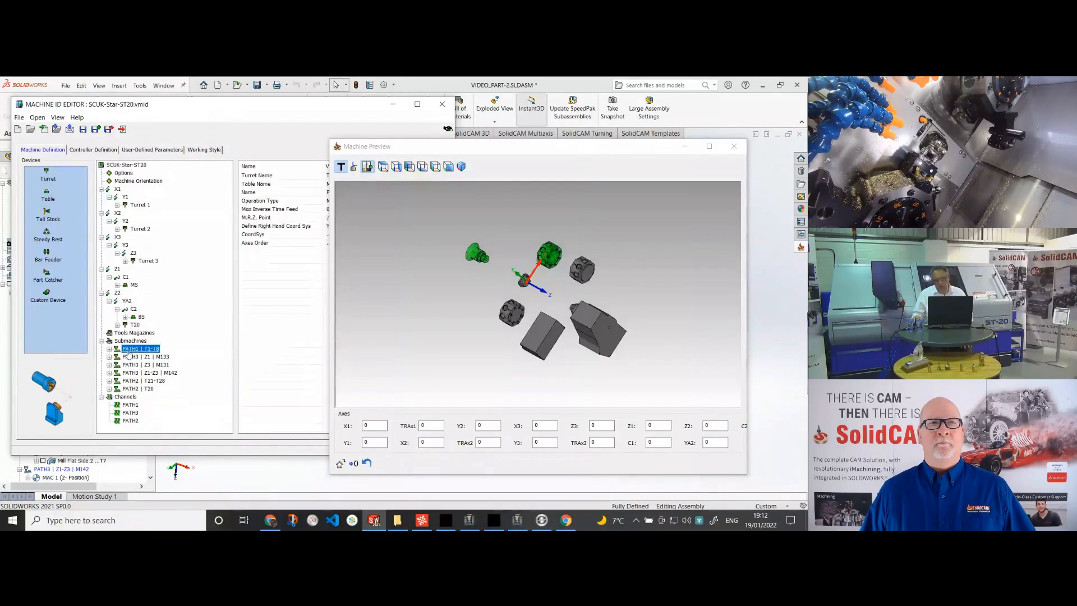
left_click(434, 321)
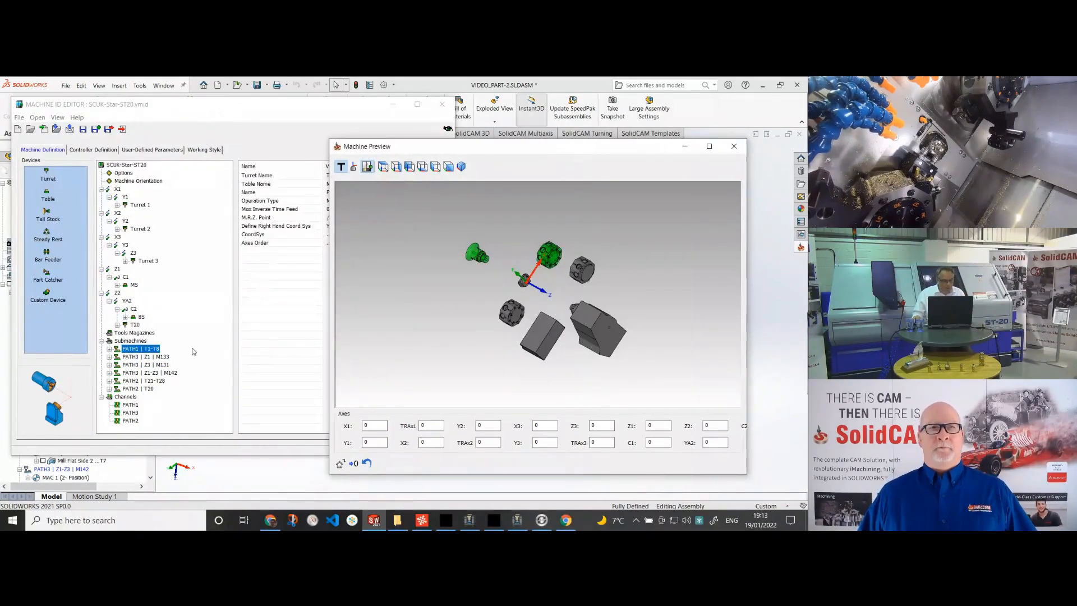
left_click(143, 358)
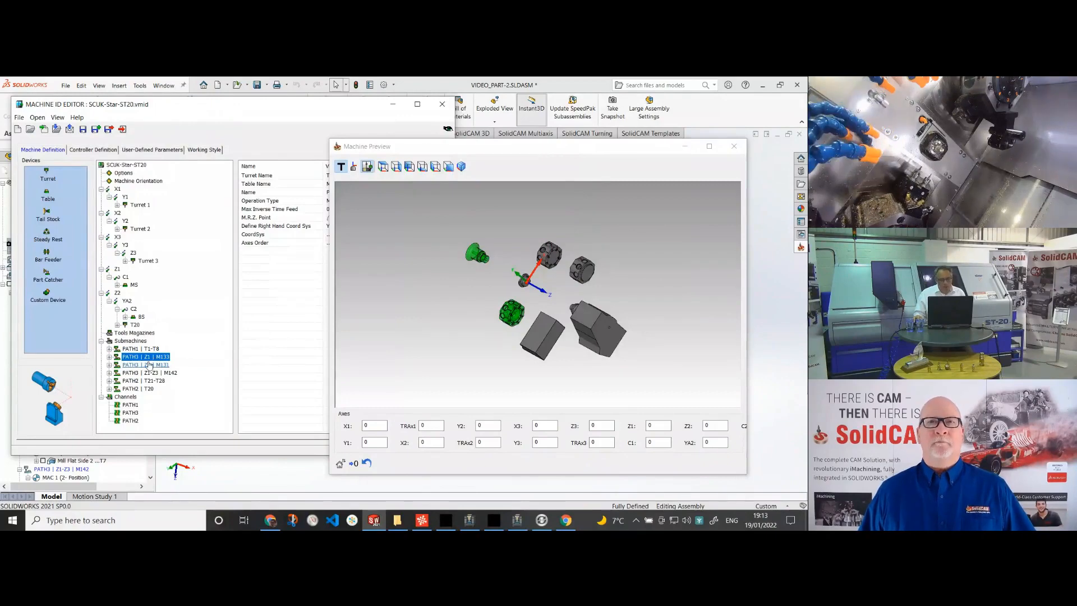
left_click(433, 329)
scroll(469, 330, "up", 2)
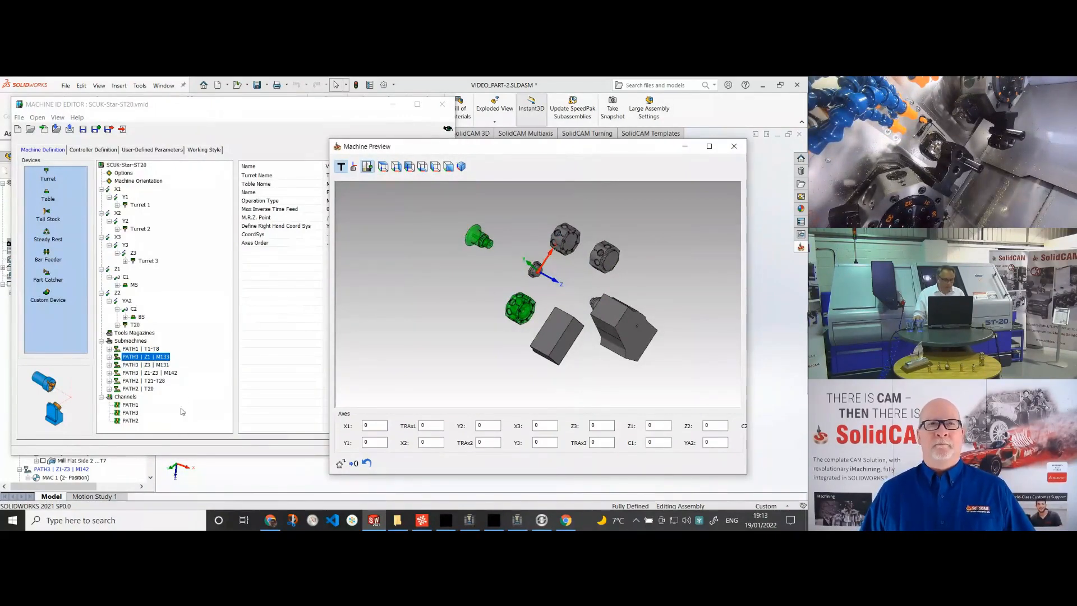
left_click(144, 366)
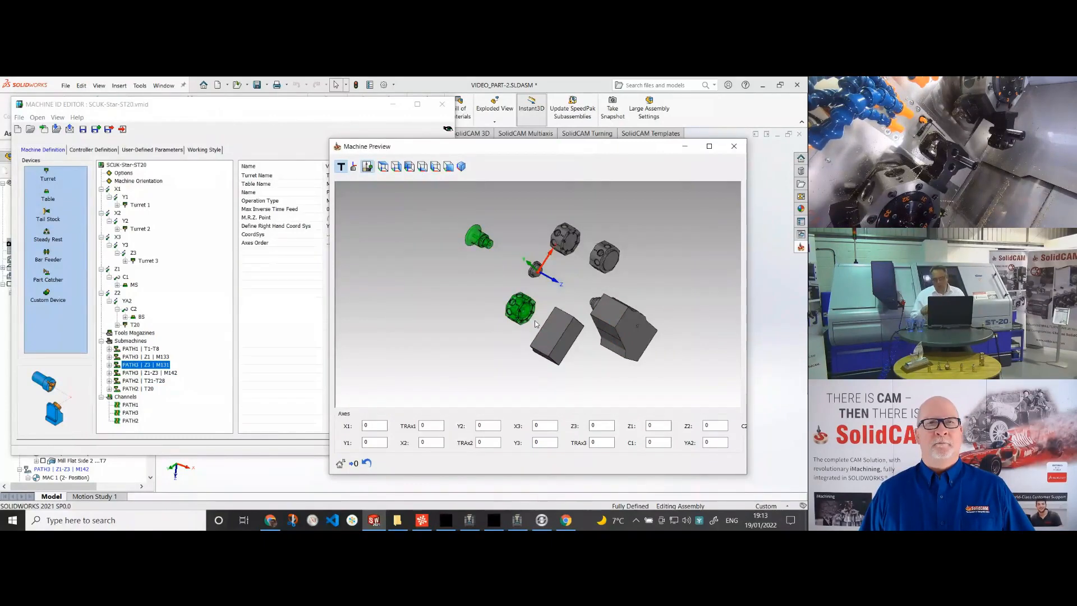
left_click(144, 373)
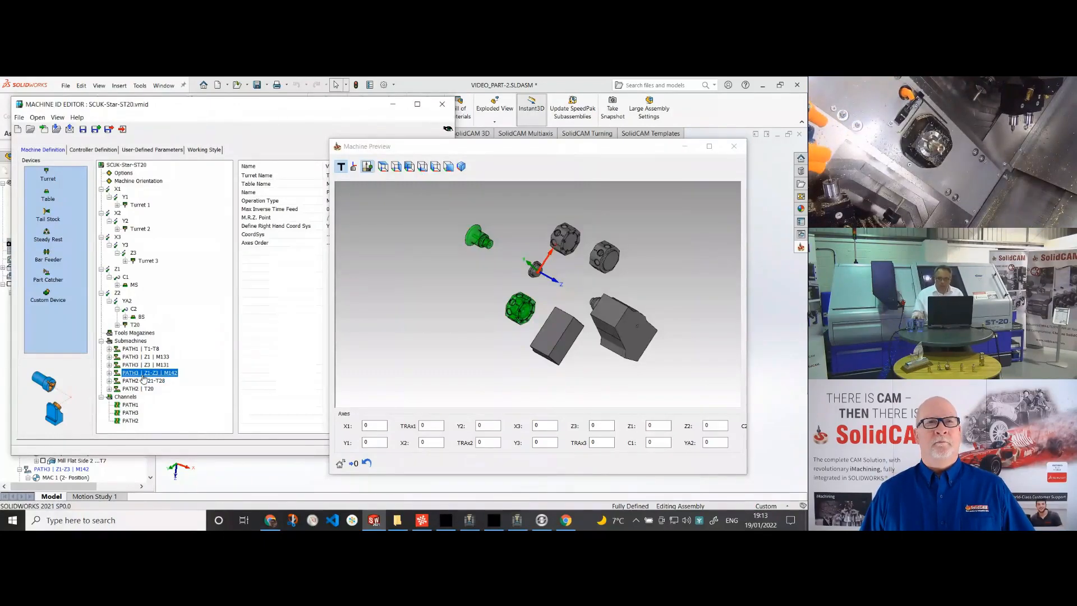
left_click(339, 289)
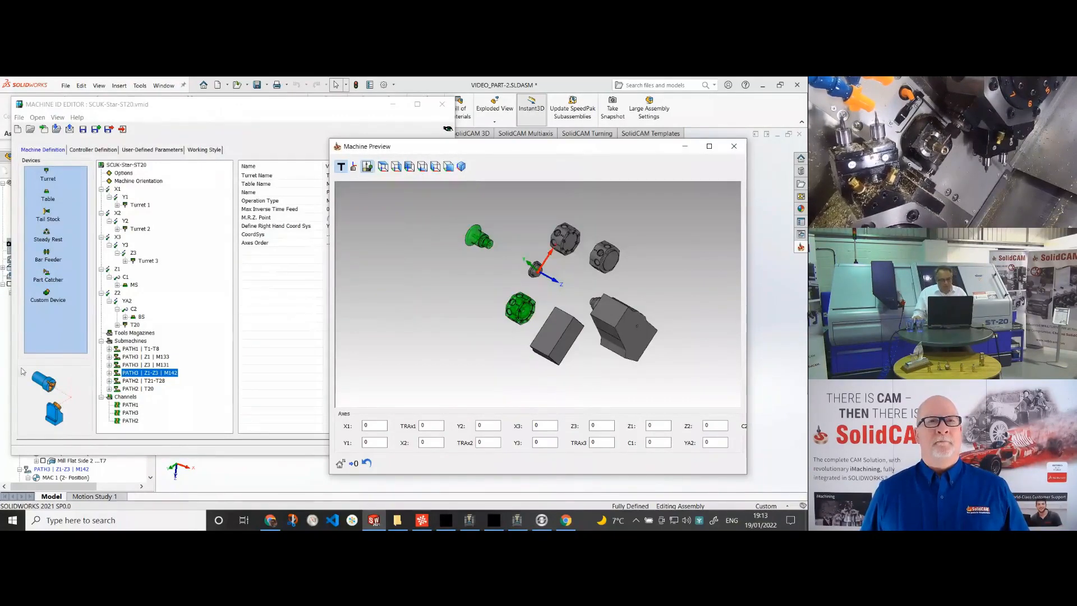
Compare the submachines assigned to the PATH1 and PATH3 channels.
left_click(130, 405)
left_click(130, 414)
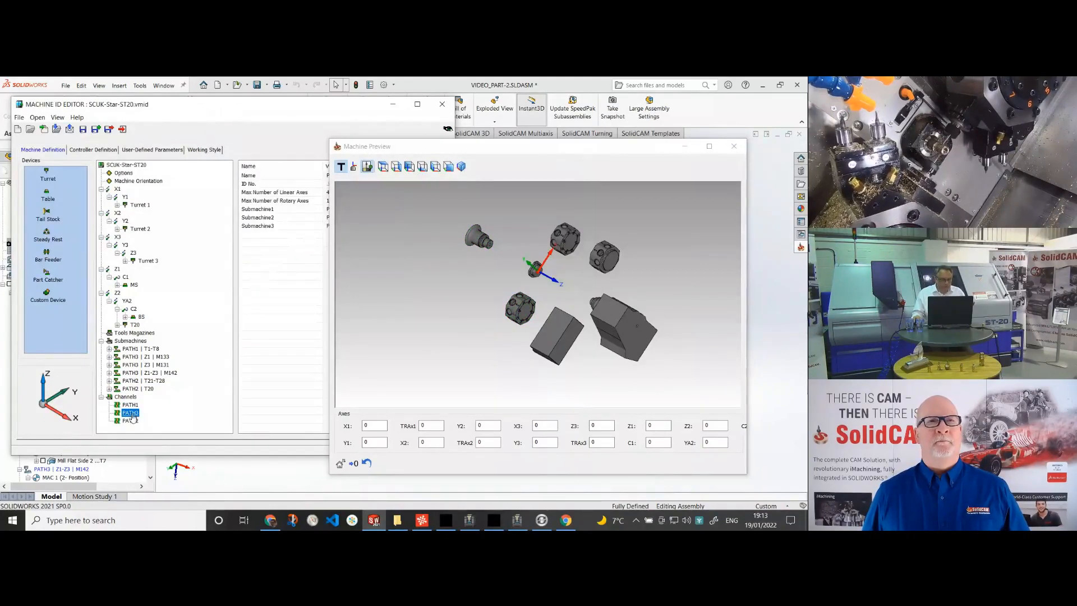
left_click(130, 405)
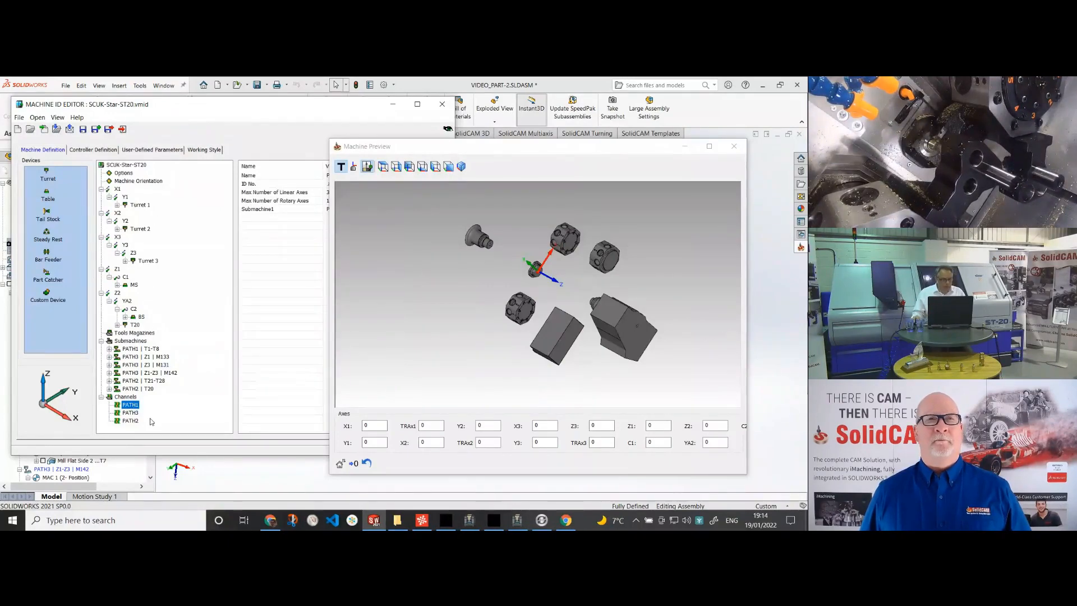
Review the controller definition, including its MCO cycles and axes patterns, against the machine definition.
left_click(101, 150)
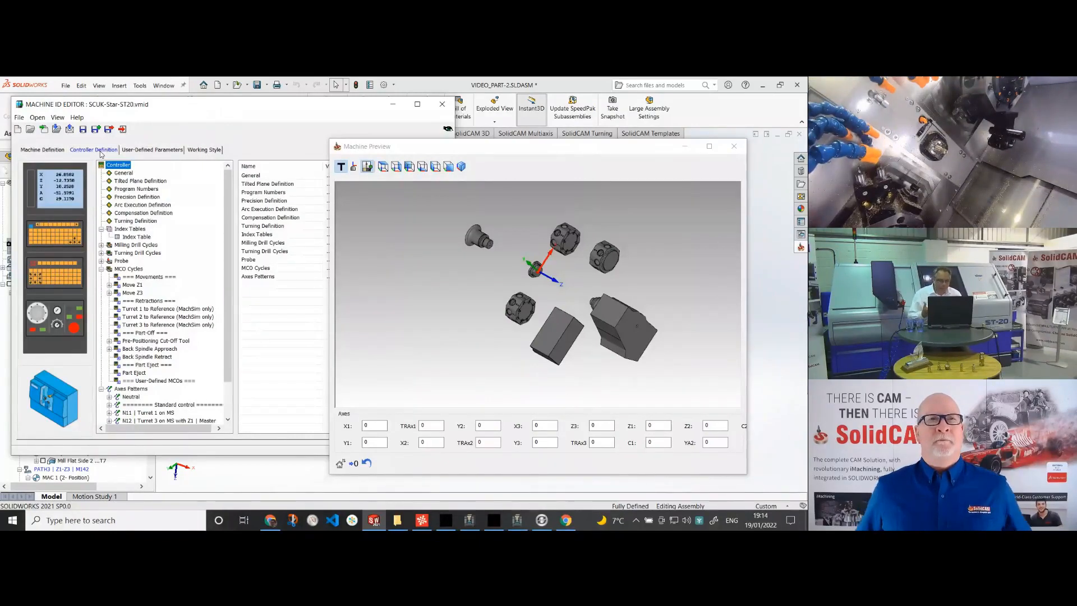
left_click(563, 244)
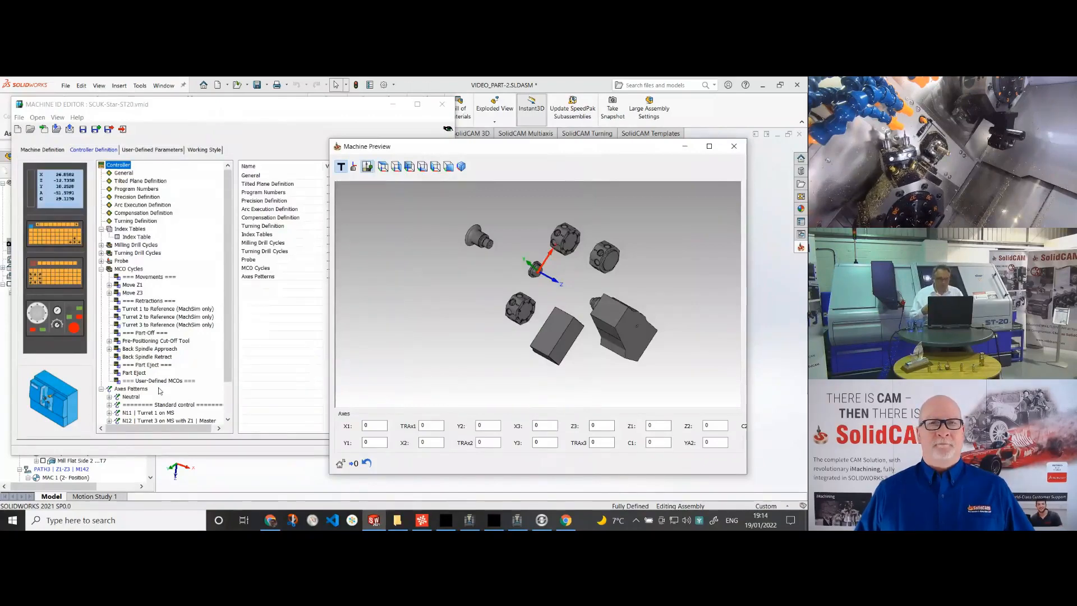
scroll(179, 373, "down", 2)
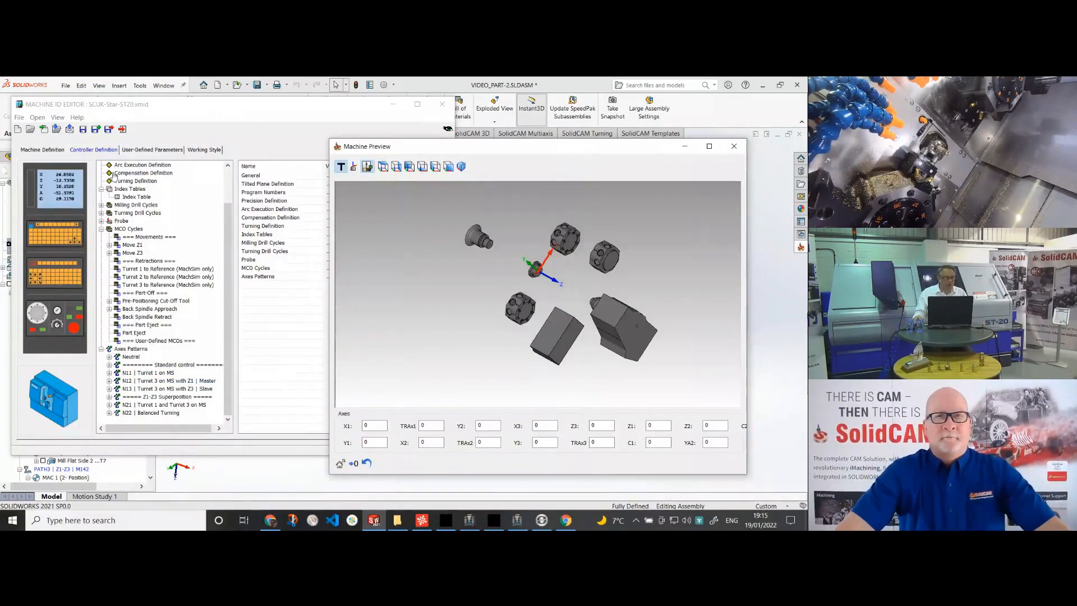
left_click(43, 150)
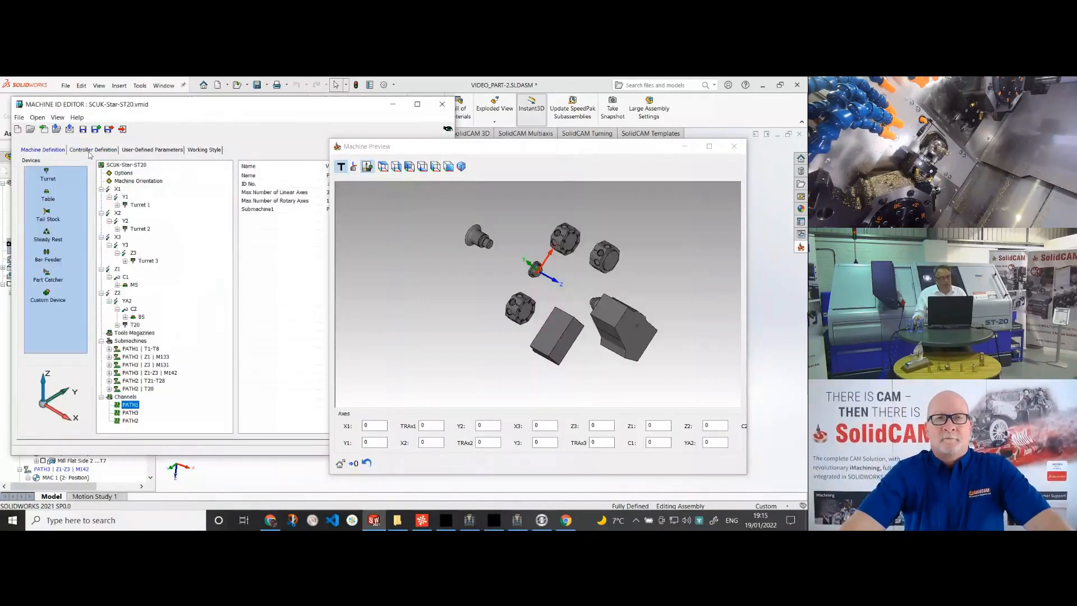
left_click(90, 150)
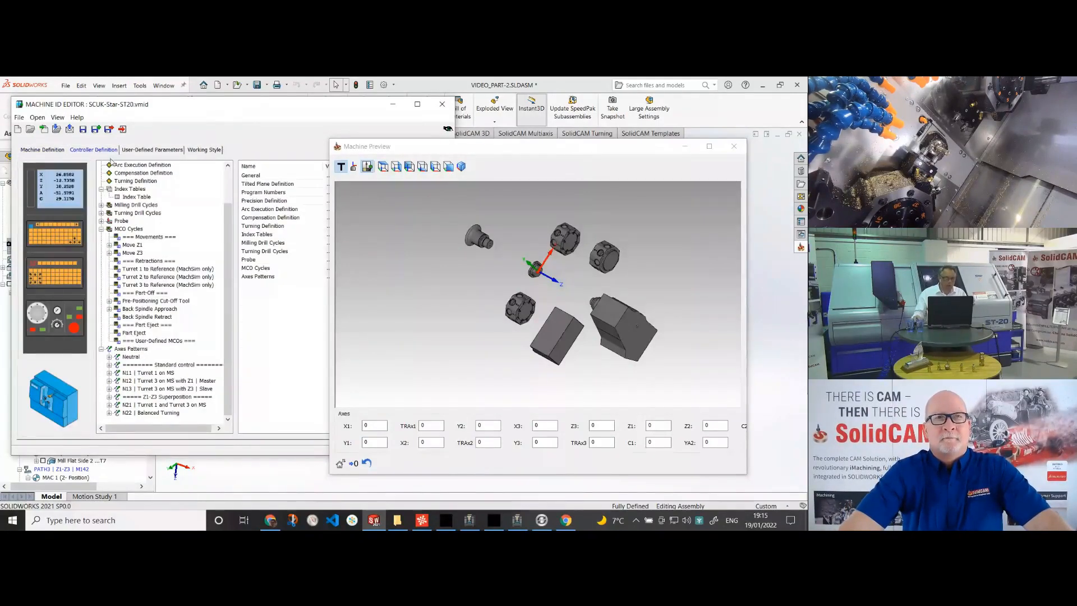
Review the machine's user-defined parameters and close the machine editor.
left_click(171, 153)
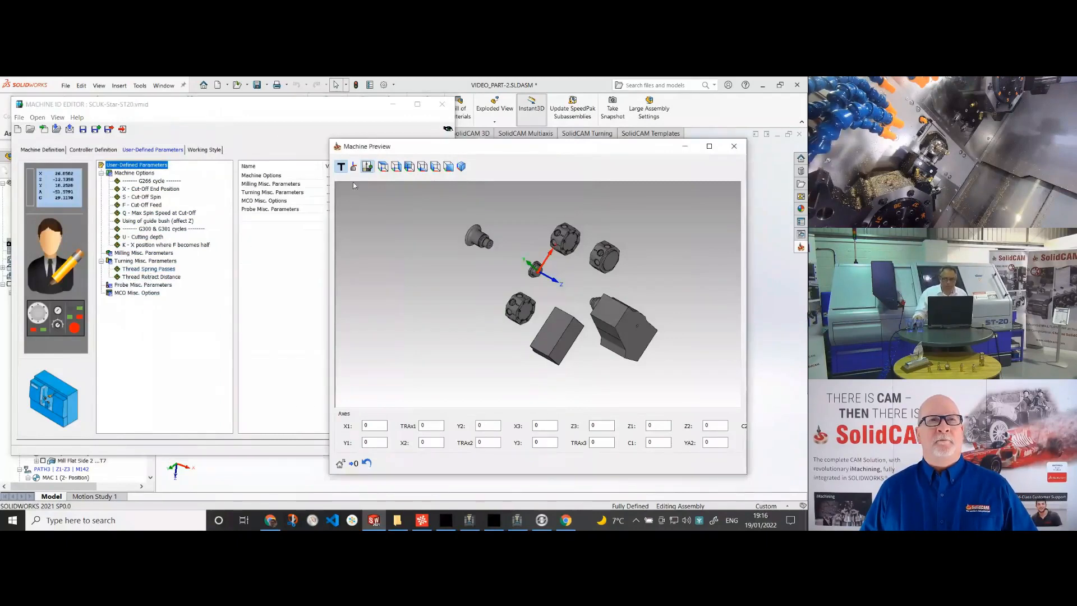
left_click(442, 103)
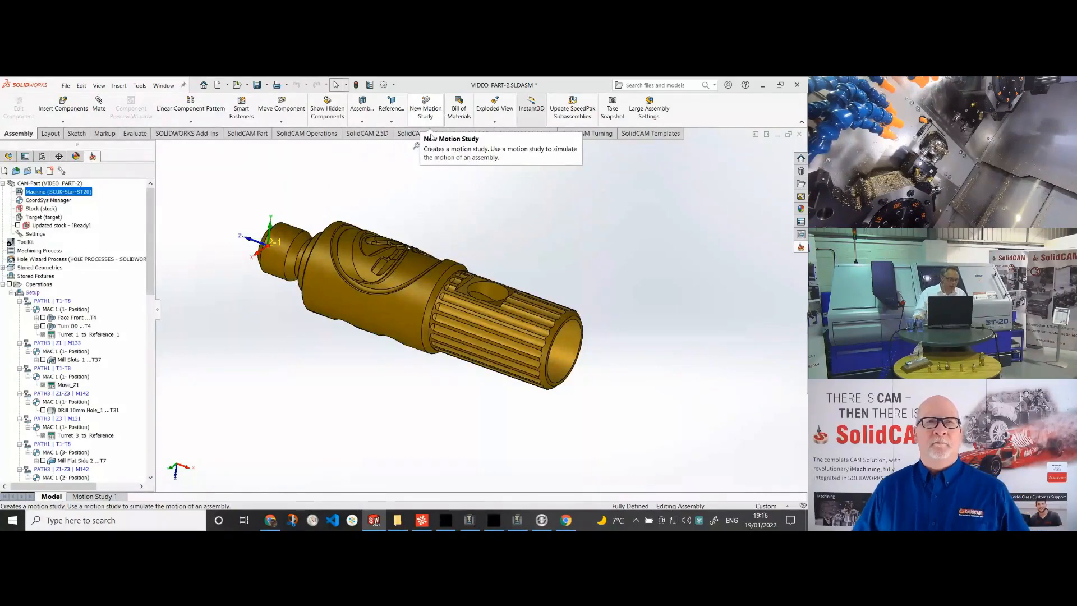
Open the Setup for editing and examine the MAC 1 and BS coordinate system positions in its machine preview.
right_click(35, 296)
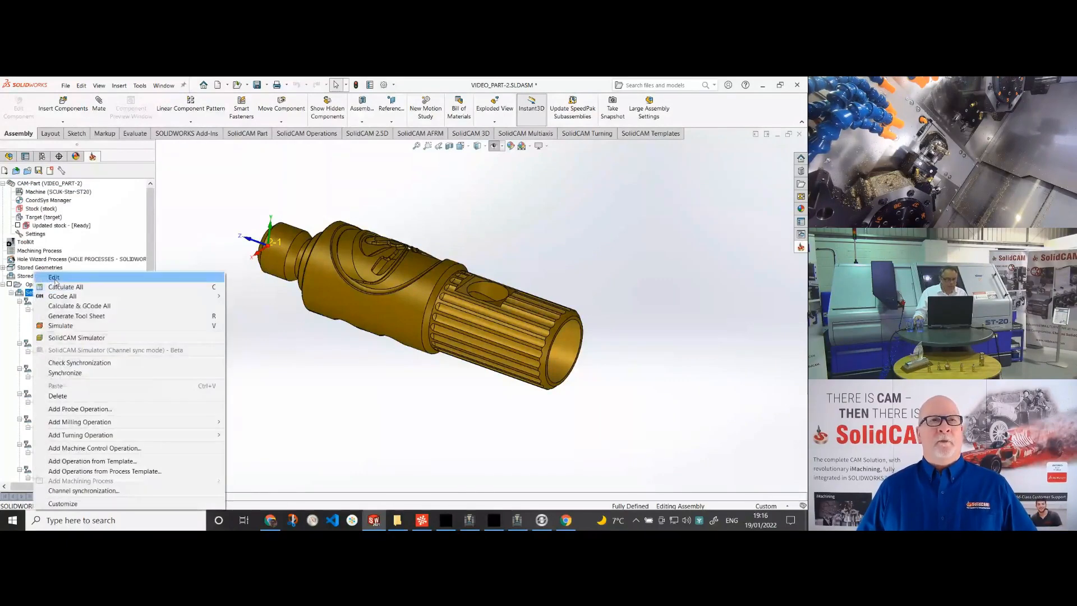
left_click(54, 277)
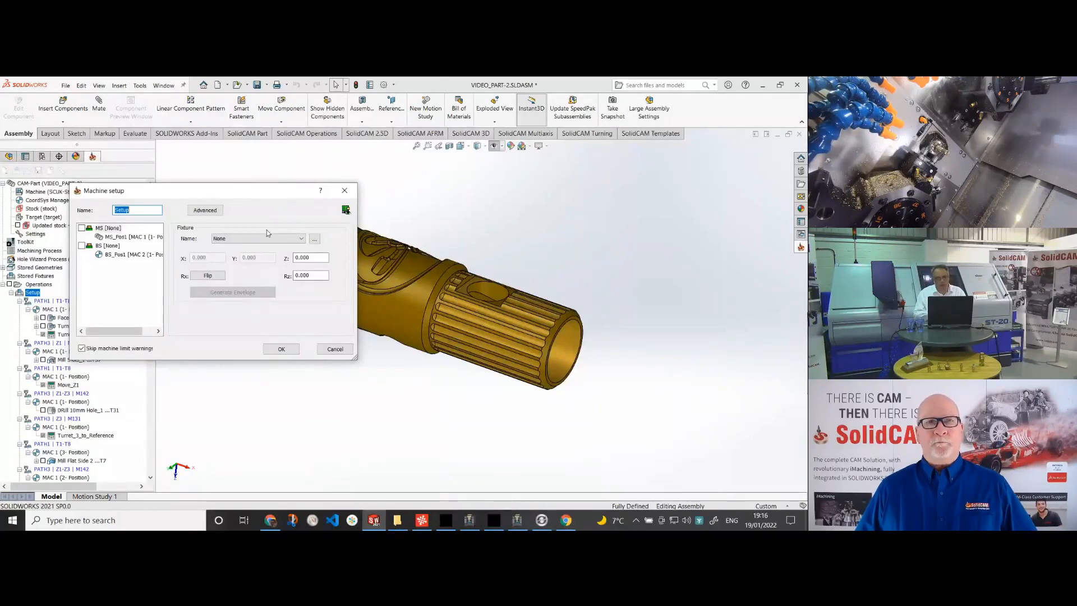
left_click(346, 210)
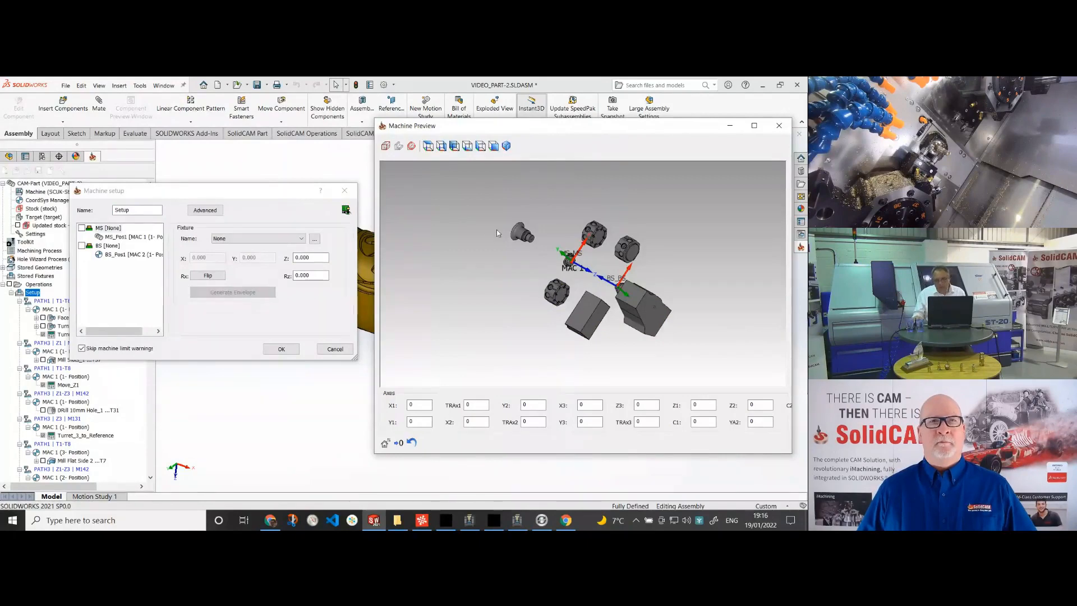
left_click_drag(544, 265, 591, 238)
scroll(592, 241, "up", 1)
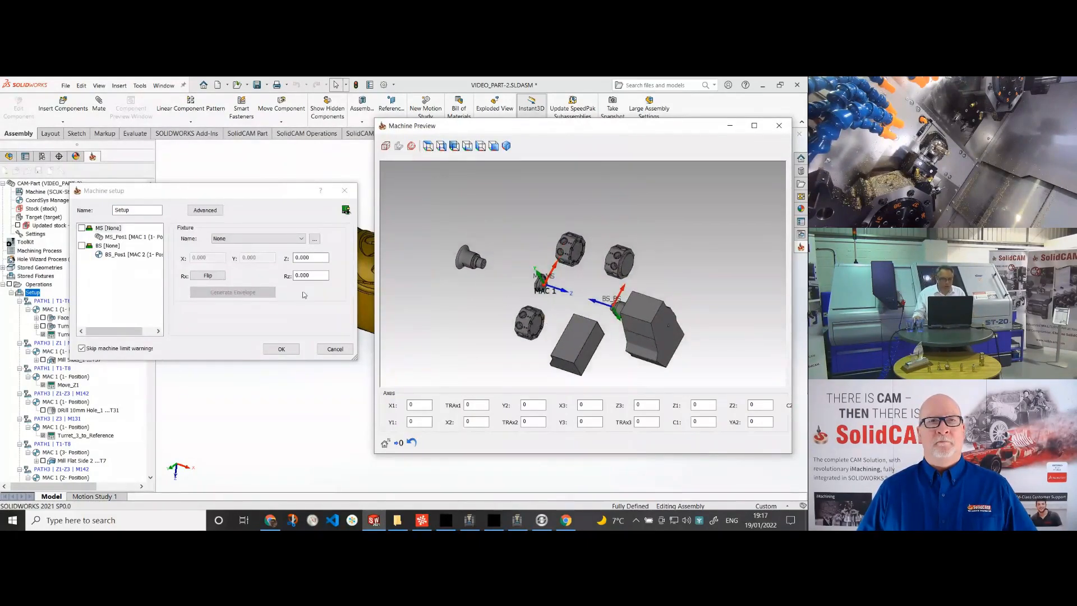
scroll(531, 289, "up", 6)
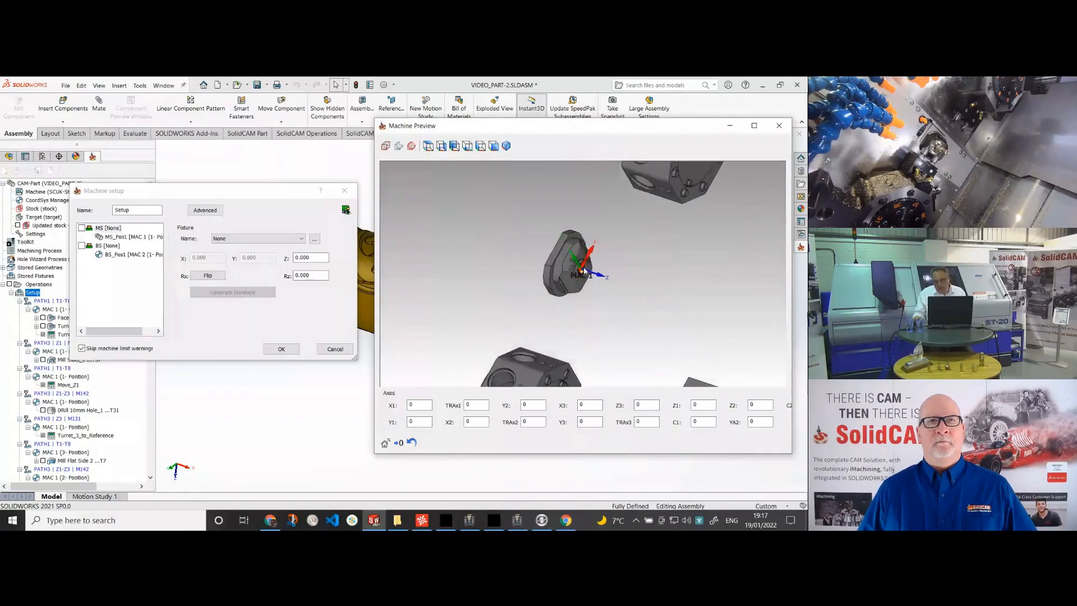
scroll(583, 277, "up", 2)
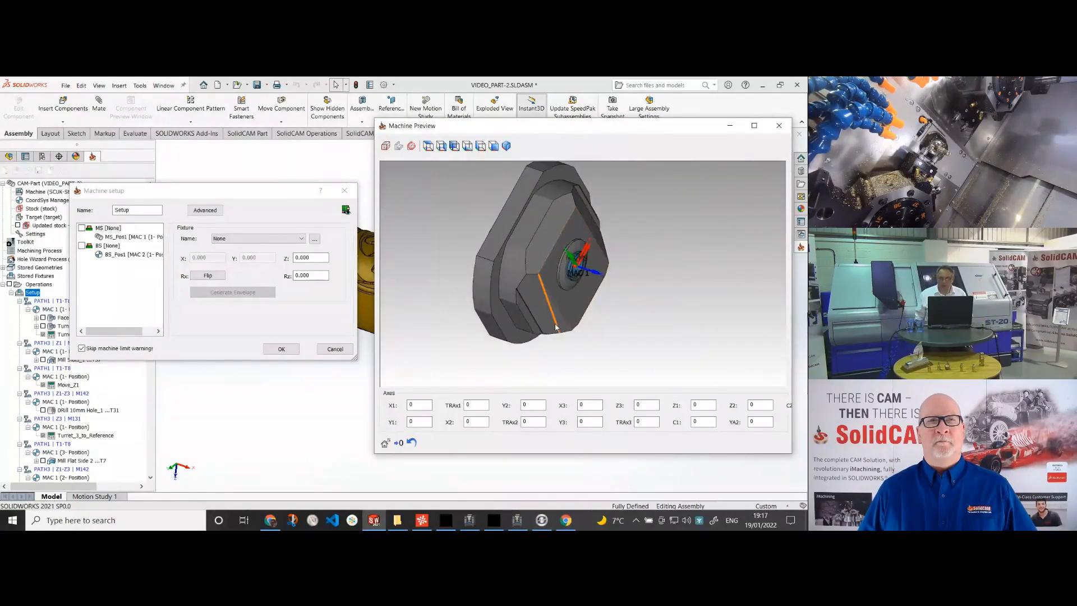
scroll(617, 283, "down", 5)
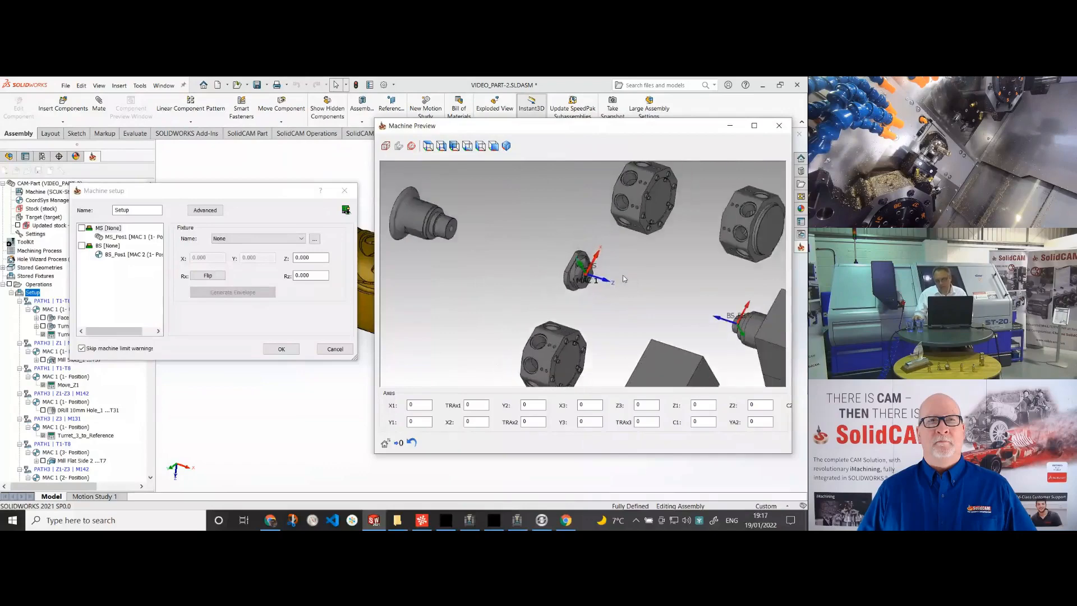
Select the BS fixture in the machine setup and examine the part and MAC 2 coordinate system on the sub spindle in the machine preview.
scroll(624, 279, "down", 2)
middle_click_drag(655, 309, 704, 278)
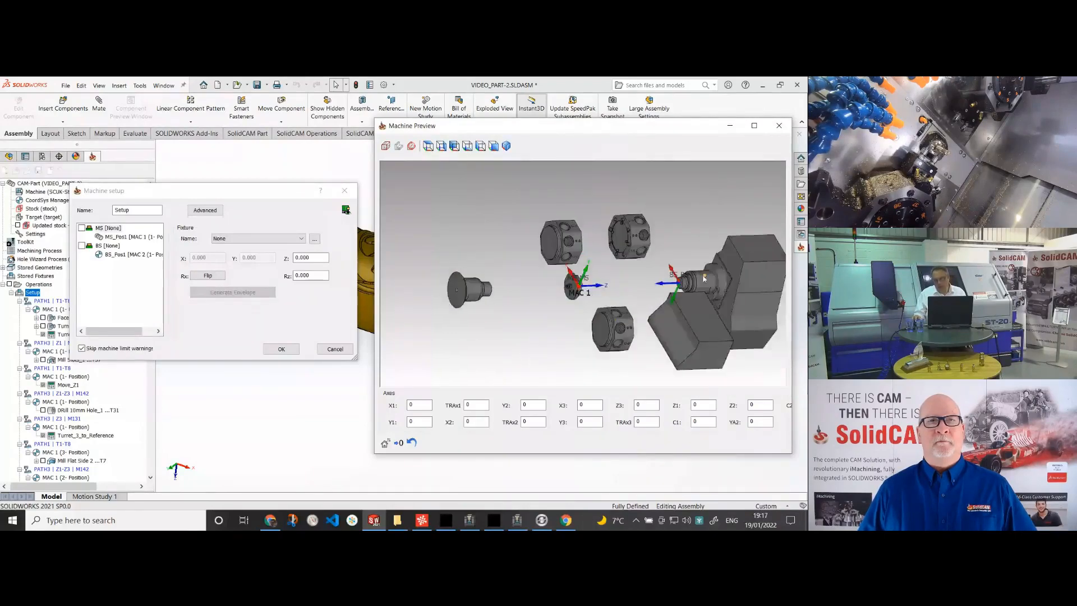
scroll(703, 279, "up", 6)
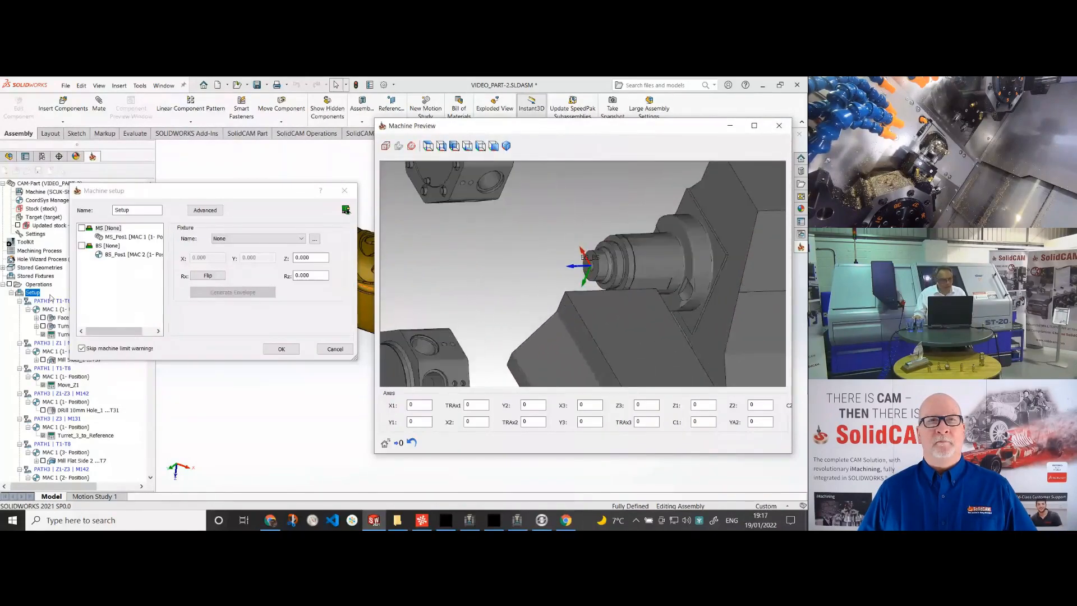
left_click(107, 245)
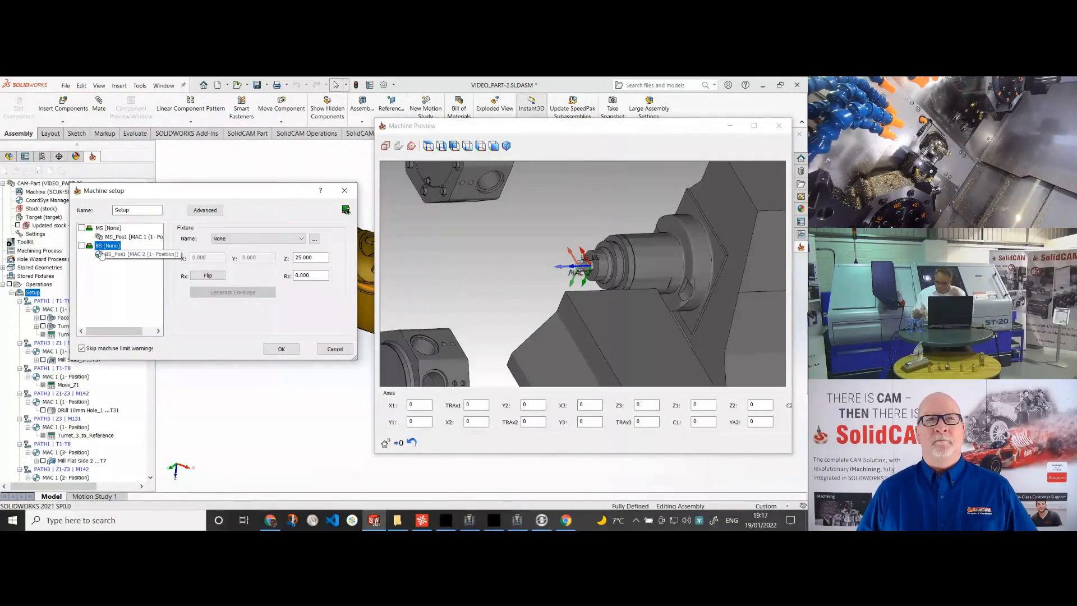
middle_click_drag(611, 283, 588, 286)
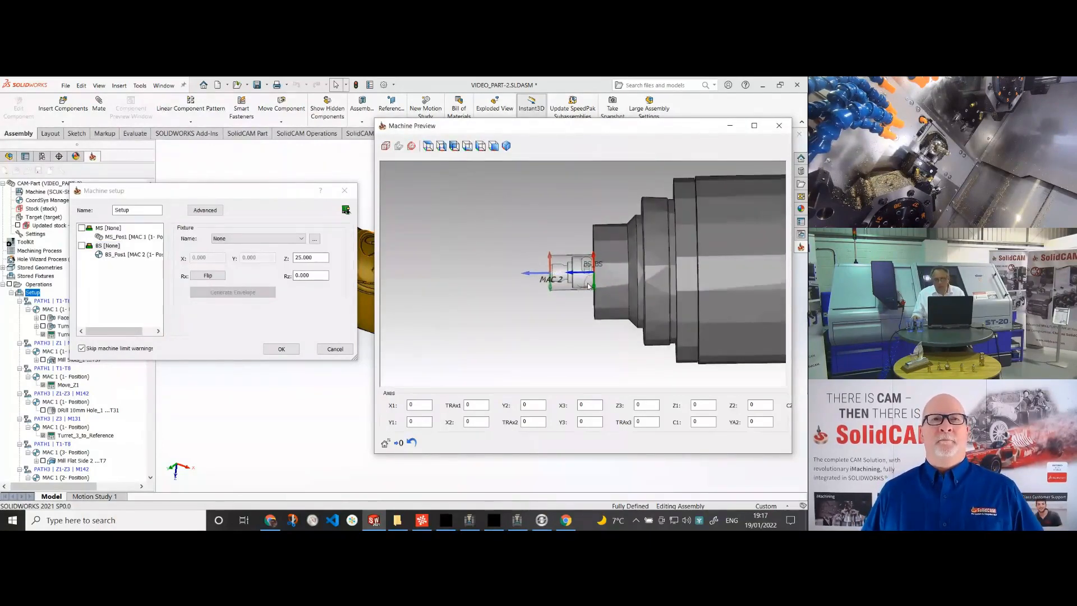
Try different Z offsets for the BS fixture, ending at 20, and close the machine setup without saving.
double_click(320, 258)
scroll(320, 259, "up", 3)
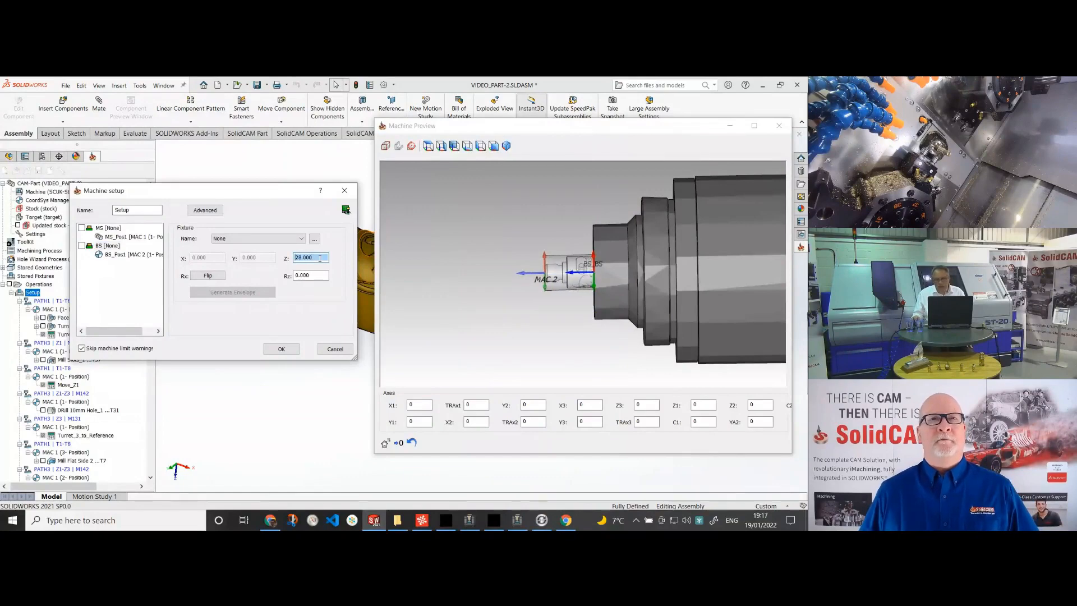
scroll(320, 259, "down", 3)
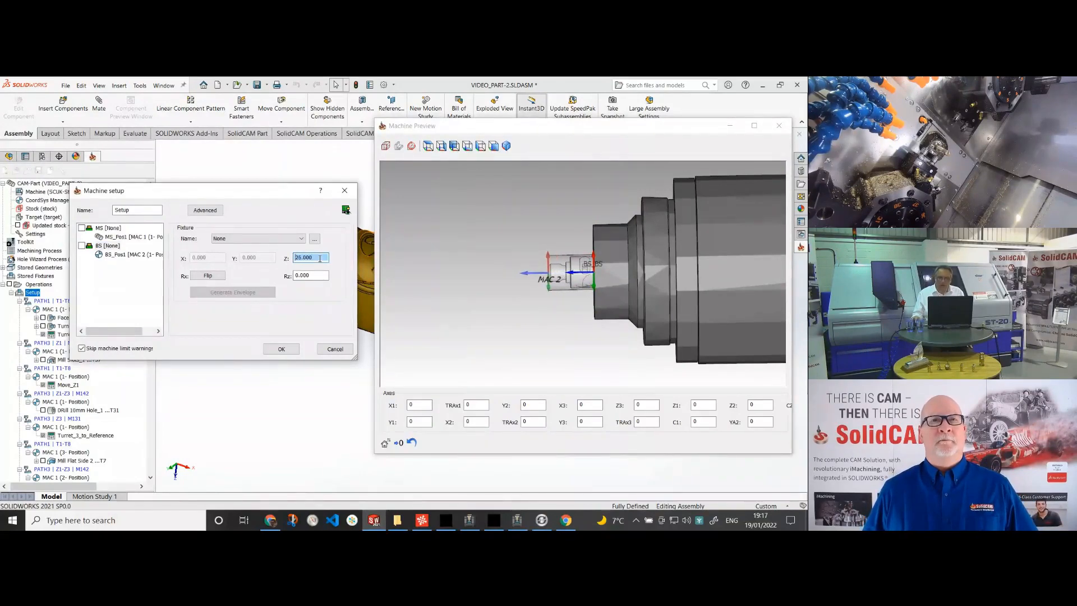
scroll(320, 259, "down", 5)
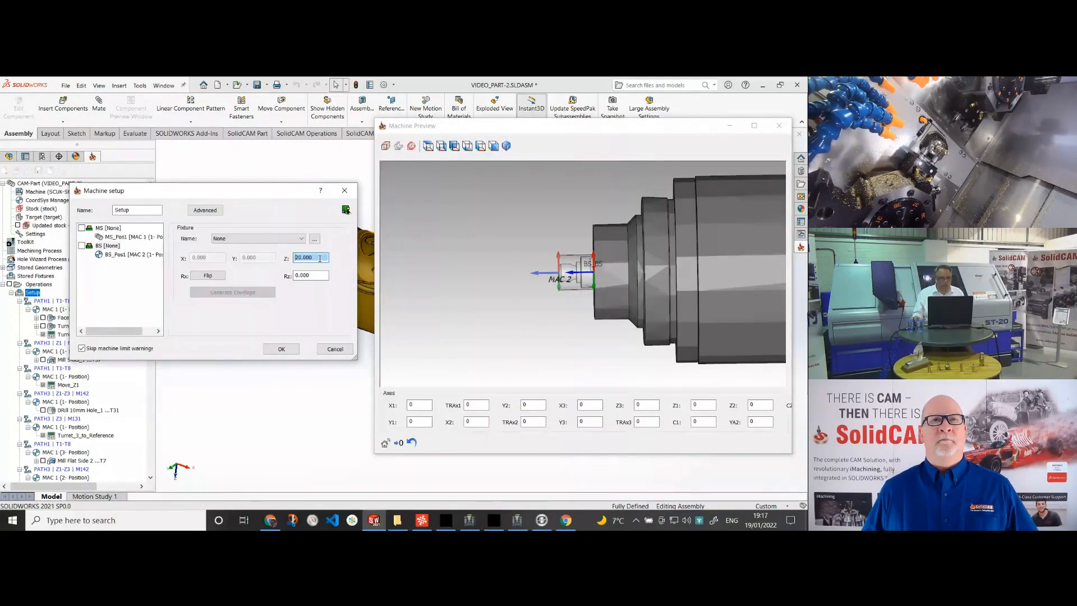
scroll(320, 259, "down", 1)
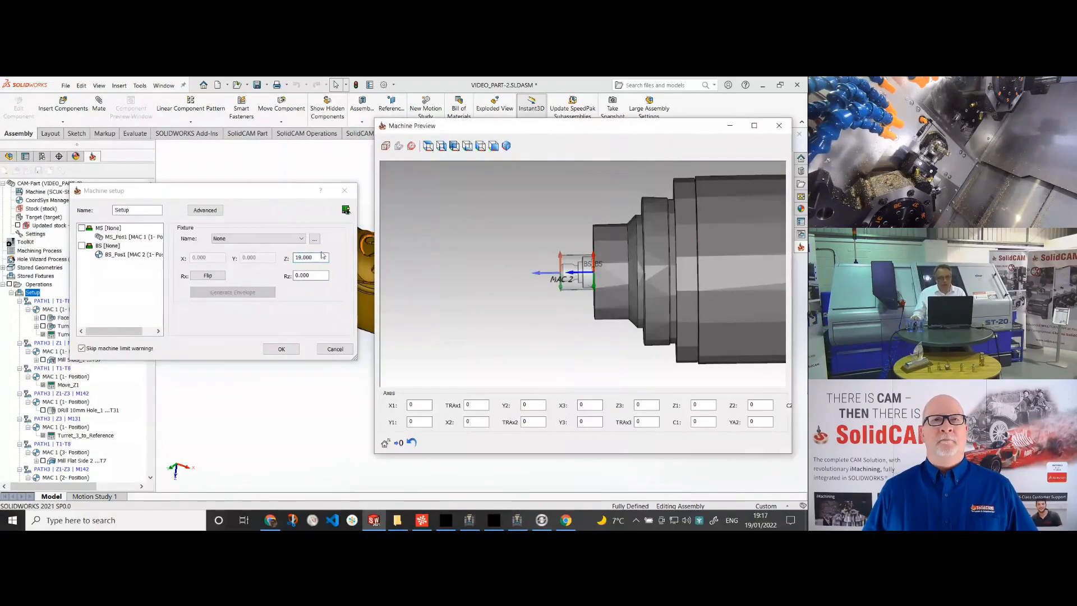
scroll(313, 258, "up", 1)
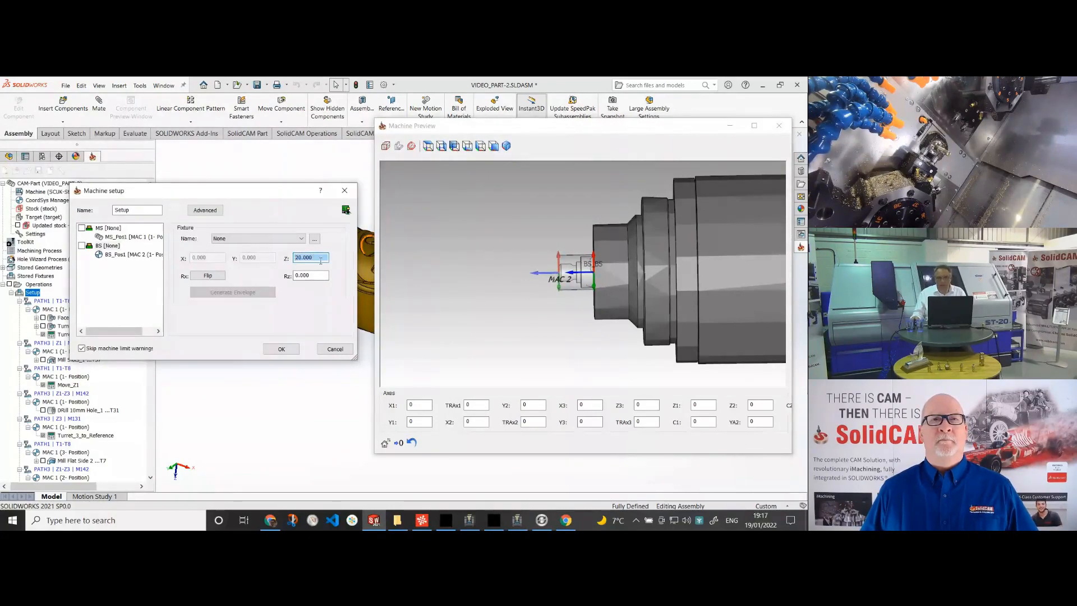
left_click(592, 283)
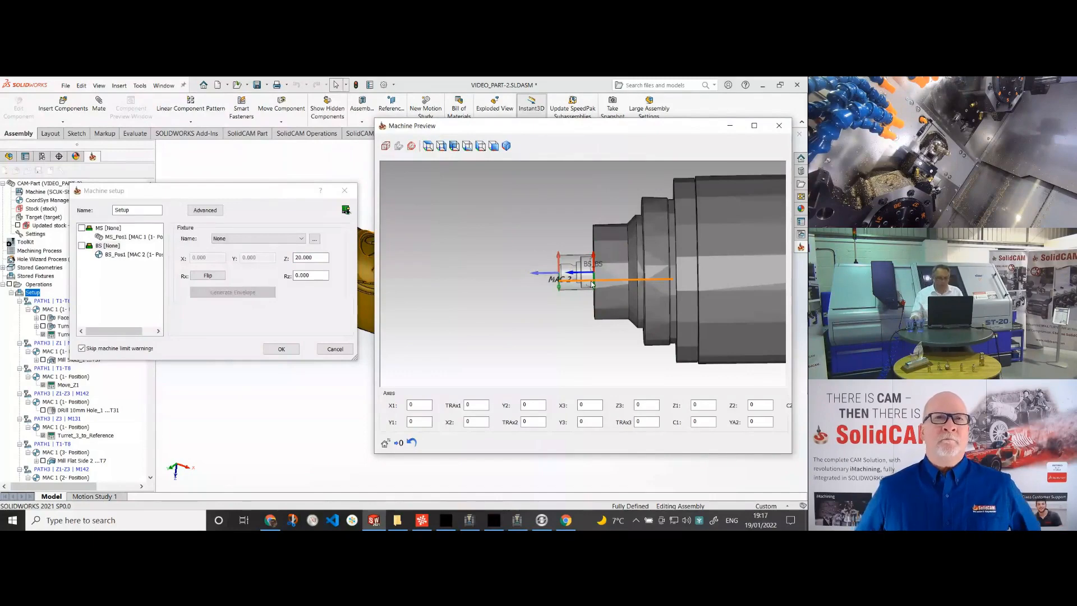
left_click(336, 350)
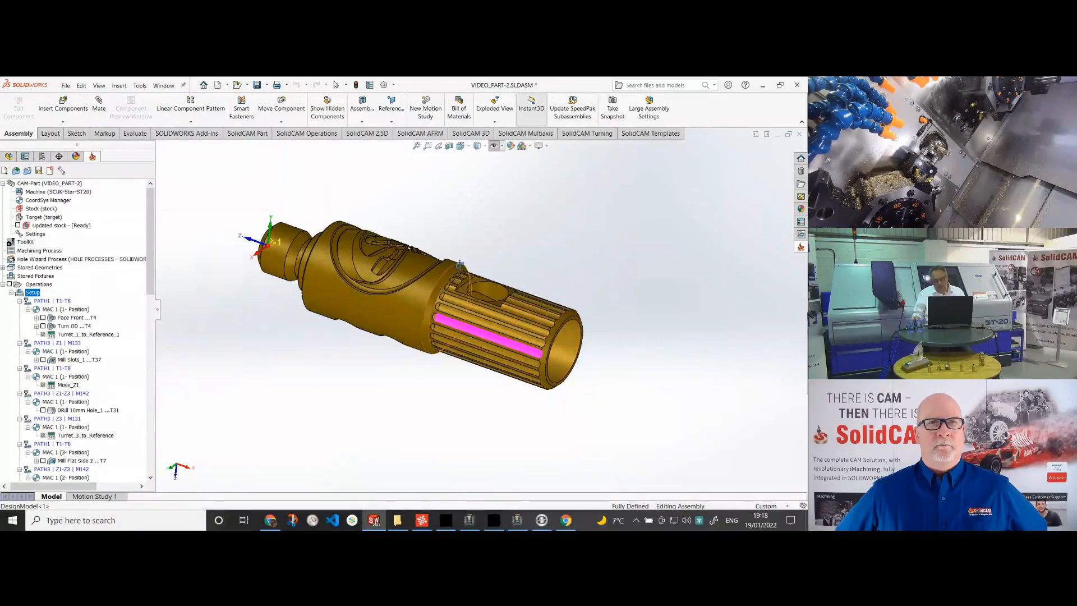
Open the Turn OD operation under PATH1 for editing and bring up its geometry definition.
middle_click_drag(490, 302, 525, 308)
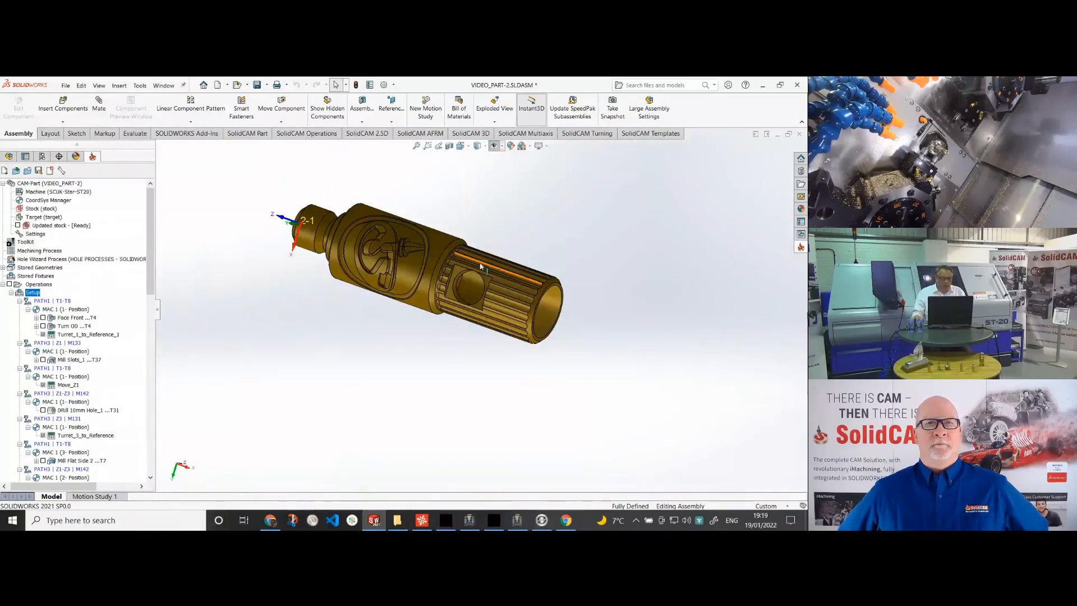
left_click(64, 327)
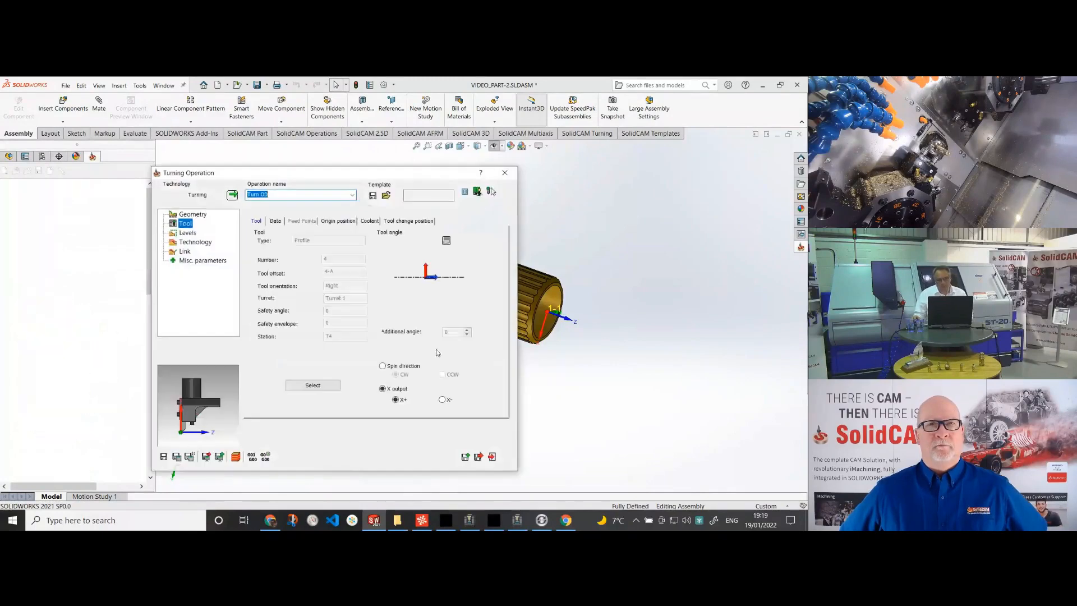
left_click_drag(326, 175, 203, 170)
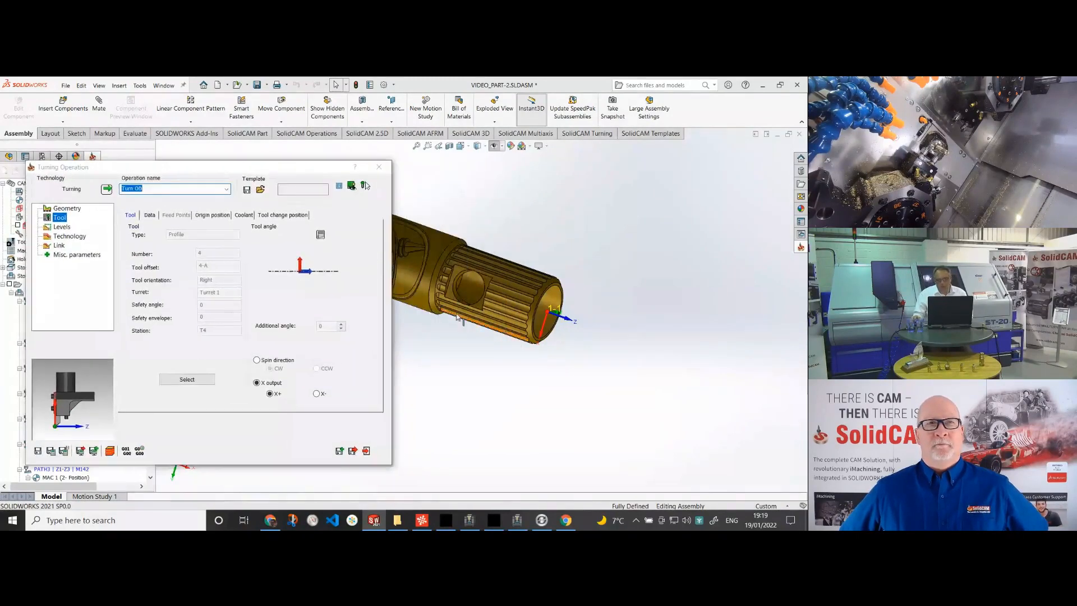
middle_click_drag(461, 316, 499, 202)
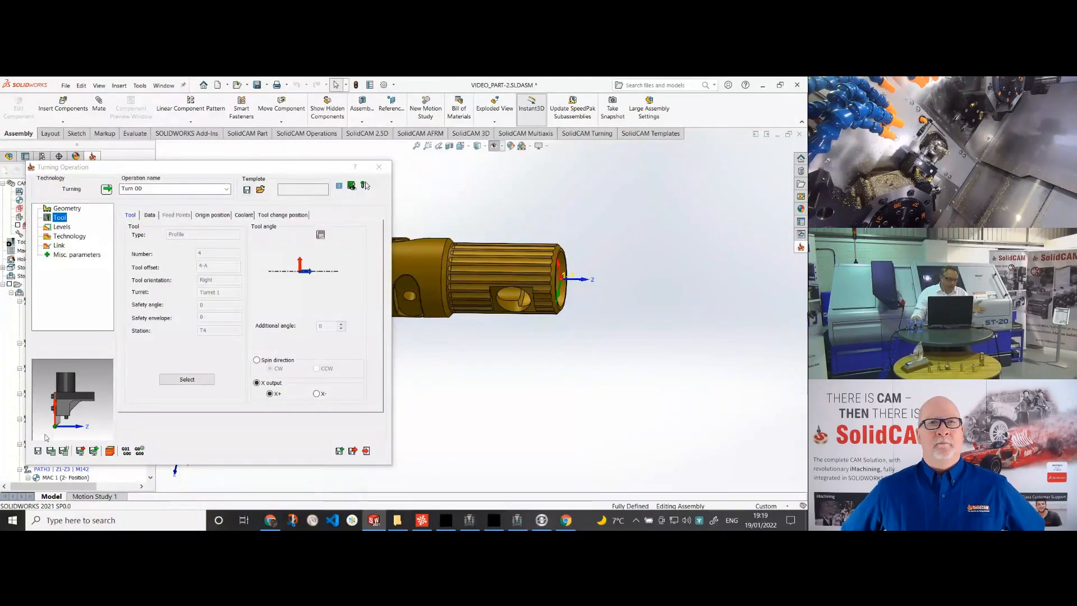
left_click(106, 417)
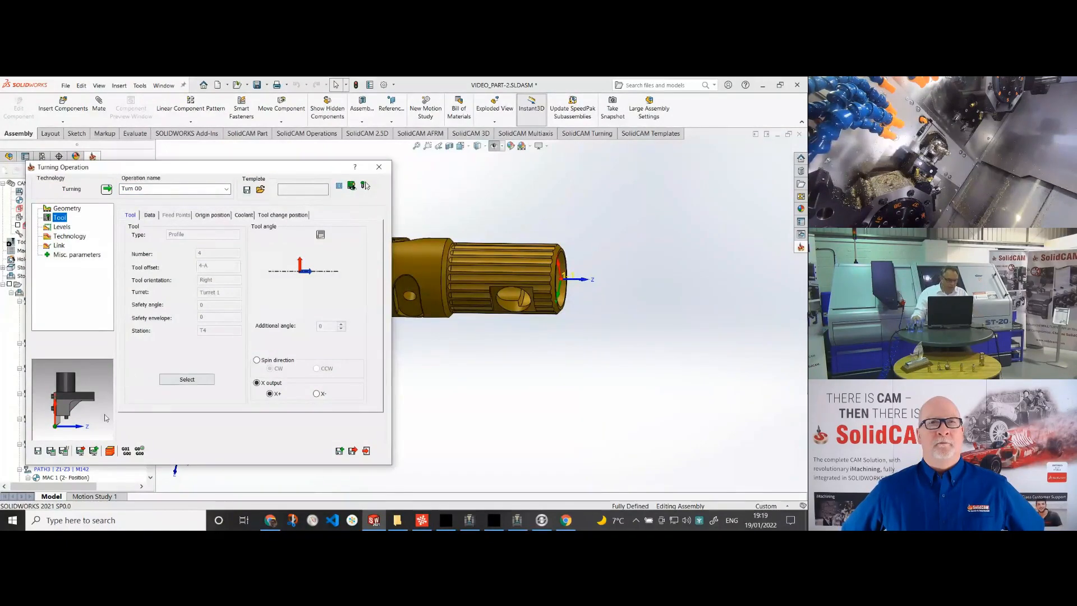
left_click(66, 208)
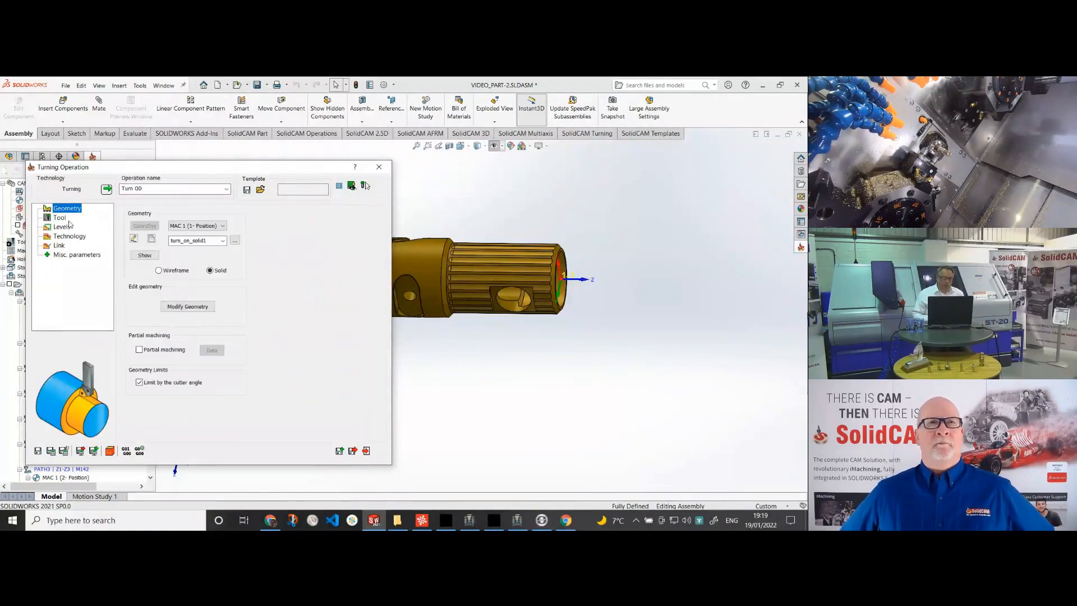
middle_click_drag(468, 214, 404, 314)
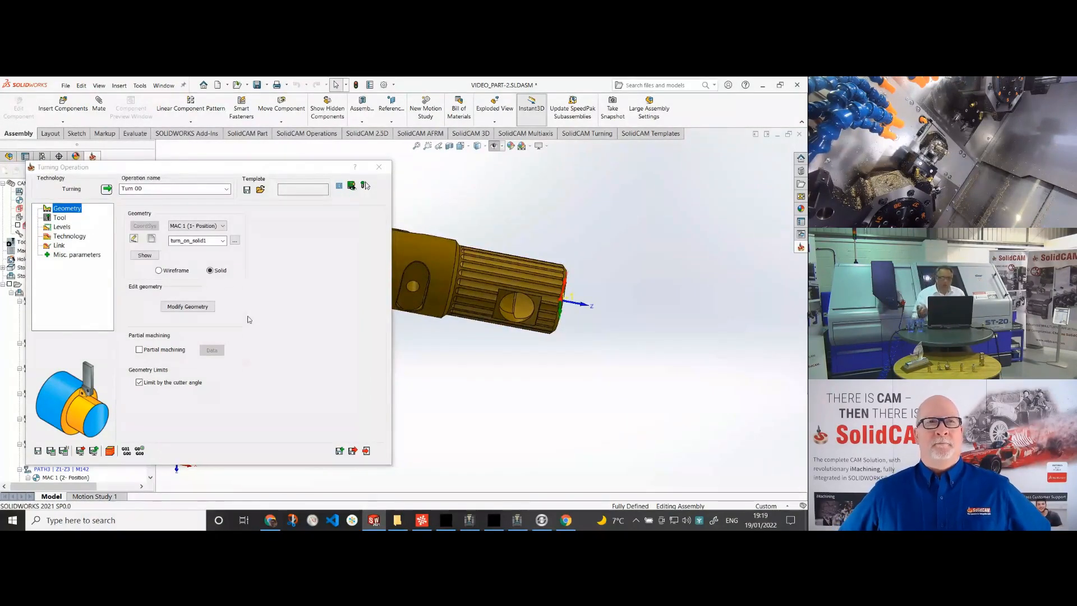
Define a new turning geometry for Turn OD, chained automatically from the front chamfer to the large cylindrical body face, and accept it.
left_click(152, 239)
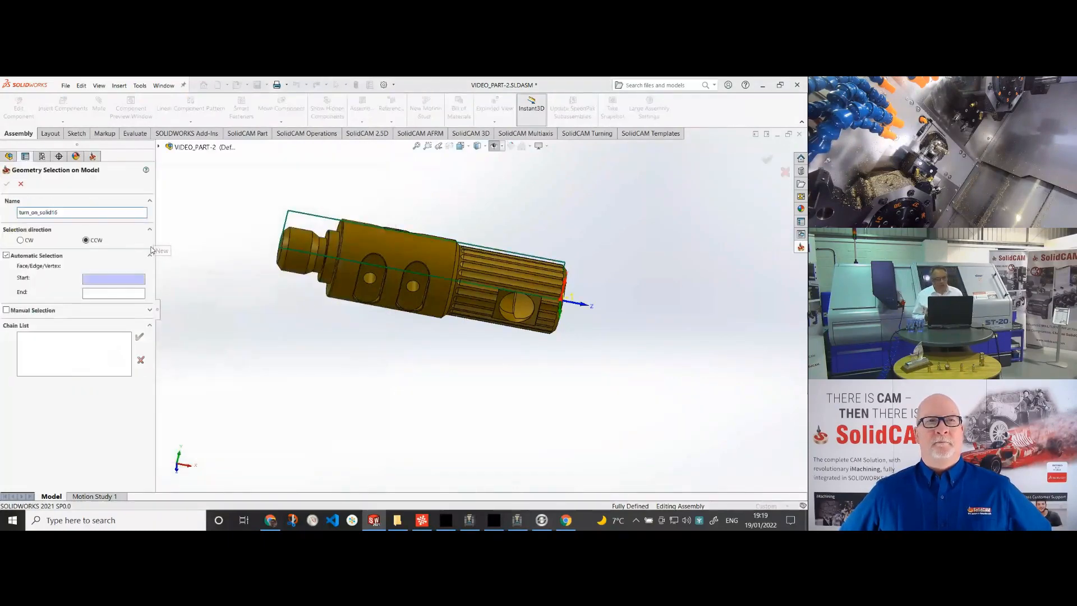
middle_click_drag(501, 280, 492, 281)
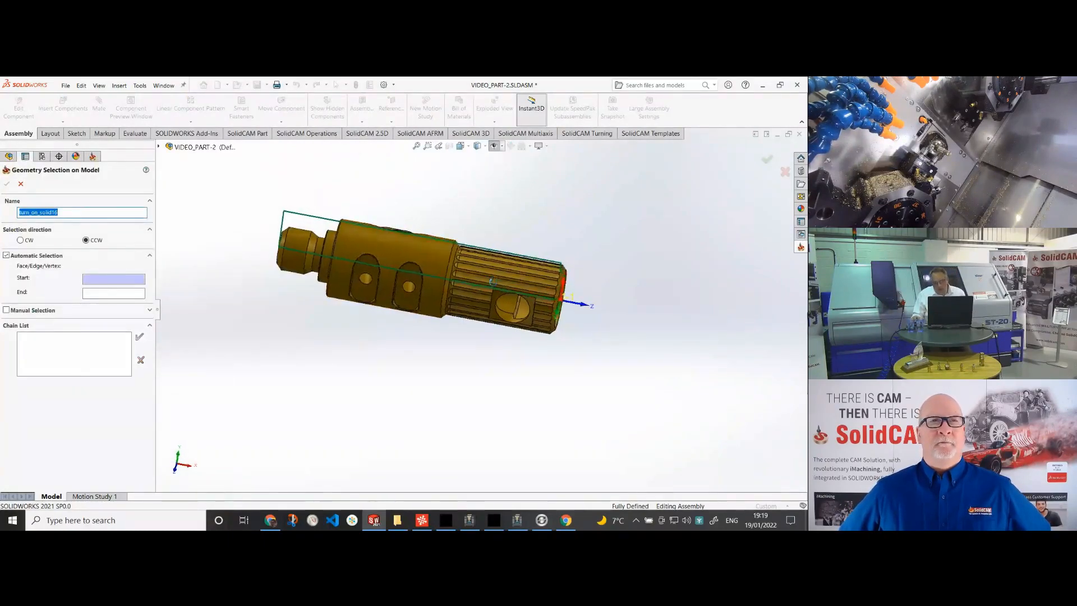
scroll(494, 283, "down", 5)
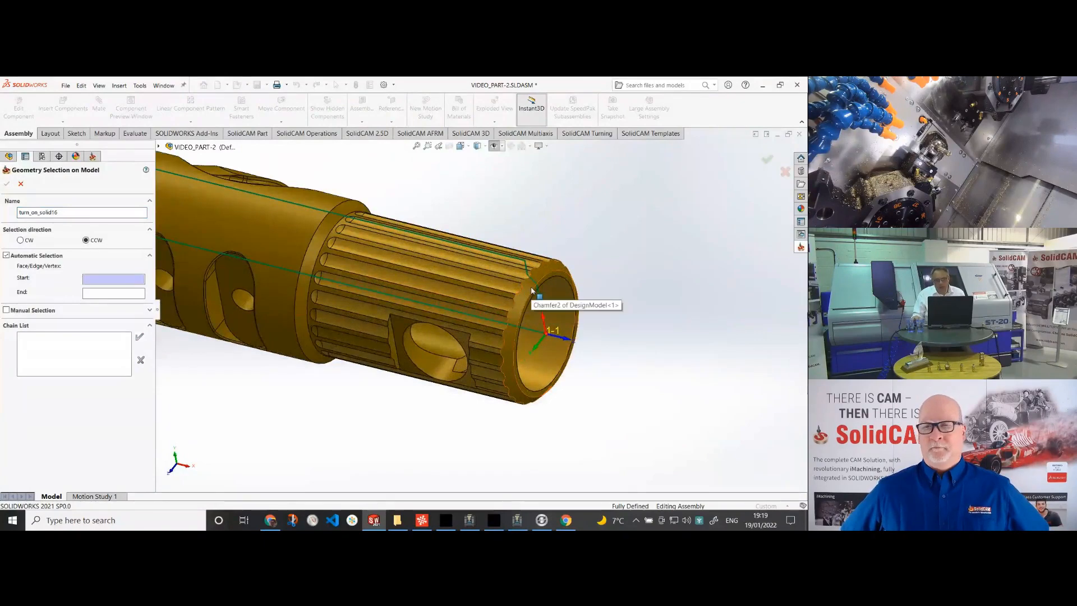
left_click(283, 225)
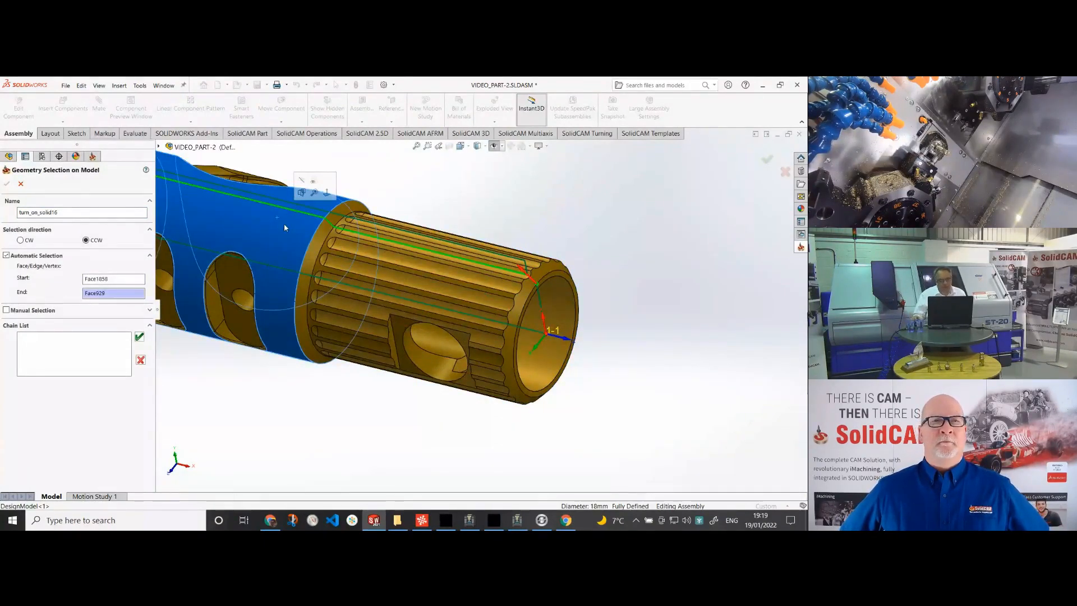
scroll(284, 227, "up", 5)
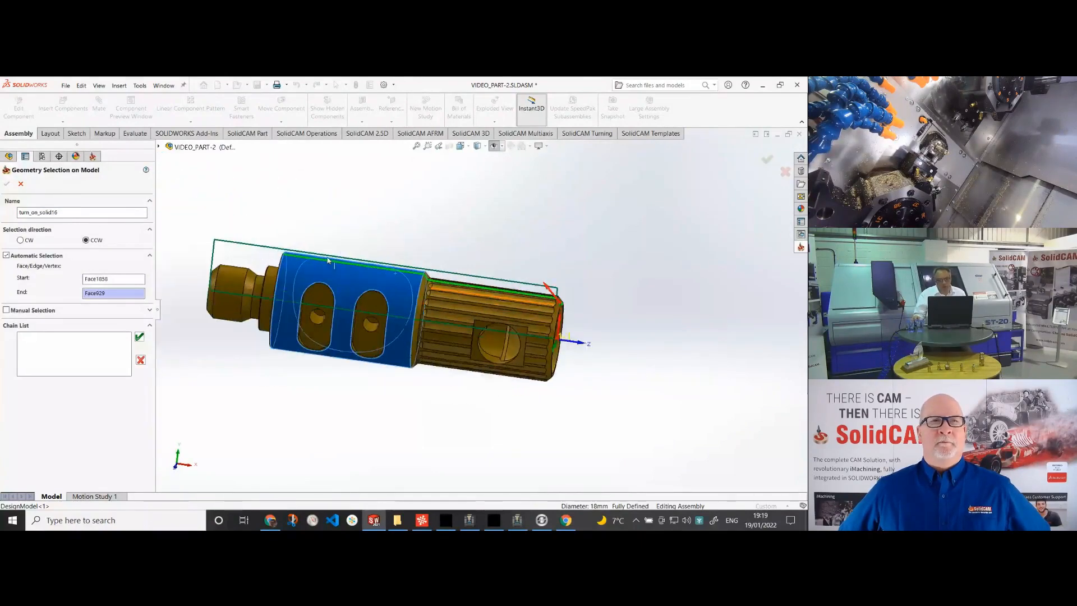
scroll(328, 259, "down", 1)
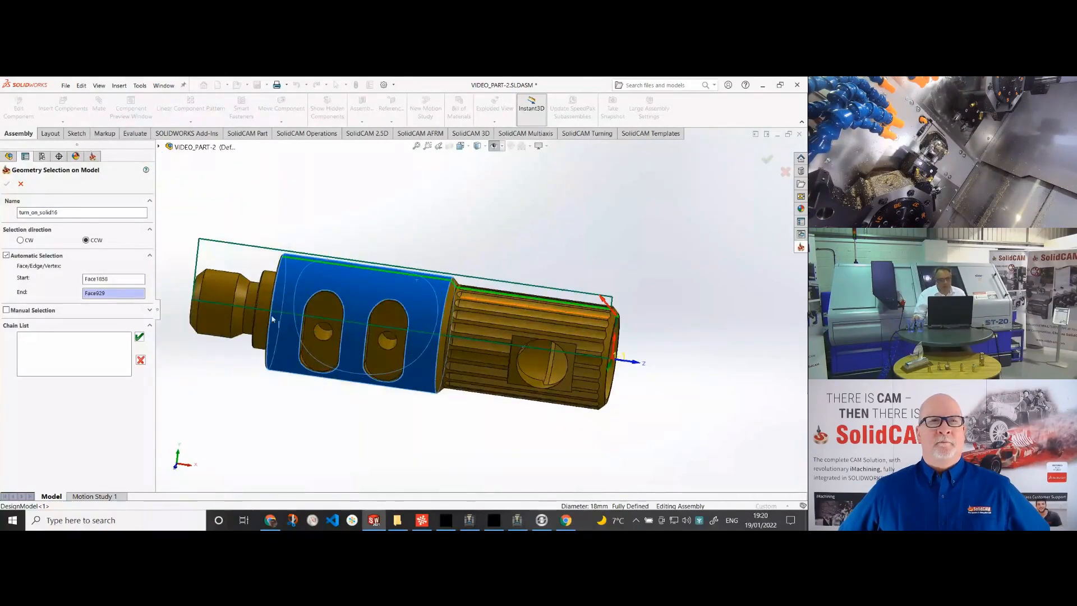
left_click(140, 337)
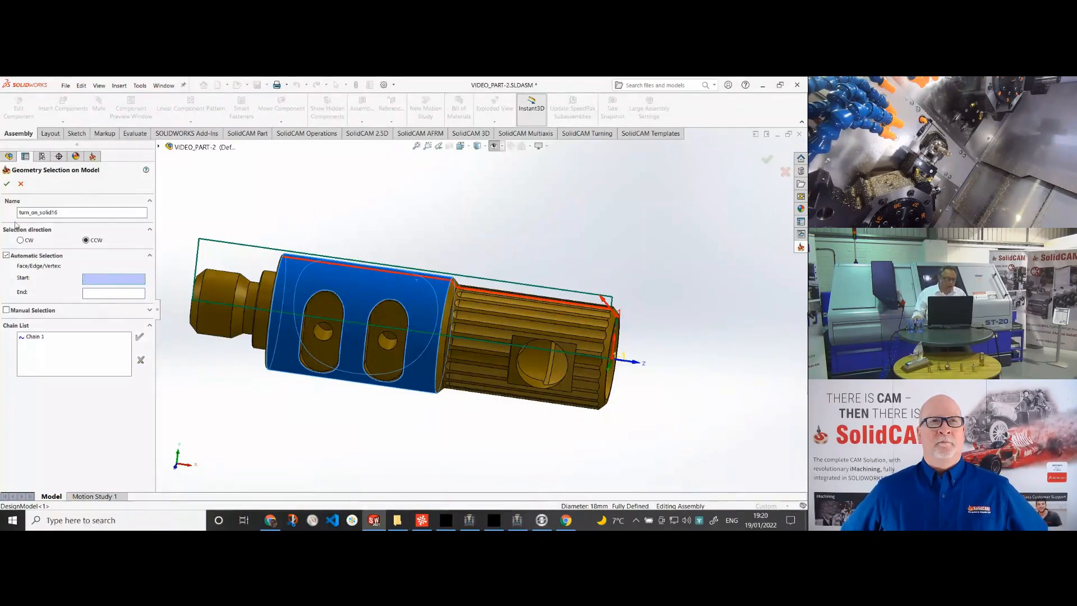
left_click(7, 184)
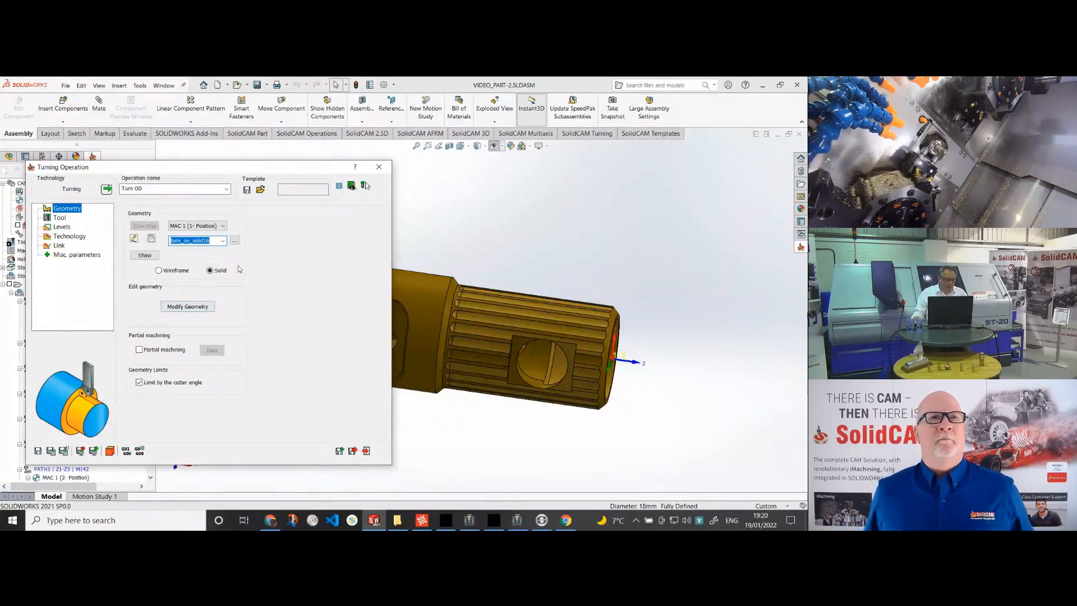
Examine the Turn OD tool's mounting and position relative to MAC 1 in the operation's machine preview, and close the preview.
left_click(60, 217)
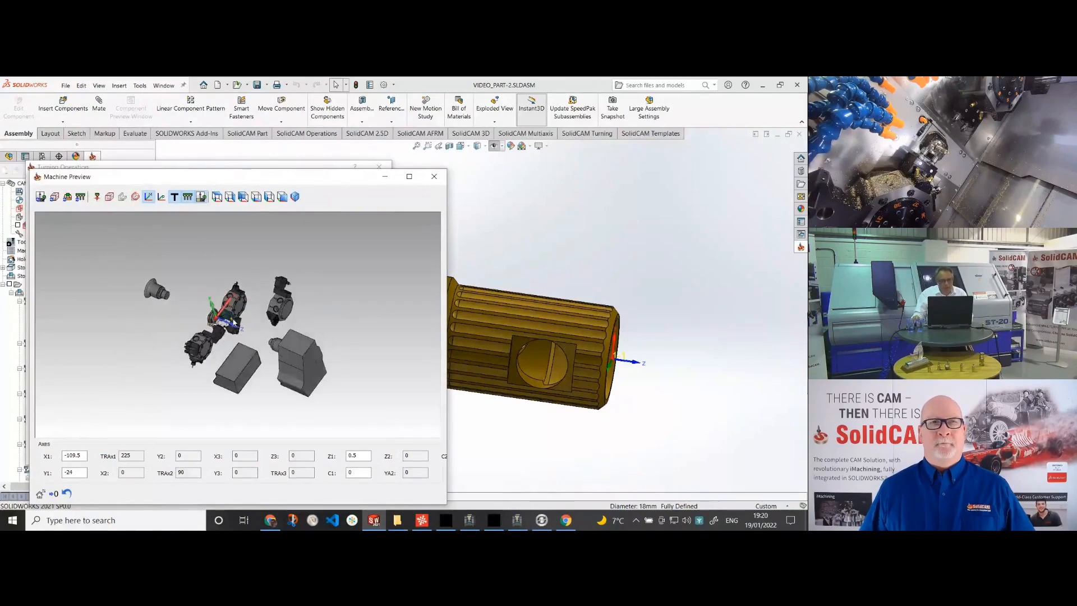
mouse_move(234, 329)
middle_mouse_down()
mouse_move(225, 339)
mouse_move(225, 328)
middle_mouse_up()
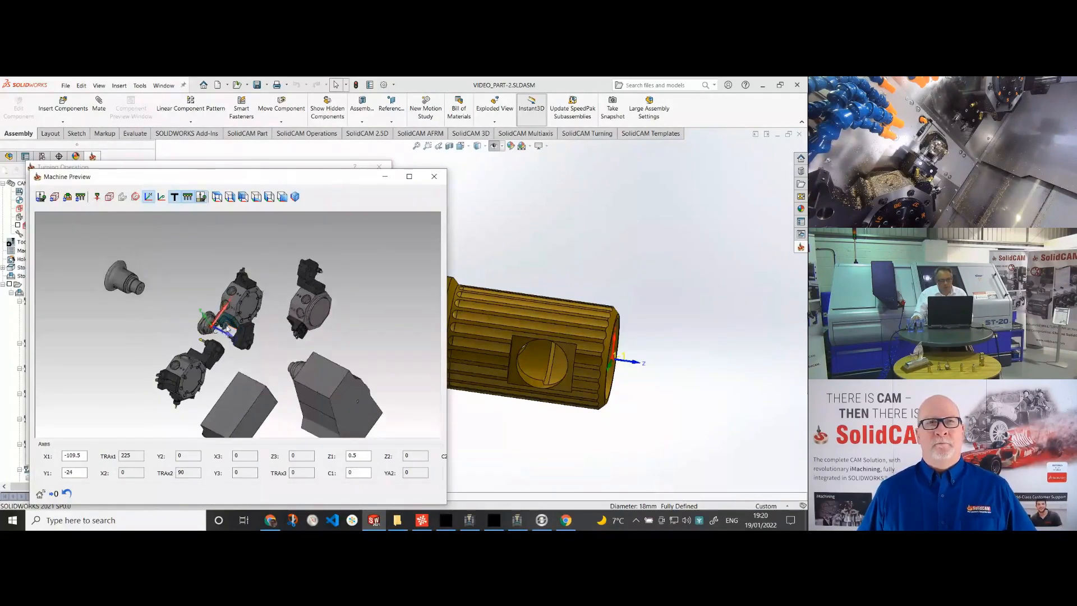
scroll(225, 327, "up", 2)
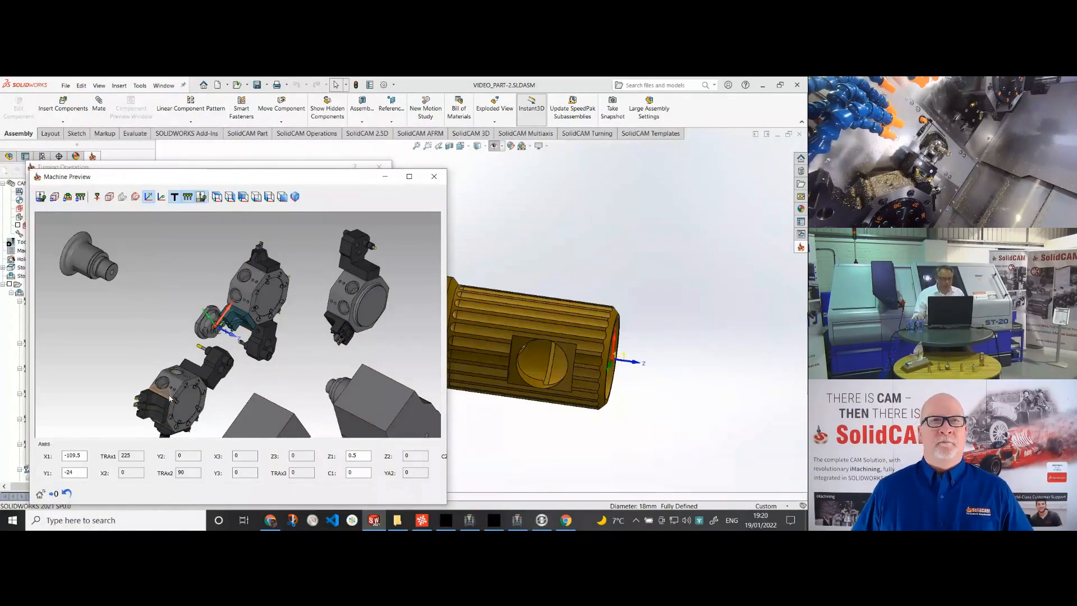
scroll(227, 330, "up", 1)
scroll(227, 329, "up", 5)
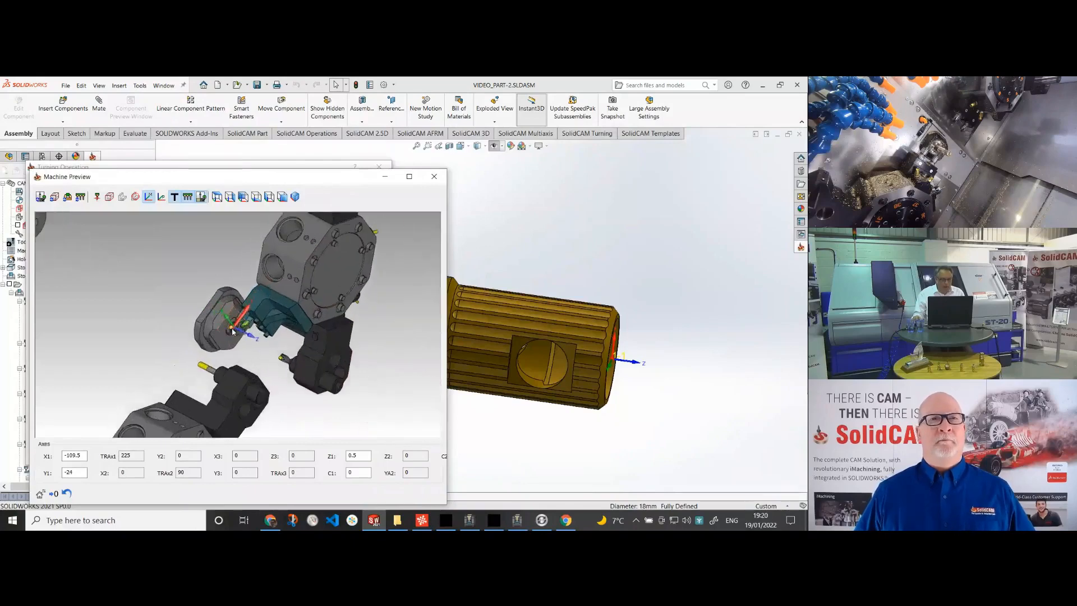
middle_click_drag(258, 326, 250, 304)
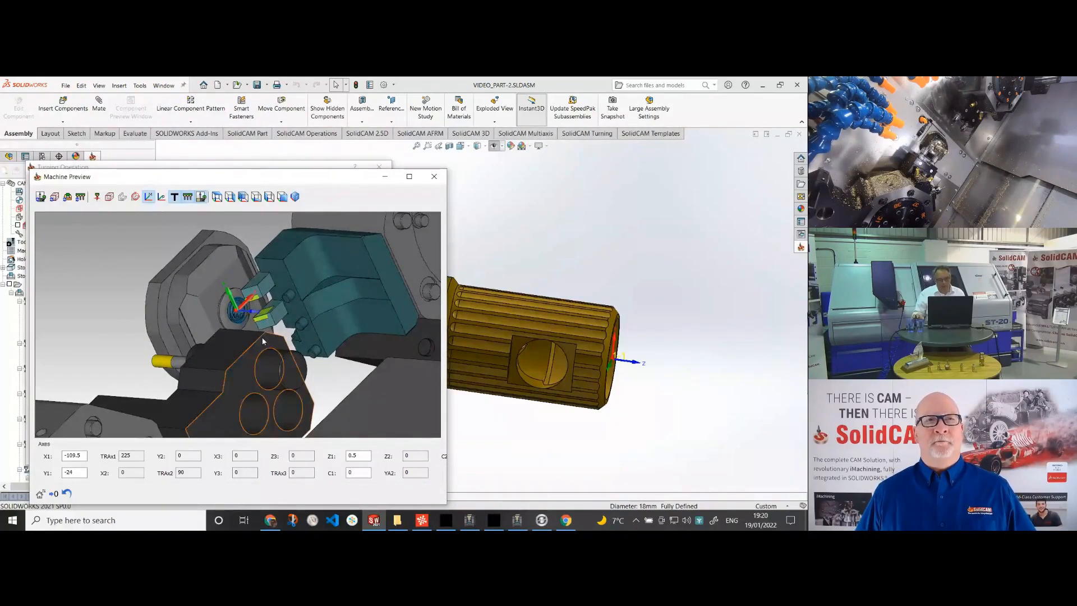
scroll(218, 333, "up", 6)
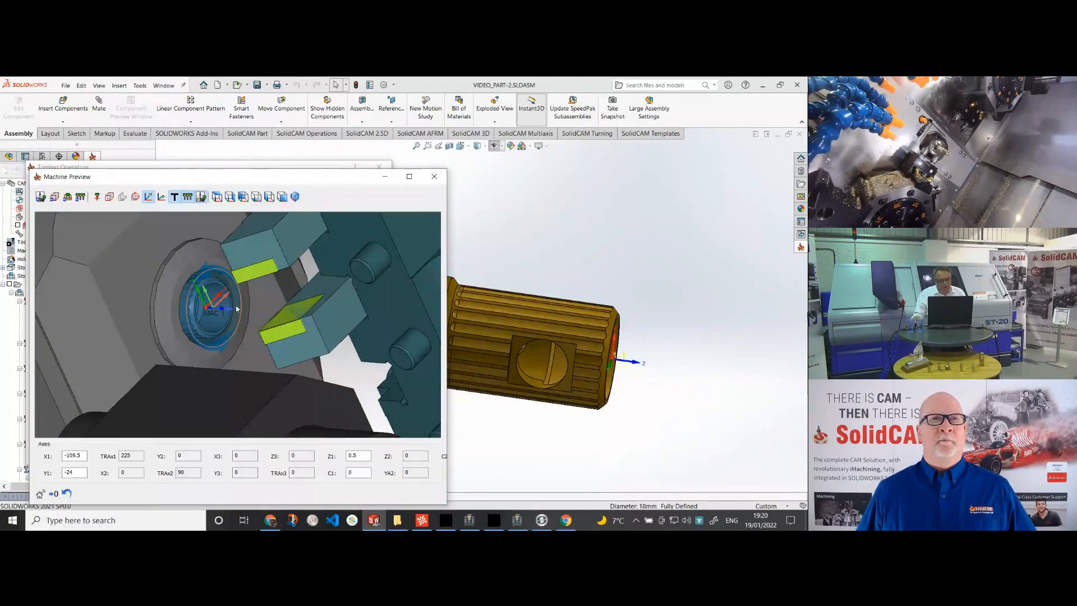
scroll(249, 311, "down", 5)
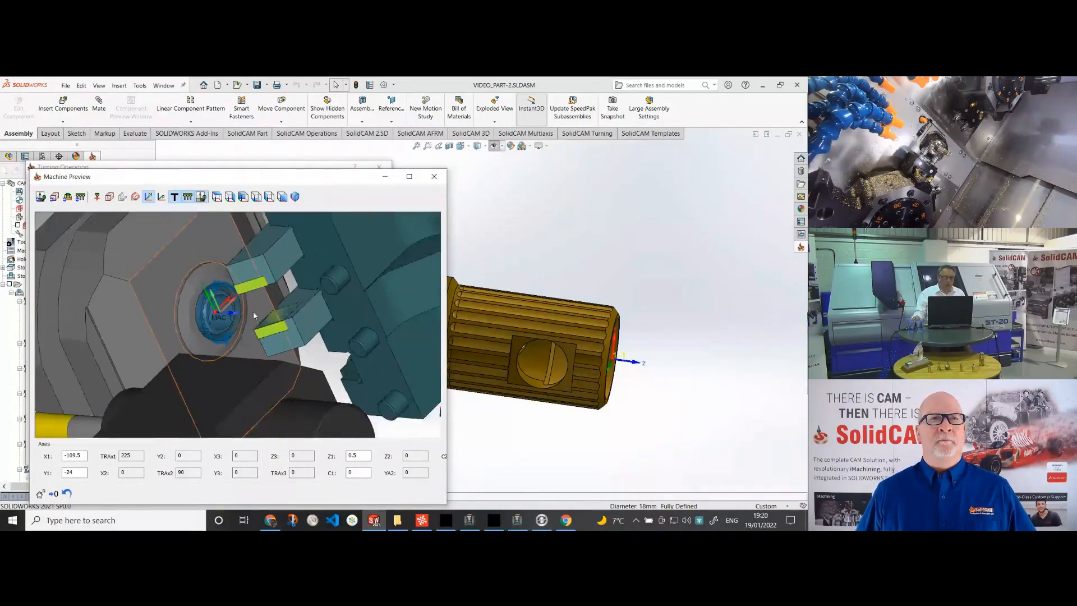
scroll(243, 316, "down", 2)
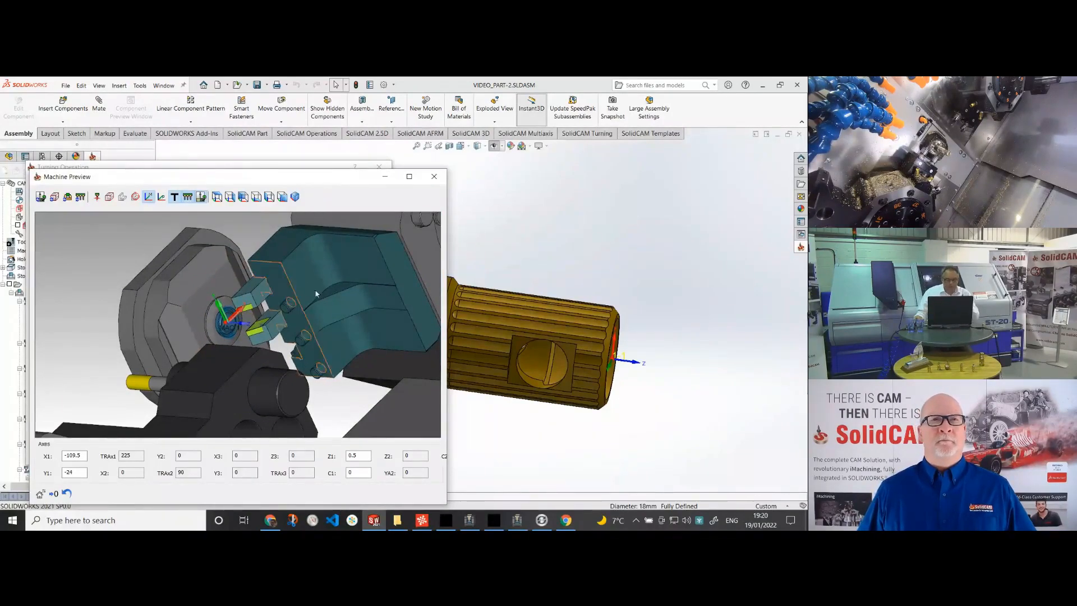
left_click(443, 179)
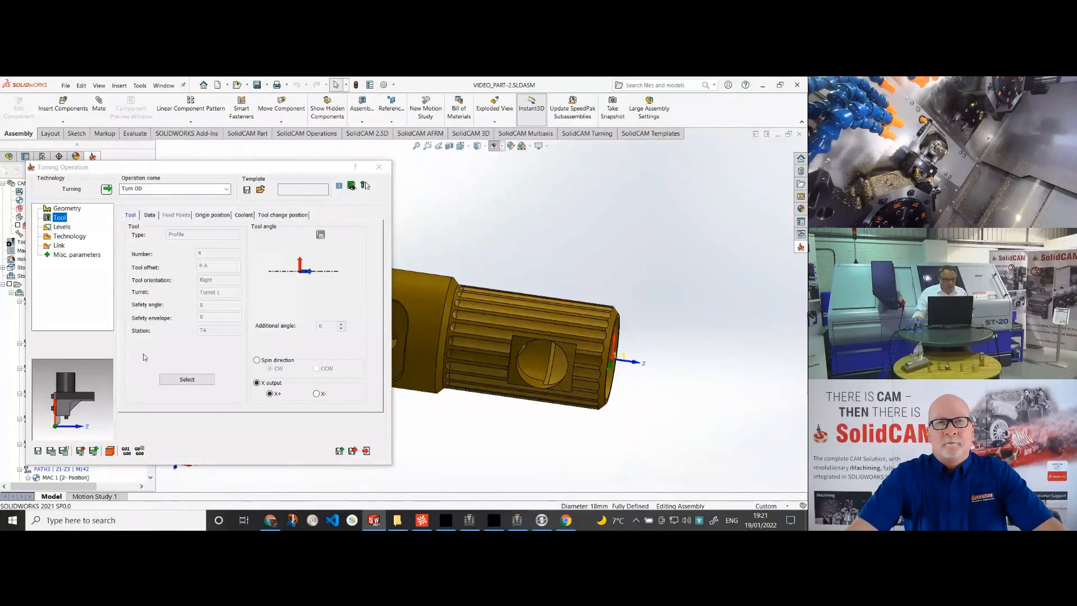
Review the Turn OD operation's technology settings, covering the general, semi-finish/finish and strategy options.
left_click(71, 238)
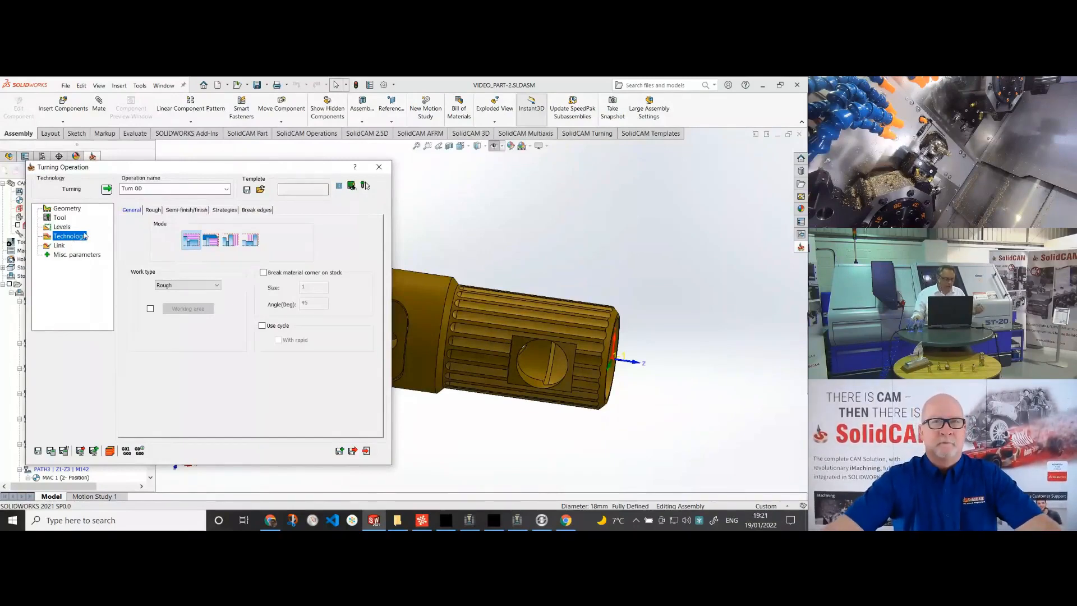
left_click(74, 210)
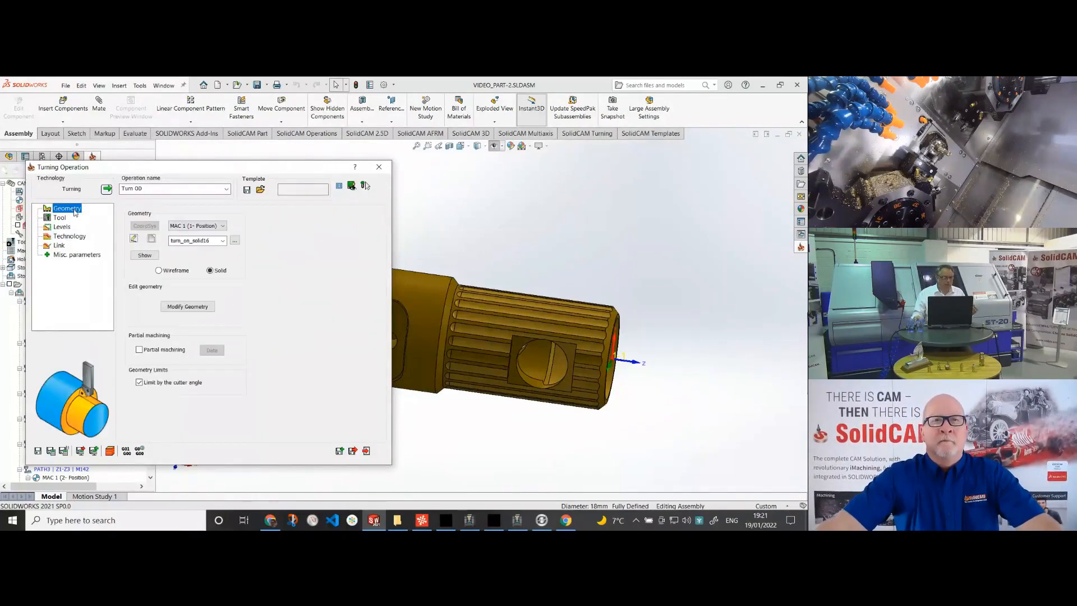
left_click(73, 238)
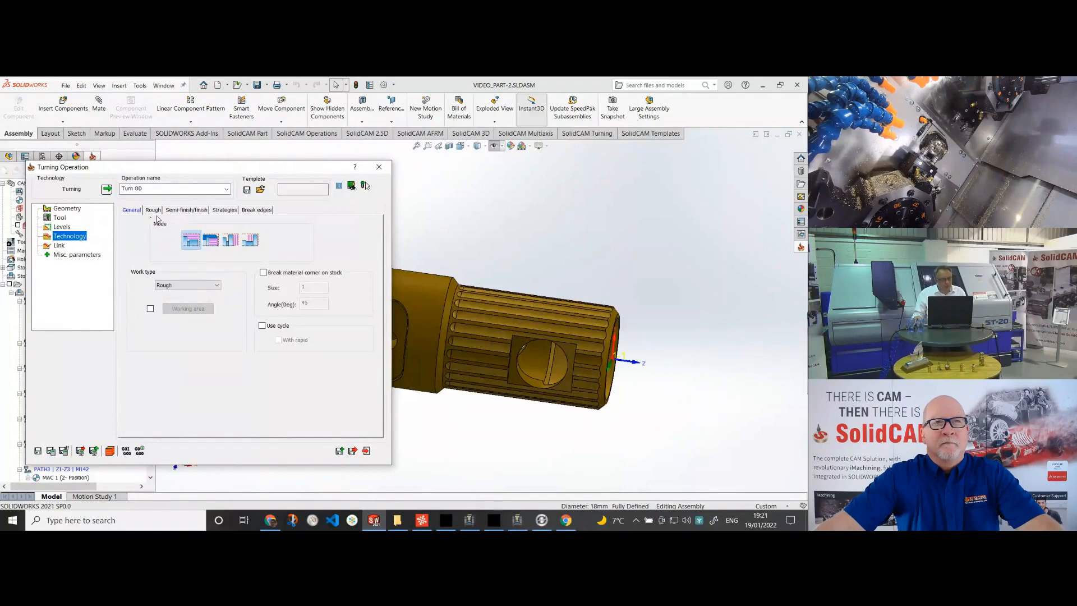
left_click(175, 211)
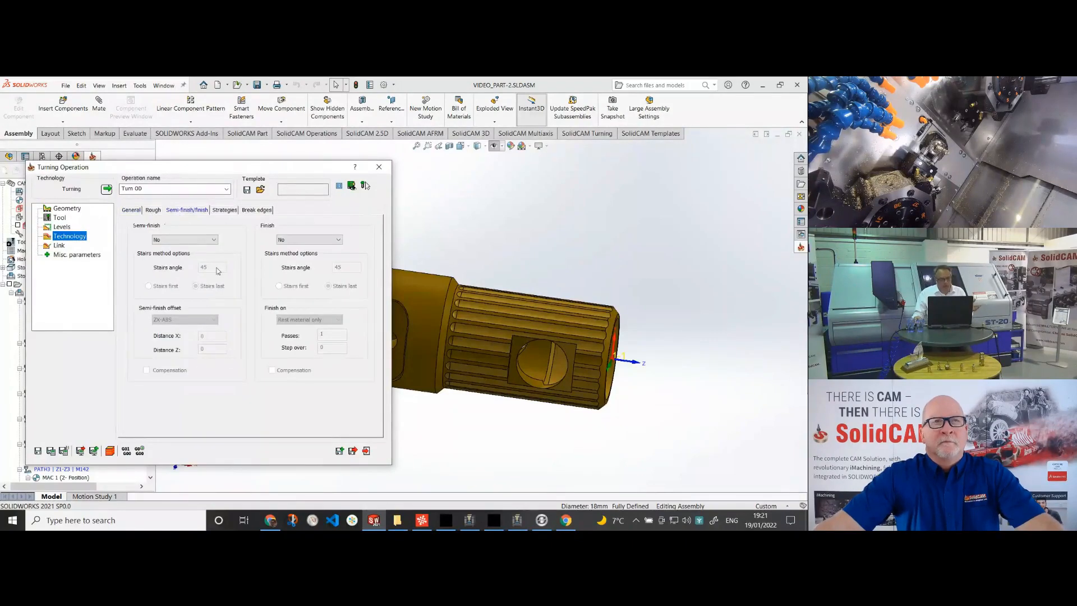
left_click(225, 211)
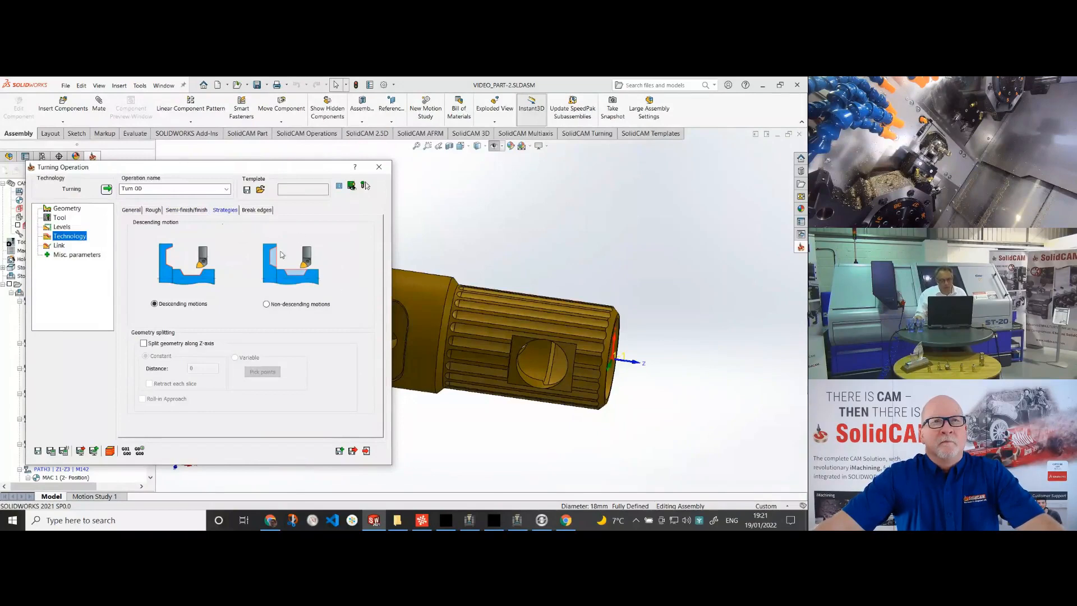
Try non-descending motions and splitting the geometry along the Z-axis in the Turn OD strategies, restoring each original setting.
left_click(267, 304)
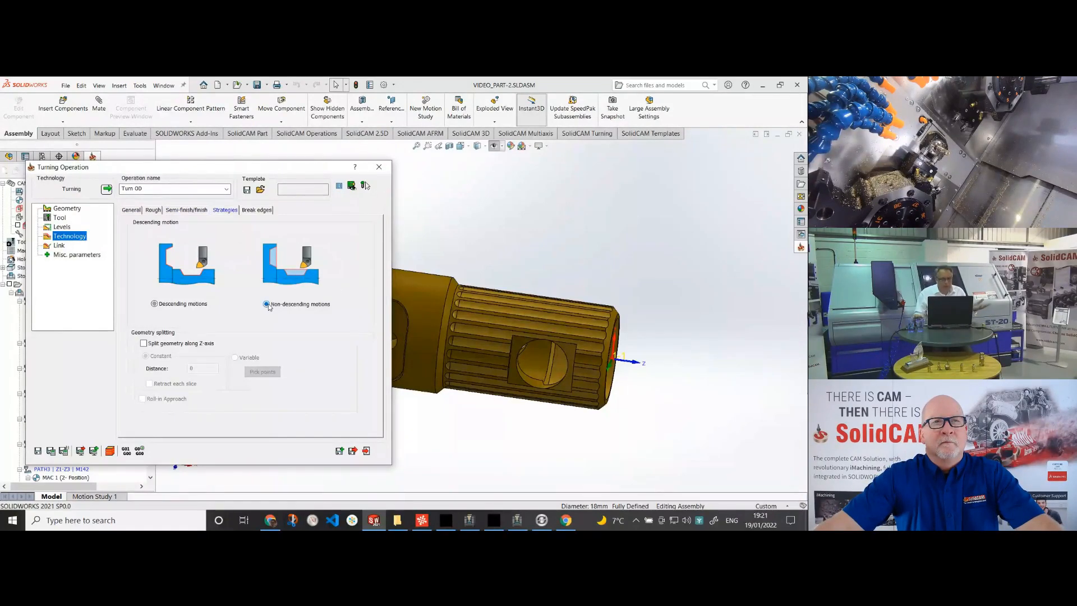
left_click(161, 307)
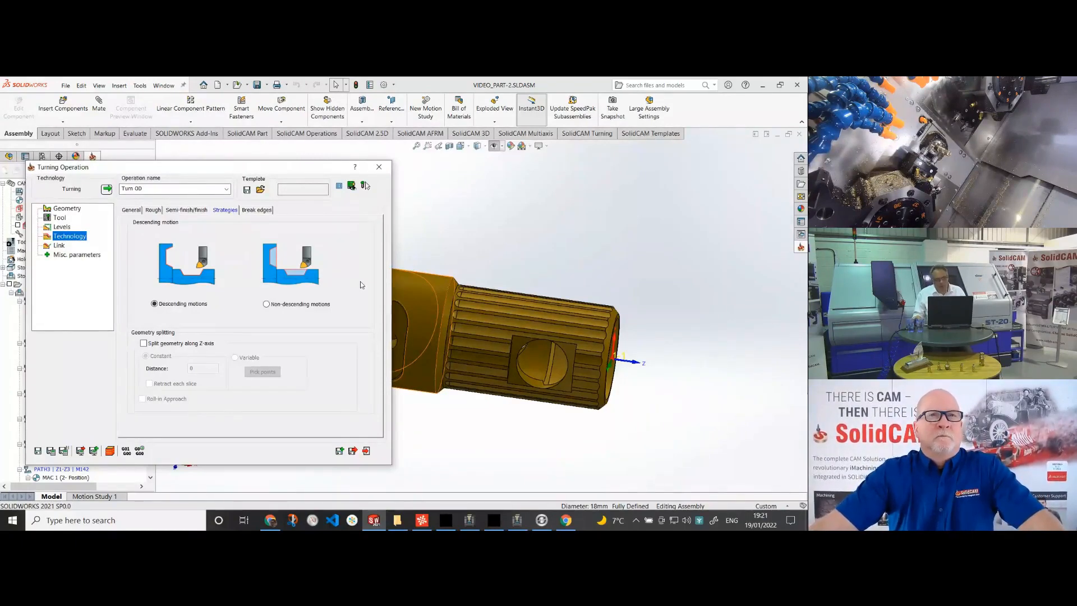
left_click(144, 343)
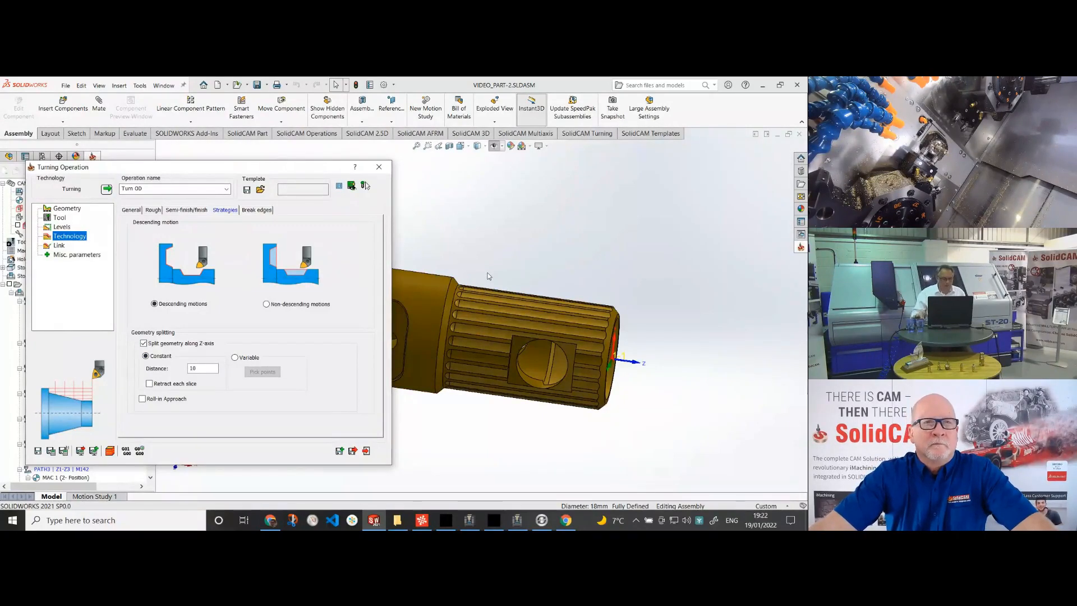
left_click(144, 343)
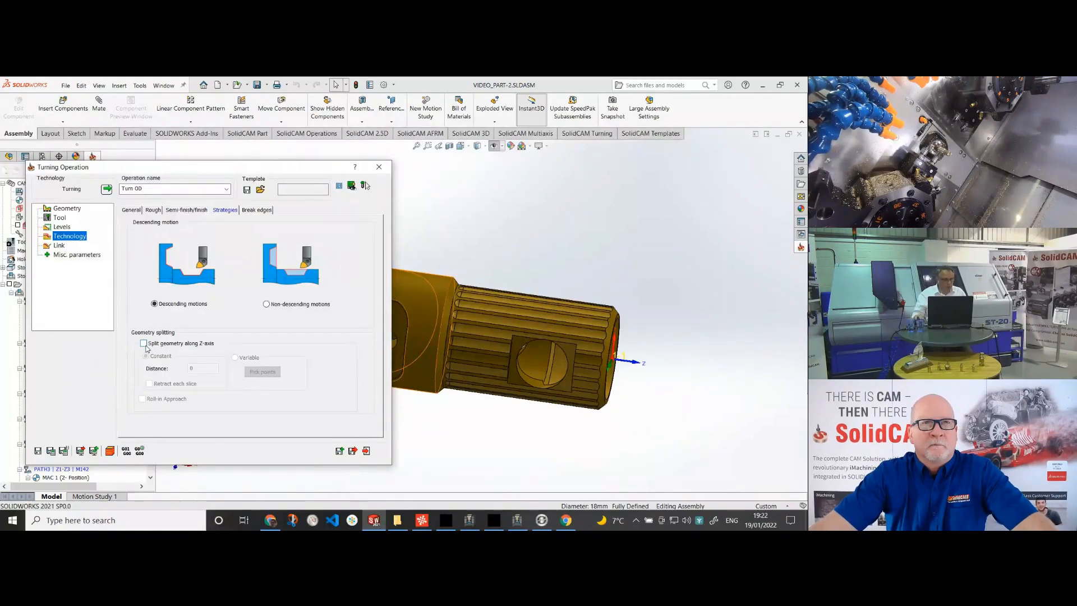
Save and calculate the Turn OD operation, close its dialog, and hide the tool paths of all operations.
left_click(64, 451)
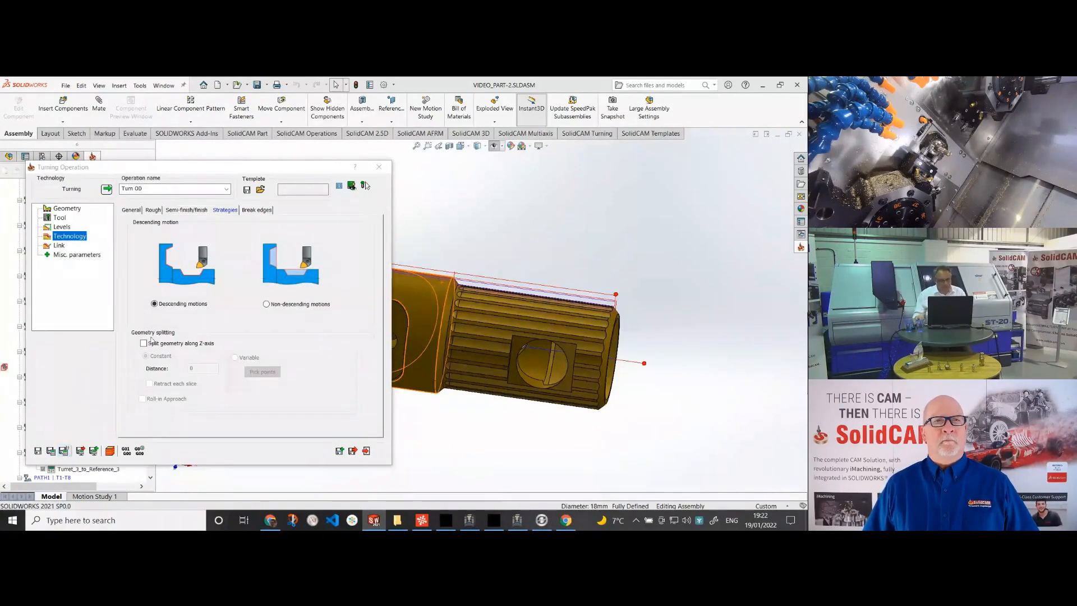
left_click(379, 166)
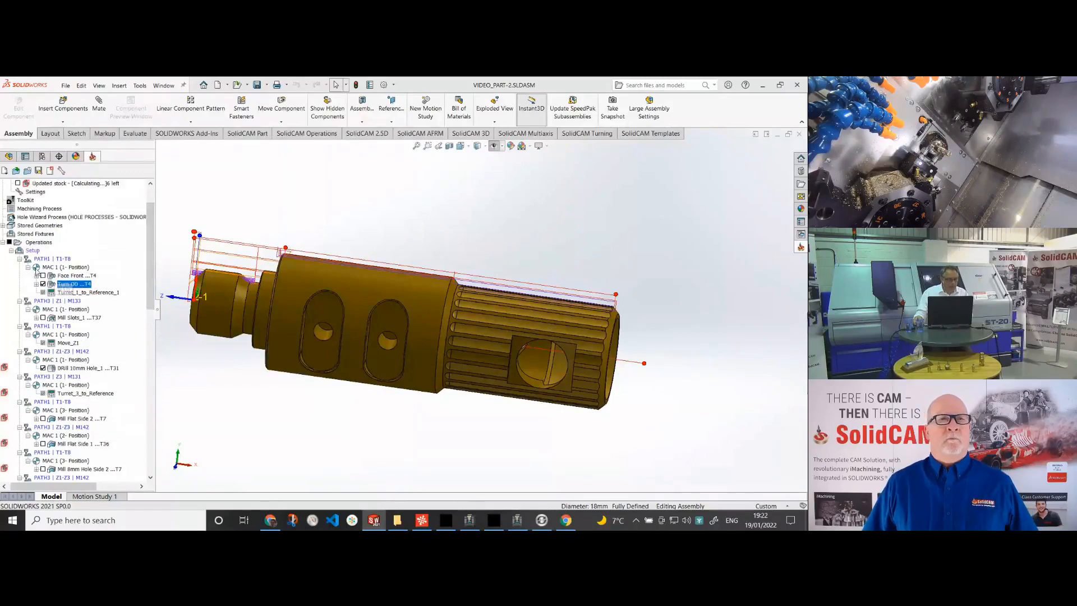
left_click(10, 242)
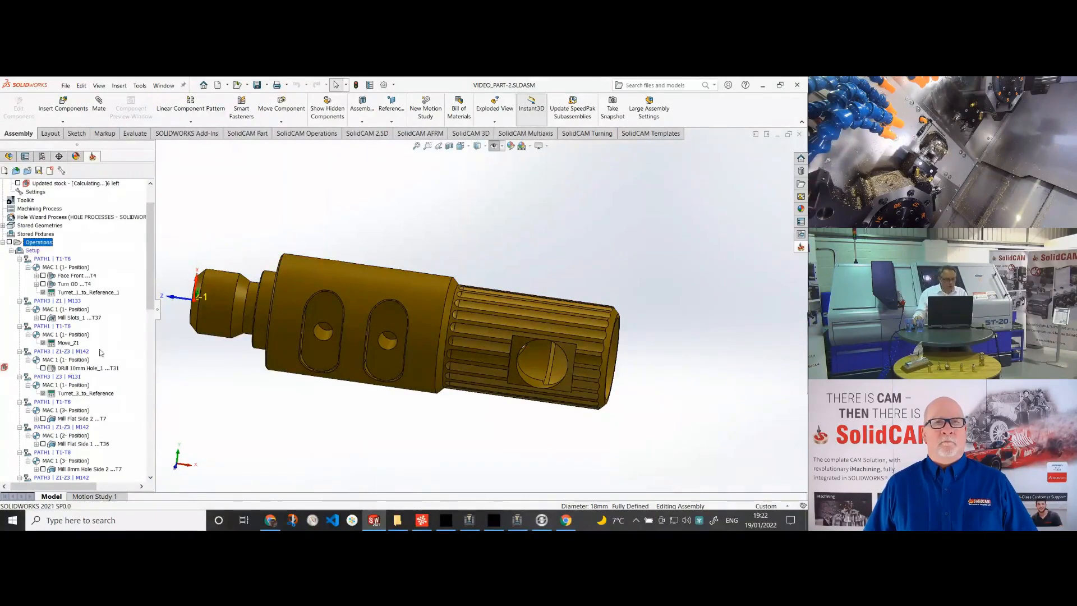
Open the Mill 8mm Hole Side 2 operation under MAC 1 (3- Position) for editing.
scroll(110, 364, "down", 2)
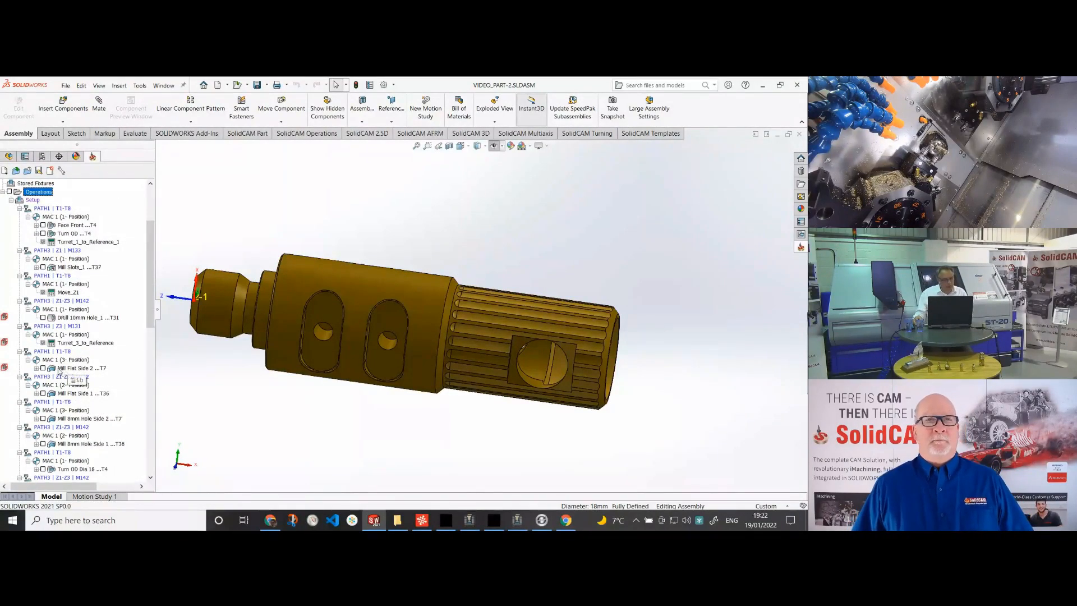
left_click(73, 368)
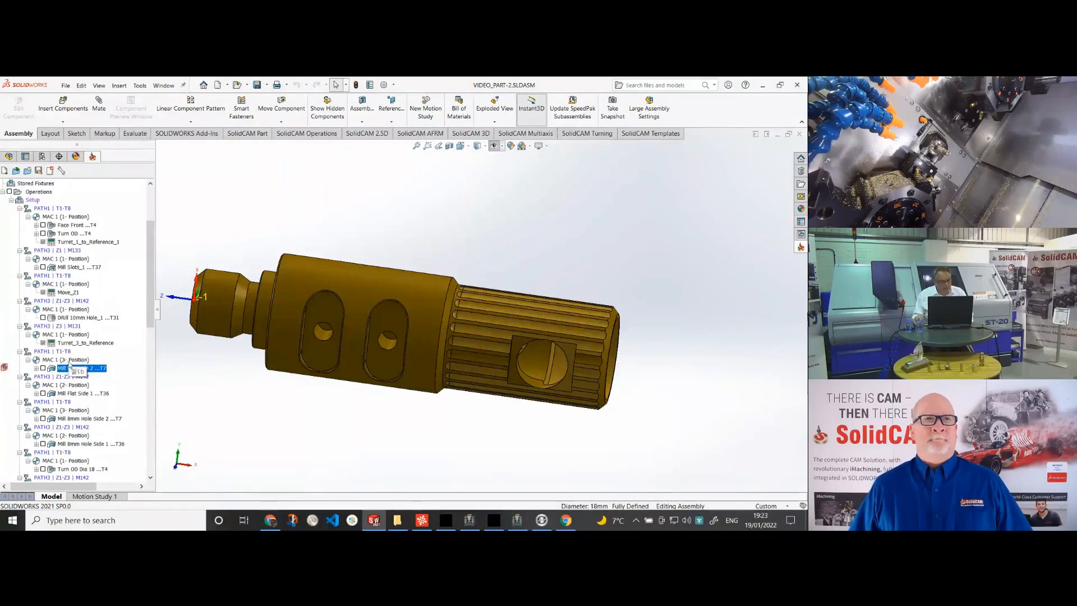
left_click(72, 419)
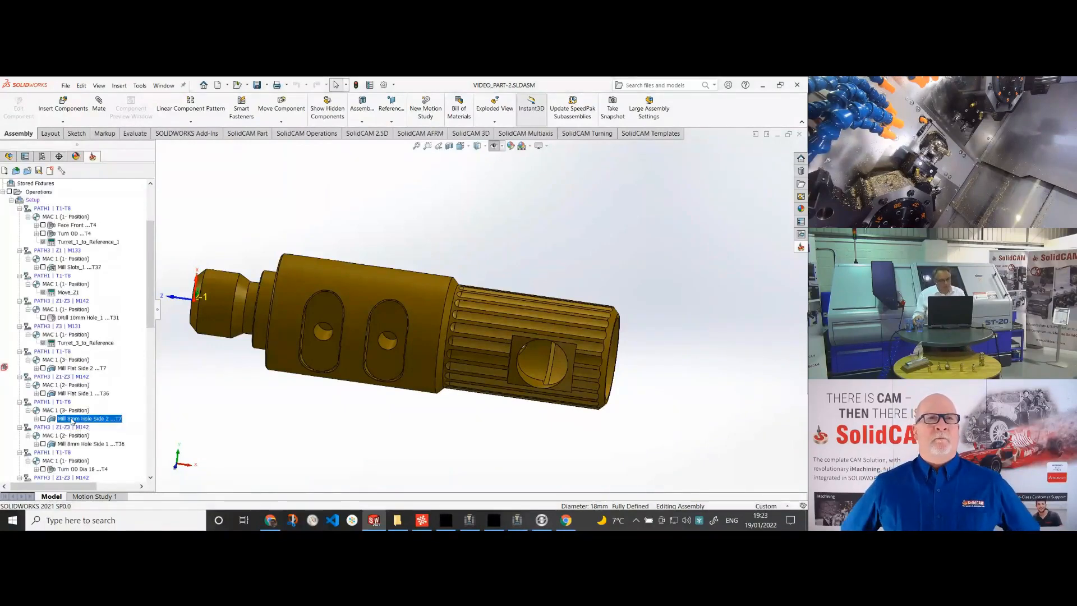
right_click(72, 420)
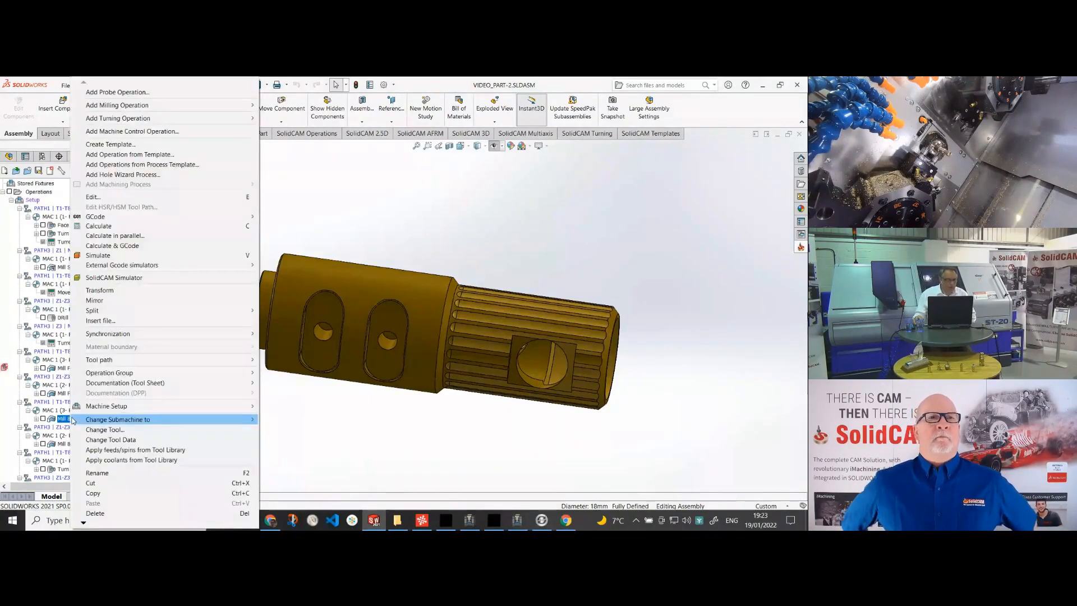
left_click(113, 199)
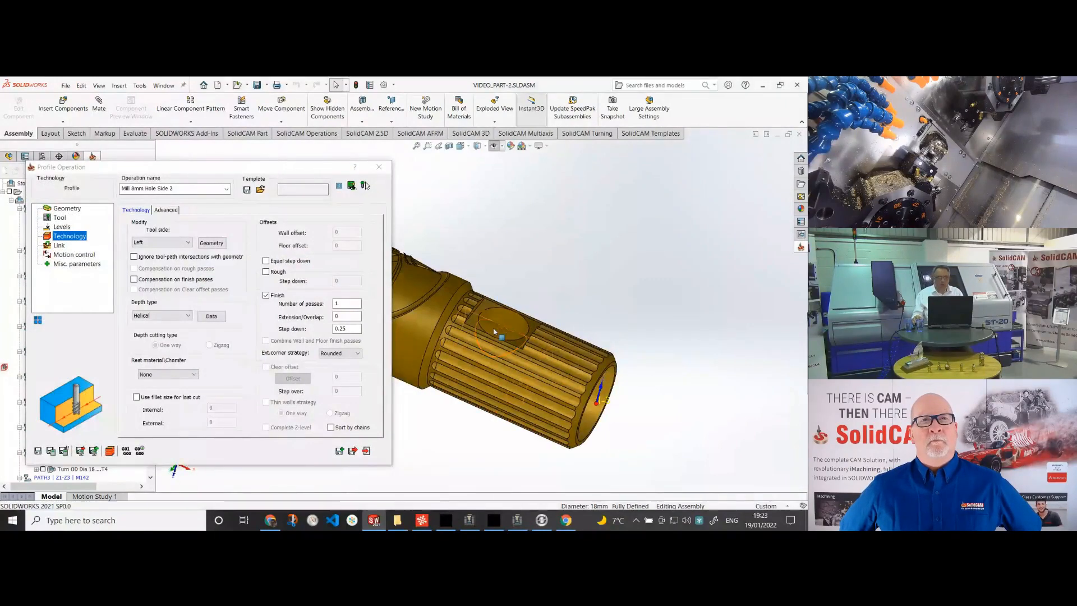
Show the Mill 8mm Hole Side 2 operation's contour on the model, examine it around the hole, and close the geometry display.
scroll(496, 335, "down", 4)
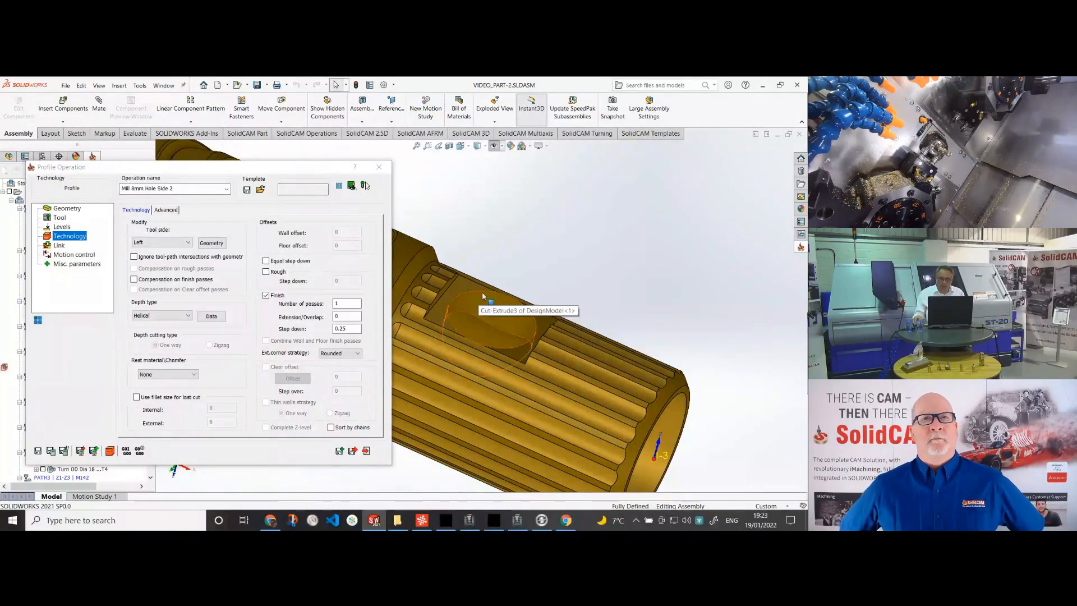
scroll(482, 290, "down", 5)
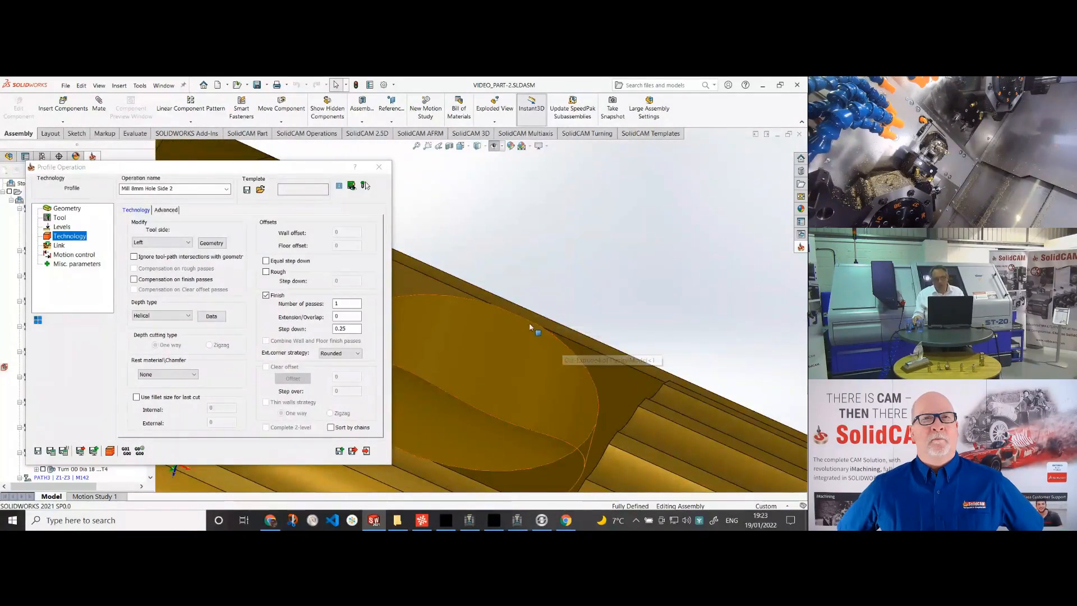
scroll(482, 367, "up", 3)
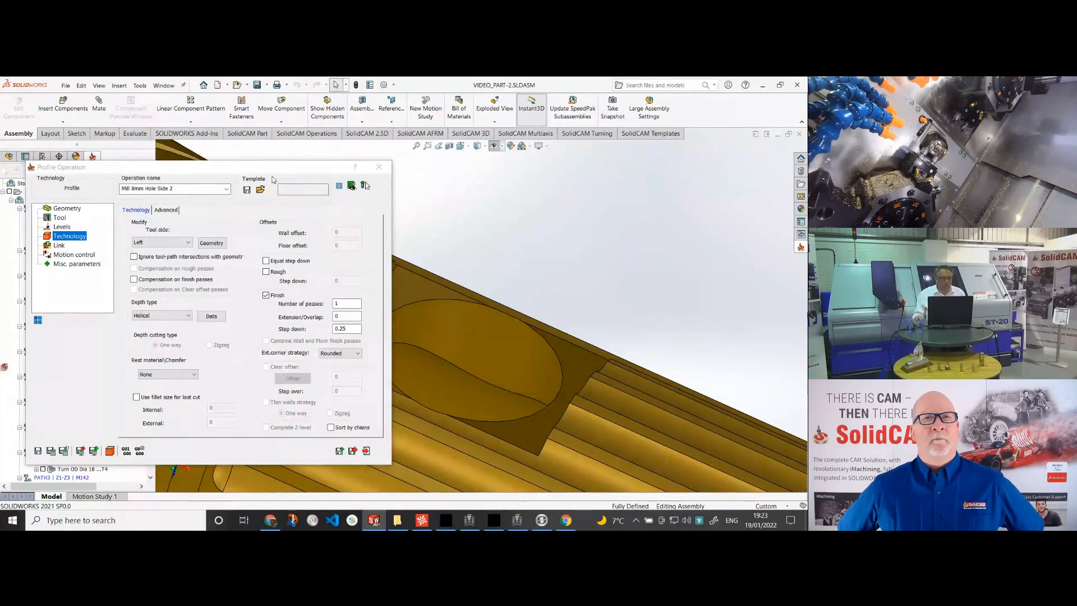
left_click_drag(277, 171, 214, 164)
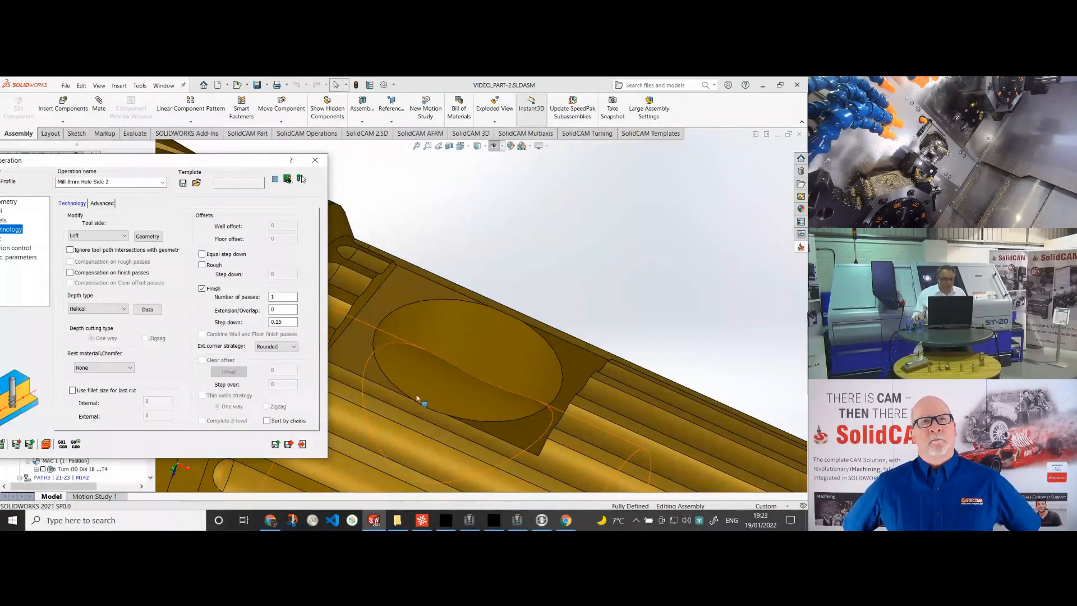
left_click(11, 202)
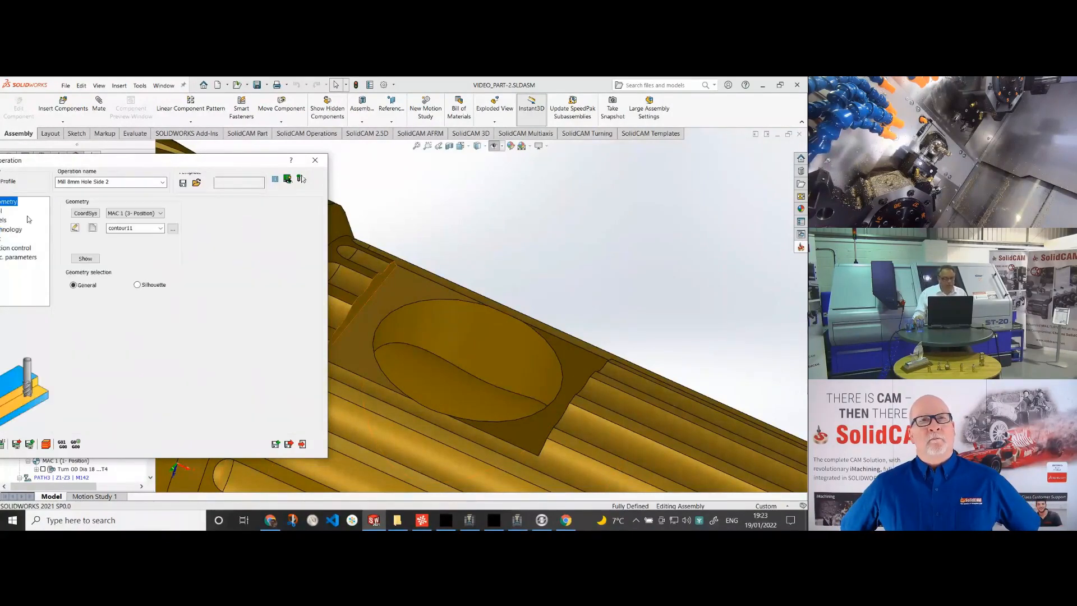
left_click(85, 258)
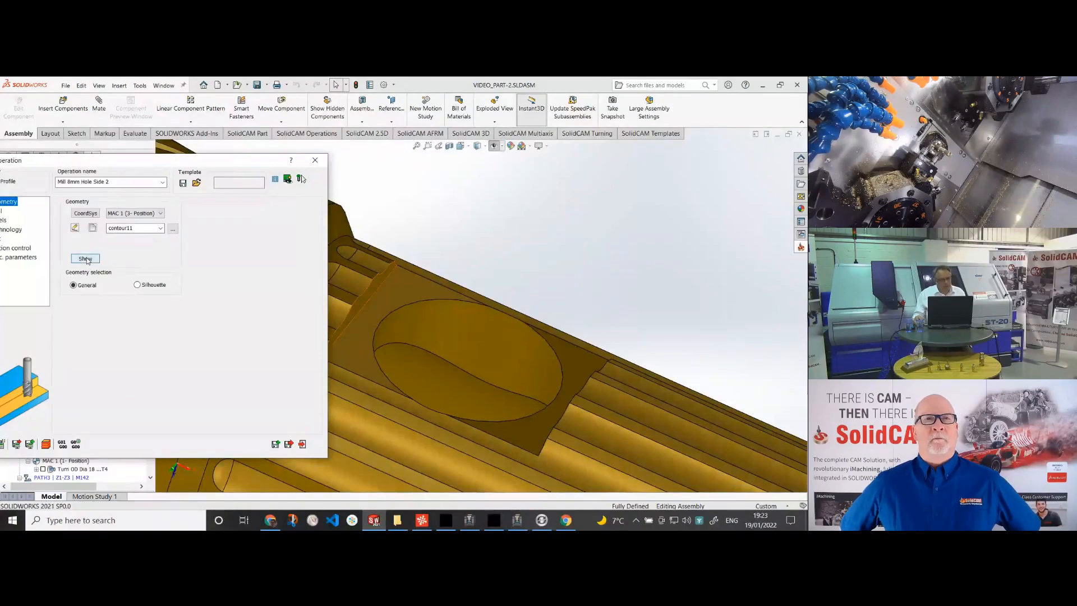
middle_click_drag(503, 304, 569, 400)
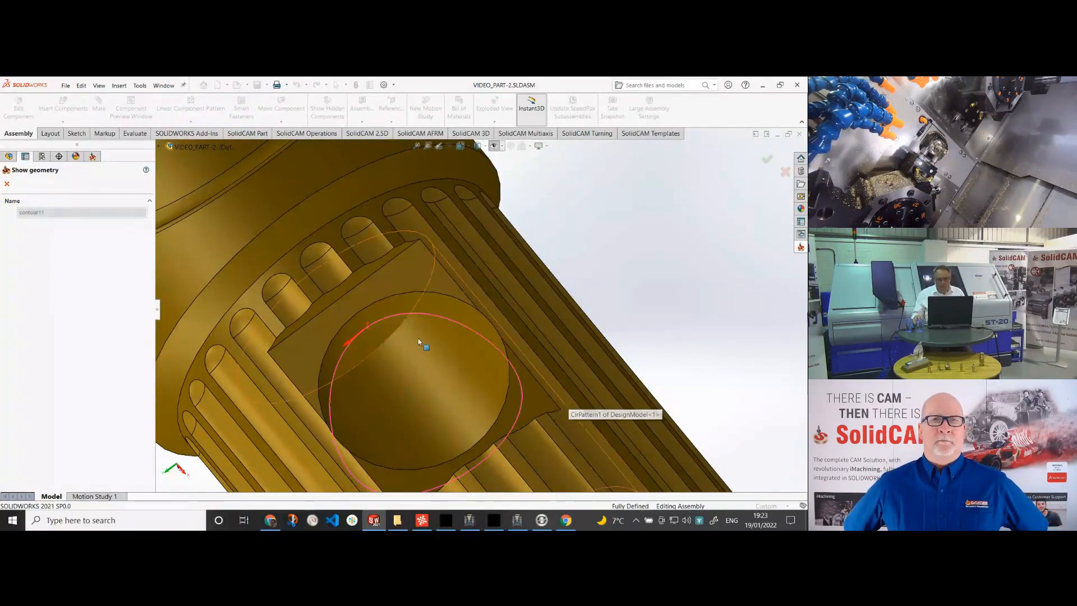
mouse_move(418, 338)
middle_mouse_down()
mouse_move(442, 325)
mouse_move(421, 330)
middle_mouse_up()
scroll(420, 330, "down", 1)
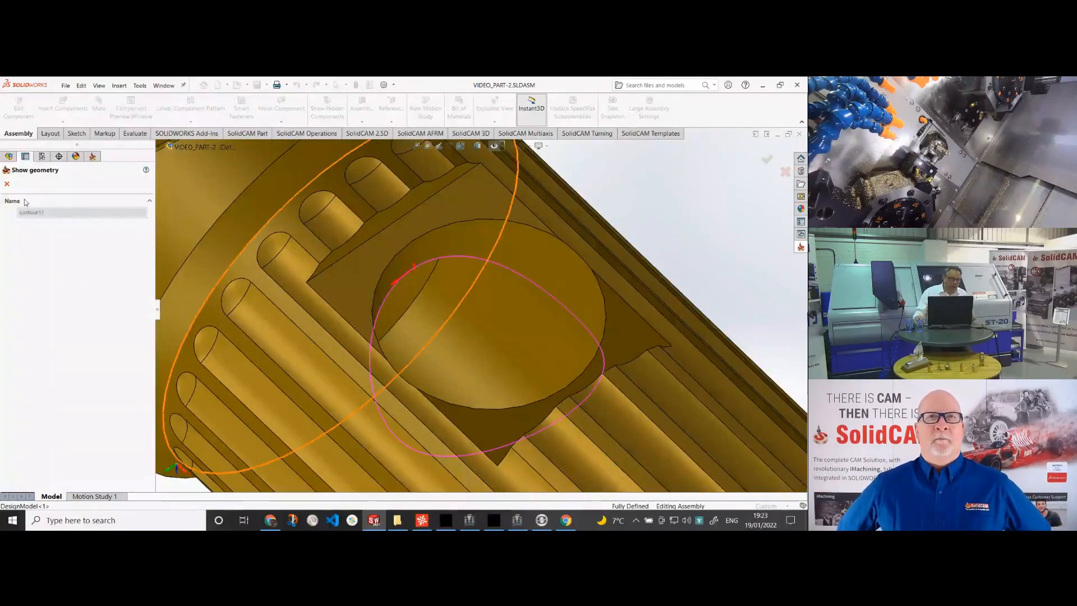
left_click(7, 186)
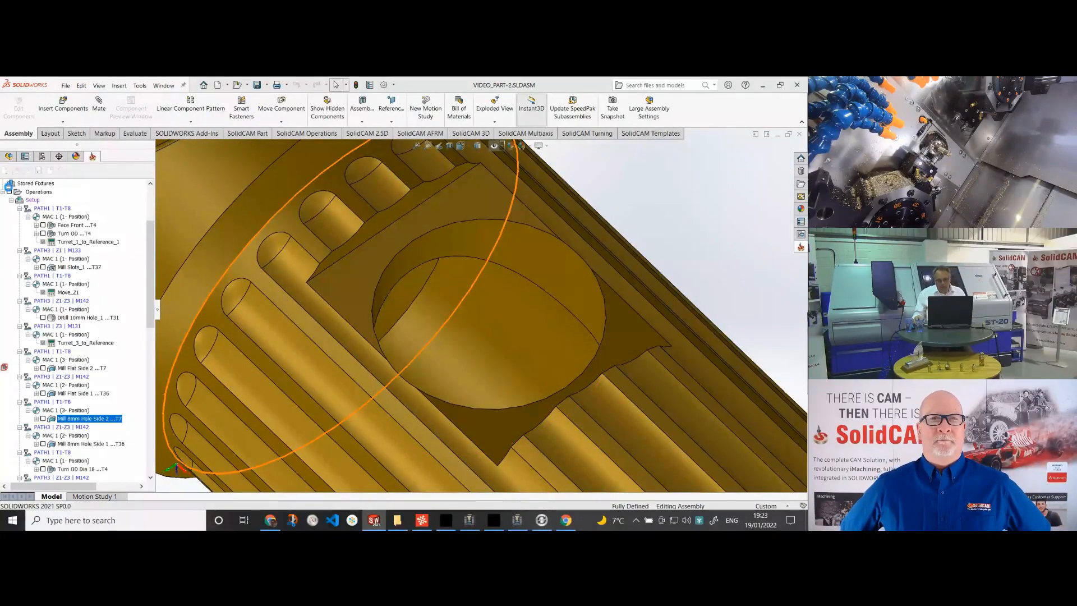
Open the tool selection for Mill 8mm Hole Side 2 with the machine preview, and examine the 6 mm end mill in its holder.
left_click_drag(111, 158, 177, 164)
left_click(59, 212)
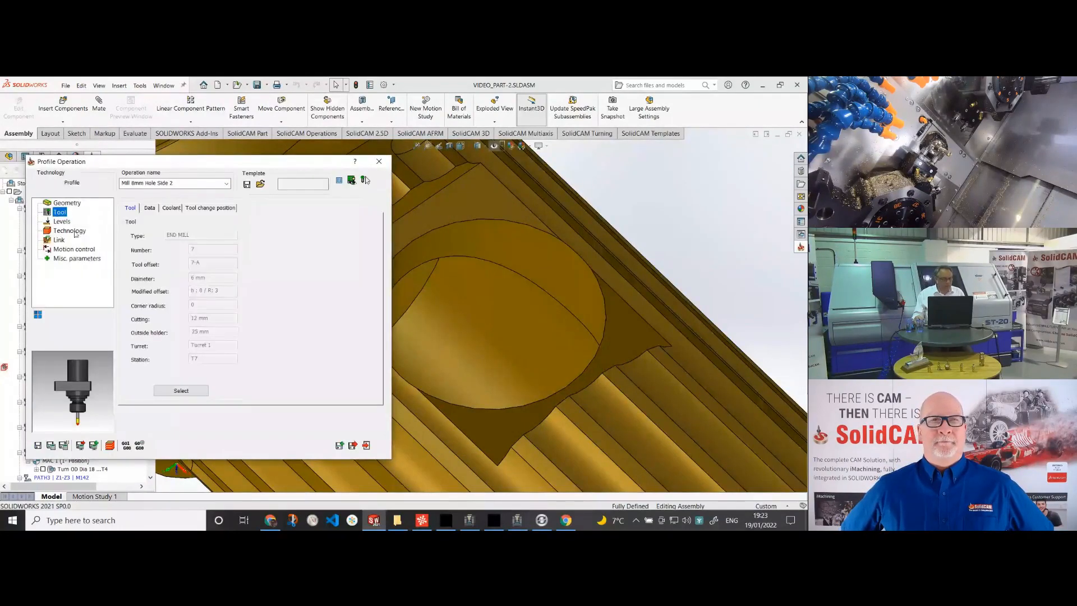
left_click(185, 390)
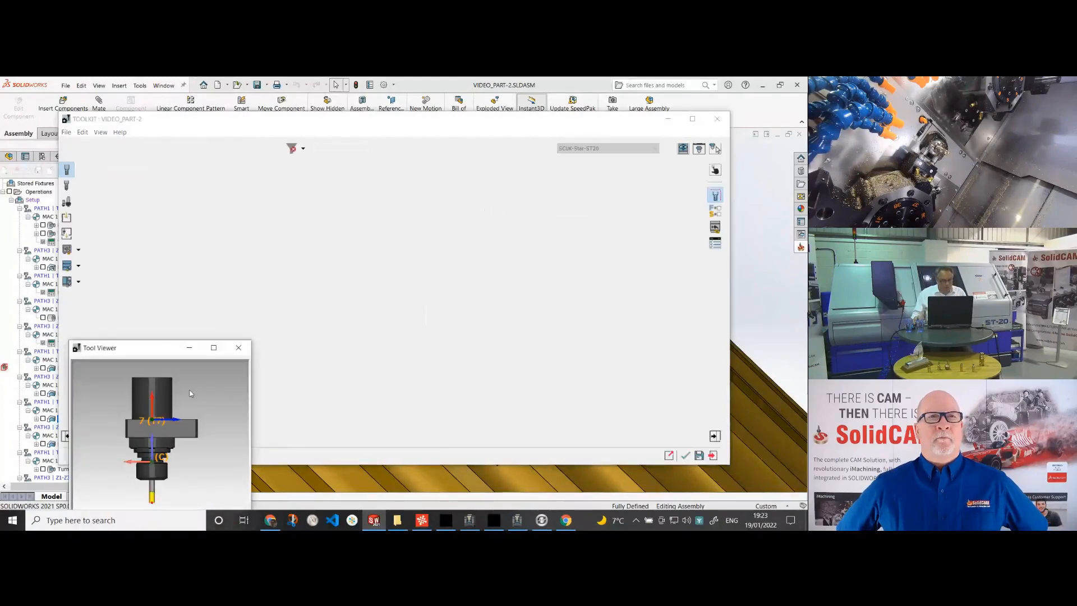
left_click(684, 152)
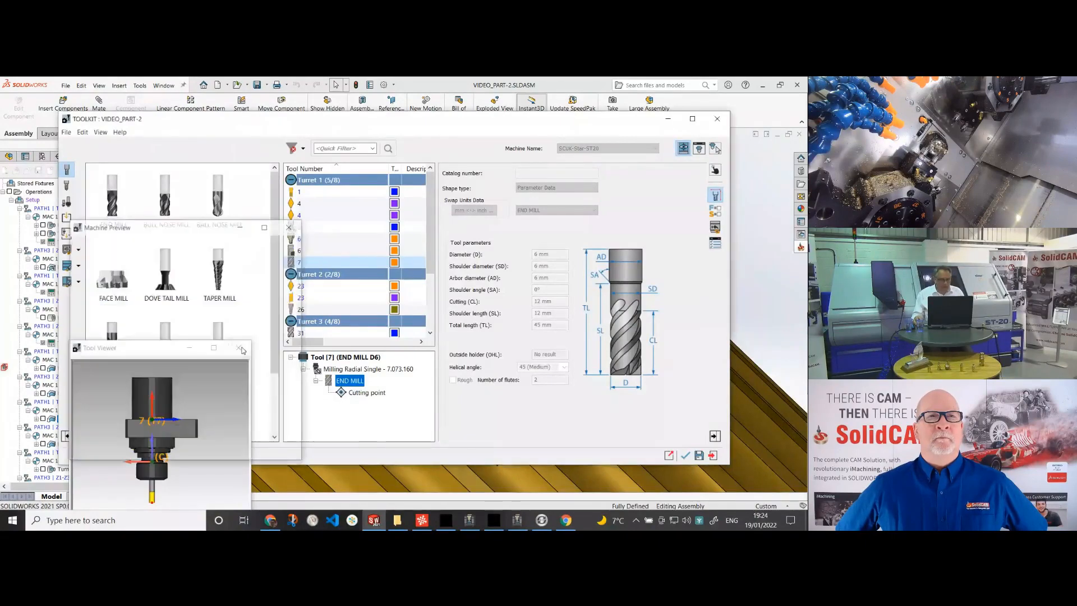
left_click(215, 481)
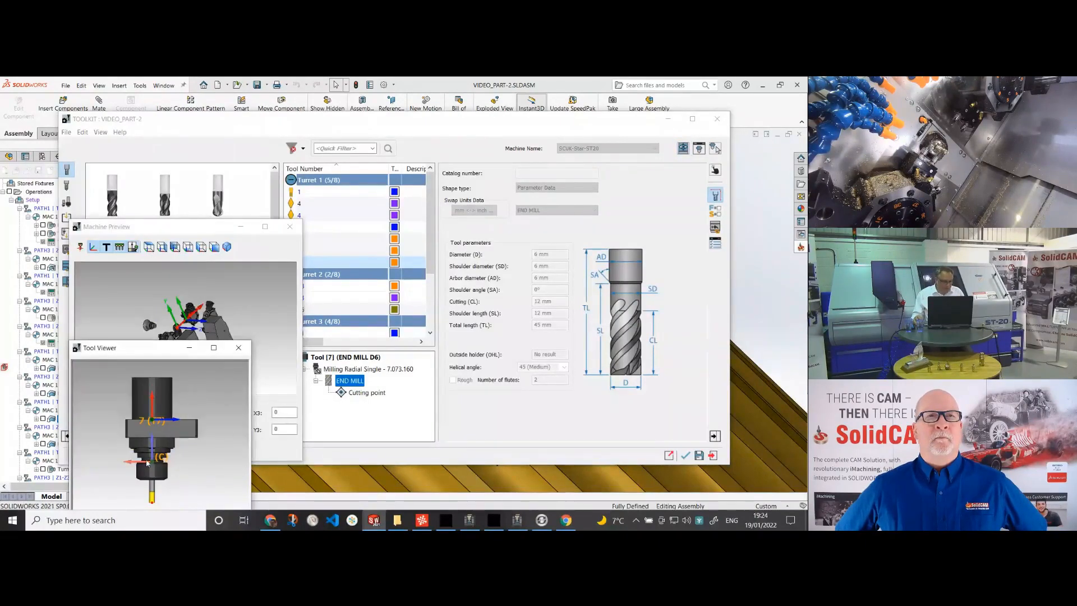
left_click_drag(147, 463, 149, 502)
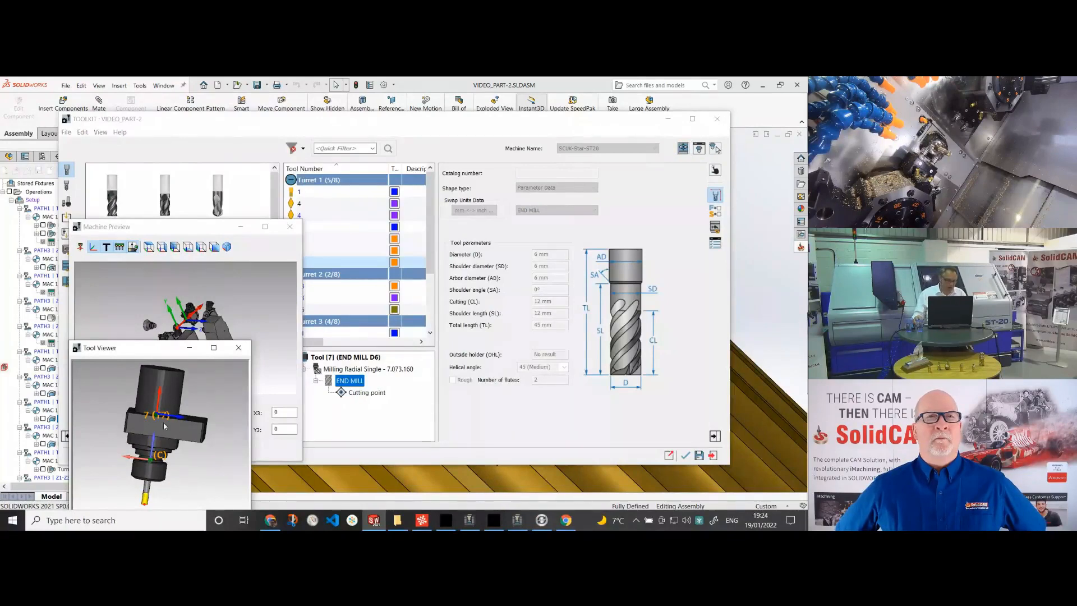
left_click(298, 345)
left_click(188, 474)
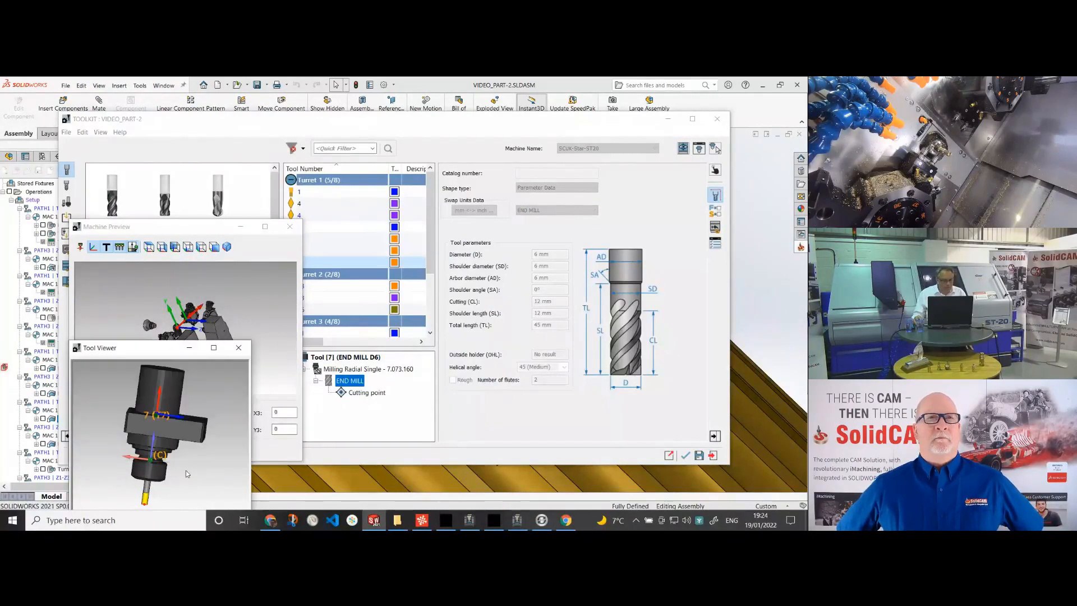
Close the tool viewer, examine the end mill's position on the turret in the machine preview, and accept the tool selection.
left_click(237, 348)
left_click_drag(191, 322, 176, 332)
middle_click_drag(199, 319, 185, 370)
scroll(202, 329, "up", 3)
scroll(169, 366, "down", 2)
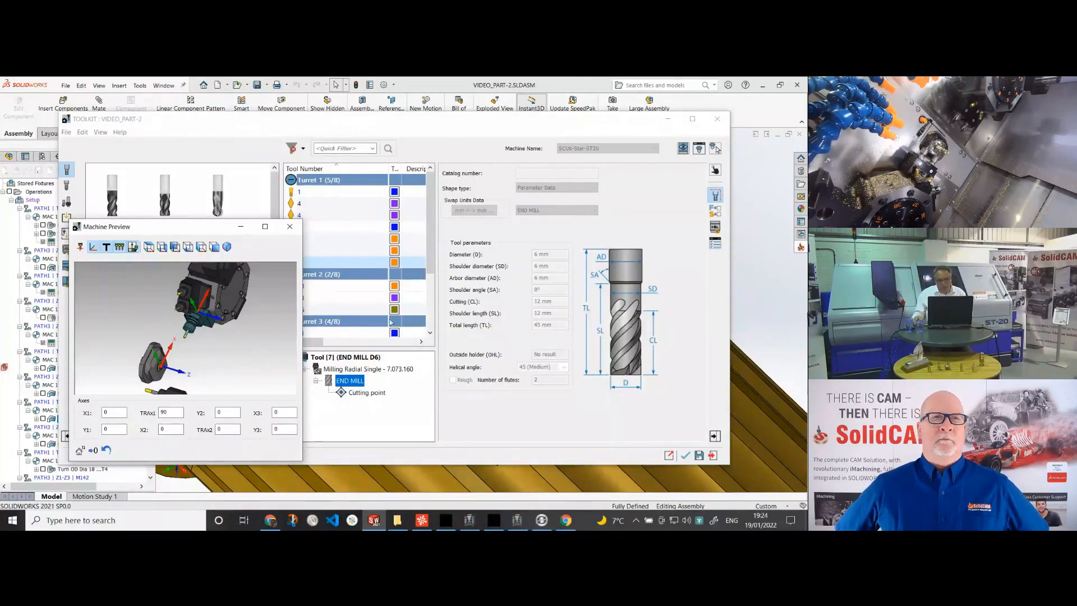
left_click(685, 456)
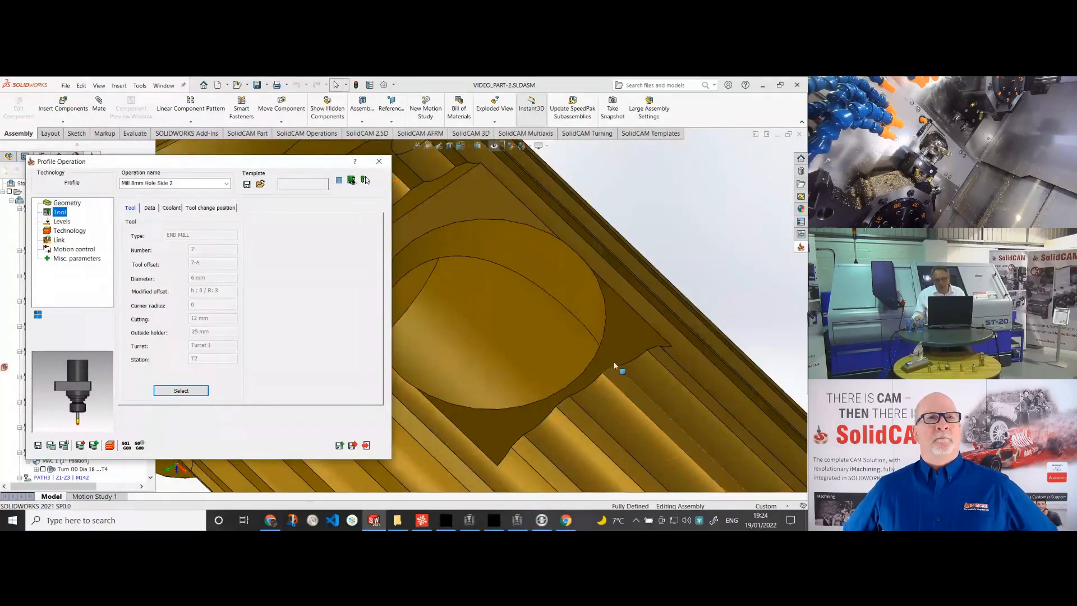
Review the helical depth type and finish step down of Mill 8mm Hole Side 2, examine its tool path, and close the operation and path display.
left_click(68, 231)
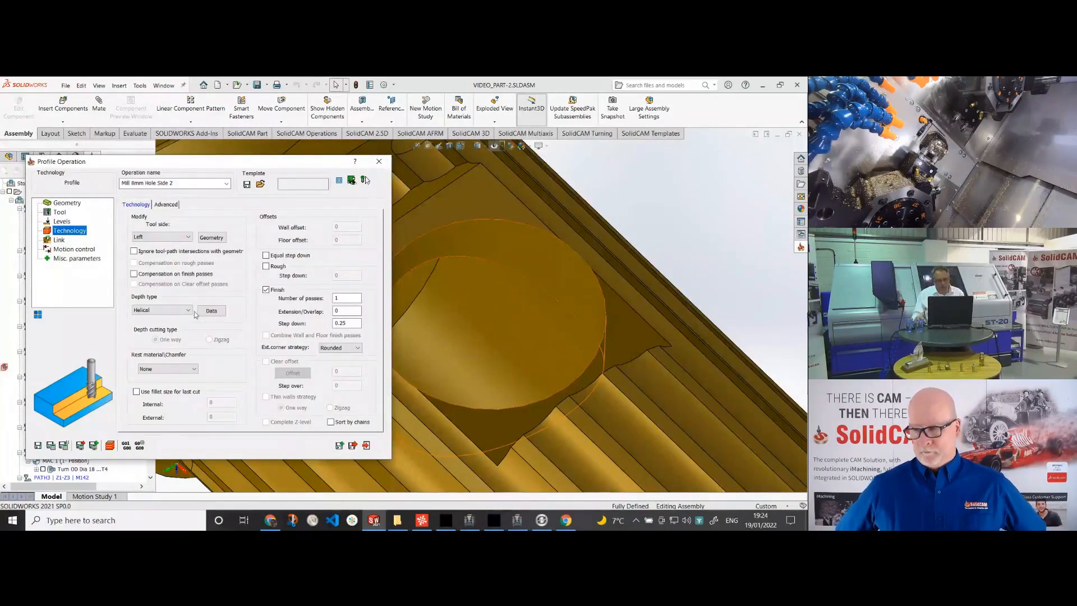
left_click(349, 323)
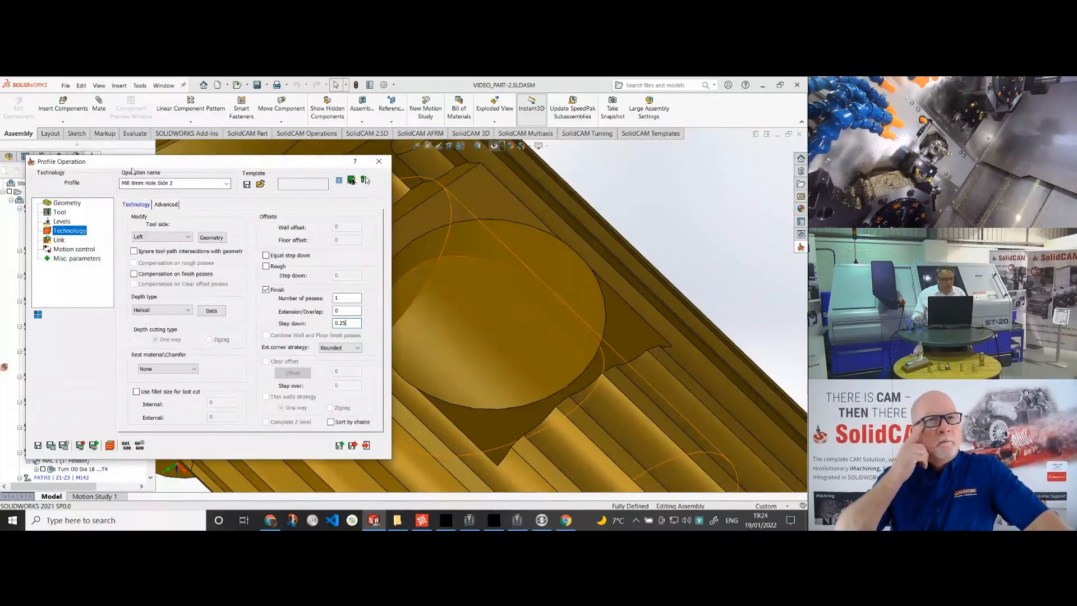
left_click_drag(133, 162, 218, 168)
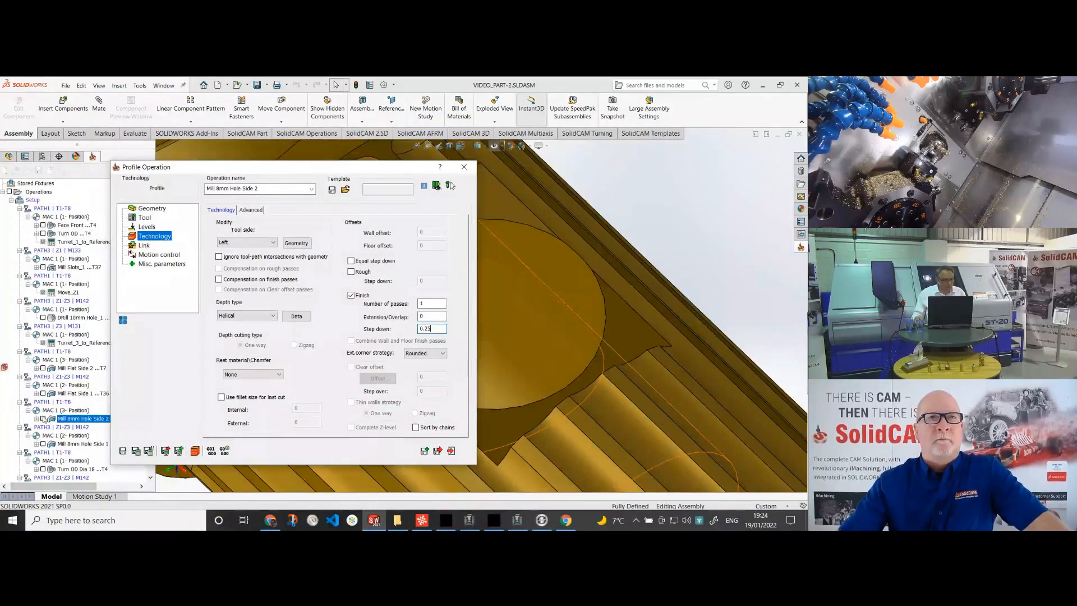
left_click_drag(294, 168, 222, 166)
middle_click_drag(445, 376, 503, 411)
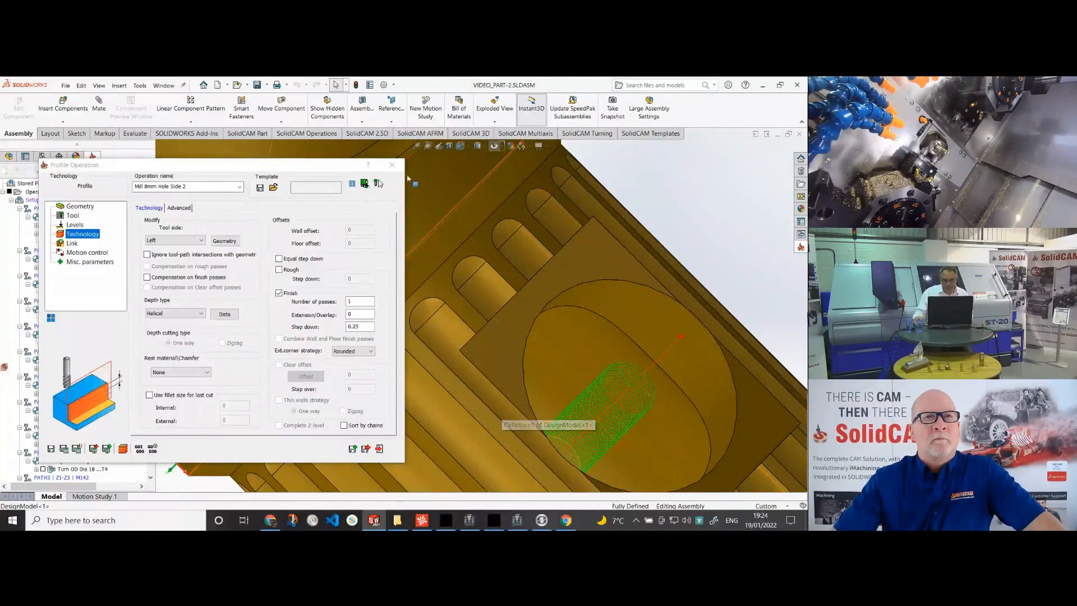
left_click(393, 165)
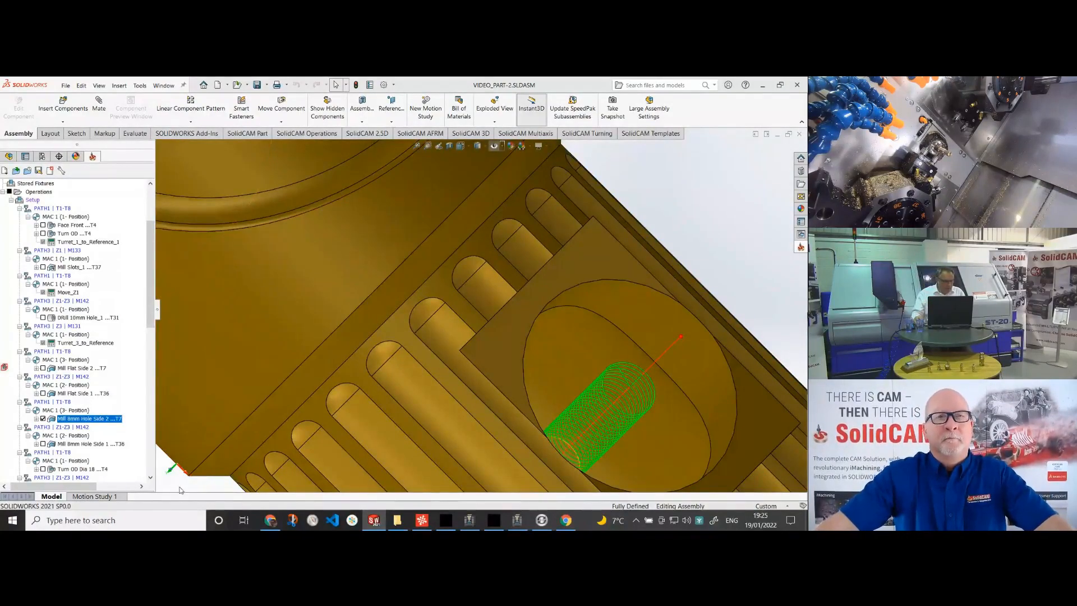
left_click(43, 419)
Look through the operations list down to the 6 mm slot operations, and examine the two cross slots on the part.
scroll(78, 422, "down", 3)
scroll(81, 422, "down", 6)
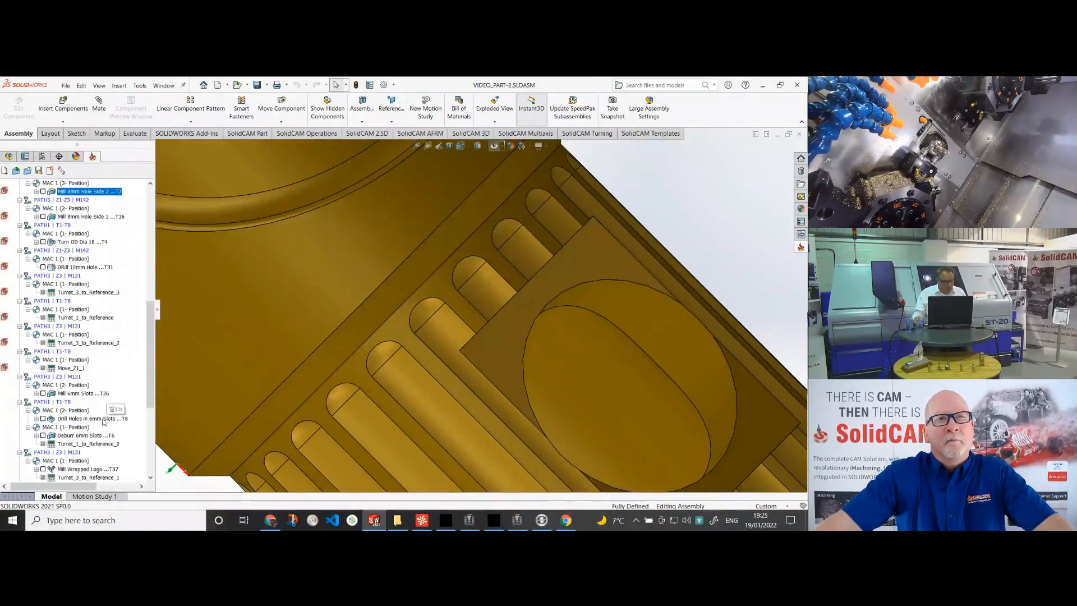
scroll(112, 392, "down", 3)
scroll(505, 392, "up", 5)
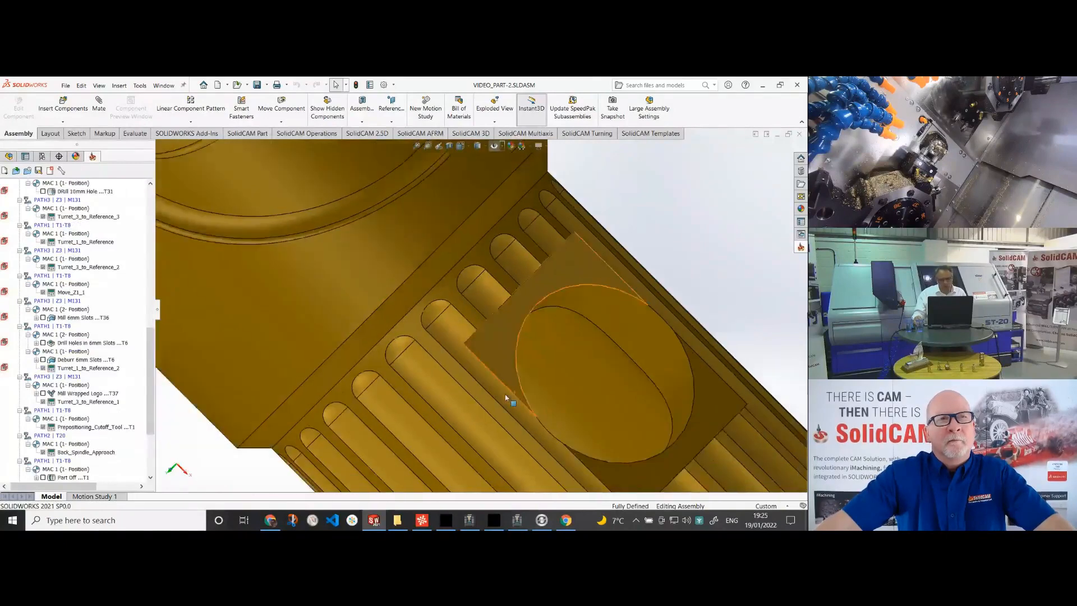
middle_click_drag(425, 275, 394, 320)
scroll(395, 318, "up", 4)
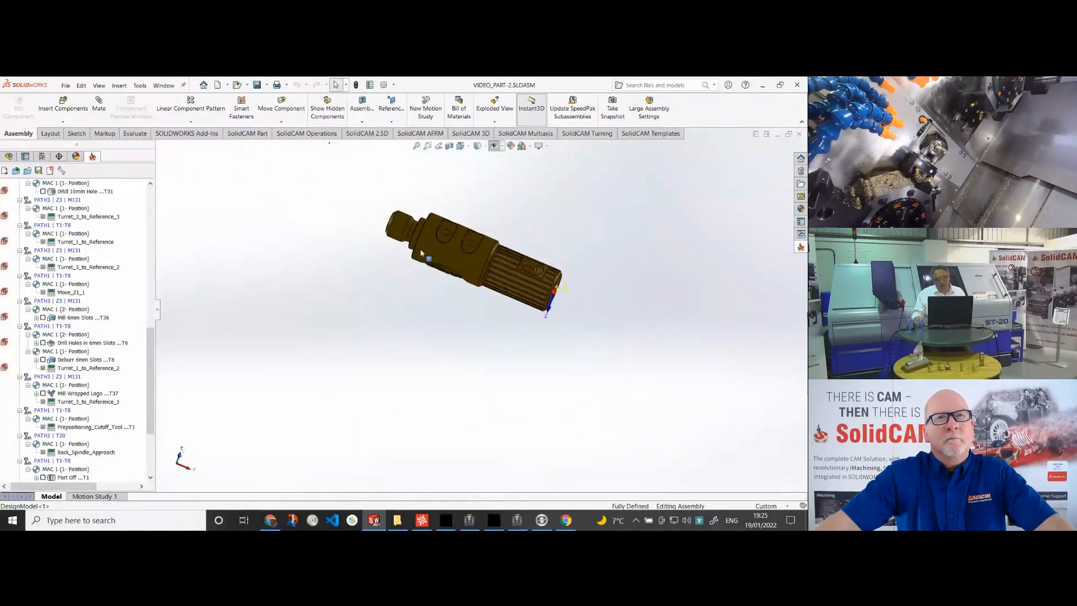
scroll(450, 235, "down", 2)
scroll(460, 227, "down", 4)
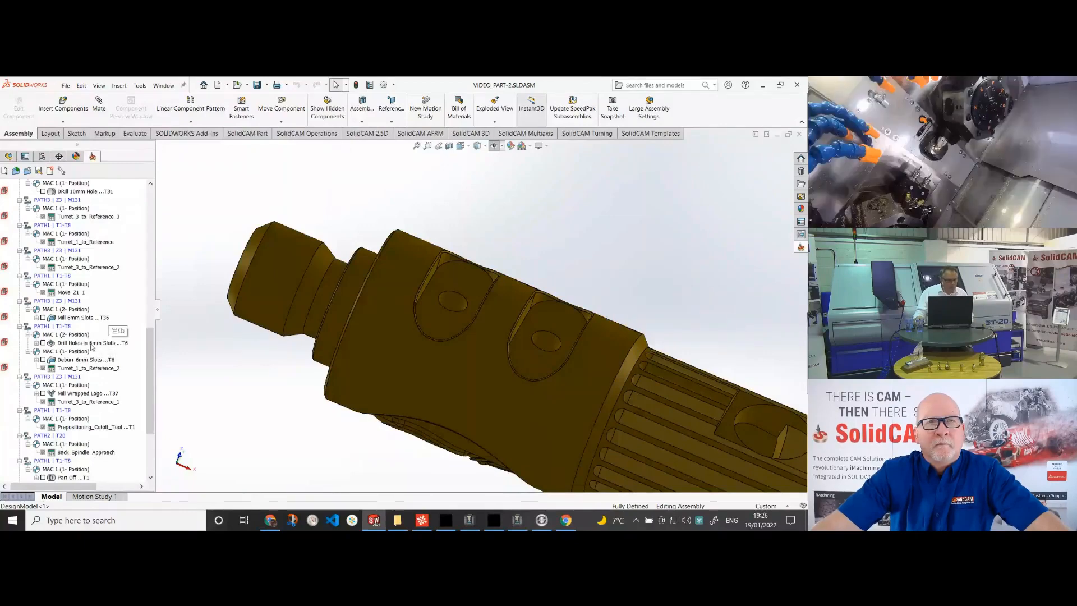
Show the Deburr 6mm Slots tool path on the model, examine it around both slots, and open the operation for editing.
double_click(73, 360)
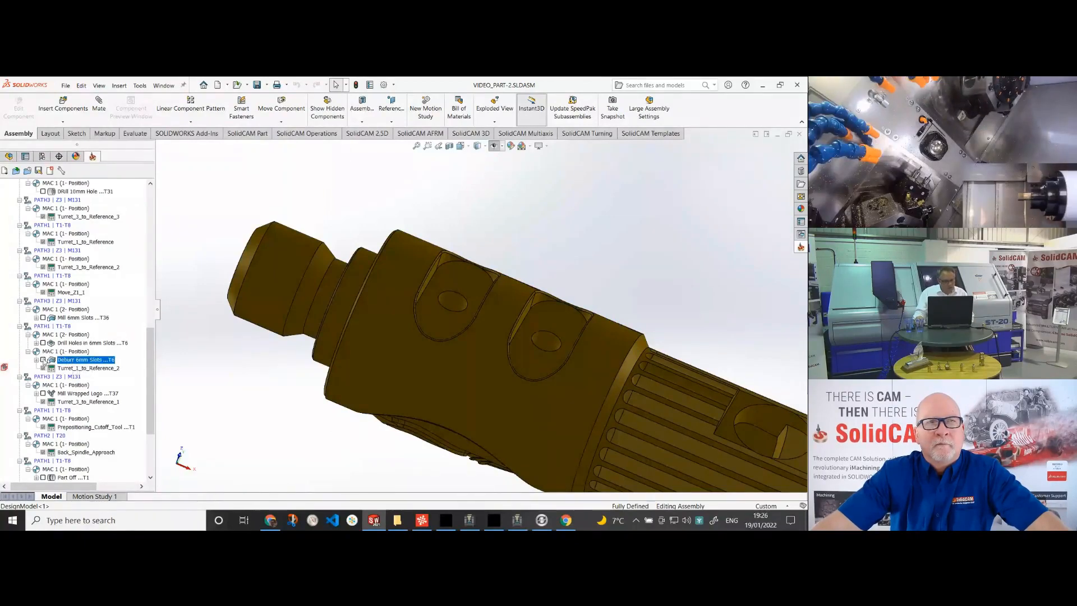
middle_click_drag(468, 360, 420, 320)
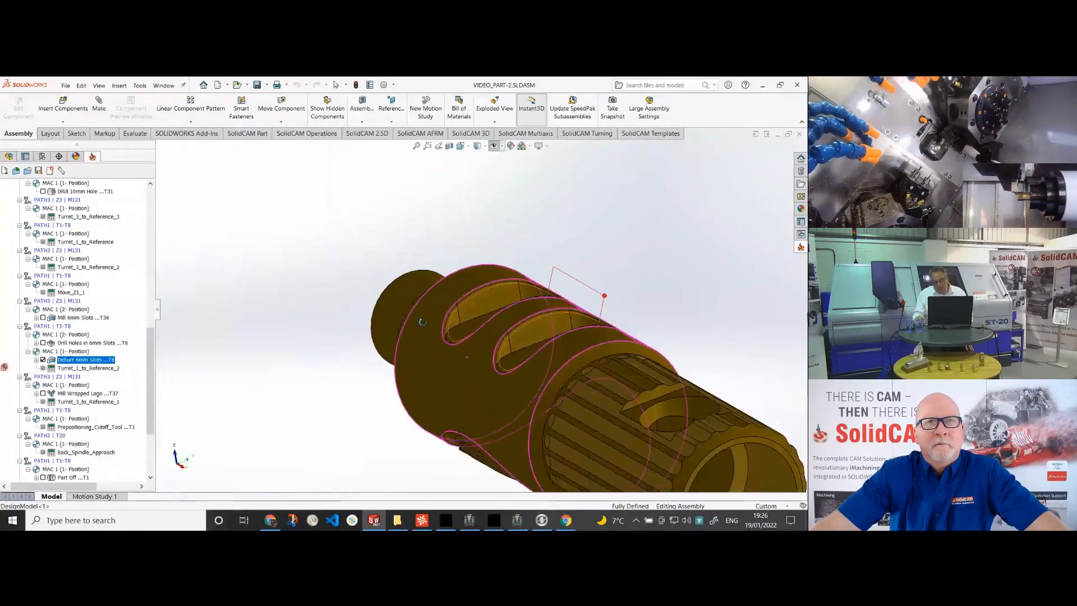
scroll(513, 321, "down", 5)
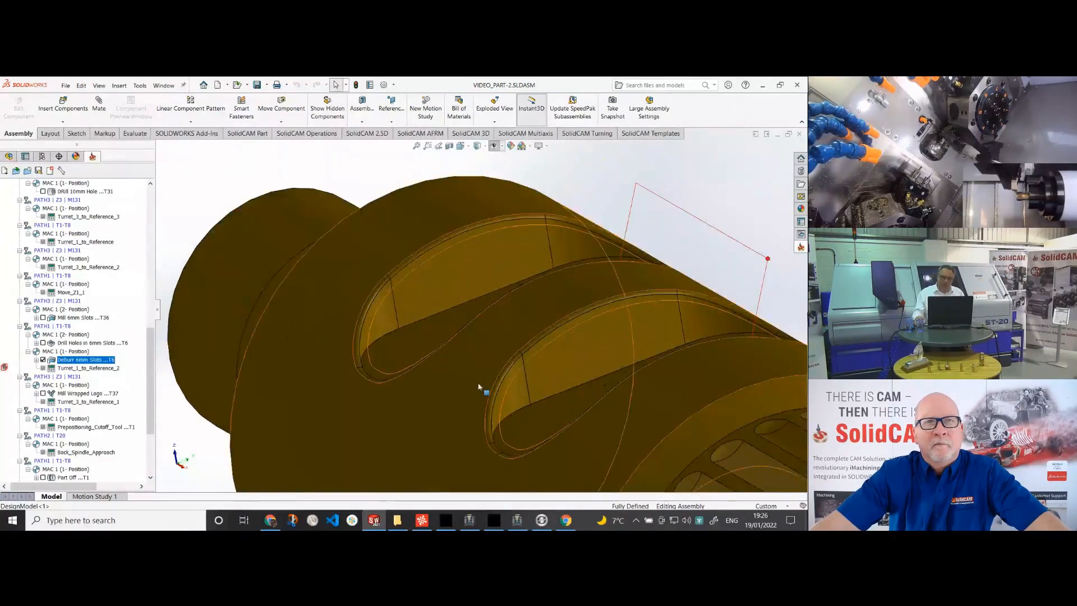
middle_click_drag(480, 389, 552, 384)
scroll(552, 386, "up", 3)
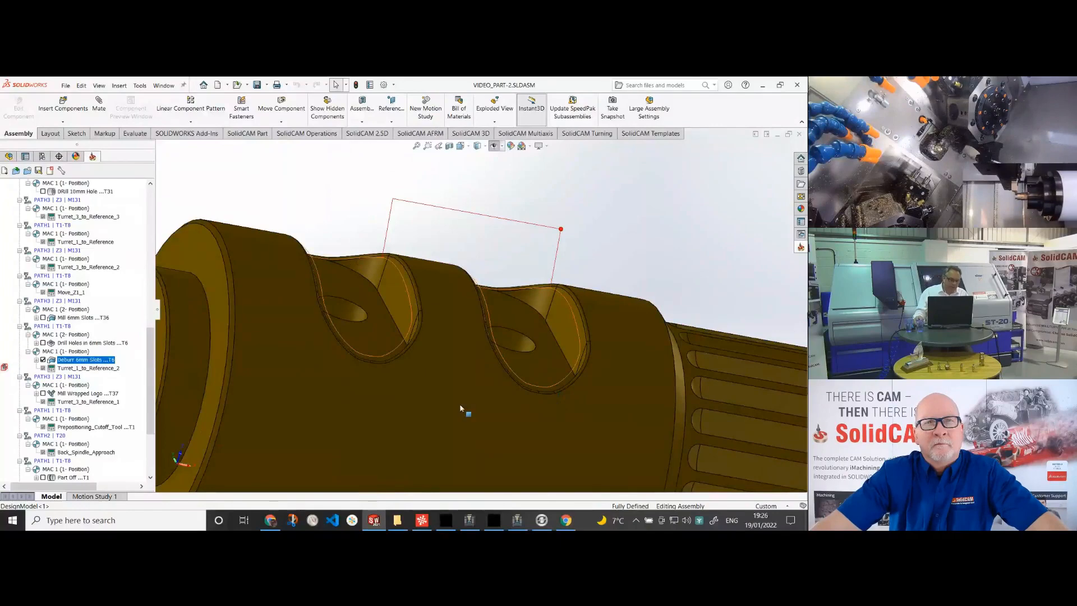
right_click(108, 362)
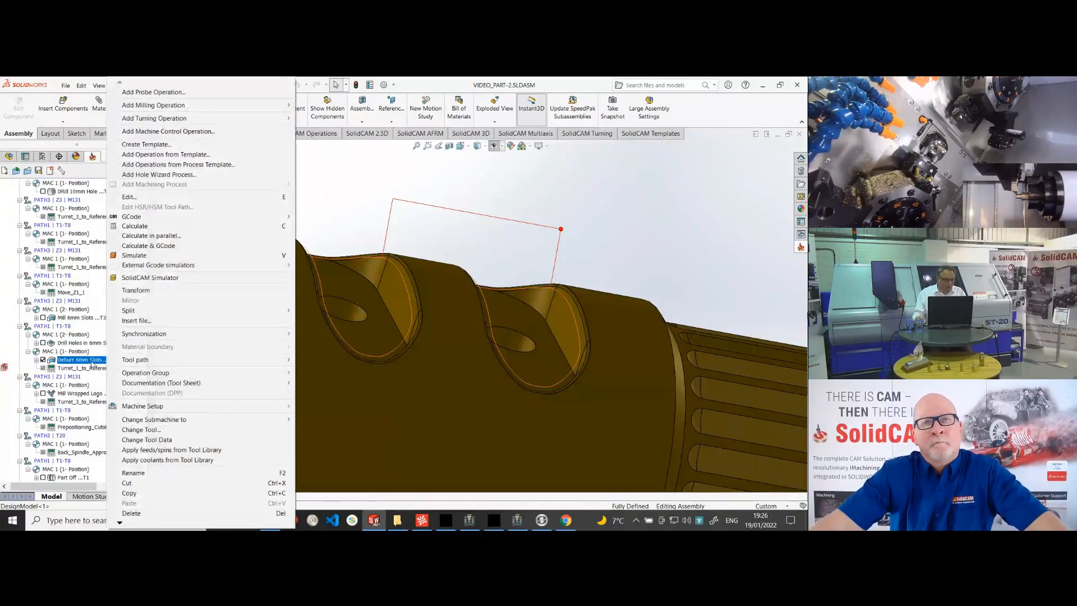
left_click(134, 197)
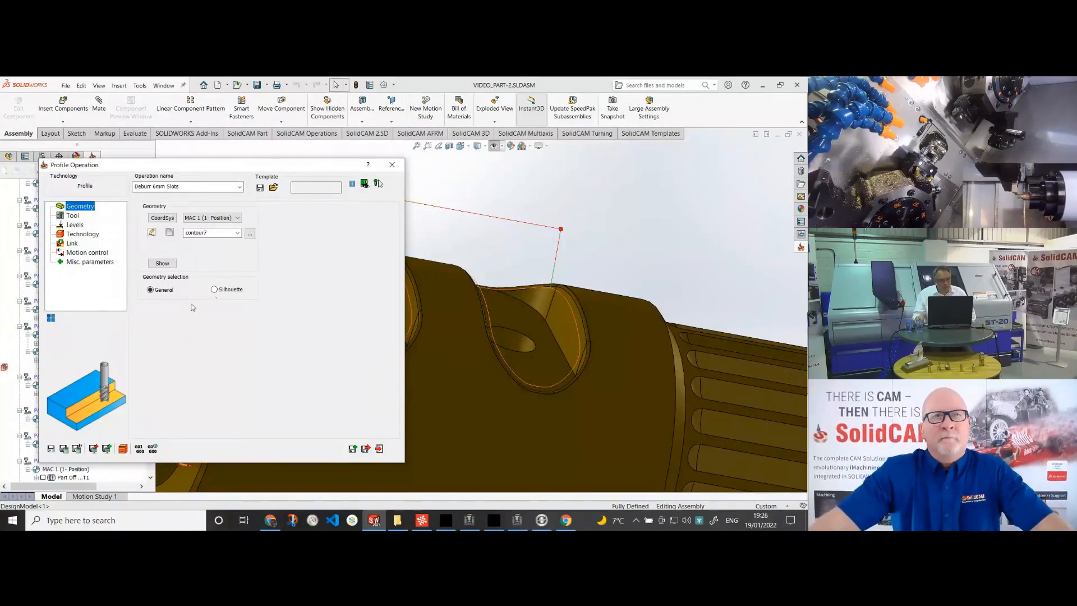
Try a new geometry for Deburr 6mm Slots, wrapped around Z with one chain along a slot's edge, and discard it.
left_click(170, 234)
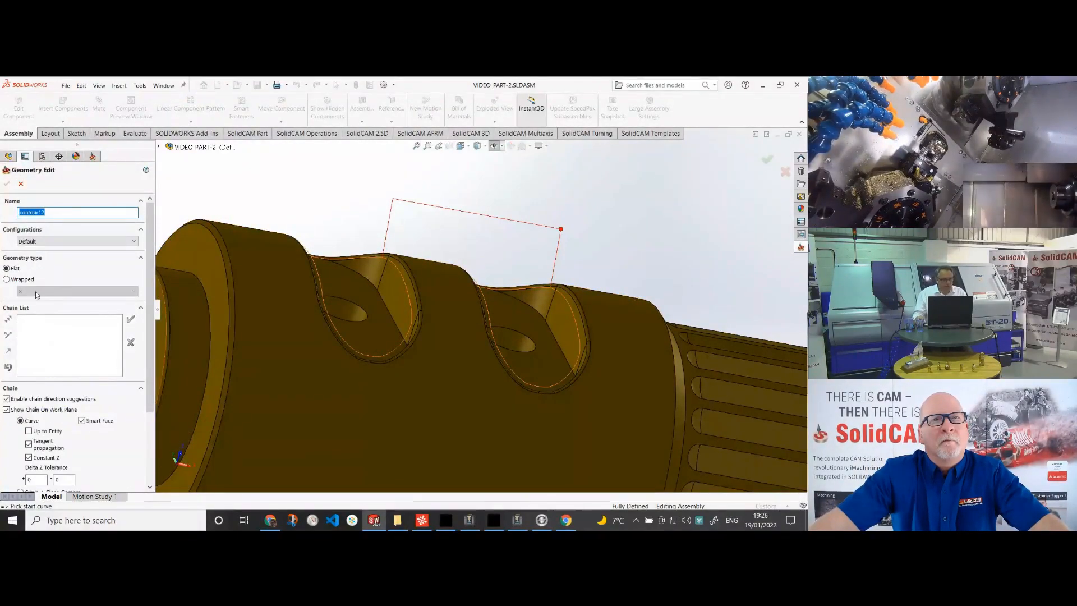
left_click(7, 280)
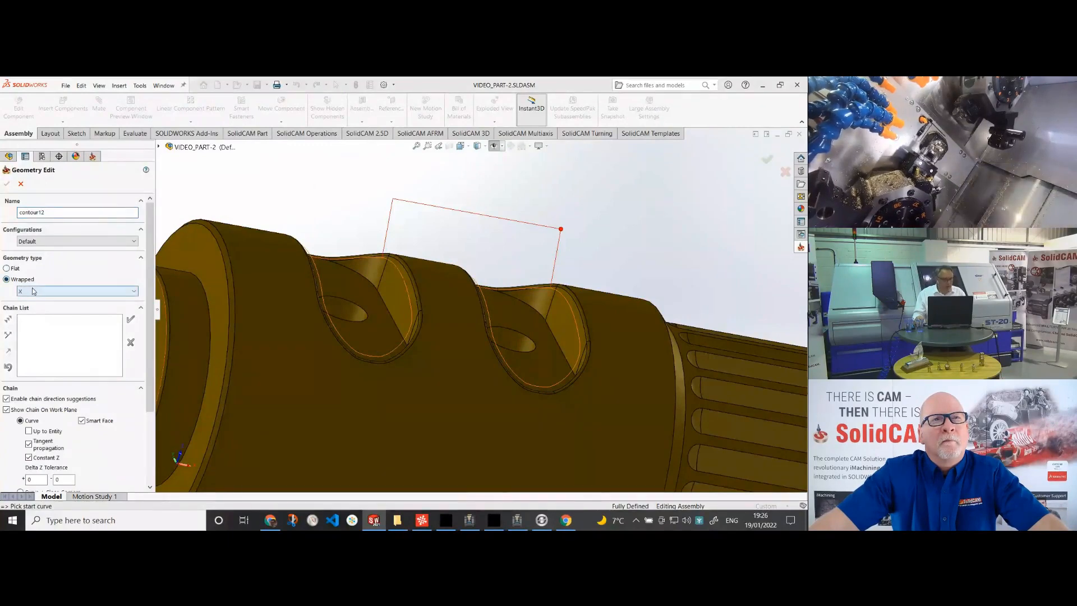
left_click(67, 290)
left_click(30, 316)
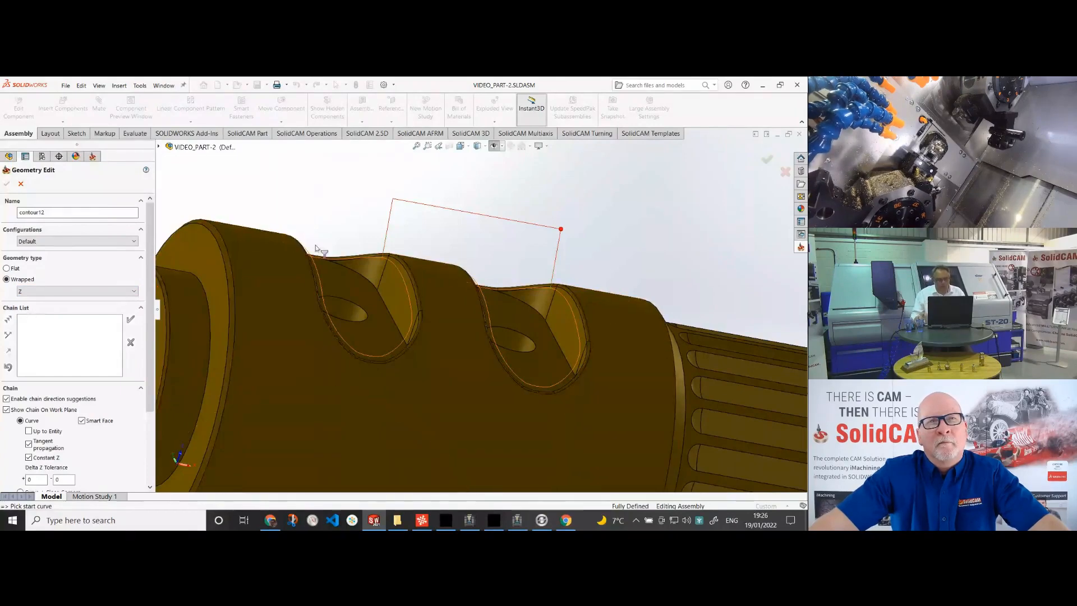
middle_click_drag(318, 247, 235, 314)
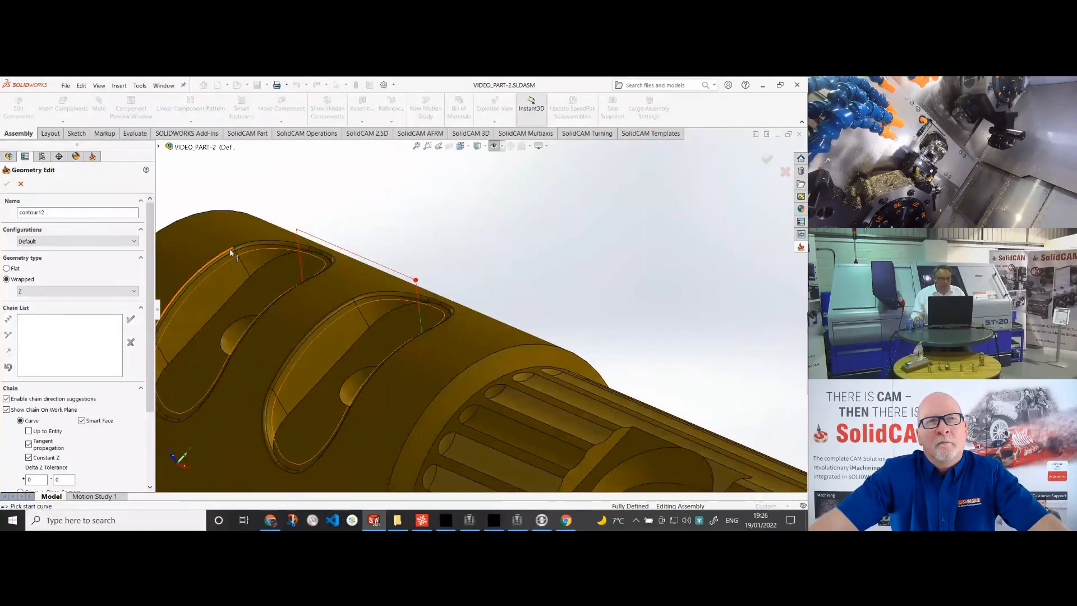
left_click(270, 361)
middle_click_drag(270, 361, 291, 356)
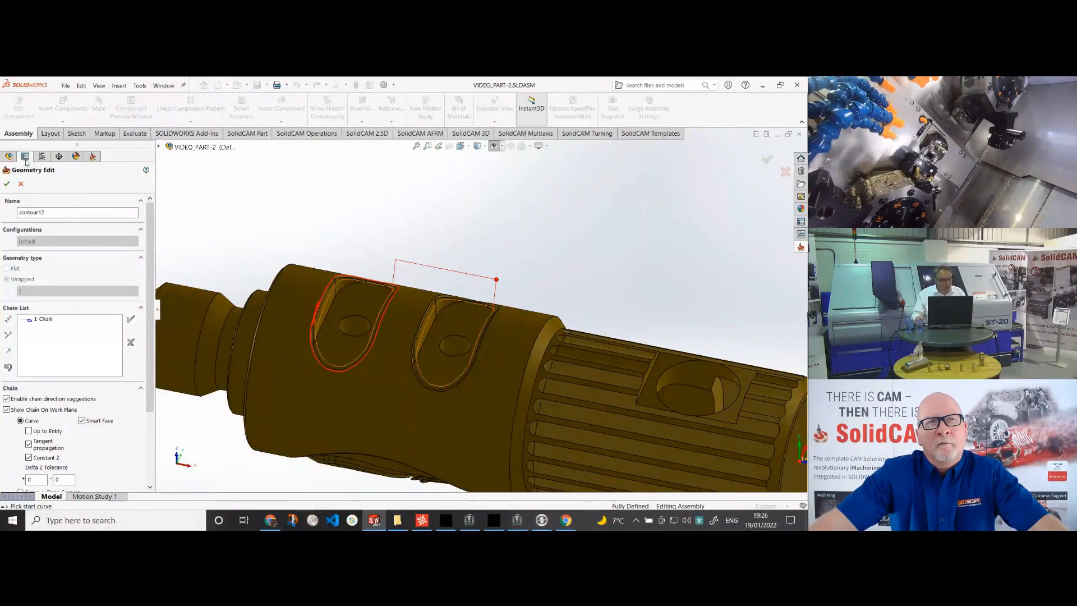
left_click(21, 184)
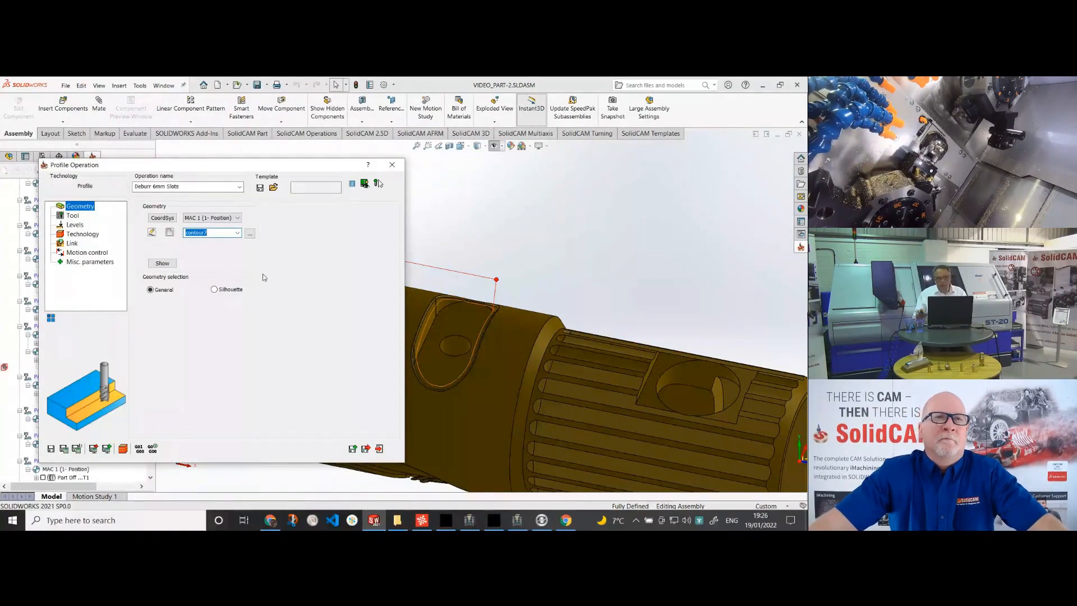
Review the center drill and motion control settings of Deburr 6mm Slots, close the operation, and hide its tool path.
left_click(72, 216)
left_click_drag(92, 387, 81, 428)
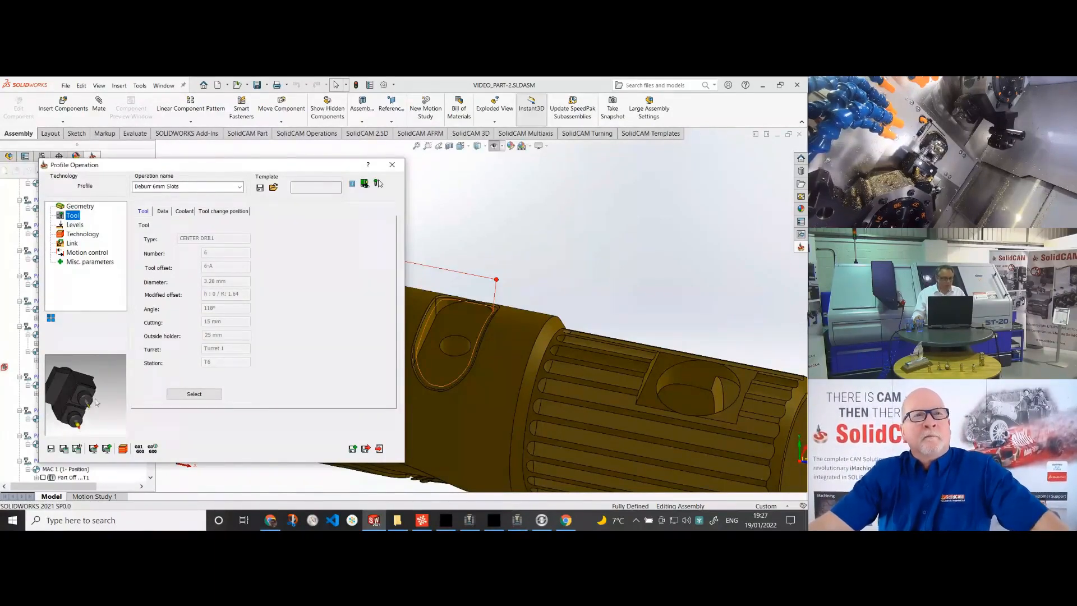
left_click(75, 254)
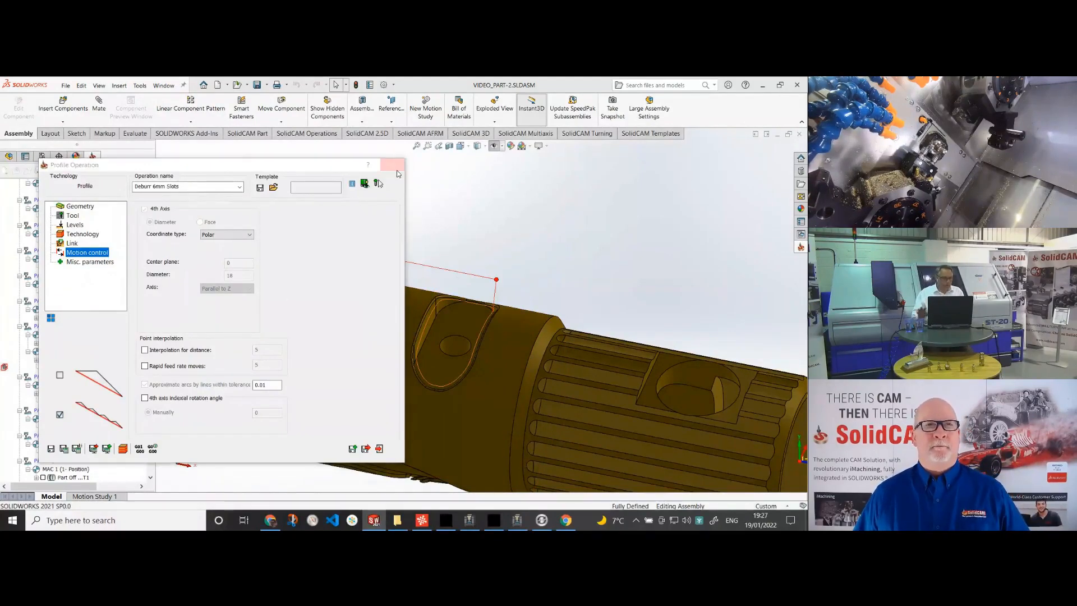
left_click(392, 164)
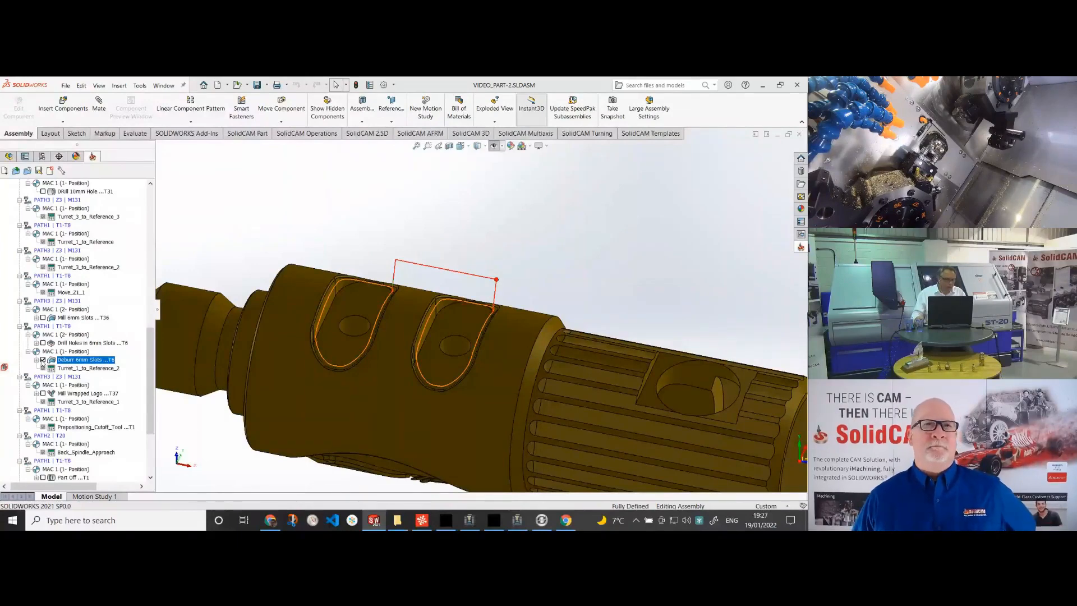
left_click(43, 360)
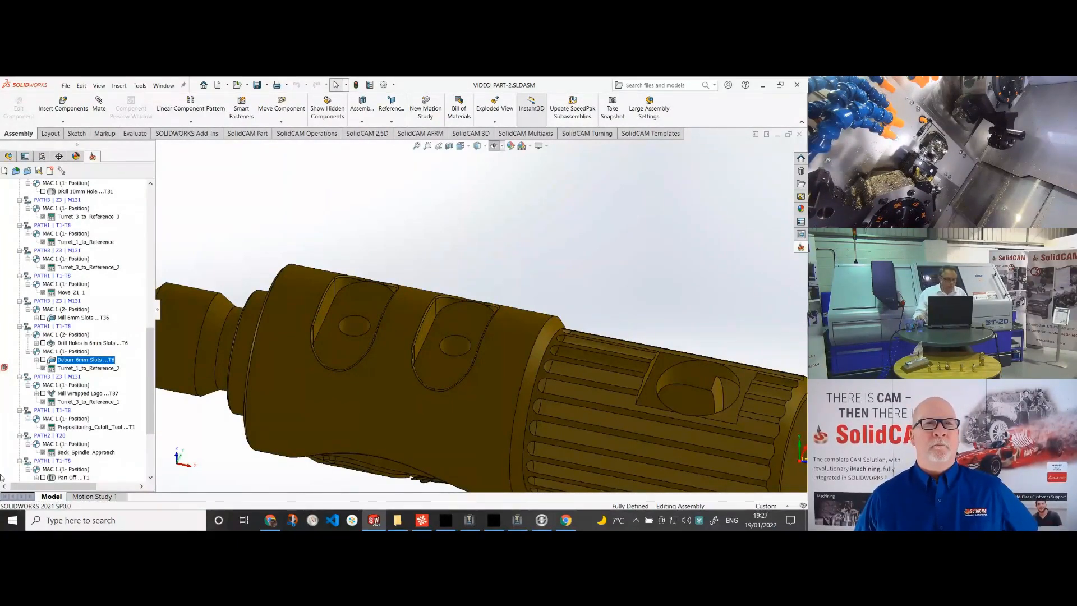
Open the Back_Spindle_Approach operation for editing and show its parameters.
scroll(104, 426, "down", 2)
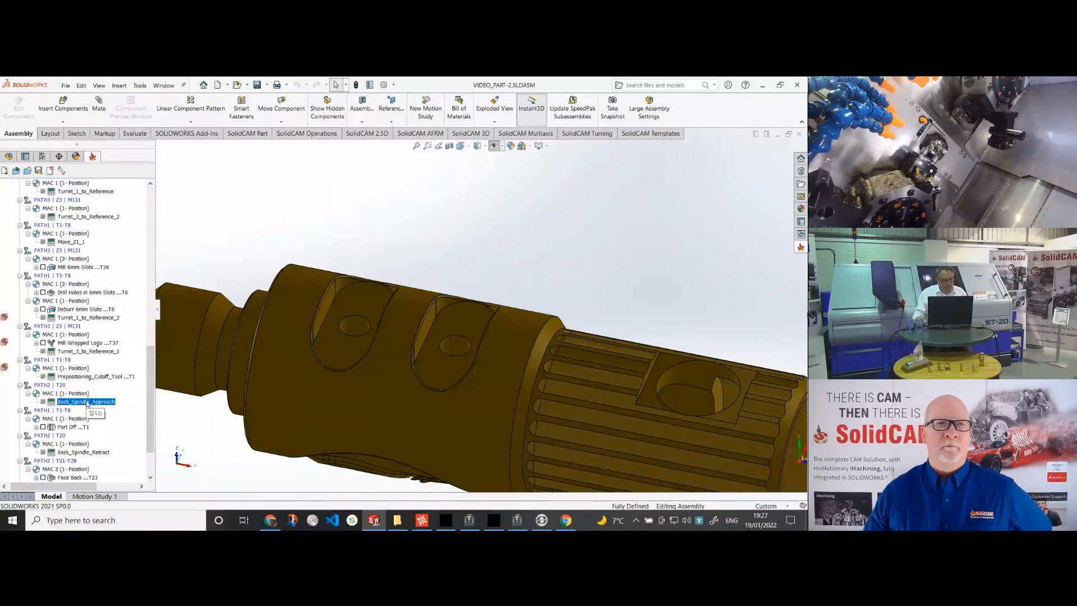
right_click(87, 403)
left_click(123, 197)
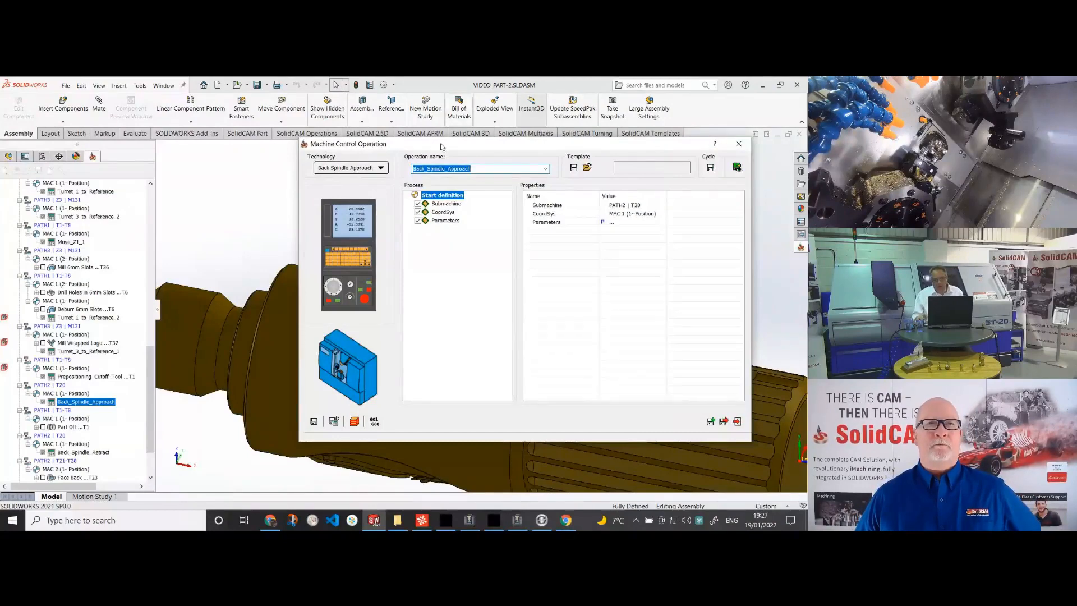
left_click(612, 223)
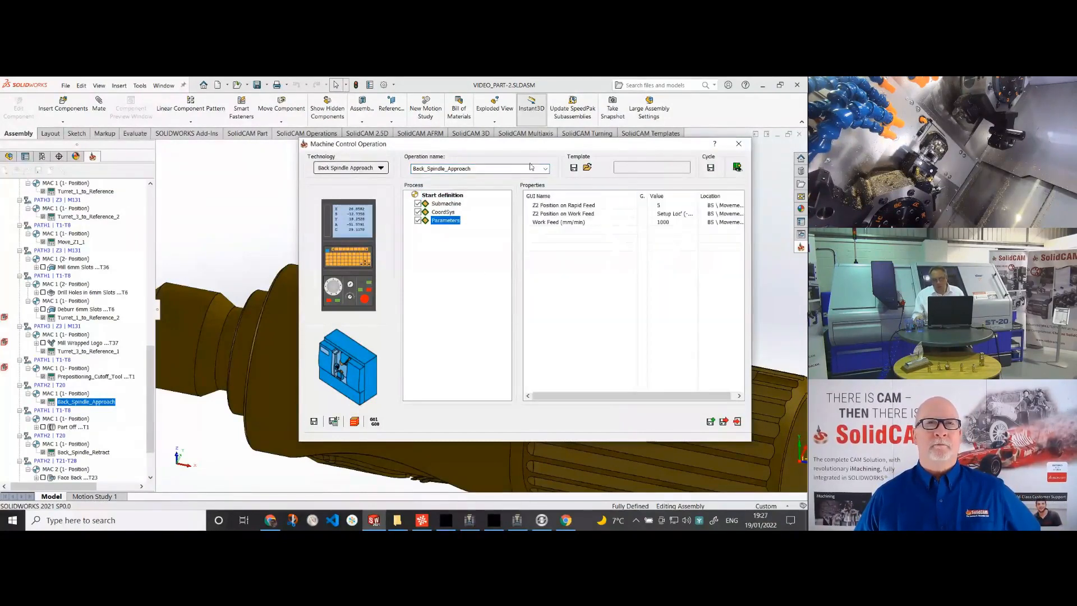
Open the machine preview for Back_Spindle_Approach beside the operation settings, and examine the part, the spindles and the turrets.
left_click_drag(535, 147, 192, 179)
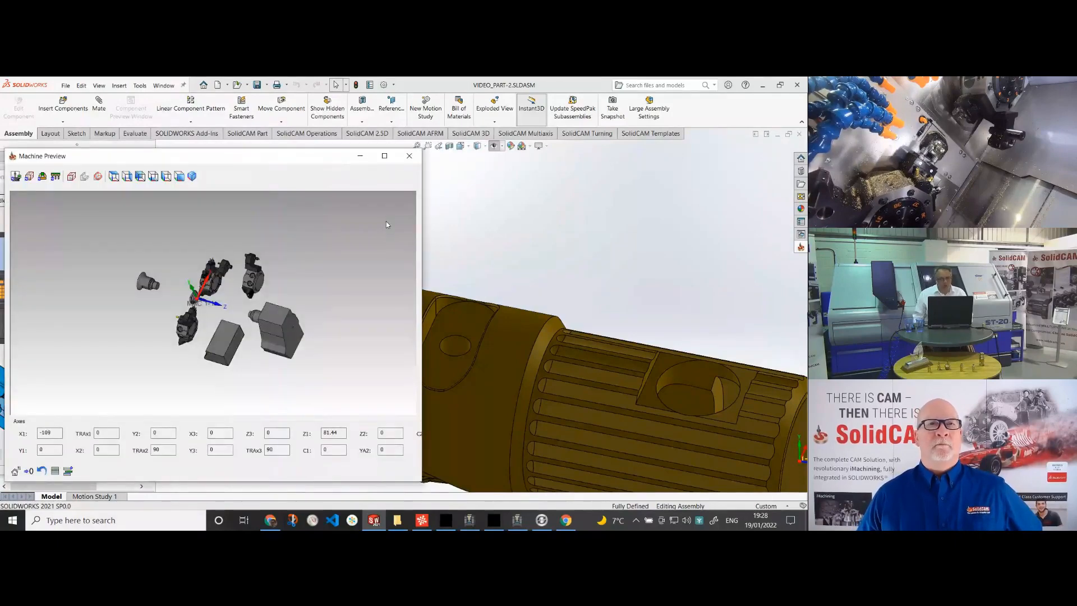
left_click_drag(325, 157, 671, 125)
scroll(563, 263, "up", 4)
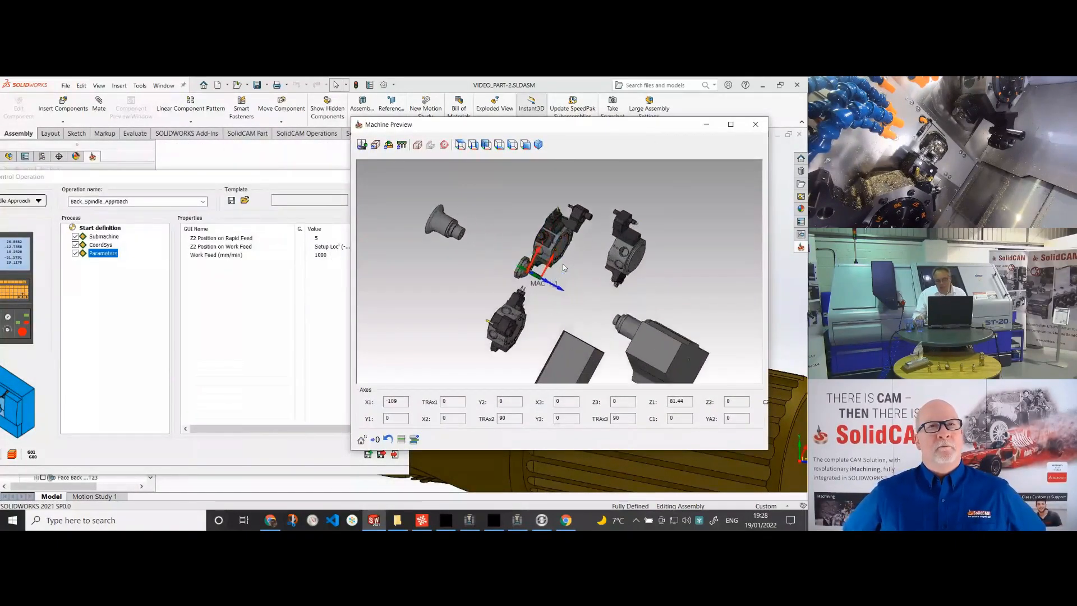
scroll(555, 275, "up", 3)
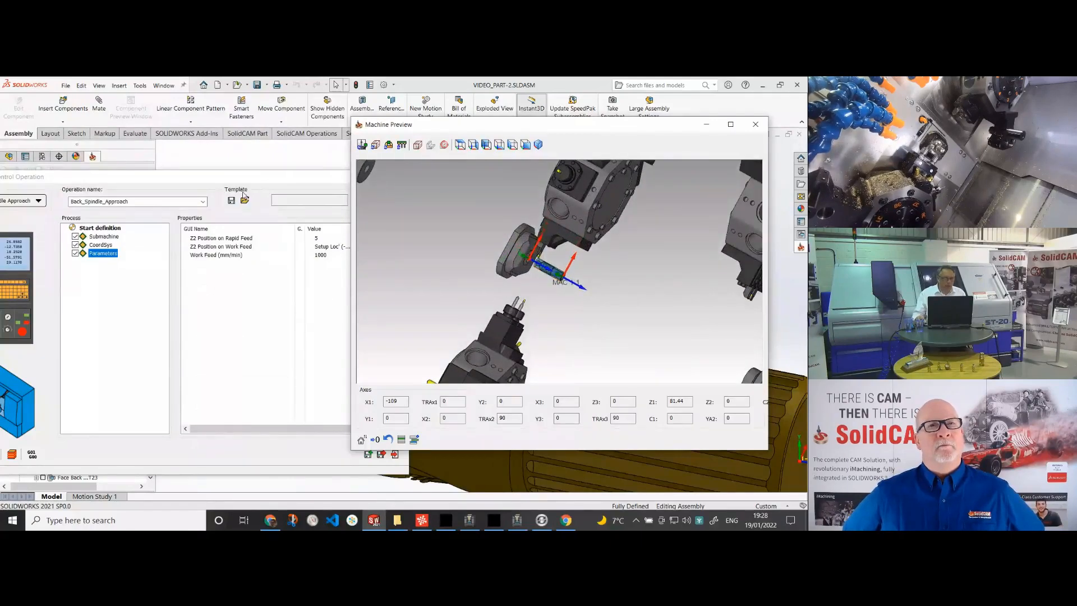
left_click_drag(247, 179, 447, 150)
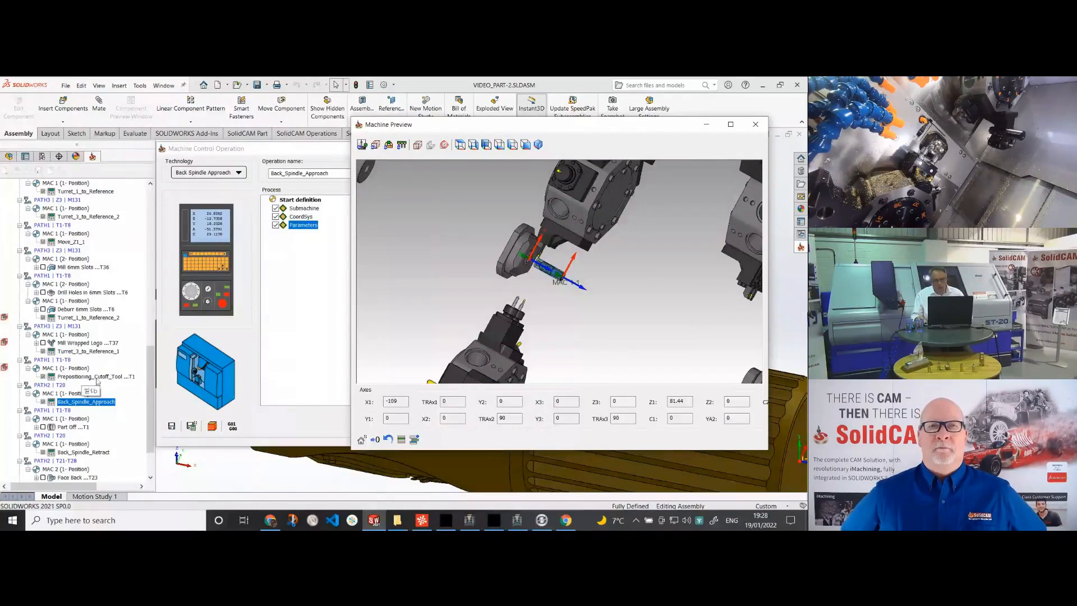
scroll(545, 274, "up", 3)
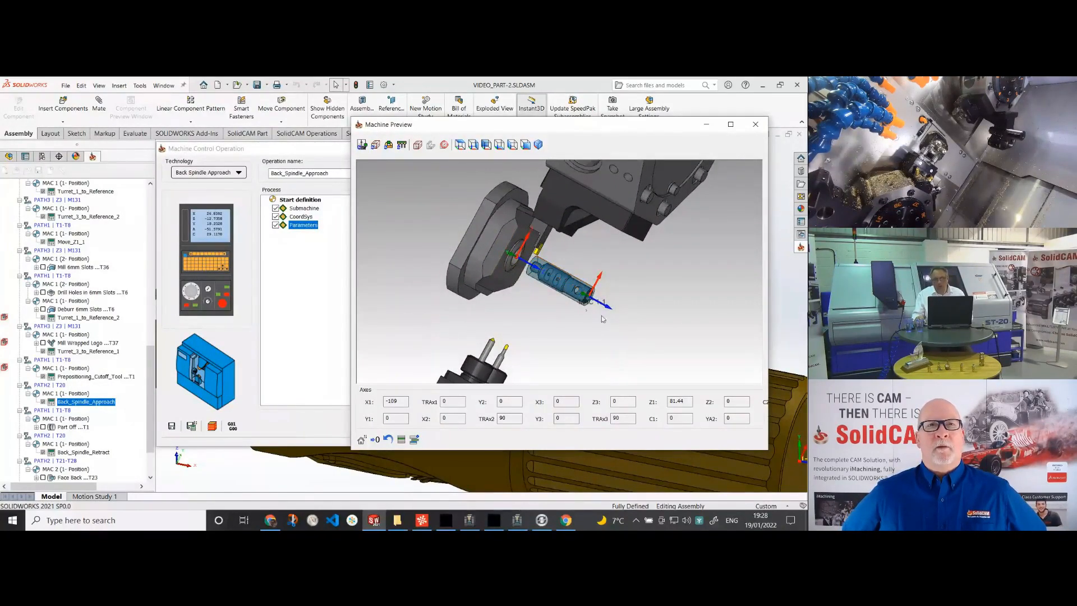
middle_click_drag(564, 321, 578, 292)
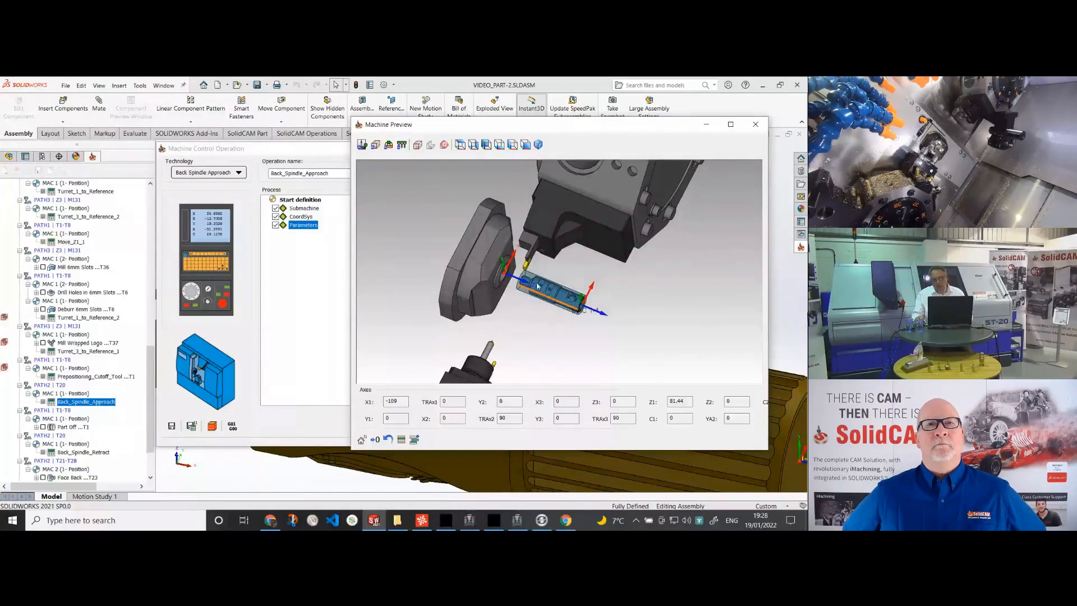
scroll(585, 314, "down", 5)
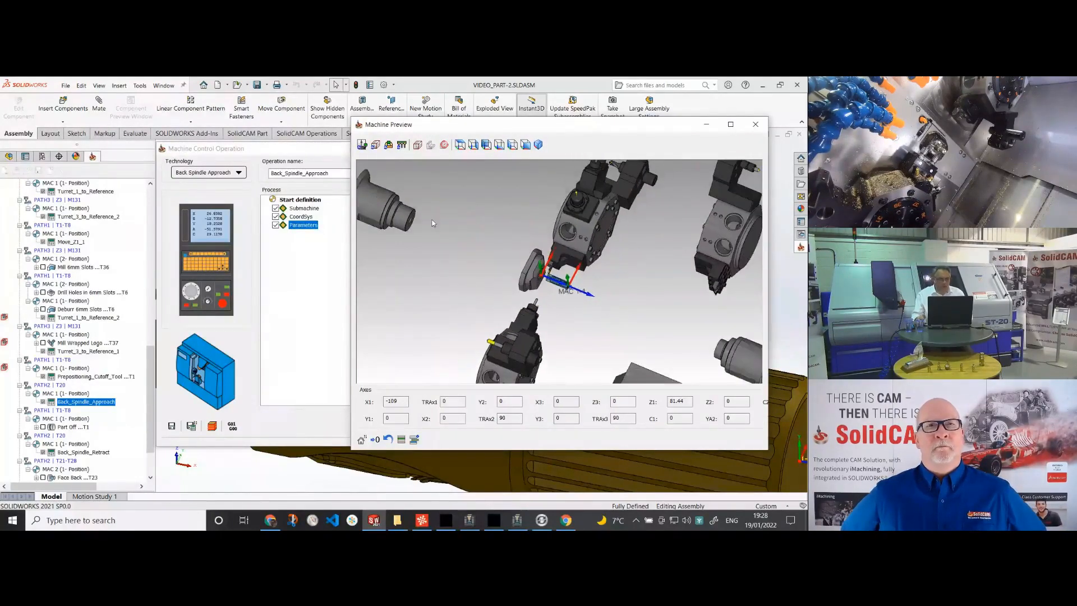
Preview the back spindle at its Z2 Position on Rapid Feed in the machine preview and examine its distance from the part.
left_click_drag(328, 152, 113, 169)
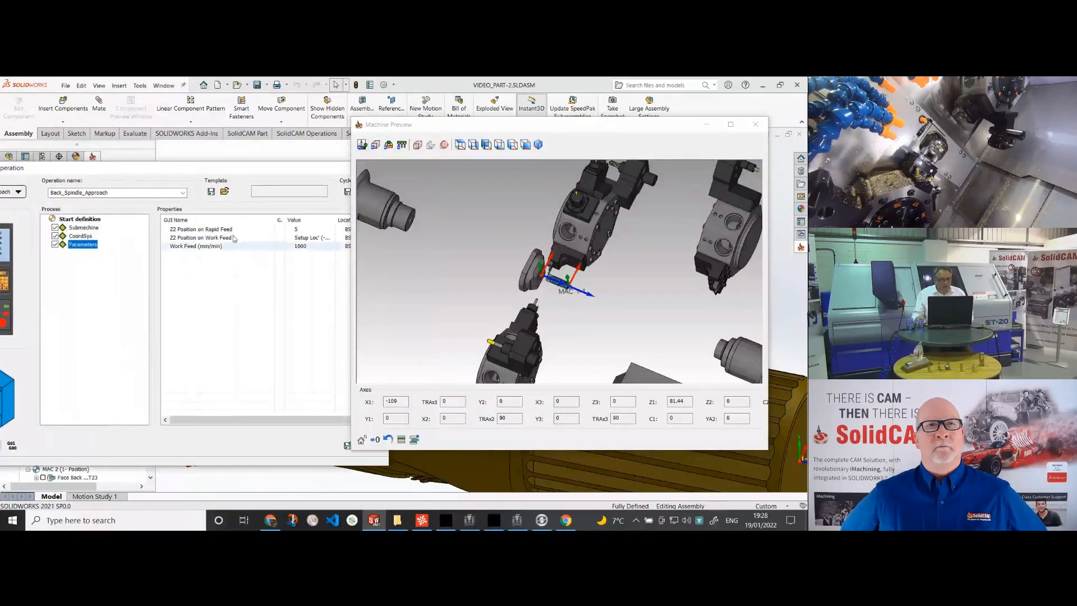
left_click(303, 231)
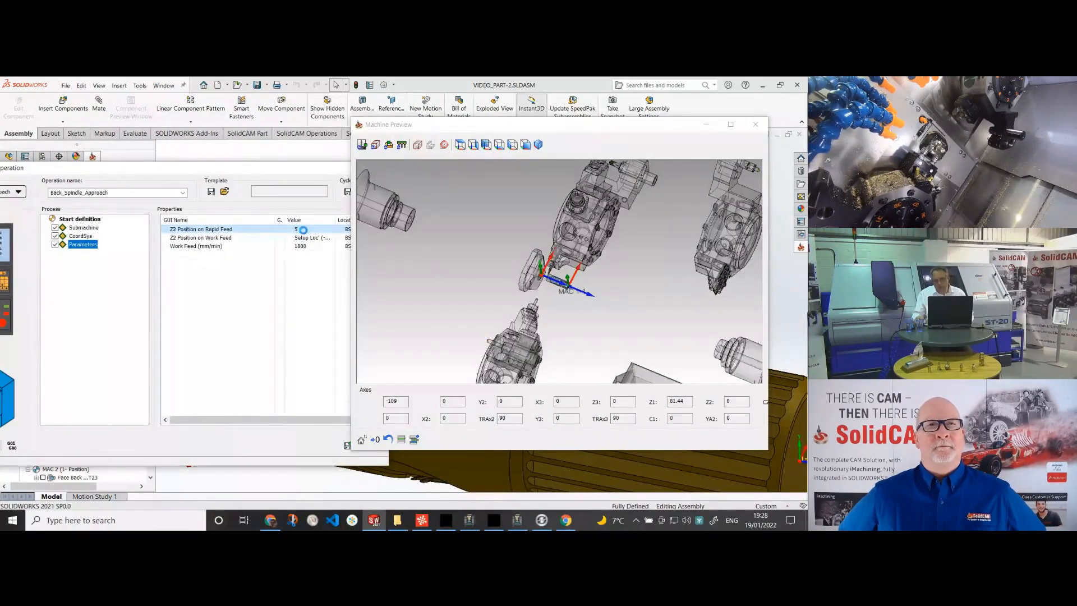
left_click(534, 337)
scroll(553, 306, "up", 5)
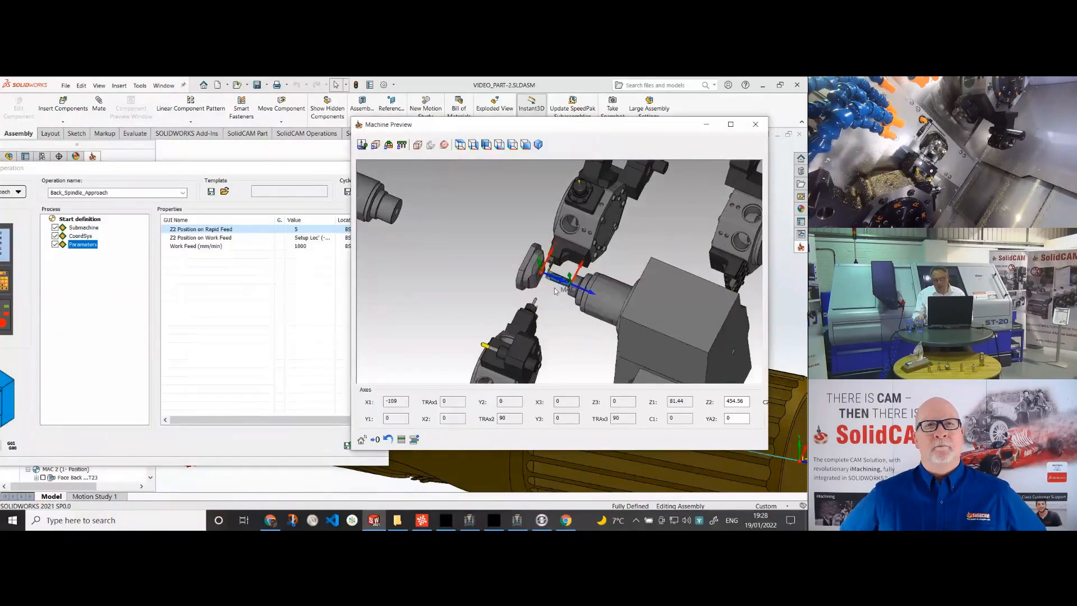
mouse_move(574, 291)
middle_mouse_down()
mouse_move(582, 303)
mouse_move(575, 298)
middle_mouse_up()
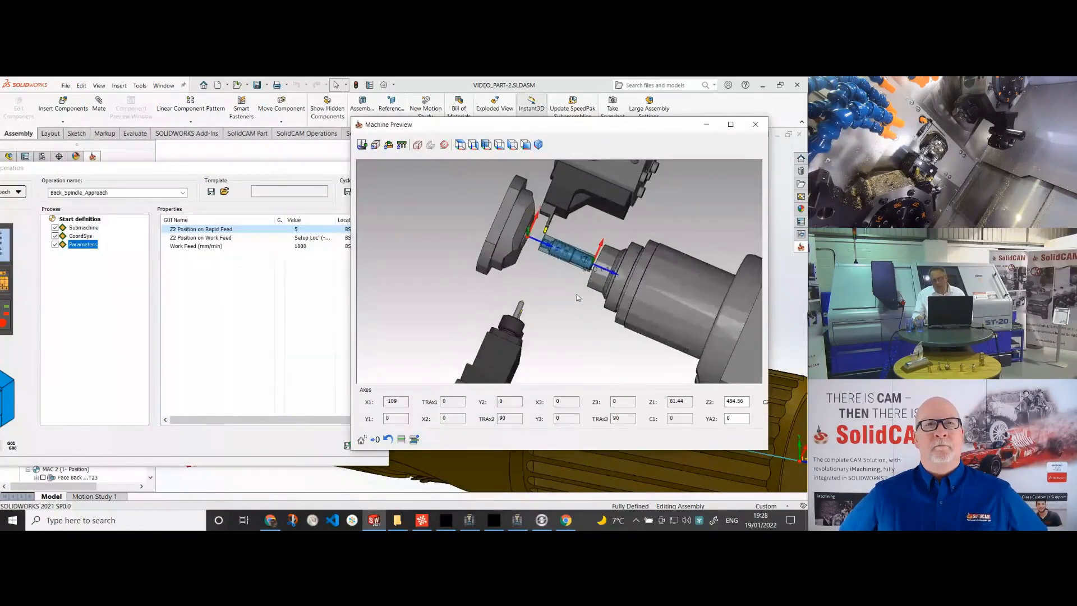
Preview the back spindle at its Z2 Position on Work Feed gripping the part, and close the Back_Spindle_Approach operation.
left_click(313, 241)
left_click(313, 240)
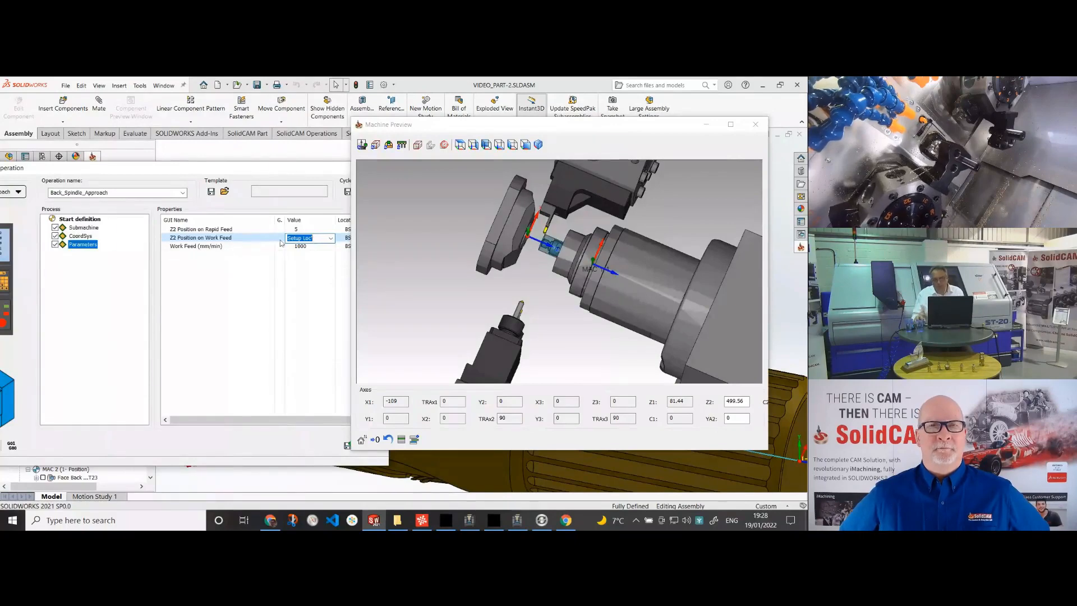
left_click(518, 234)
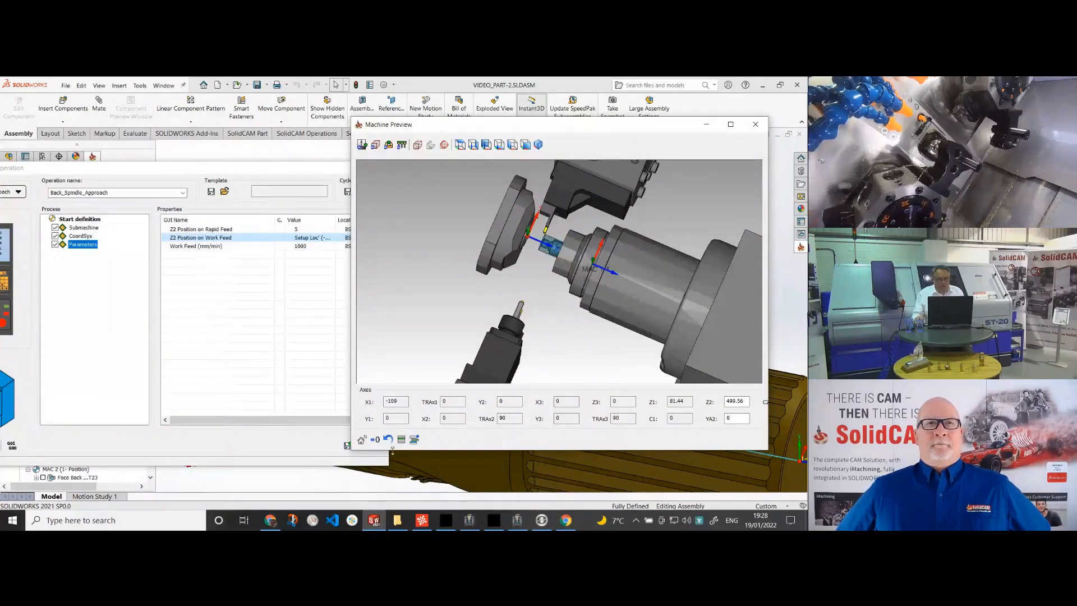
left_click_drag(310, 170, 249, 173)
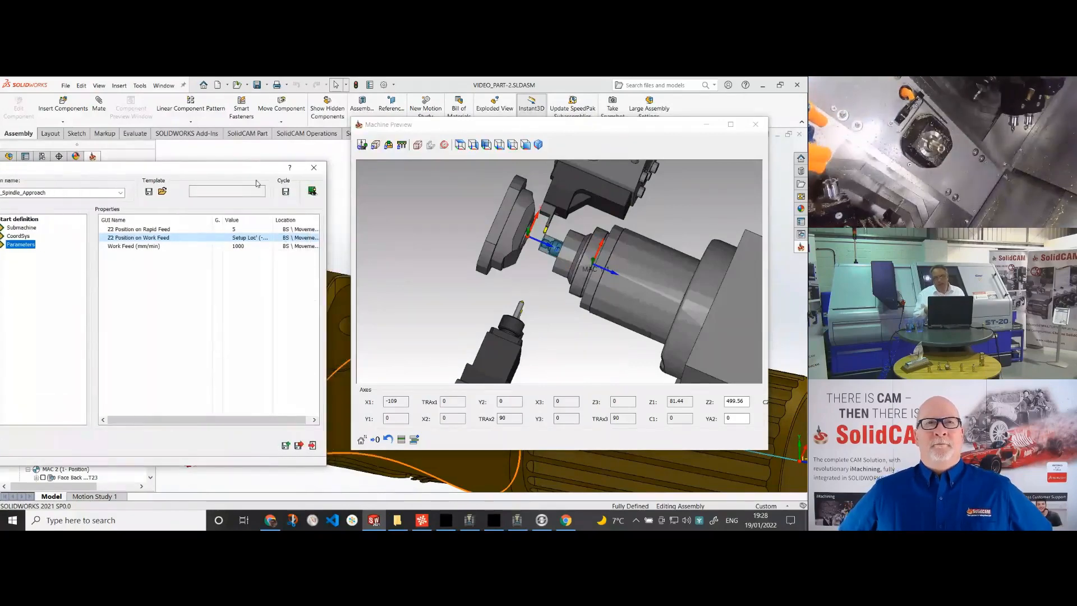
left_click(415, 212)
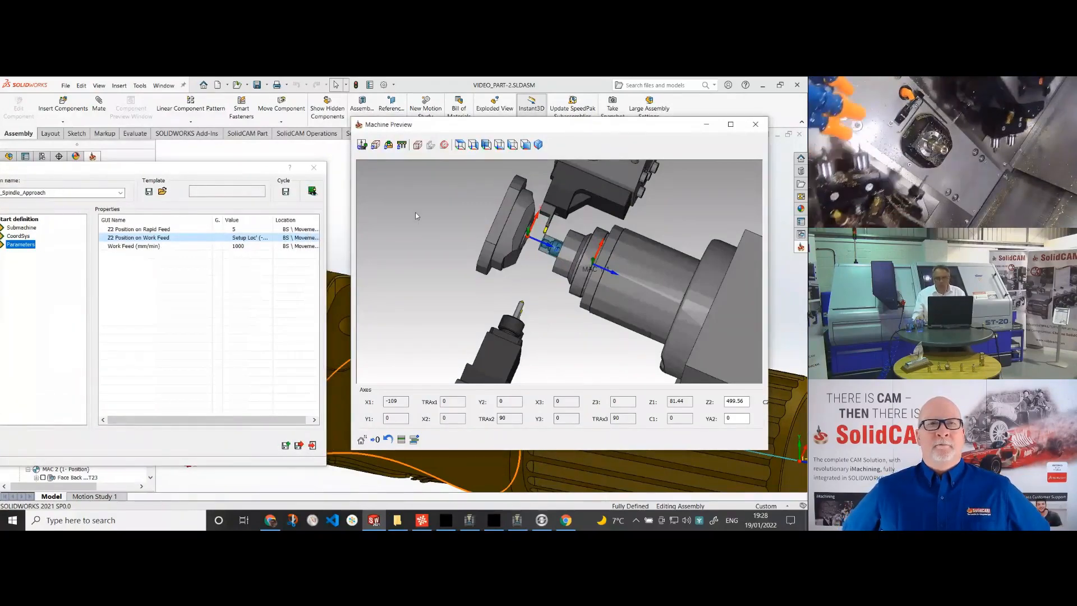
left_click(299, 445)
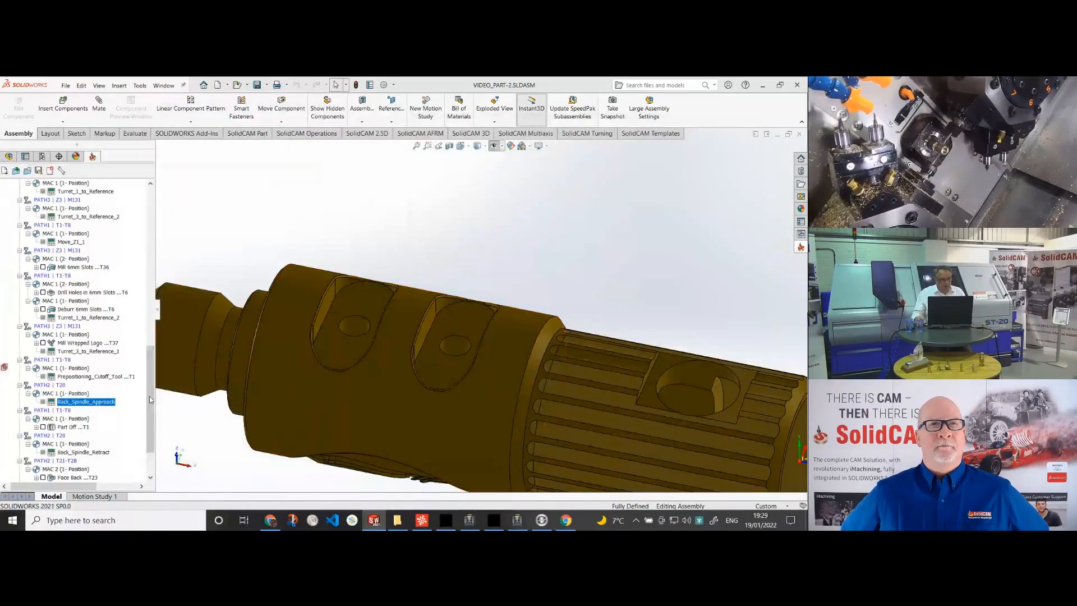
Run the SolidVerify simulation of all operations and examine the machined part, including its wrapped logo and thread.
scroll(148, 395, "up", 15)
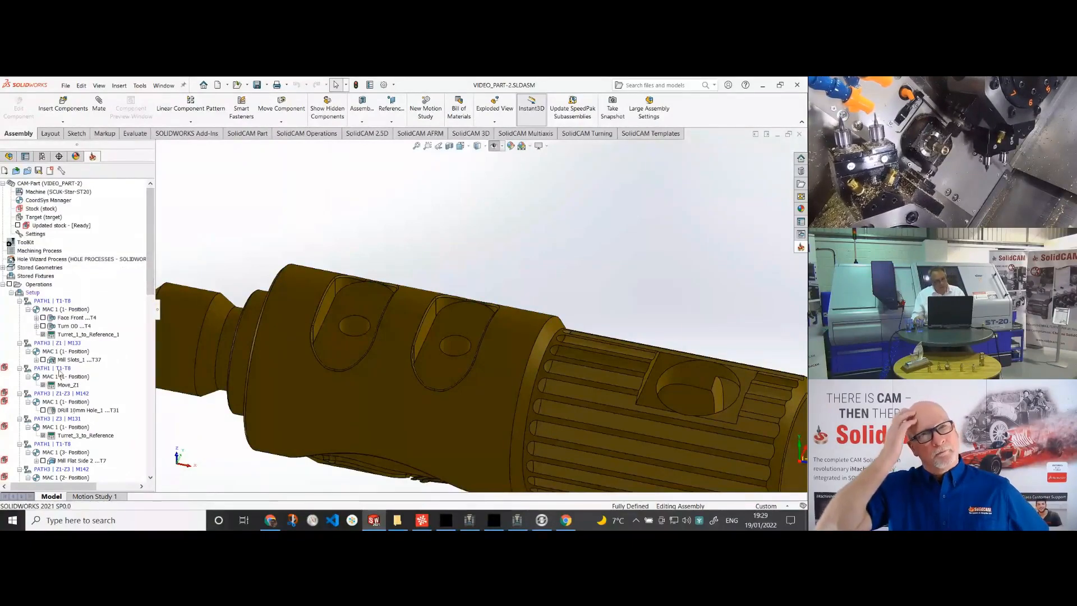
right_click(37, 284)
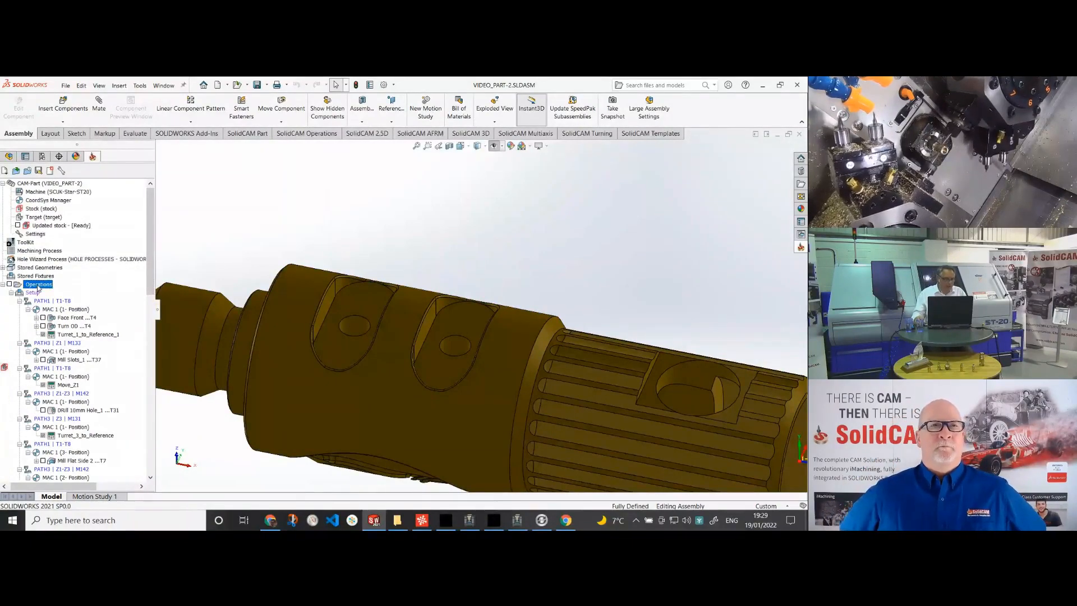
left_click(75, 386)
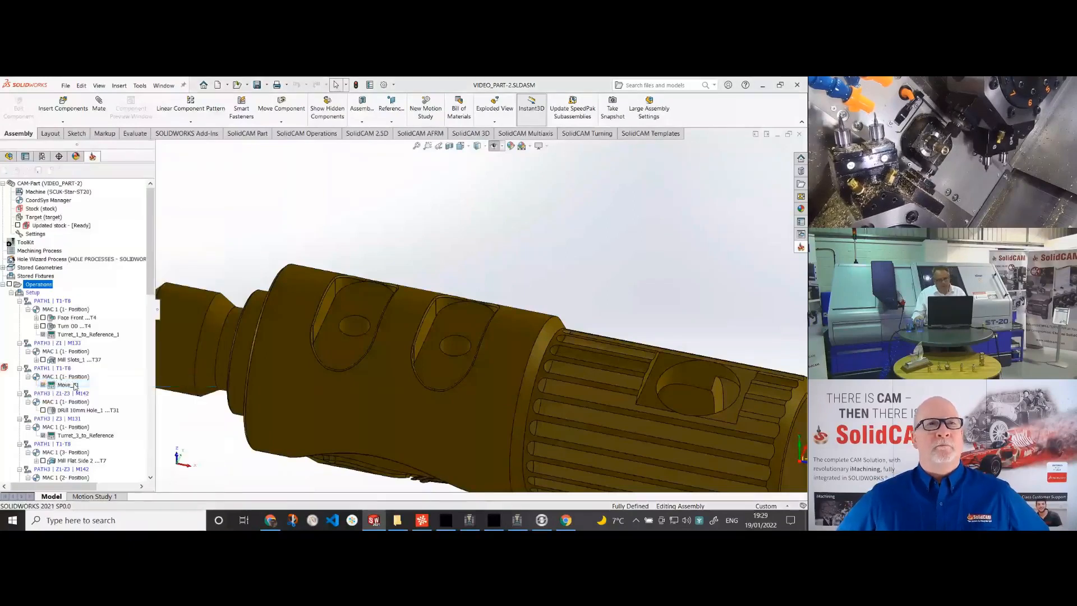
left_click(84, 264)
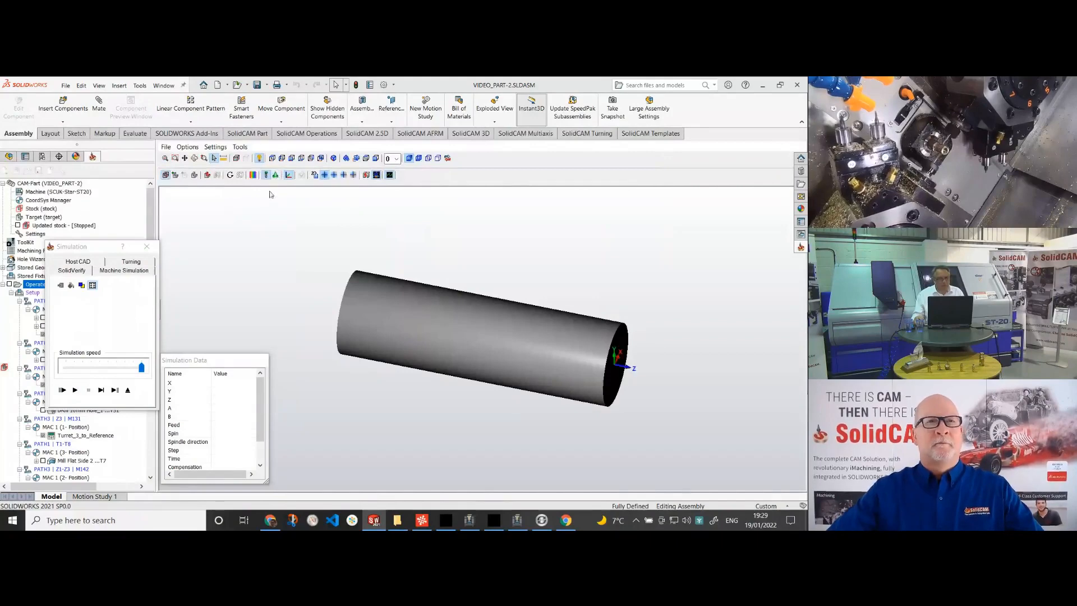
left_click(82, 393)
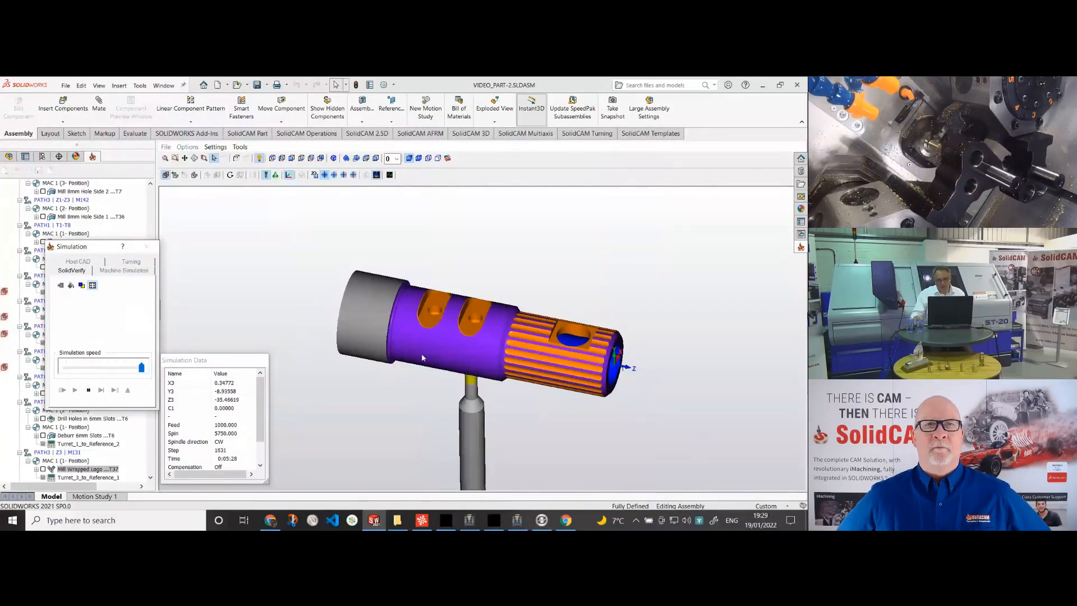
middle_click_drag(419, 376, 465, 394)
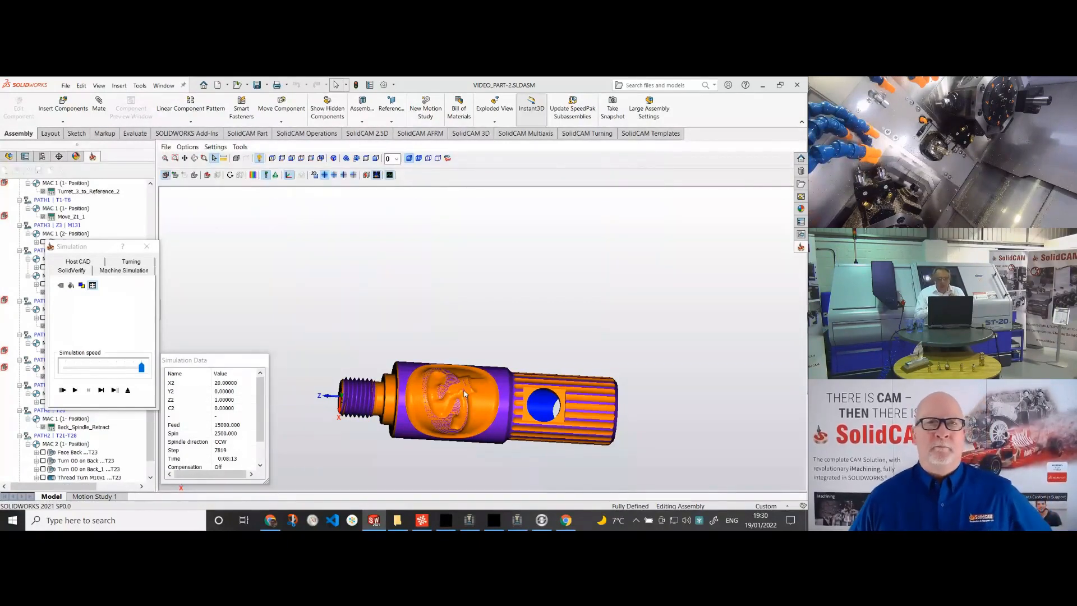
mouse_move(475, 401)
middle_mouse_down()
mouse_move(472, 387)
mouse_move(463, 402)
middle_mouse_up()
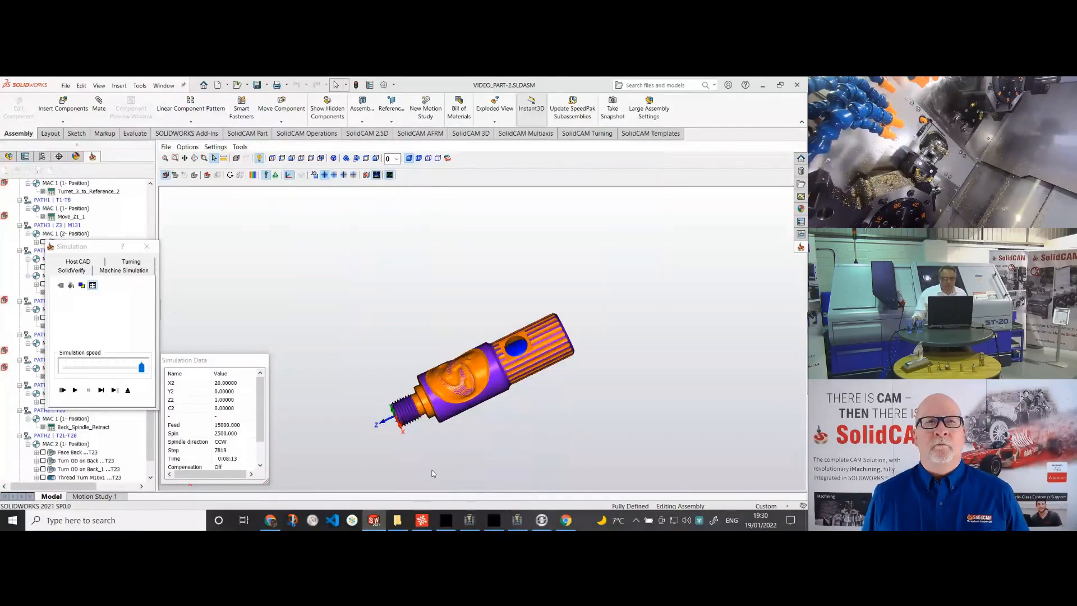
Compare the machined stock with the target model, inspect the thread, logo and bore, and exit the comparison and simulation.
left_click(256, 175)
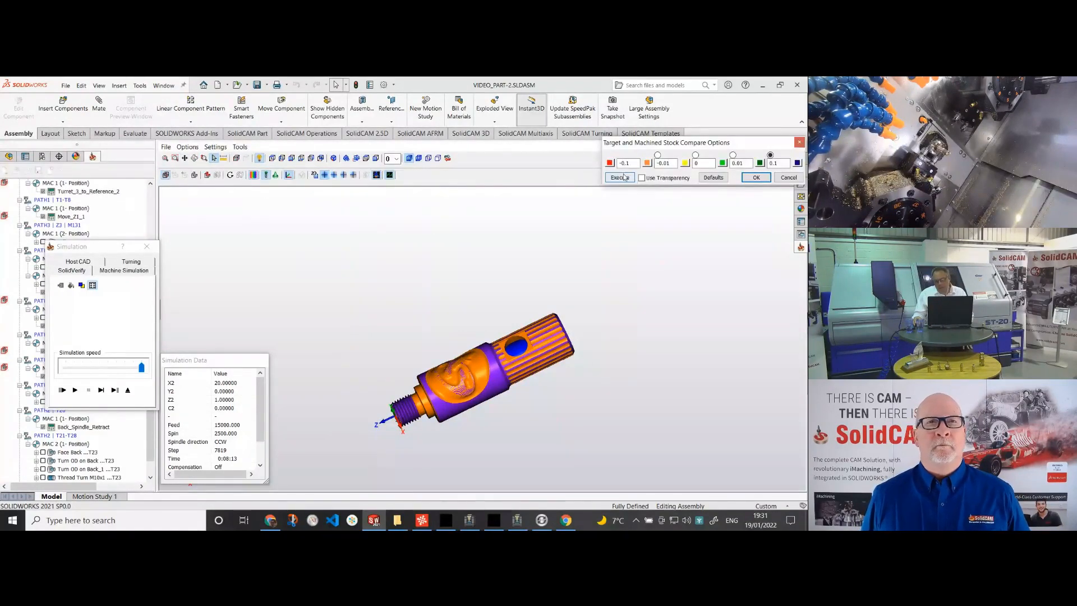
left_click(632, 177)
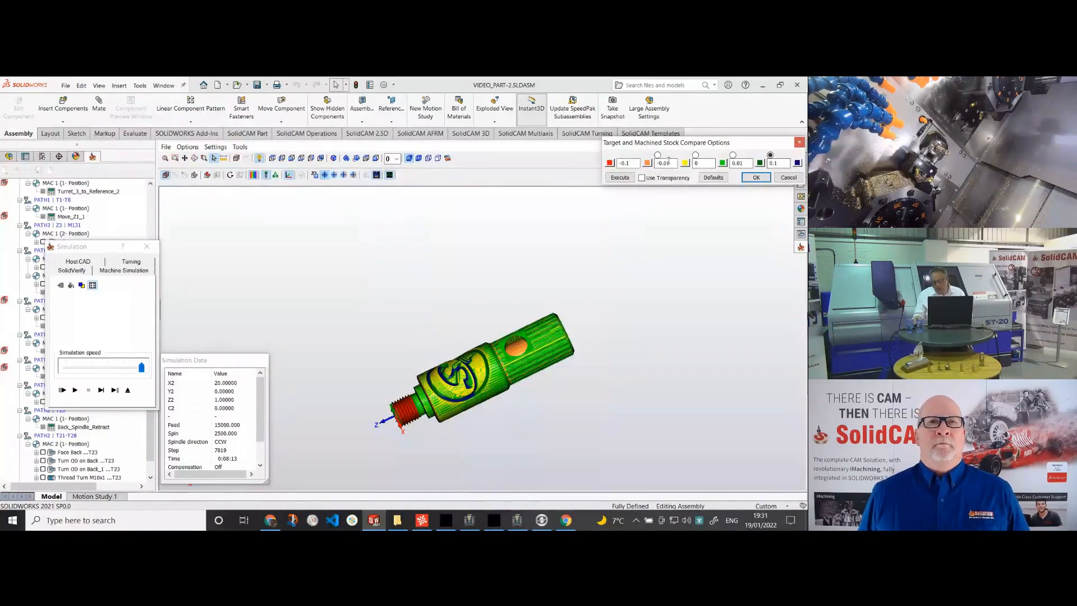
scroll(391, 425, "up", 5)
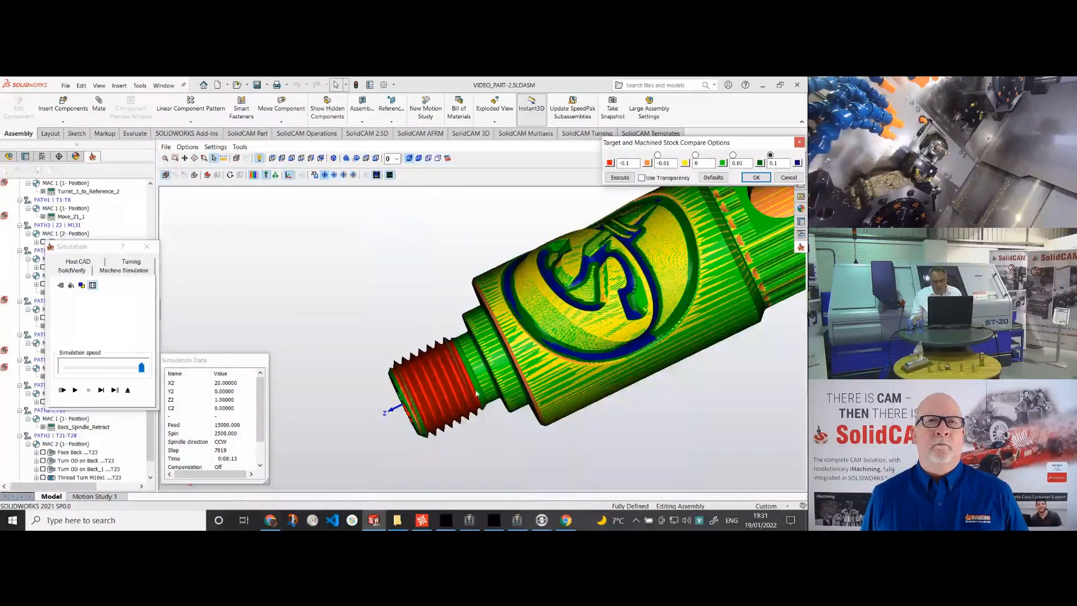
scroll(430, 378, "down", 8)
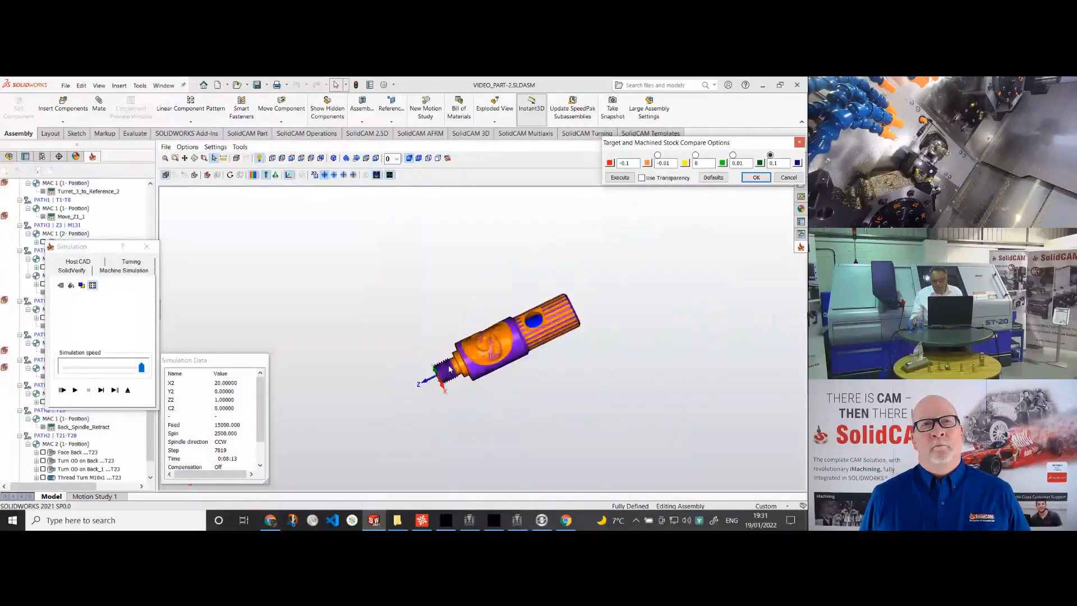
middle_click_drag(515, 347, 505, 393)
scroll(506, 393, "up", 8)
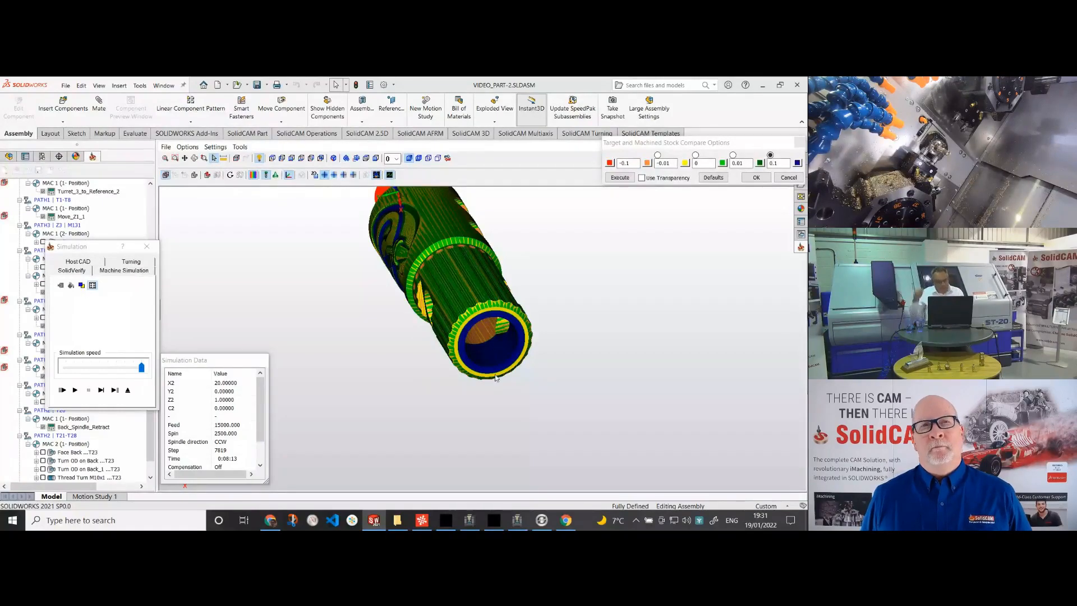
left_click(788, 177)
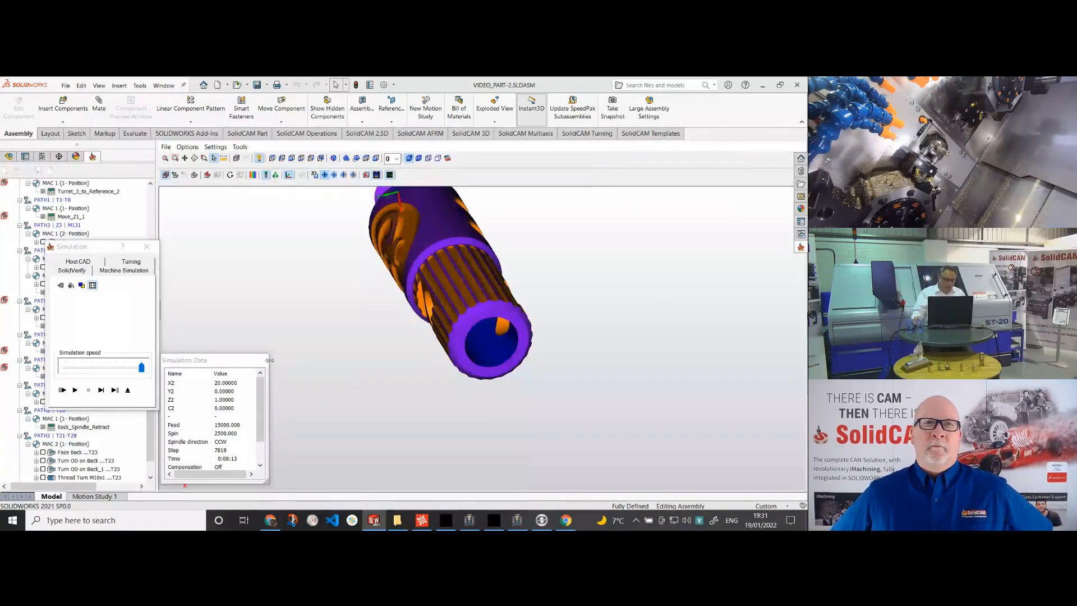
left_click(128, 391)
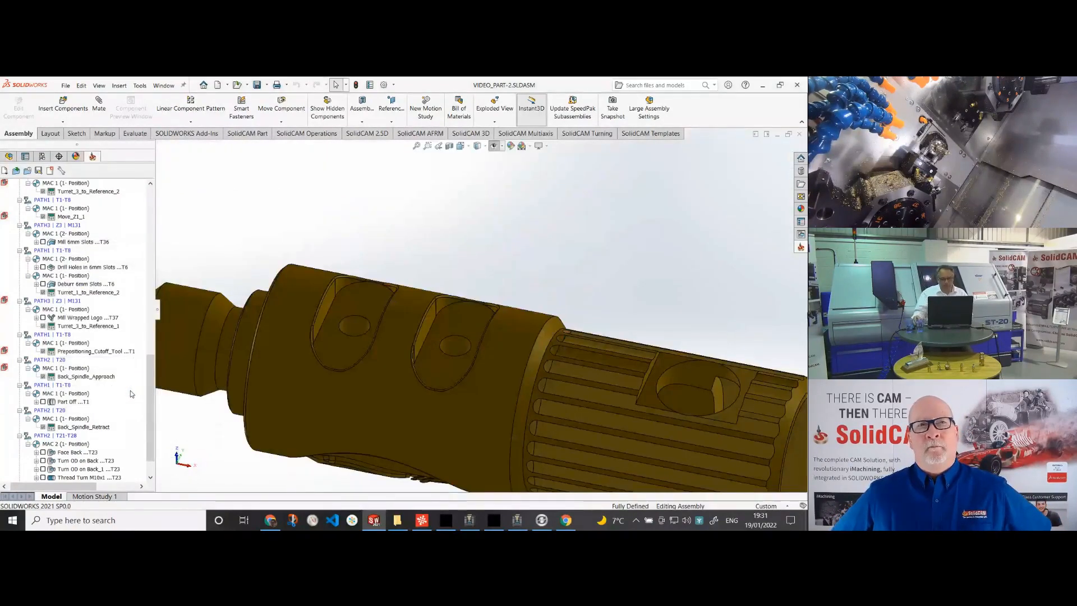
scroll(443, 324, "up", 5)
middle_click_drag(449, 325, 426, 332)
scroll(432, 337, "down", 2)
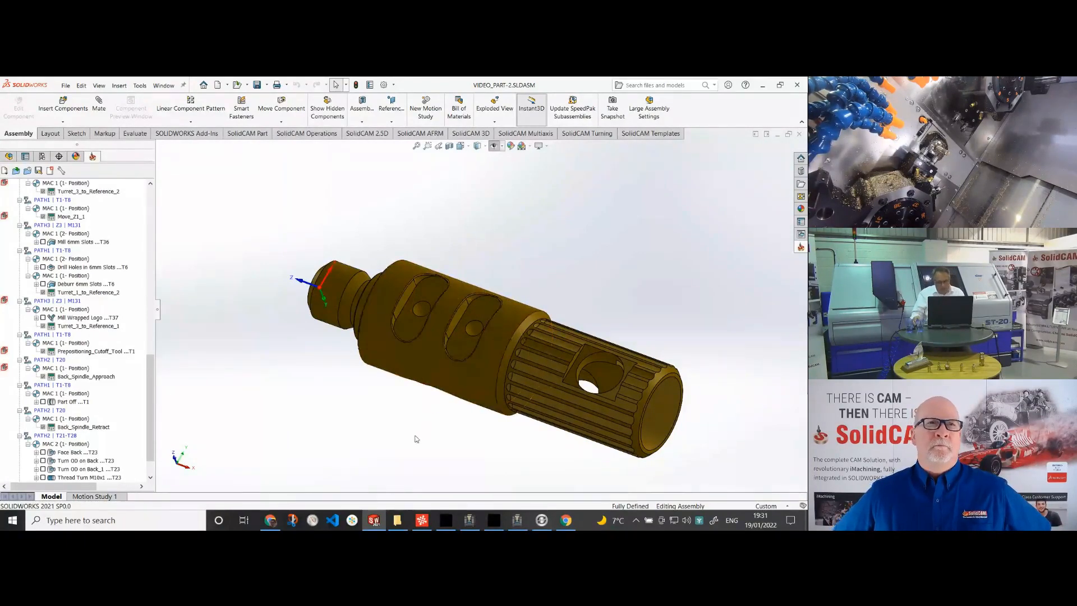
left_click(397, 520)
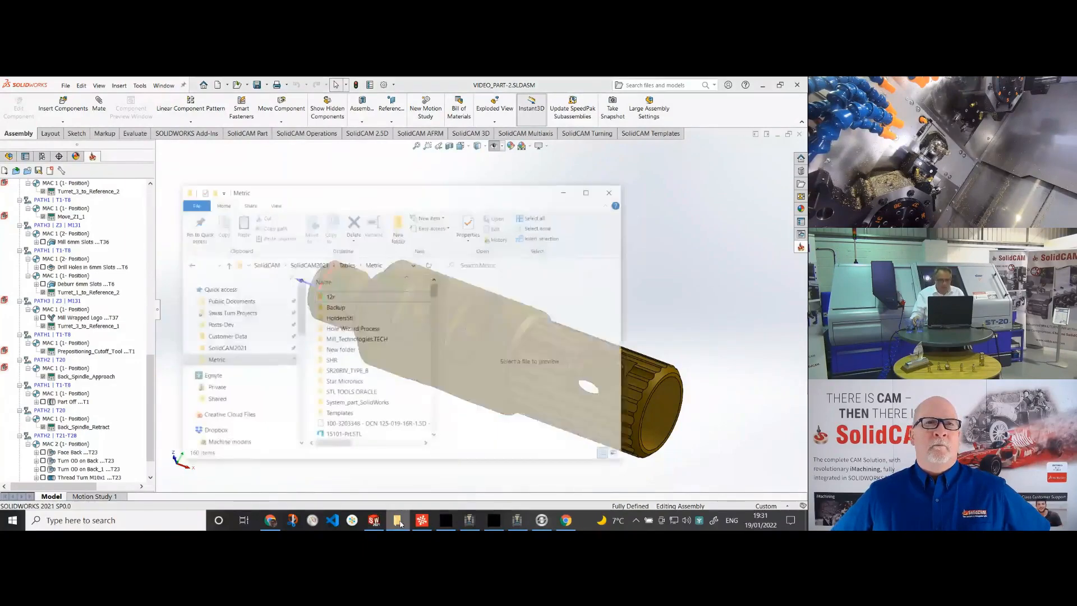
left_click_drag(381, 411, 701, 285)
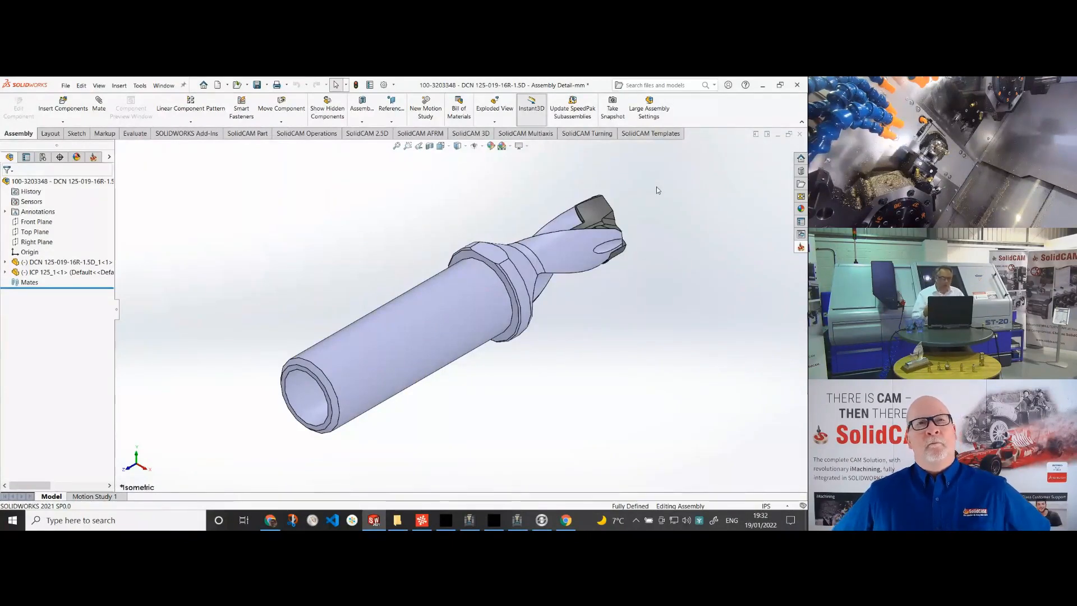
middle_click_drag(584, 295, 545, 348)
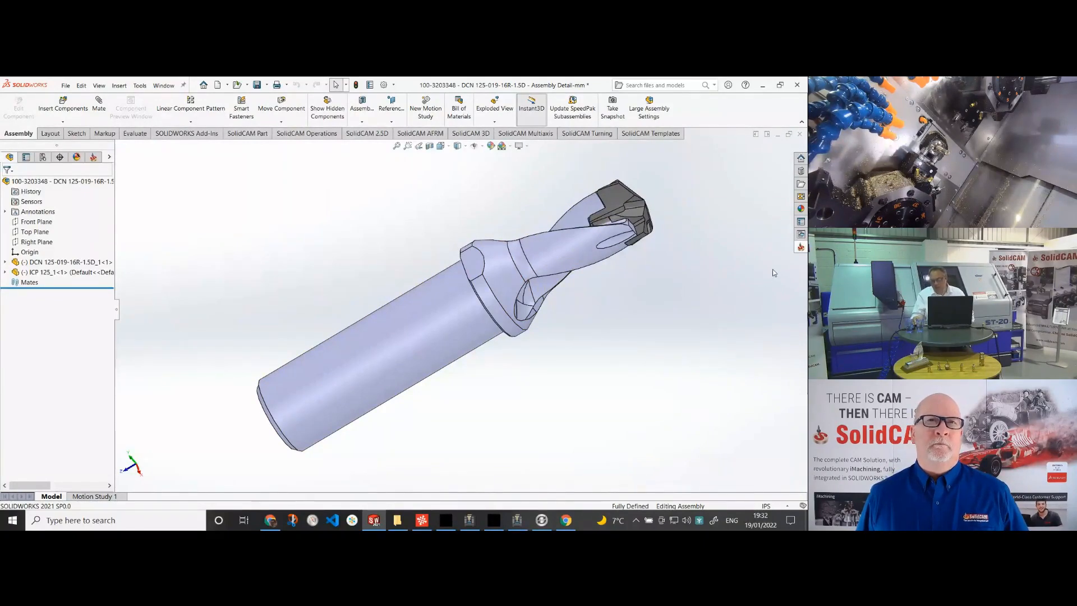
Open the tool assemblies library Star Turning Tools.tls for editing.
left_click(801, 248)
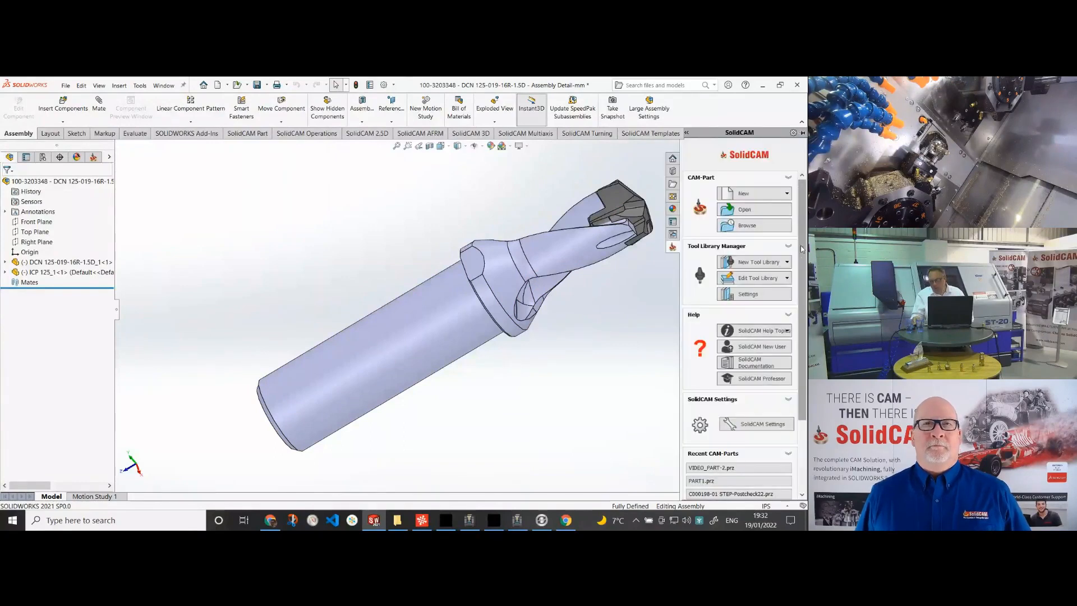
left_click(756, 282)
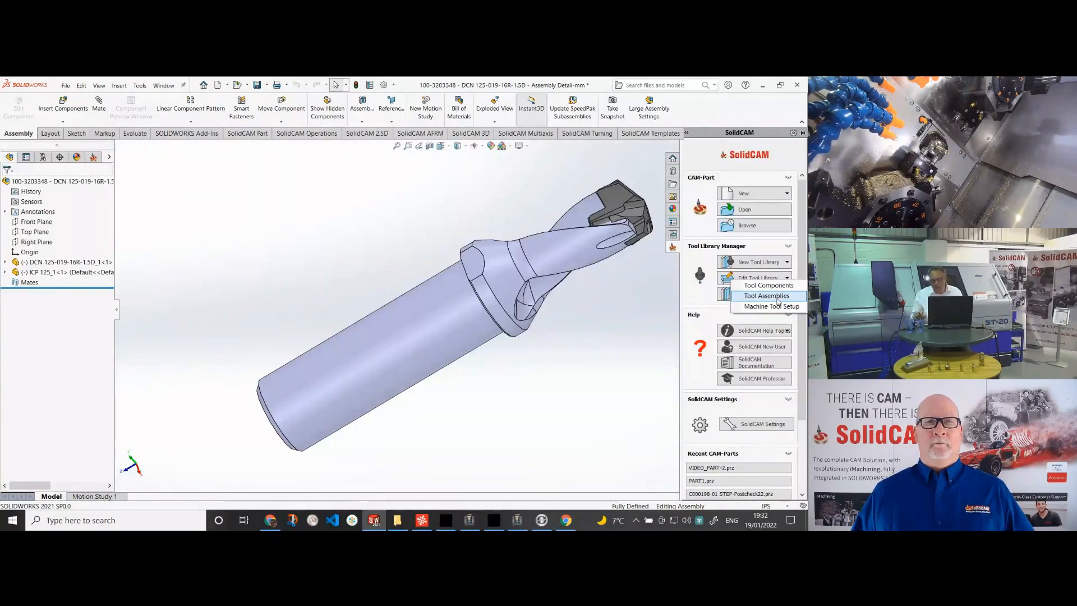
left_click(777, 300)
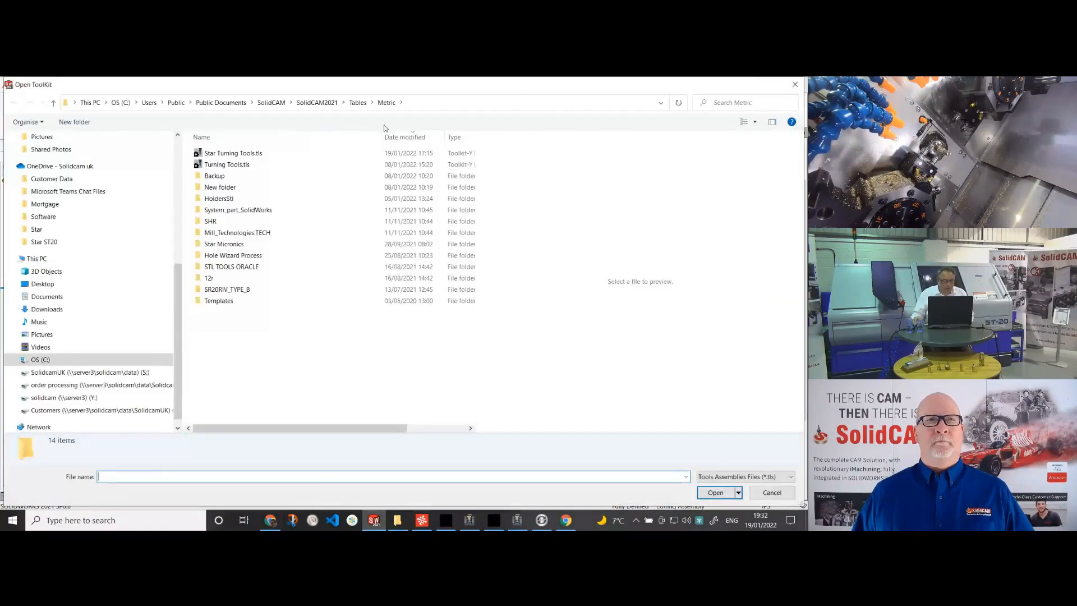
left_click(230, 153)
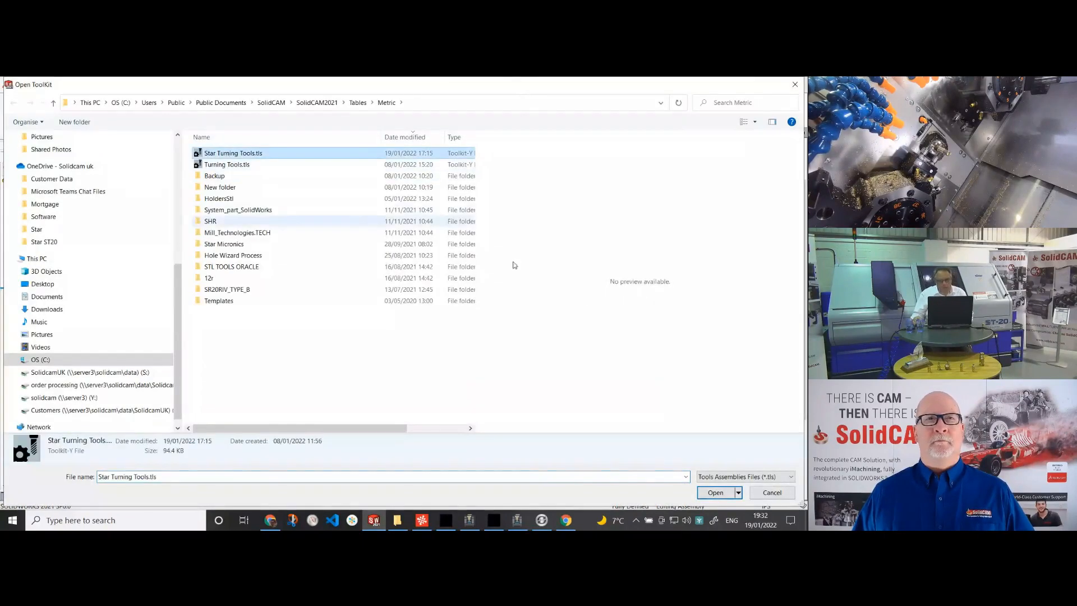
left_click(714, 492)
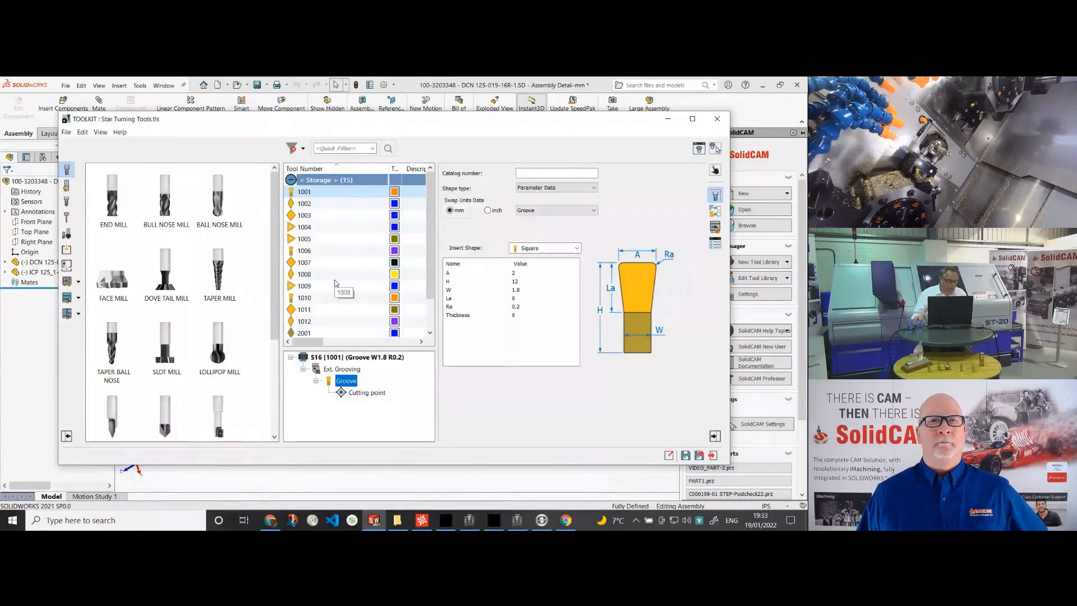
Import the open drill assembly from CAD, generating it as a milling tool.
left_click(65, 267)
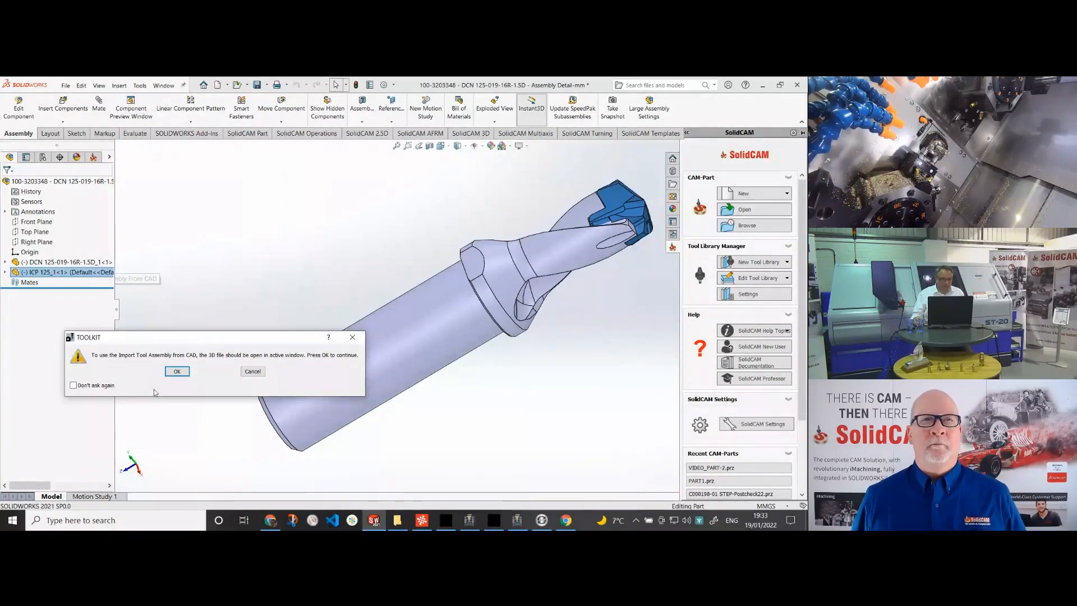
left_click(177, 372)
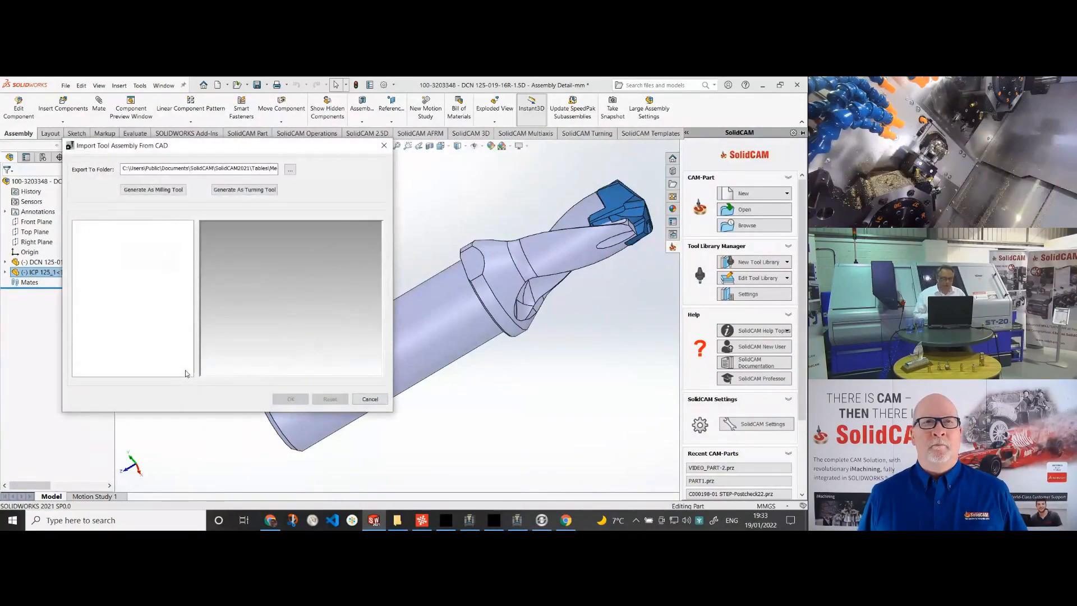
left_click(163, 189)
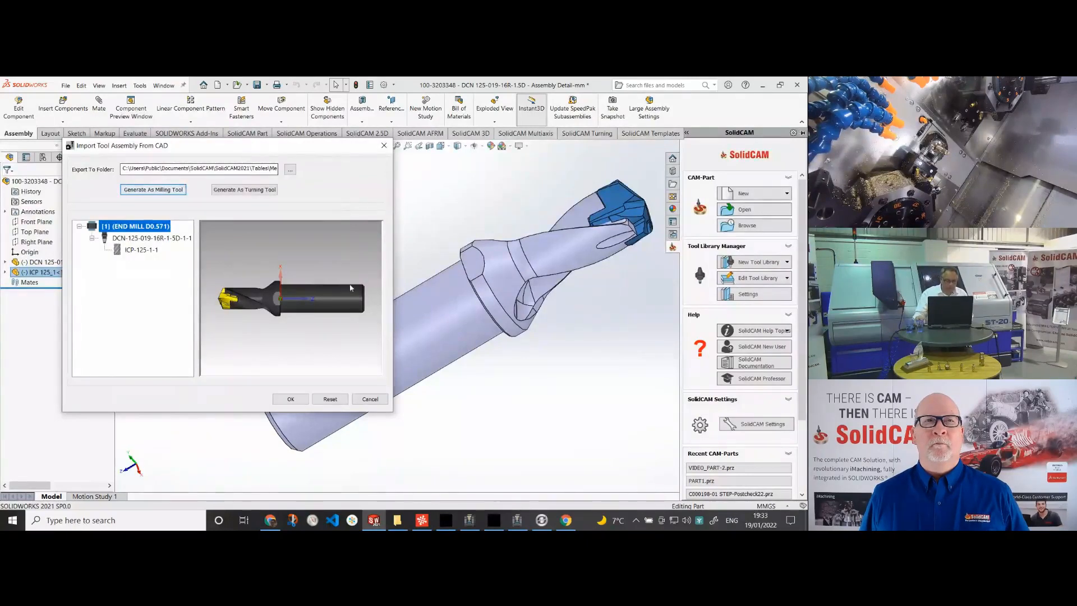
Define ICP-125-1-1 as a drill cutter and DCN-125-019-16R-1-5D-1-1 as a shank, and accept the tool import.
right_click(133, 252)
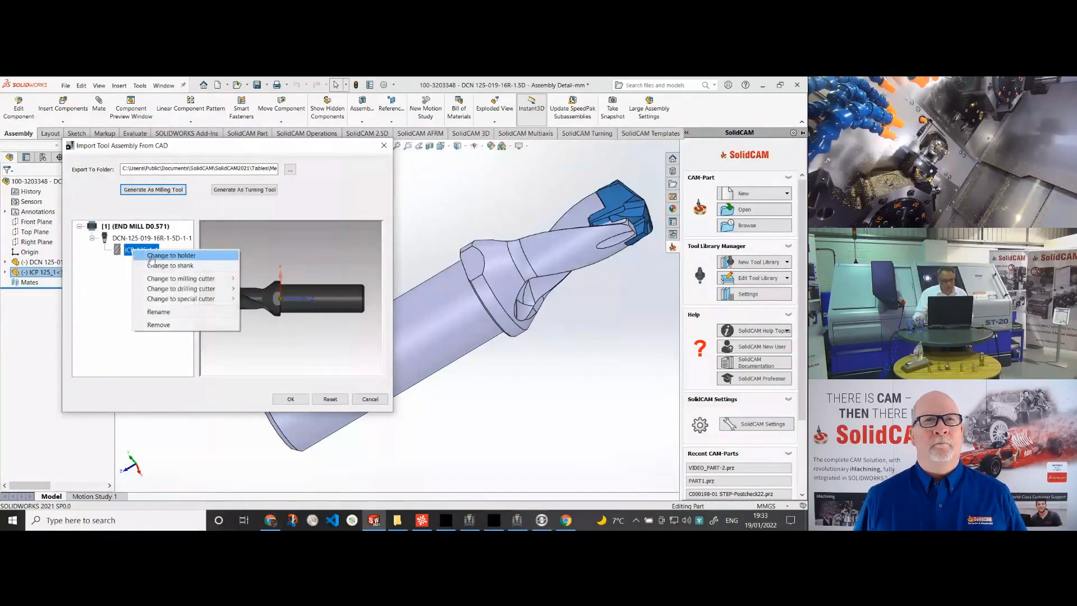
mouse_move(224, 288)
left_click(271, 308)
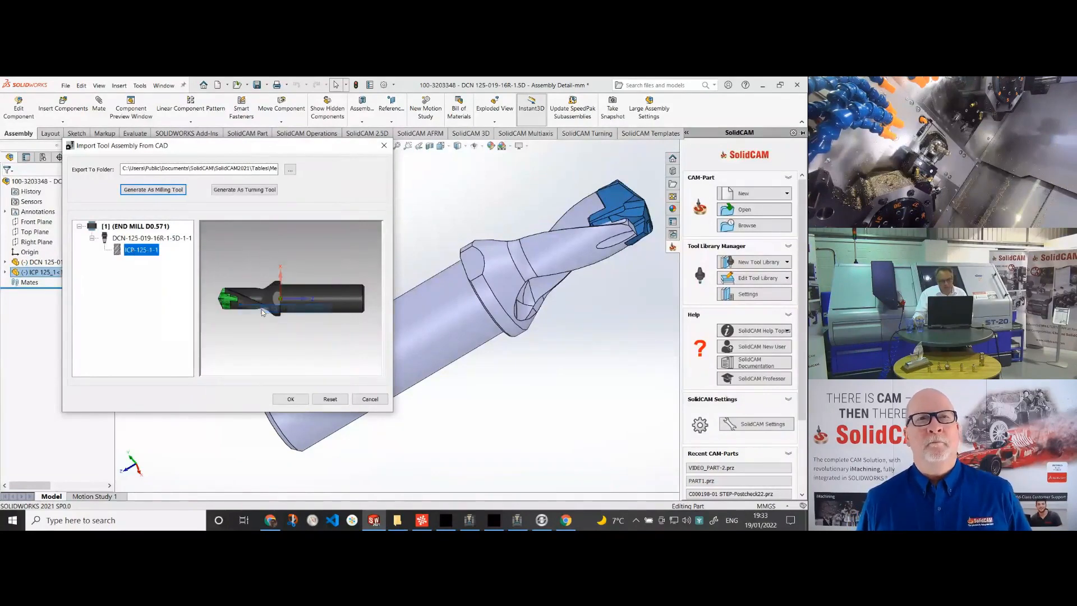
right_click(153, 238)
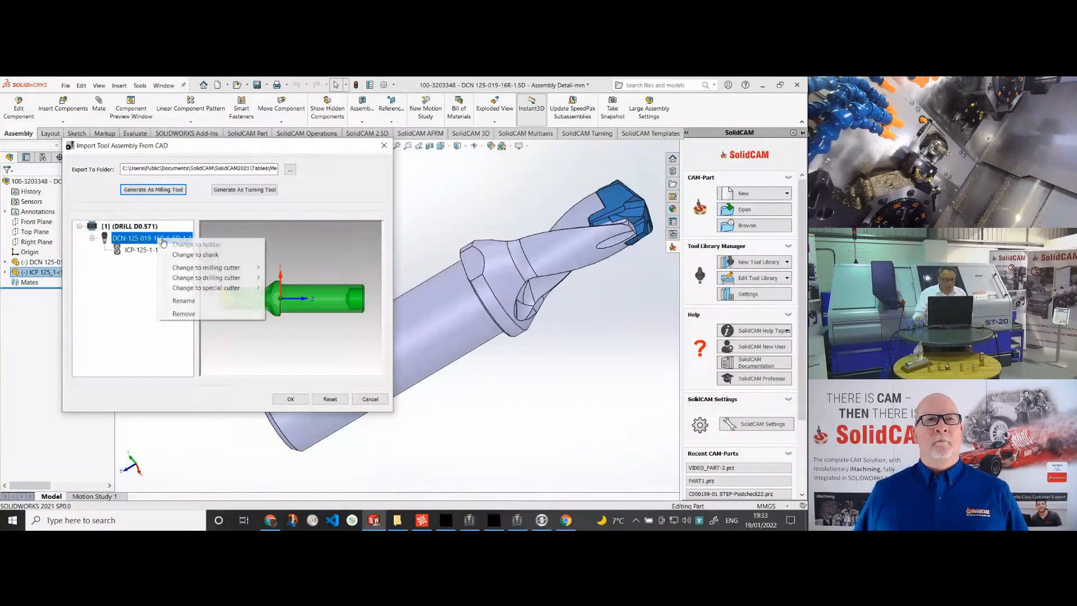
left_click(193, 257)
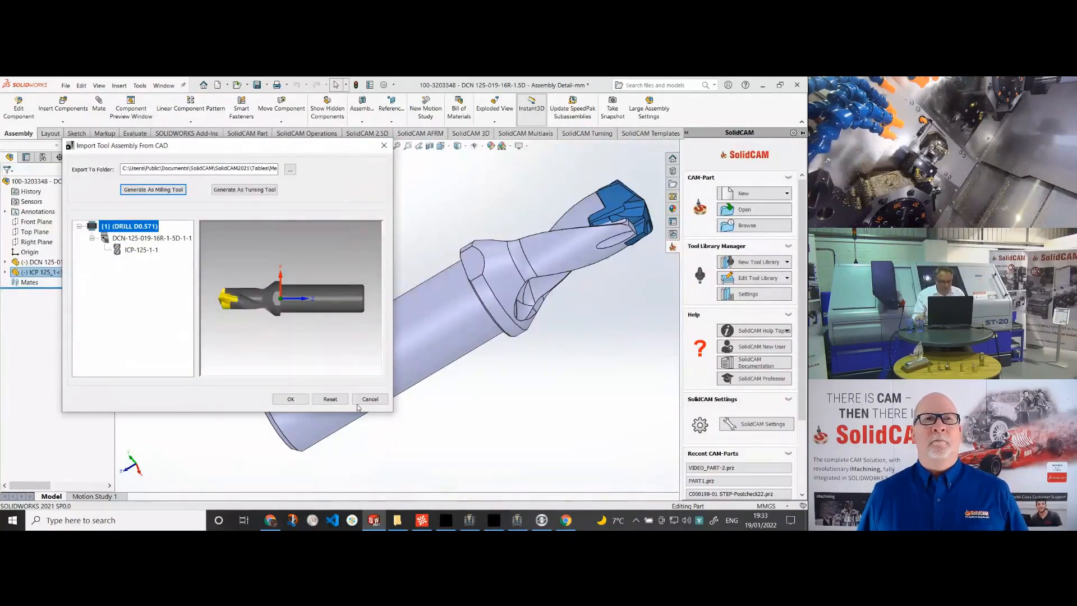
left_click(291, 399)
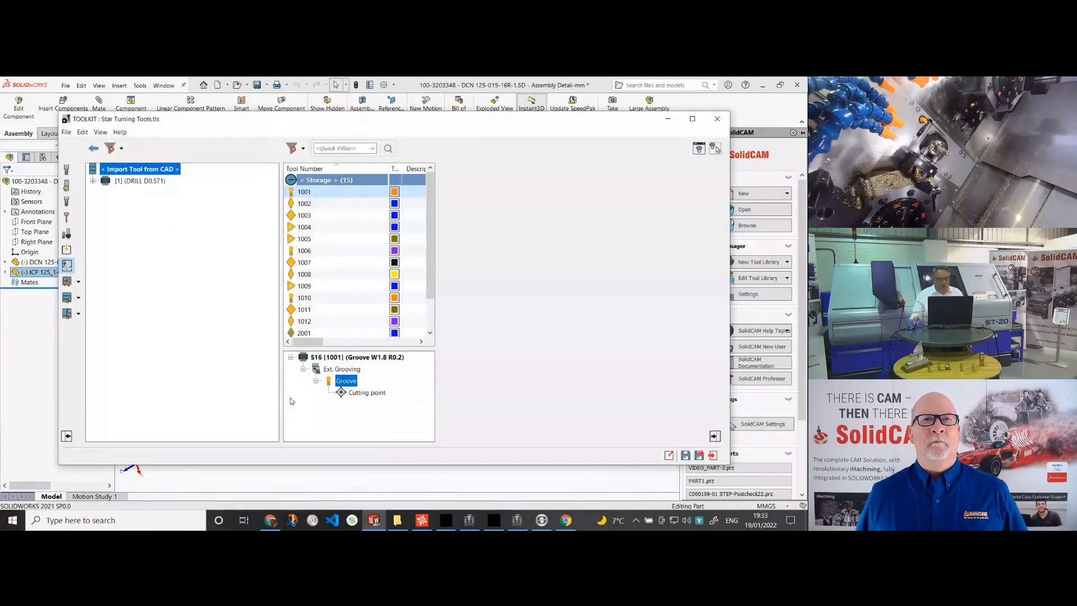
Expand the imported drill's components and inspect the DCN-125-019-16R-1-5D-1-1 body in the Tool Viewer.
left_click(139, 181)
left_click(93, 181)
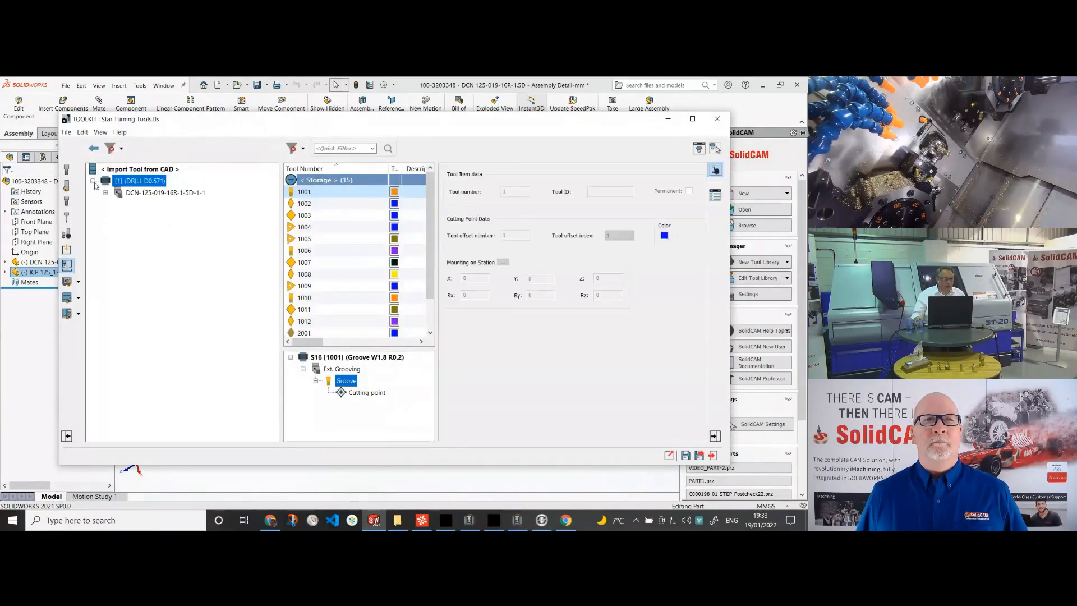
left_click(128, 193)
left_click(698, 148)
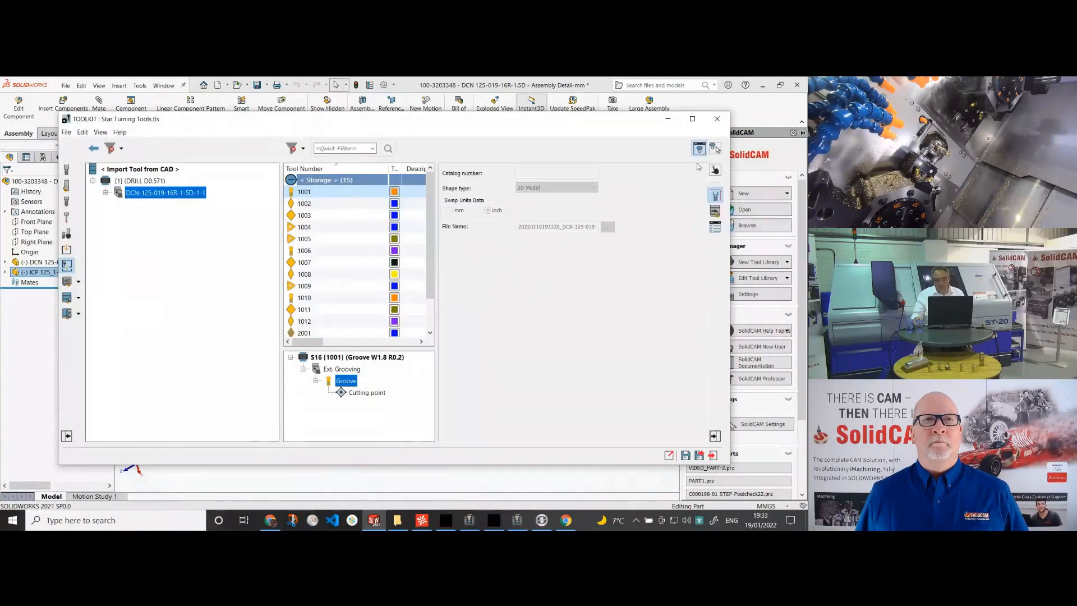
left_click_drag(141, 353, 133, 307)
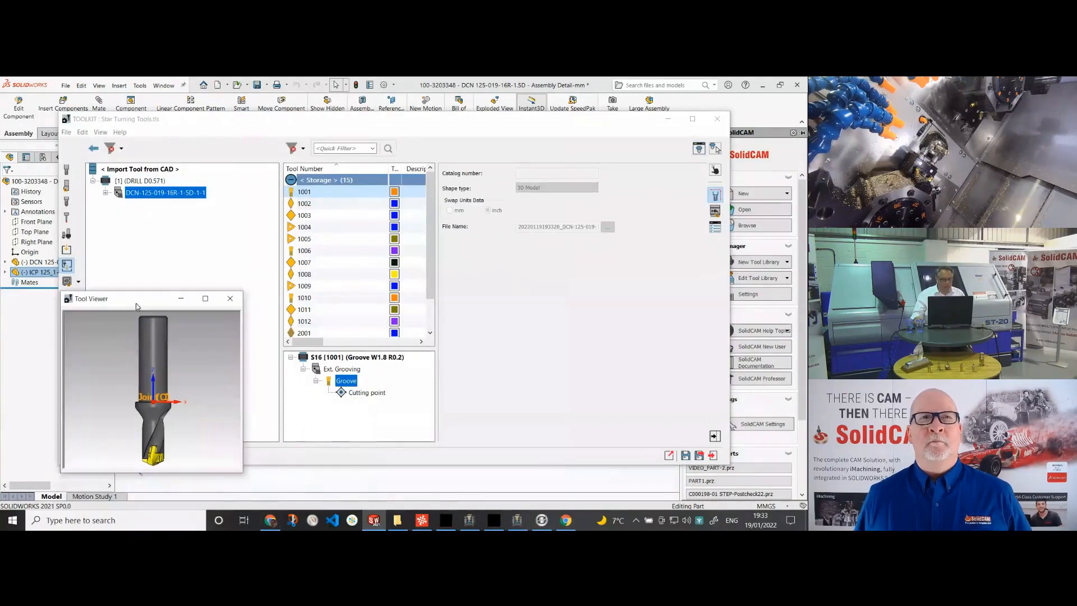
Send the imported drill to storage and set its tool number to 3.
left_click(147, 181)
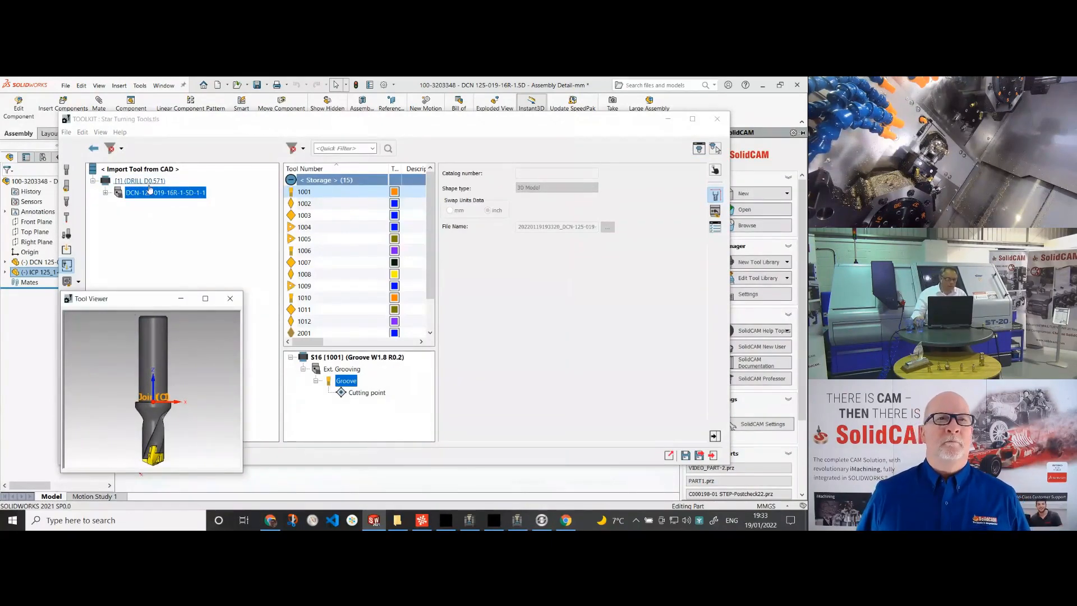
right_click(147, 184)
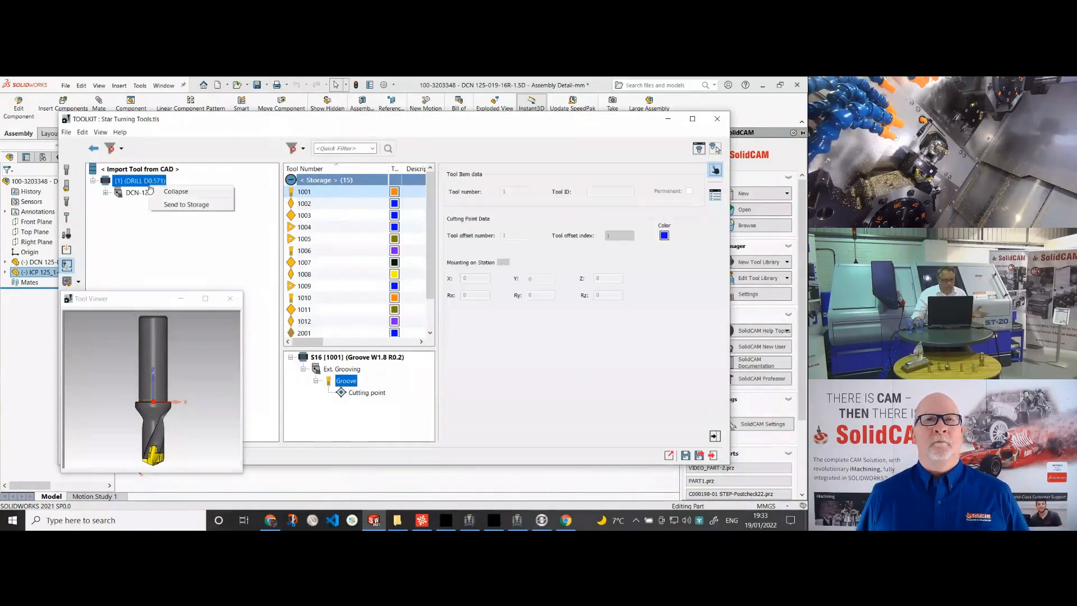
left_click(180, 204)
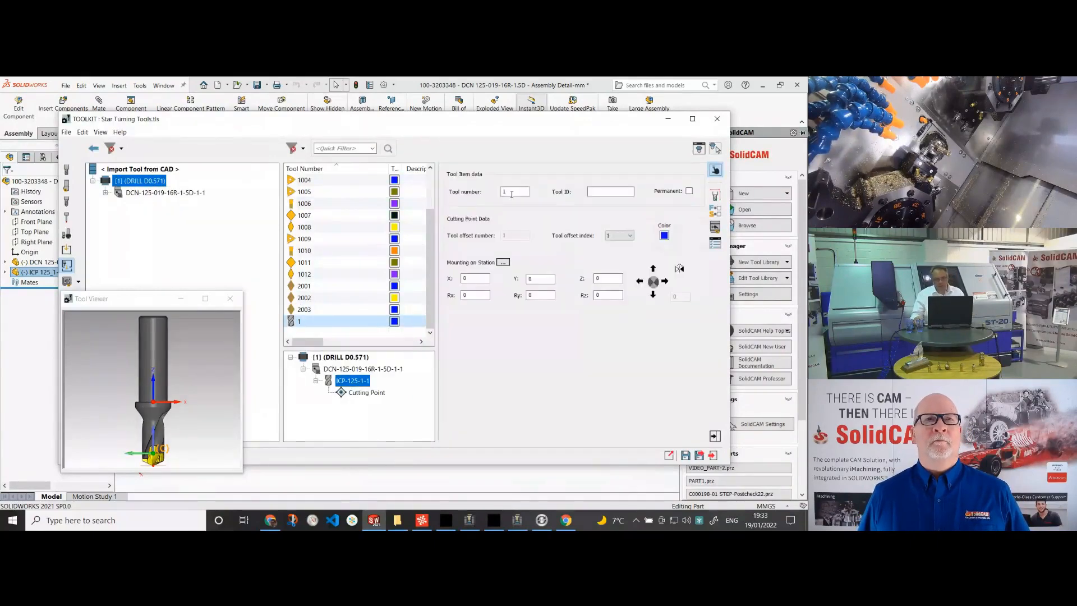
type("3")
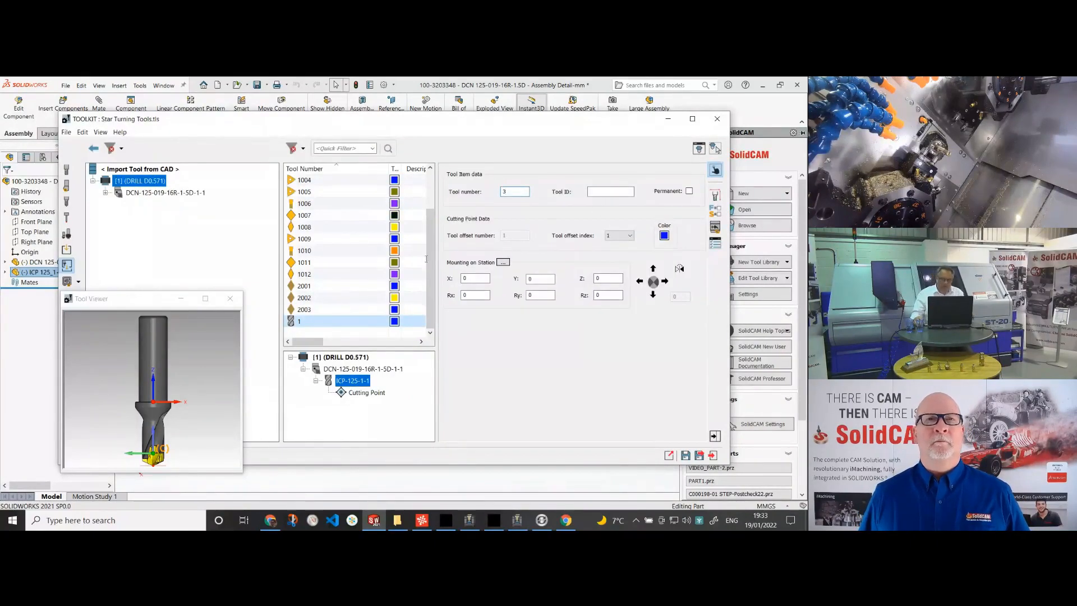
left_click(316, 312)
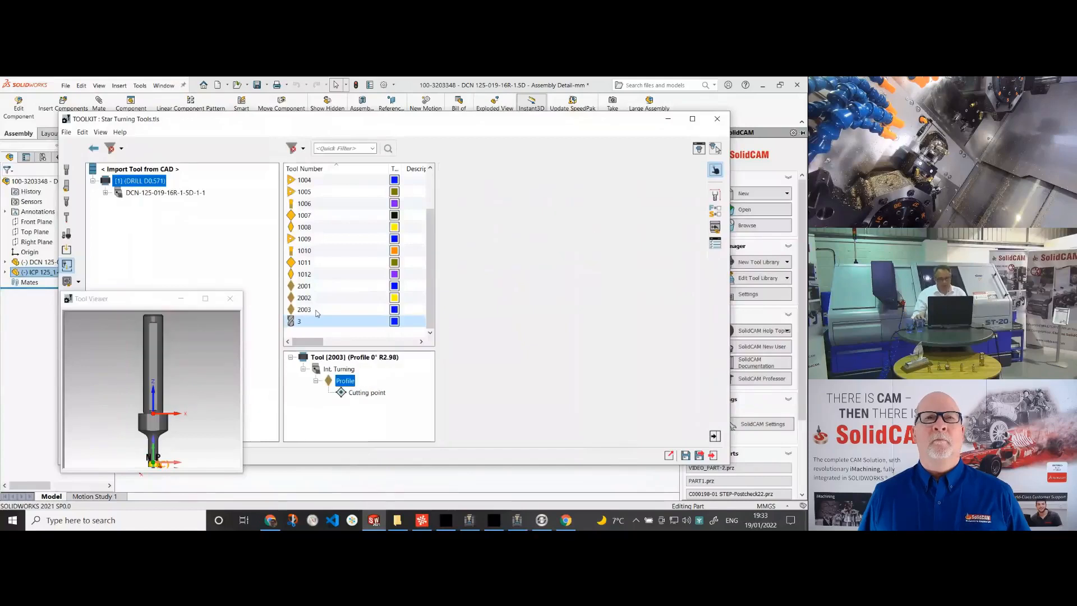
left_click(313, 321)
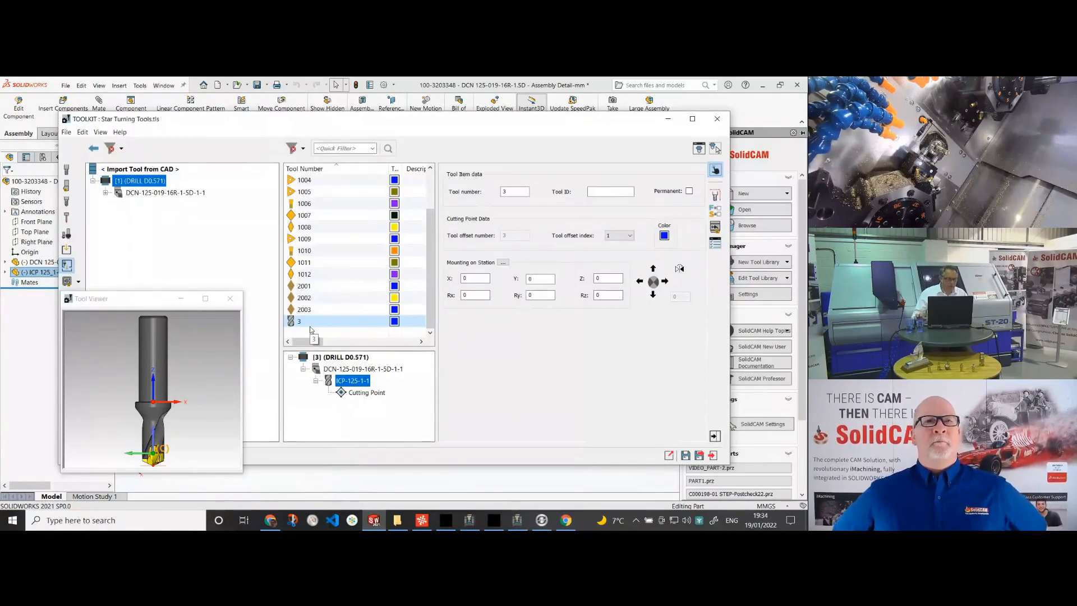
Mount tool 3 in the Boring Triple D32 - 7.077.406 holder from the Star-ST20.tlv library and inspect the assembly.
left_click(67, 282)
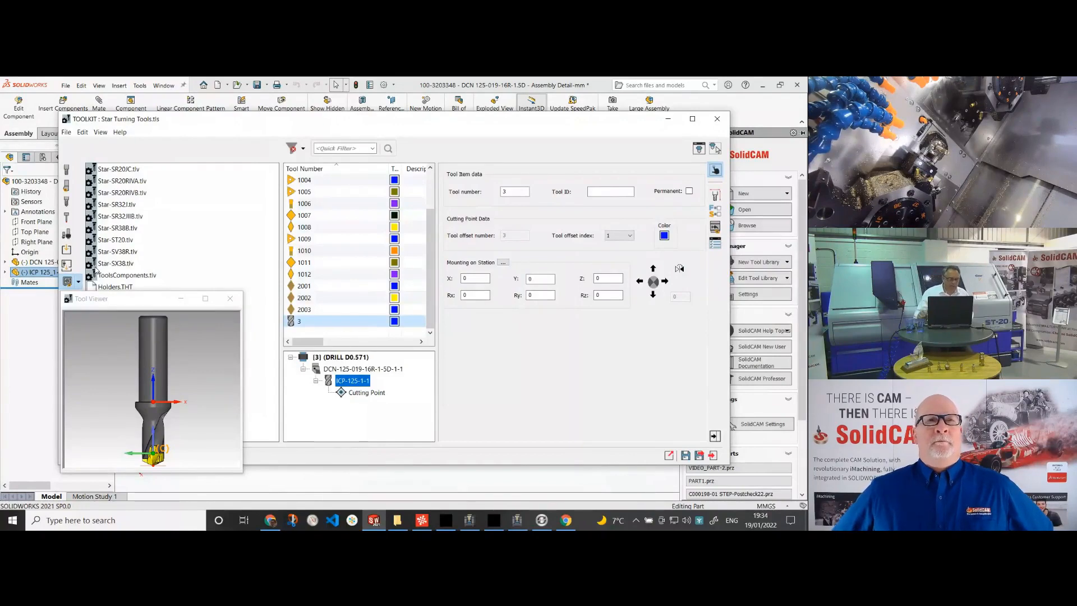
double_click(128, 240)
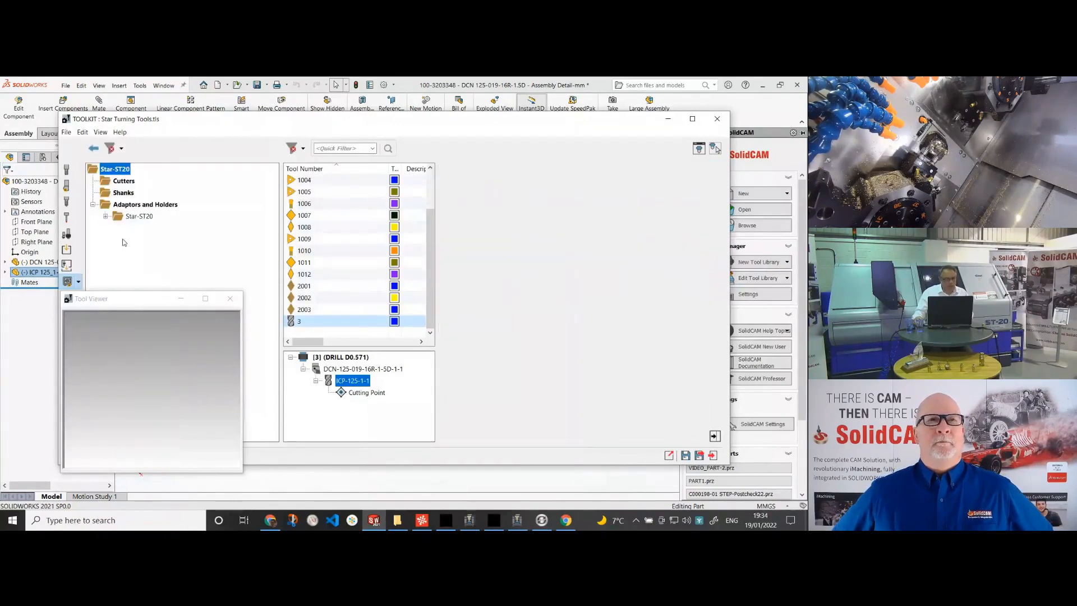
left_click(106, 216)
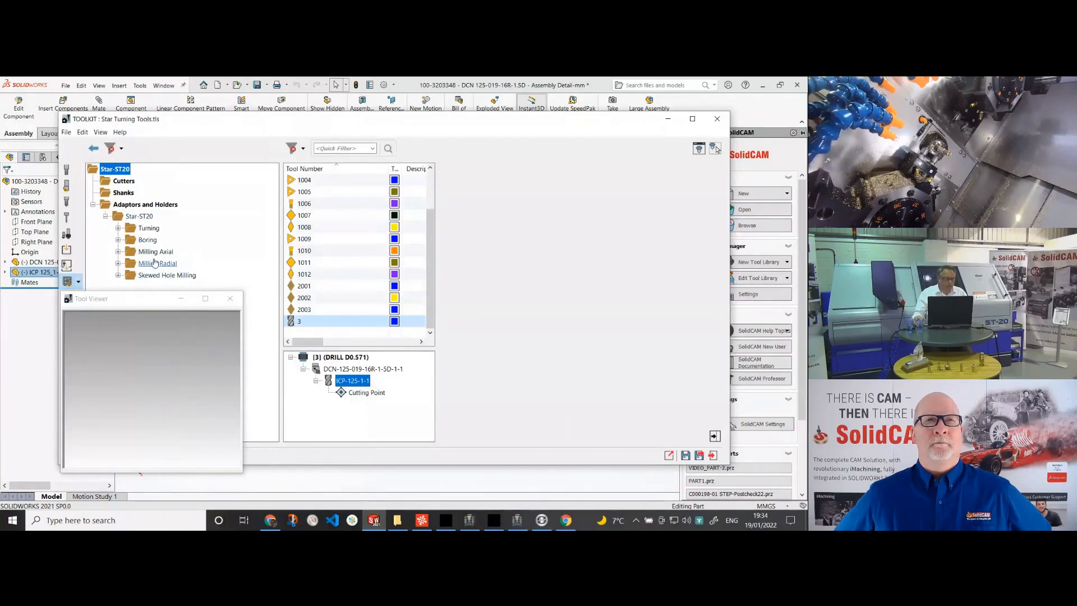
left_click(147, 240)
left_click(118, 240)
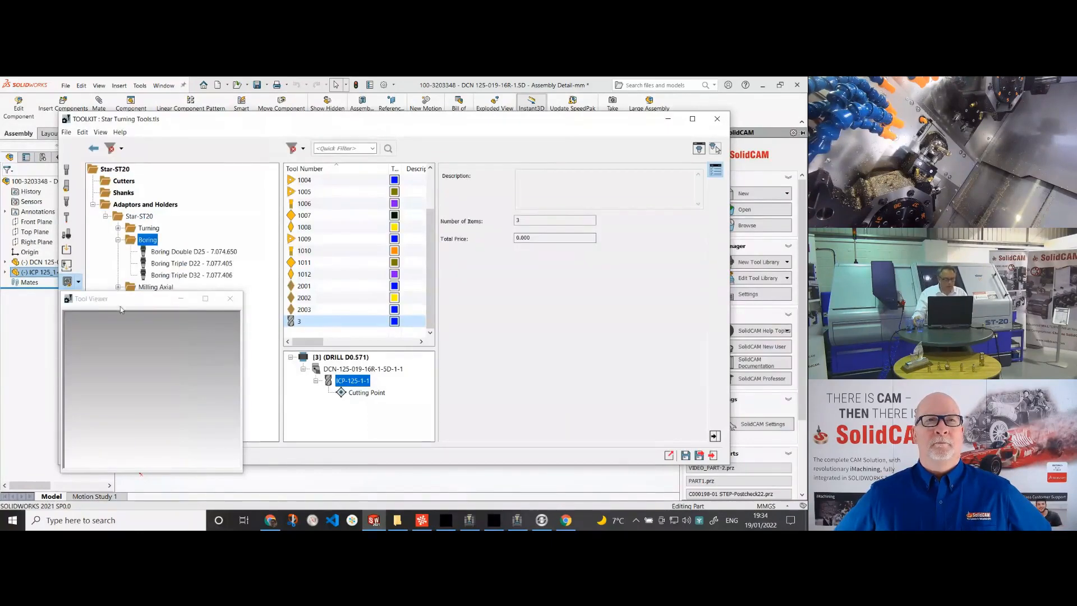
left_click(172, 275)
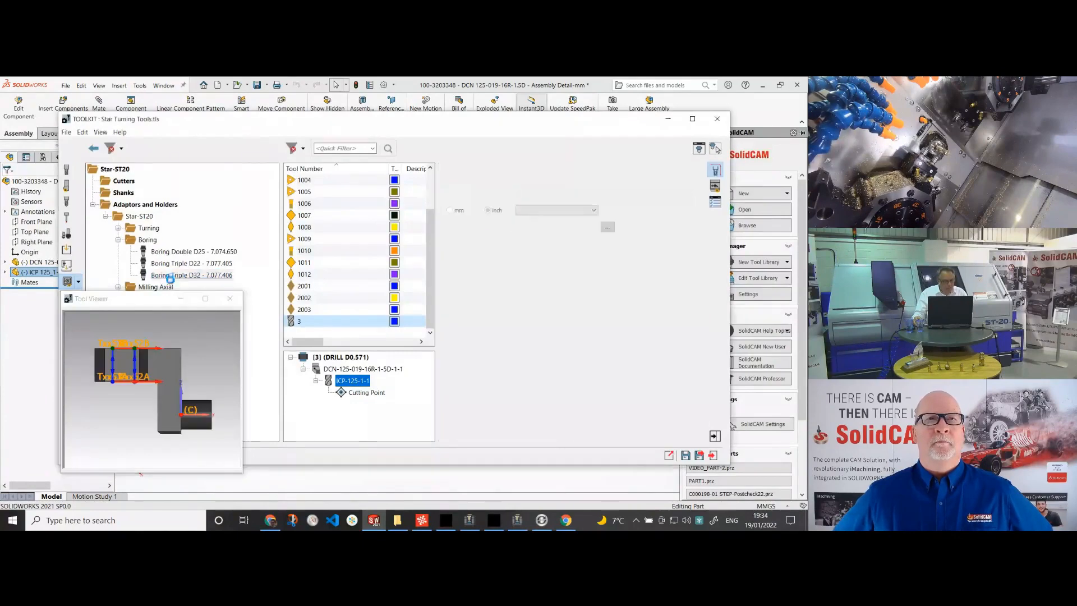
left_click_drag(162, 359, 166, 336)
left_click_drag(168, 276, 353, 361)
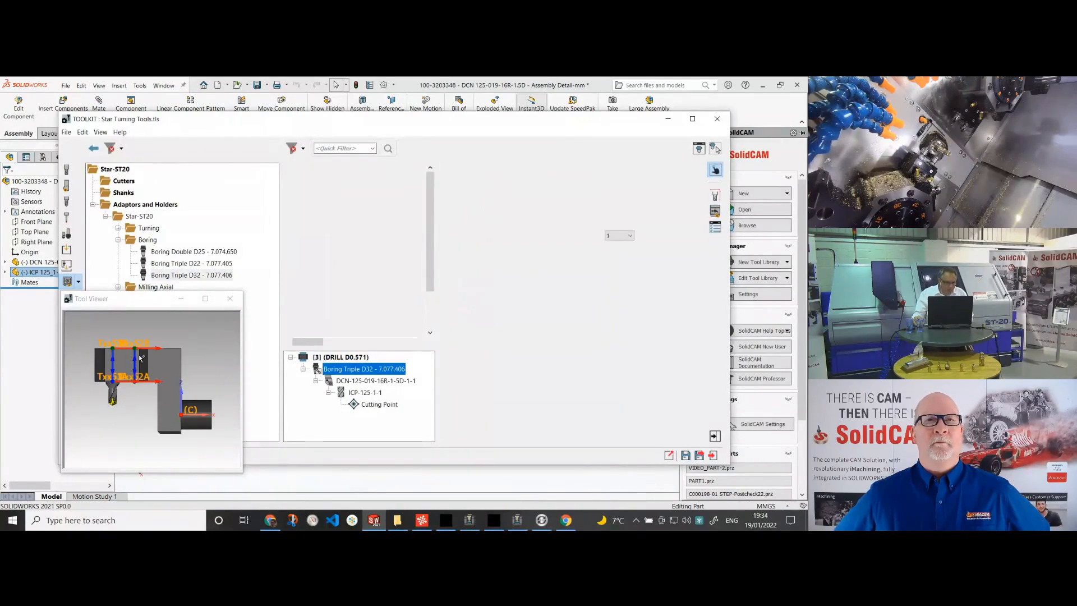
left_click_drag(140, 358, 115, 429)
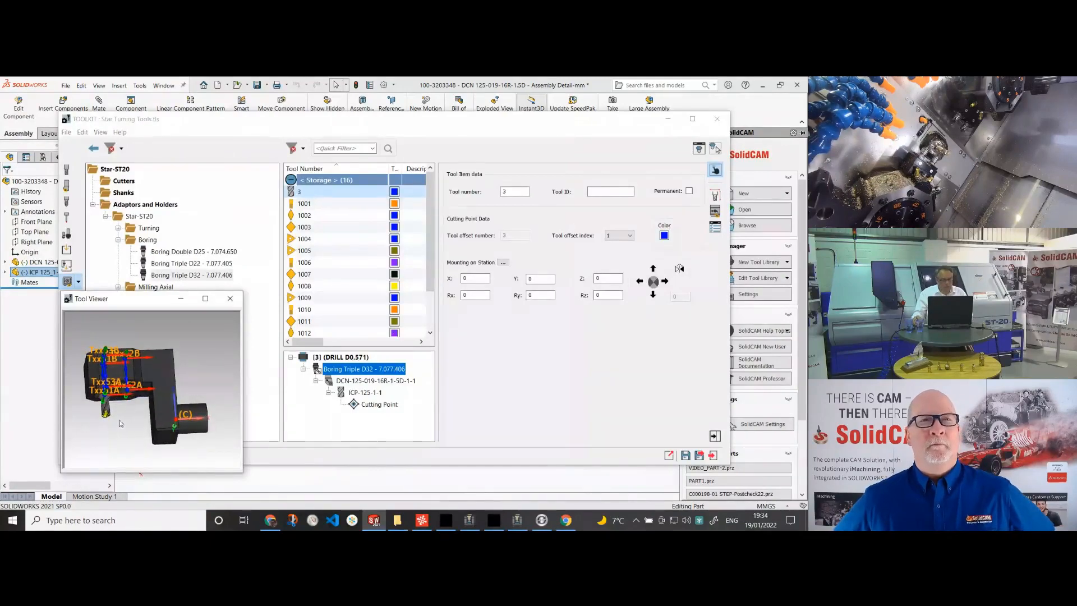
middle_click_drag(113, 405, 155, 419)
scroll(111, 398, "up", 5)
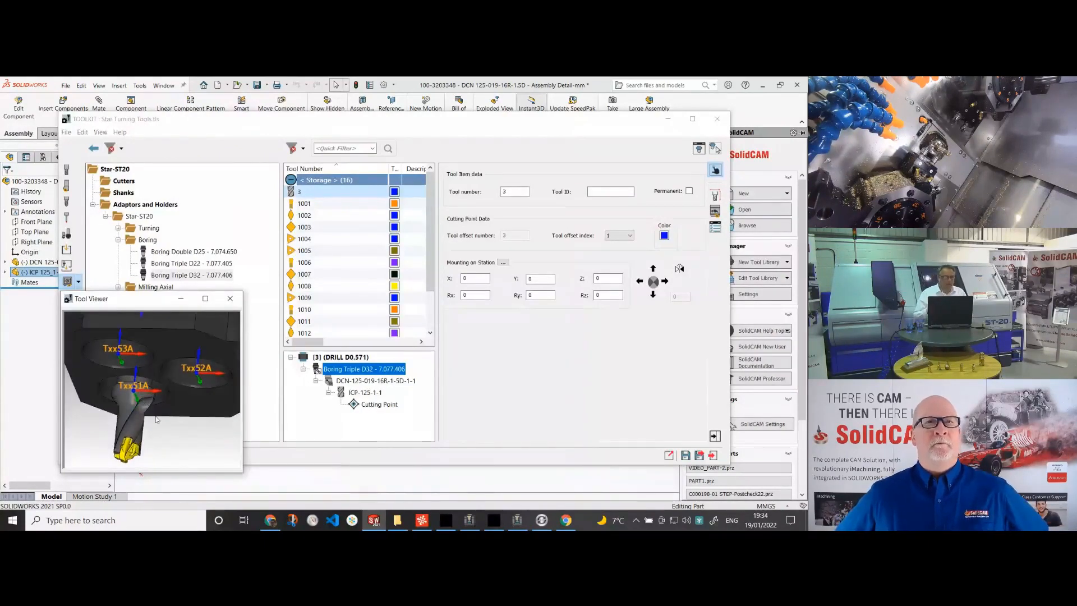
Insert the Boring sleeve D16 L105 mount D32 from the Star-SV38R.tlv library between the triple boring holder and the drill shank.
left_click(67, 281)
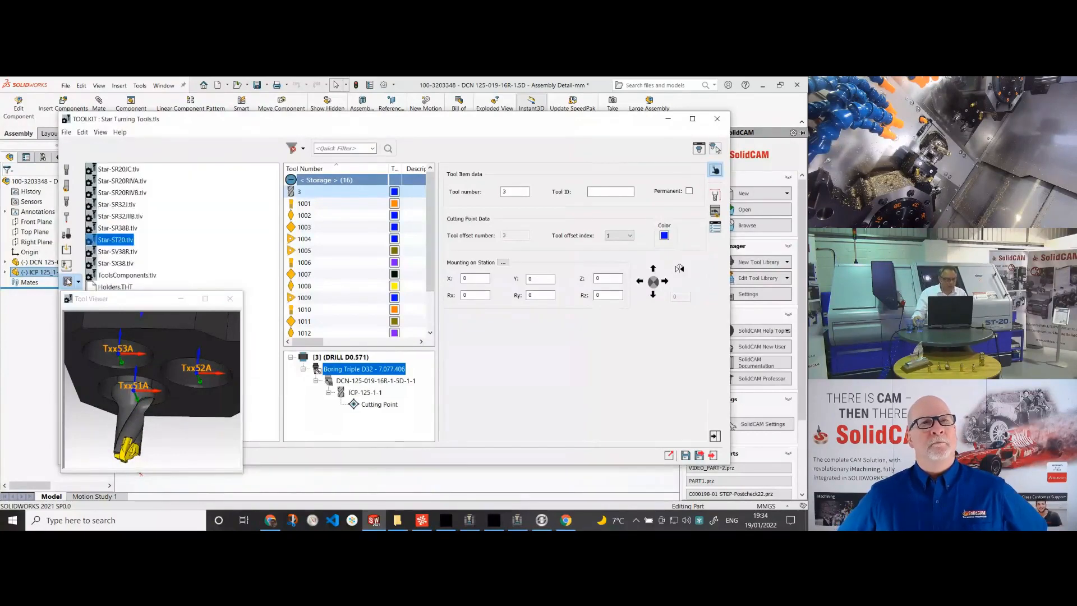
double_click(127, 254)
left_click(141, 218)
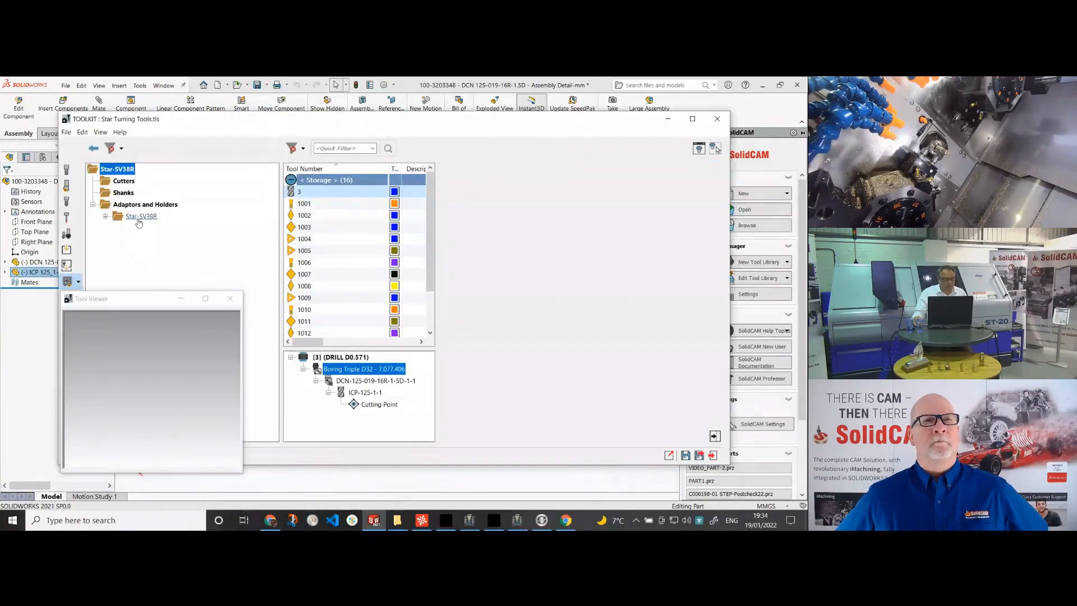
left_click(147, 229)
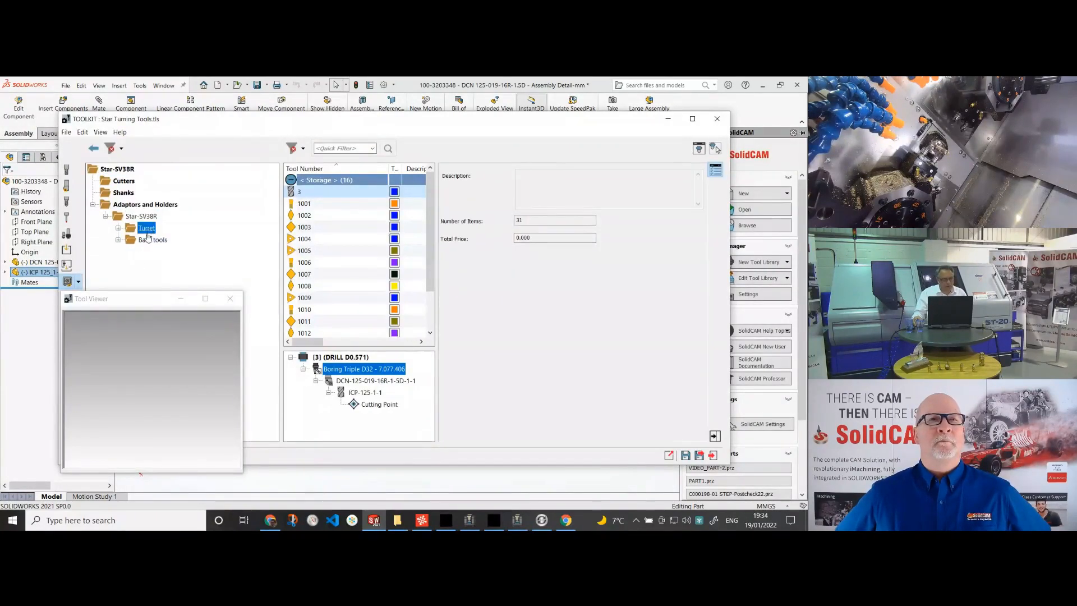
left_click(118, 228)
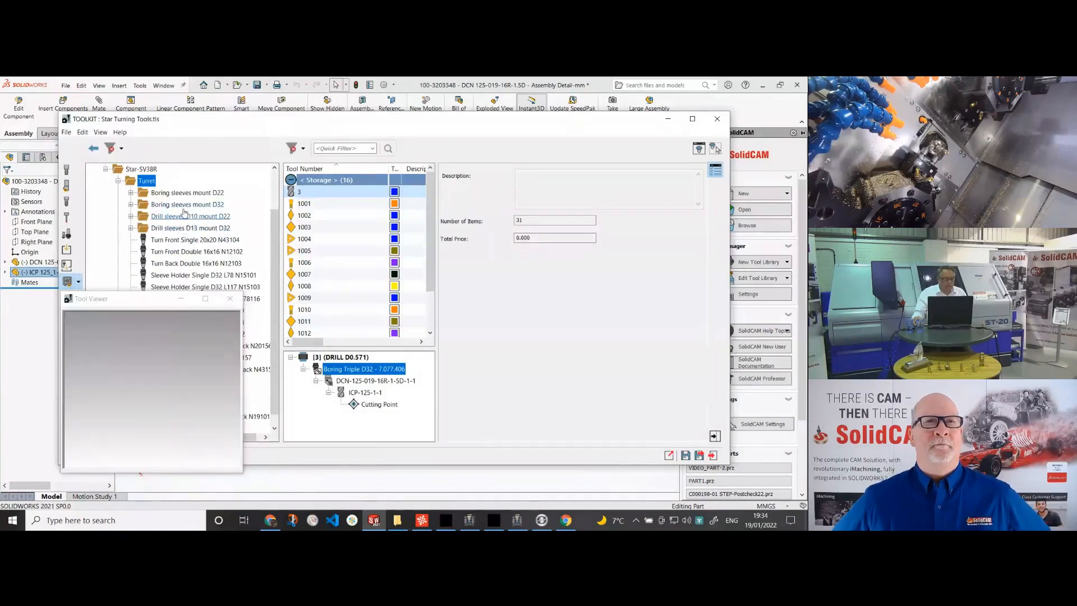
left_click(158, 206)
double_click(157, 205)
left_click(202, 216)
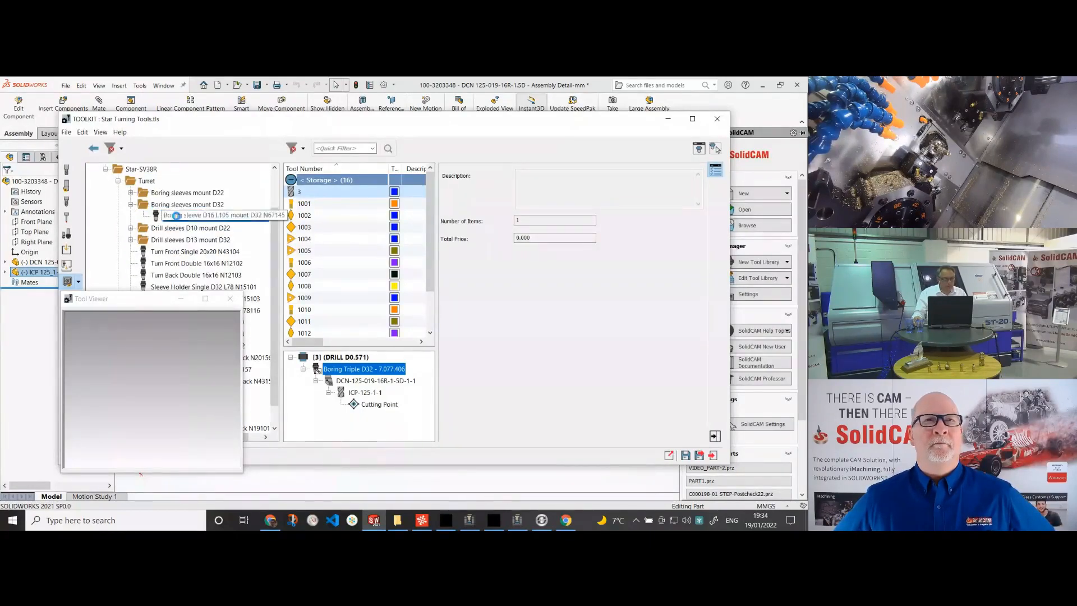
left_click_drag(203, 218, 348, 371)
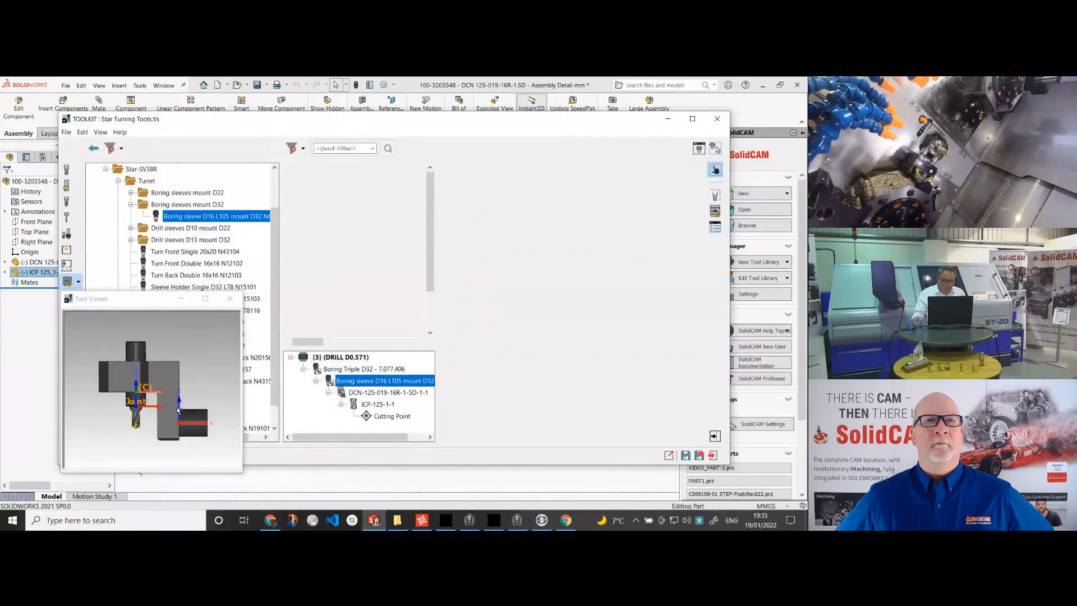
middle_click_drag(150, 375, 173, 434)
scroll(149, 393, "up", 3)
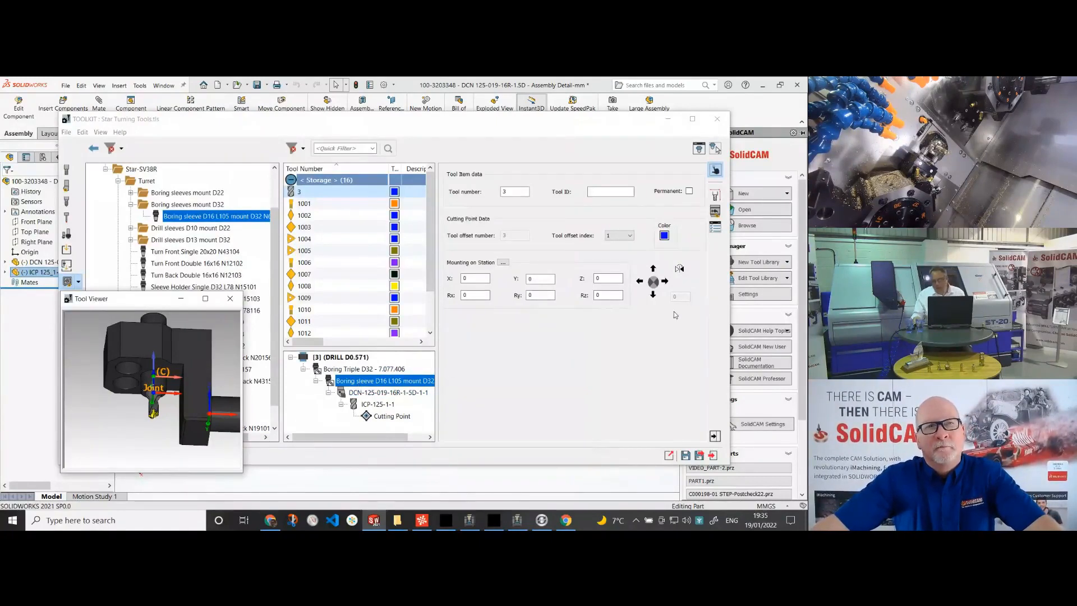
Connect the boring sleeve to joint Txx51A of the triple boring holder.
left_click(717, 213)
left_click(161, 387)
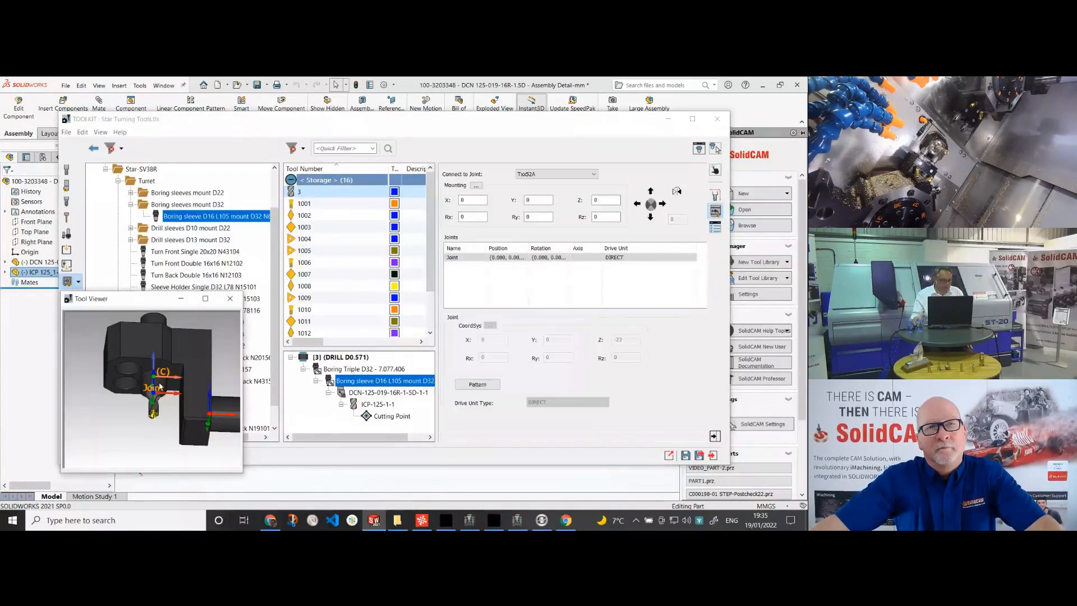
scroll(162, 387, "up", 3)
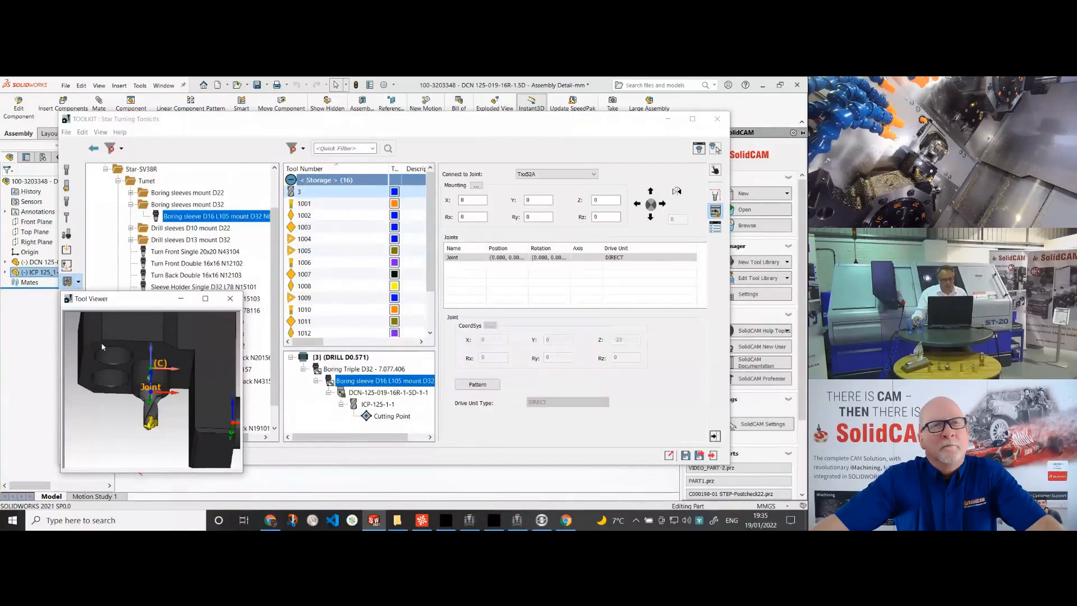
left_click(562, 174)
left_click(544, 185)
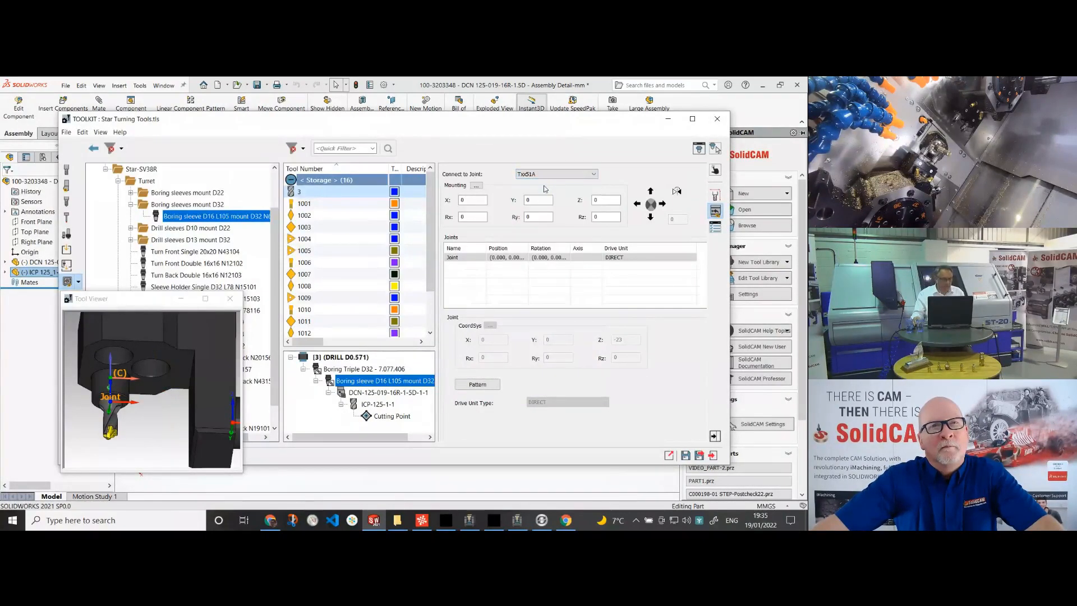
Try the boring sleeve in joint Txx53A of the triple boring holder, return it to Txx51A and check the assembly.
left_click(553, 179)
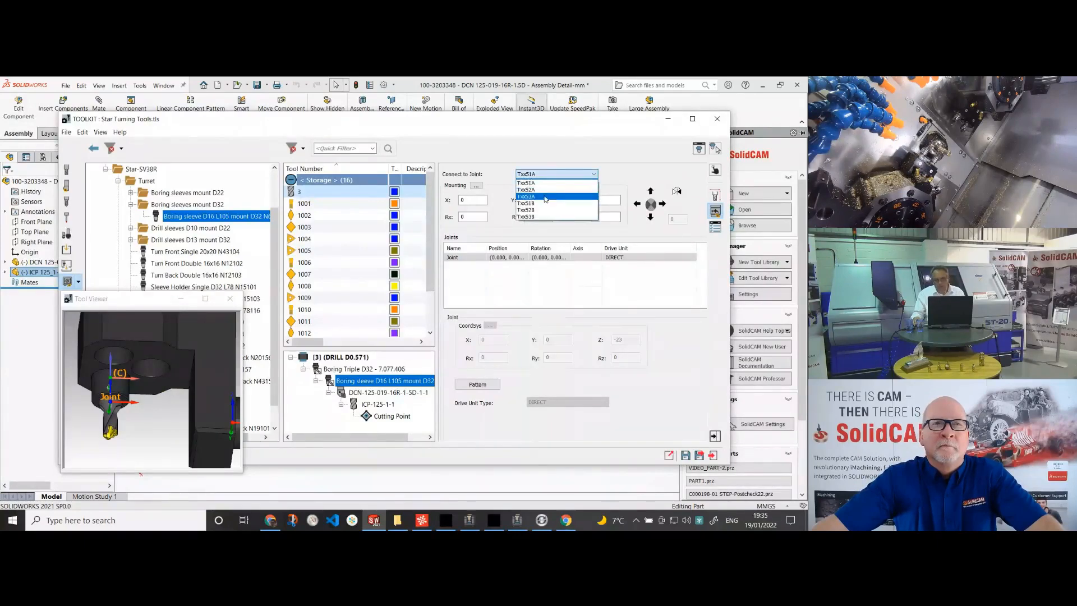
left_click(547, 214)
left_click(547, 176)
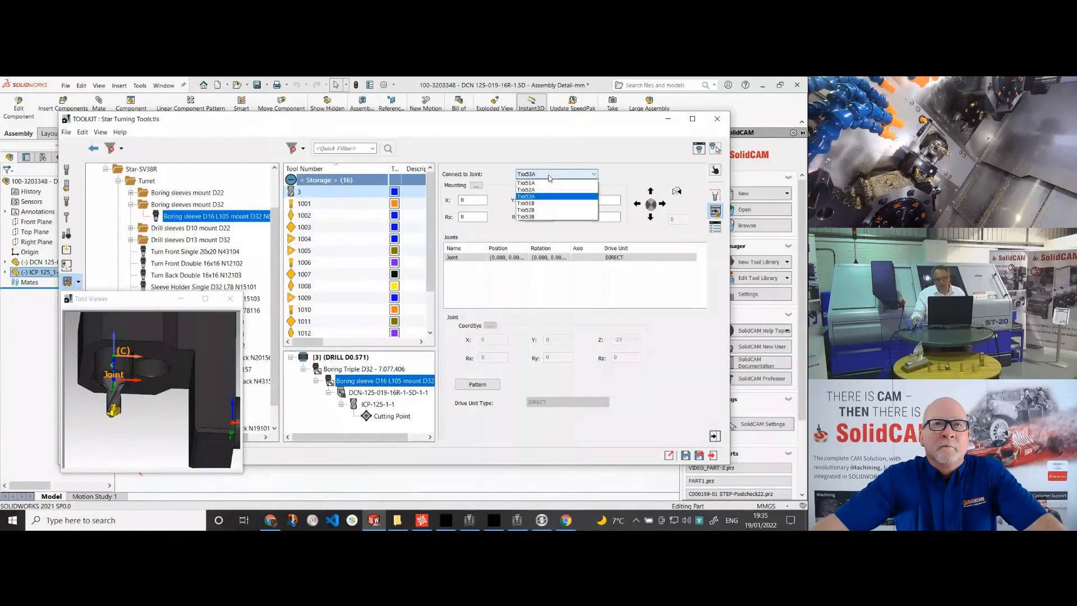
left_click(550, 184)
middle_click_drag(148, 427, 154, 393)
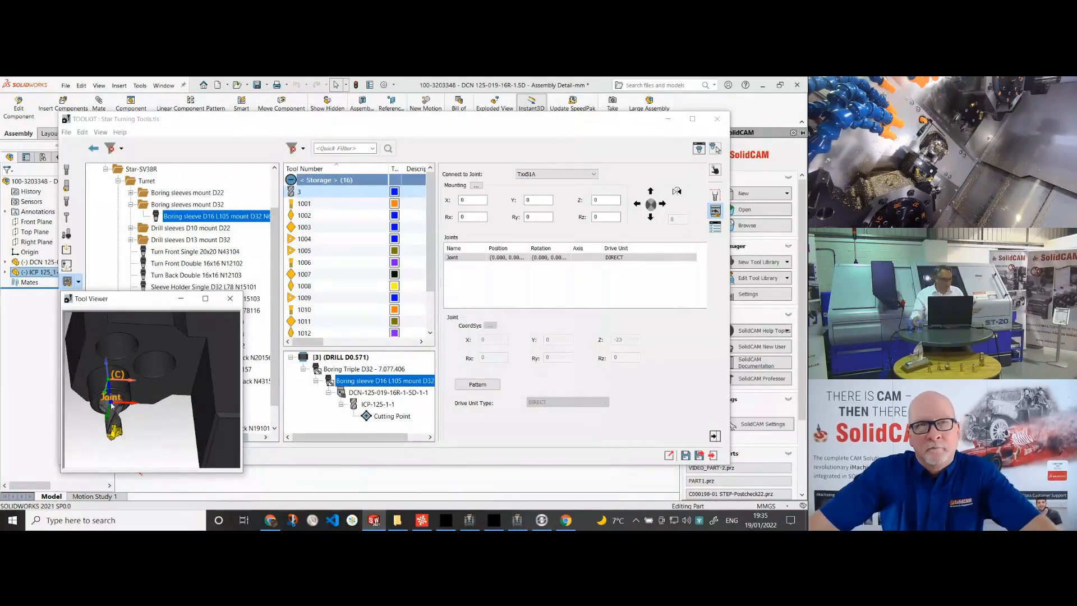
scroll(163, 393, "down", 5)
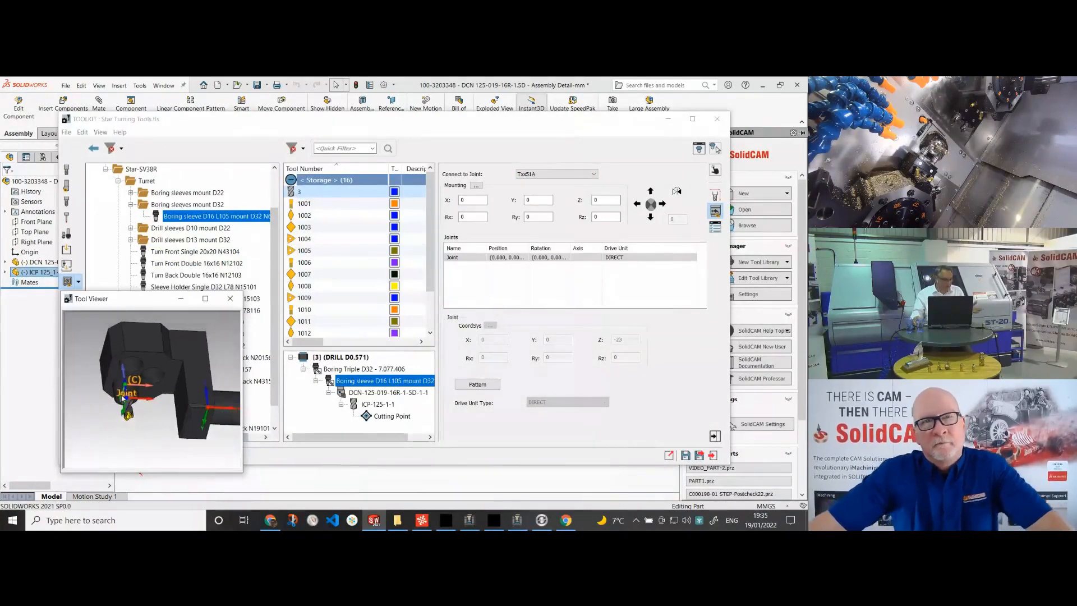
Save and exit the Star Turning Tools library, and close the drill assembly without saving it.
left_click(701, 457)
left_click(700, 456)
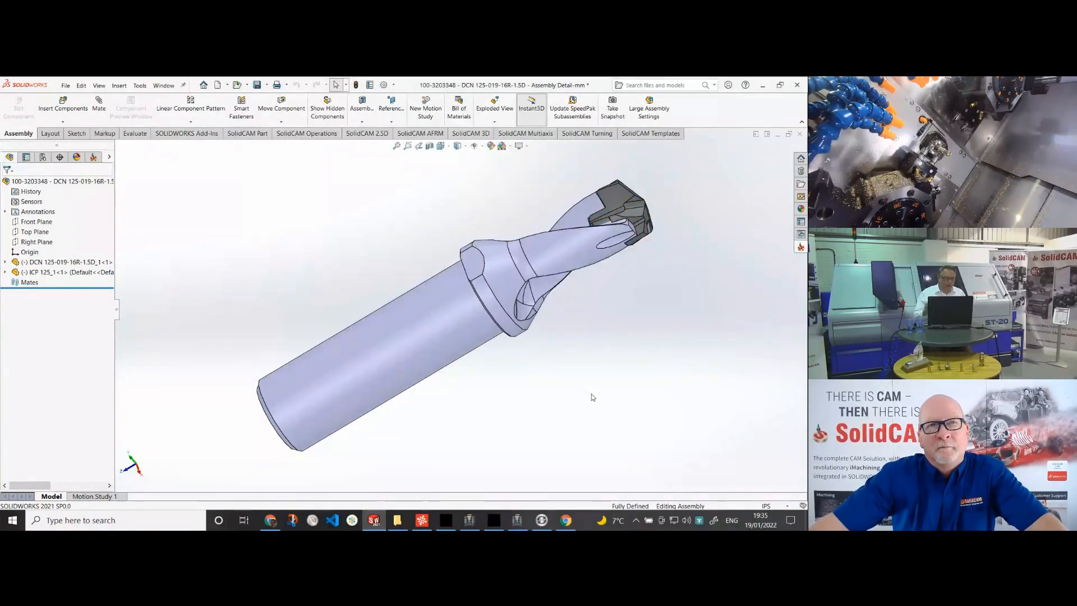
left_click(800, 135)
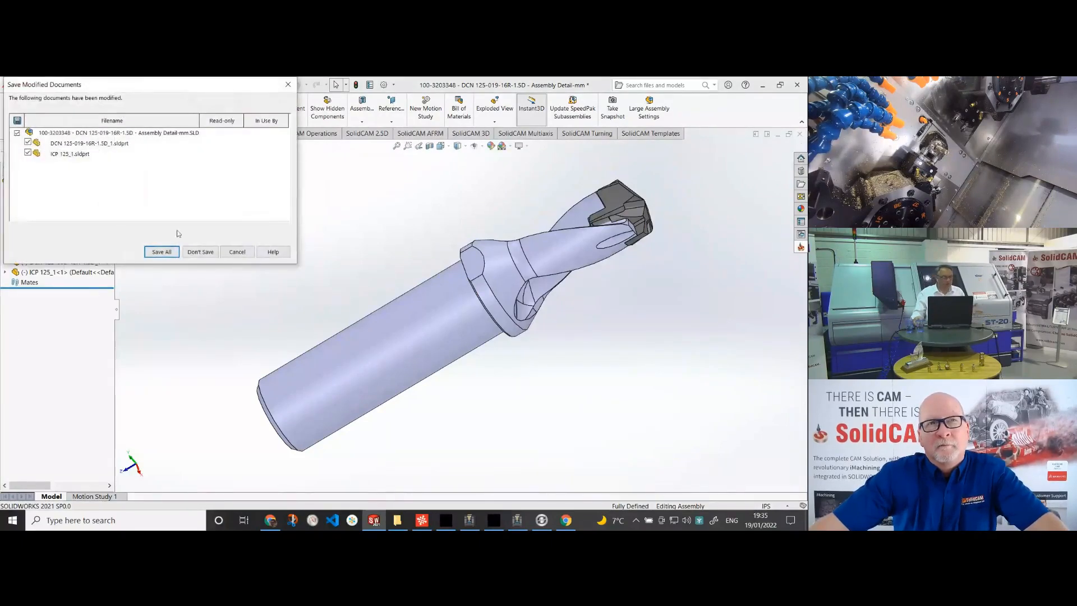
left_click(201, 251)
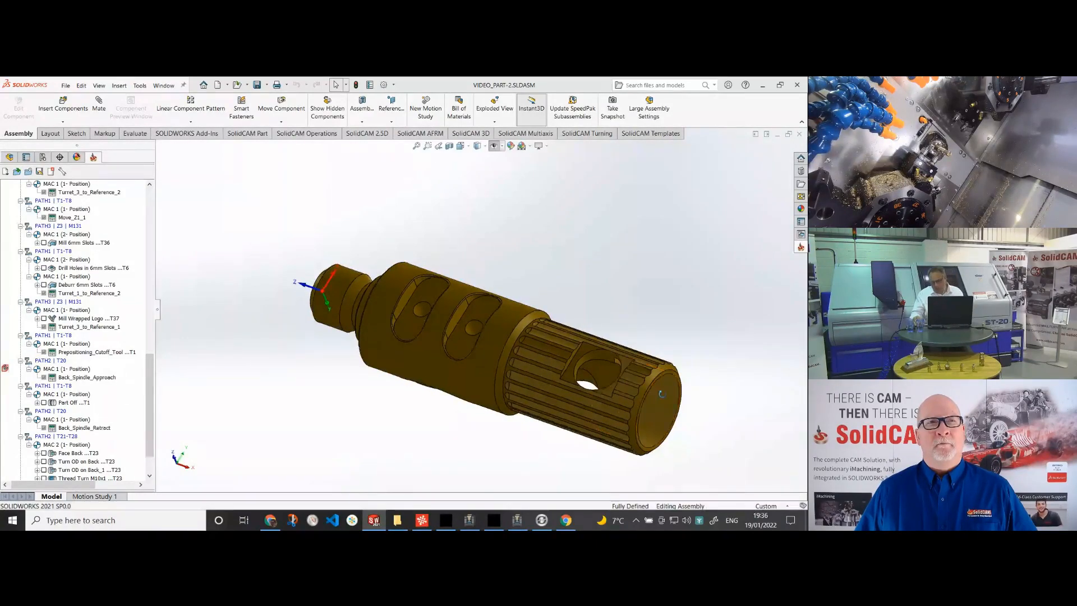
Show the updated stock on VIDEO_PART-2 and examine it through the operations up to Turret_3_to_Reference_3.
middle_click_drag(668, 403, 627, 358)
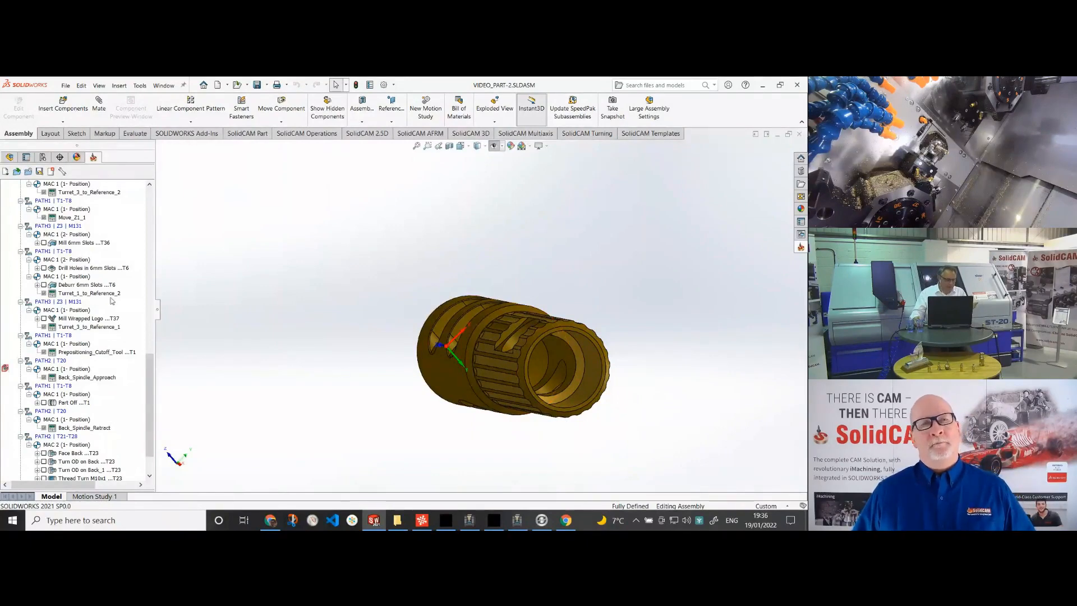
scroll(112, 301, "up", 7)
scroll(66, 391, "up", 12)
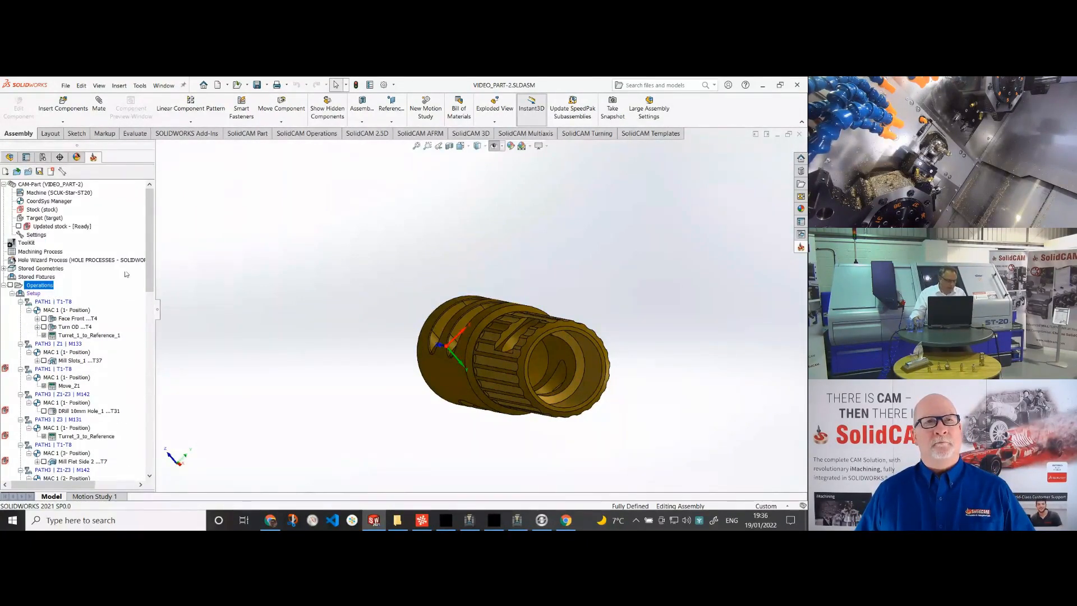
left_click(18, 226)
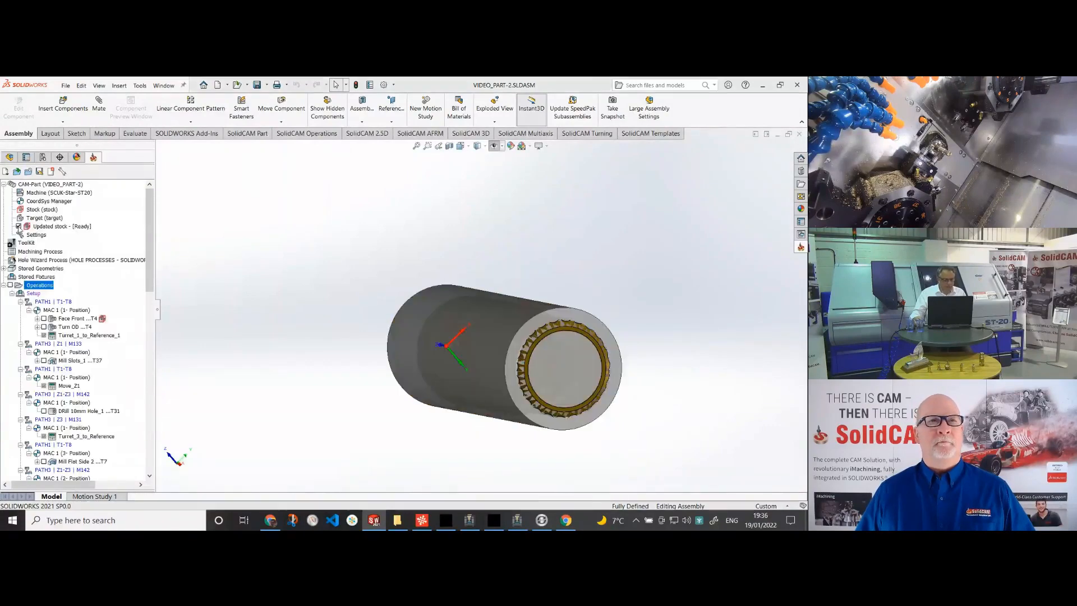
middle_click_drag(517, 351, 550, 364)
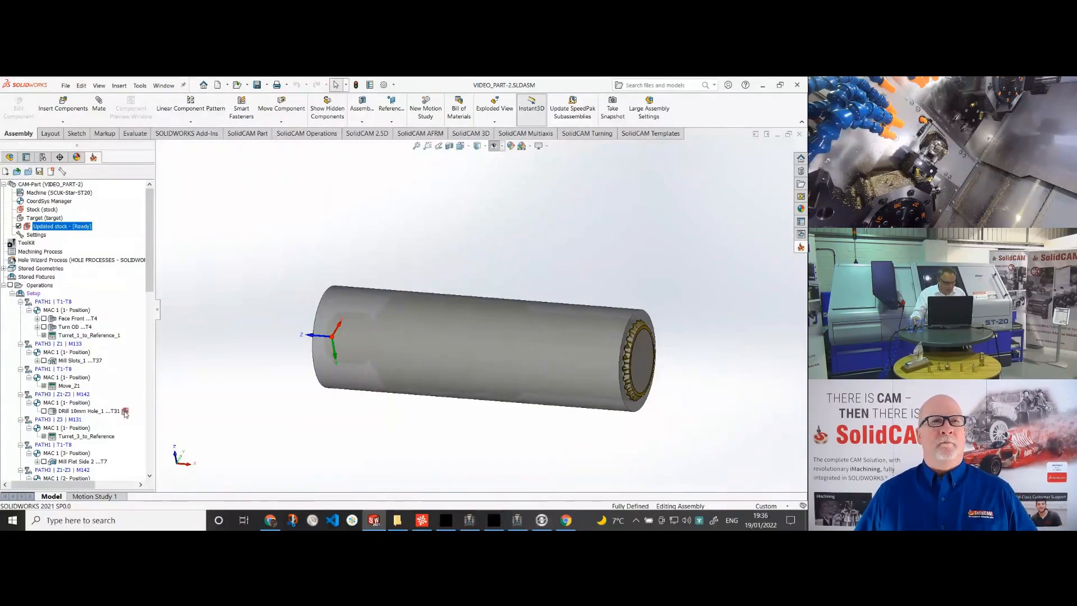
left_click(126, 412)
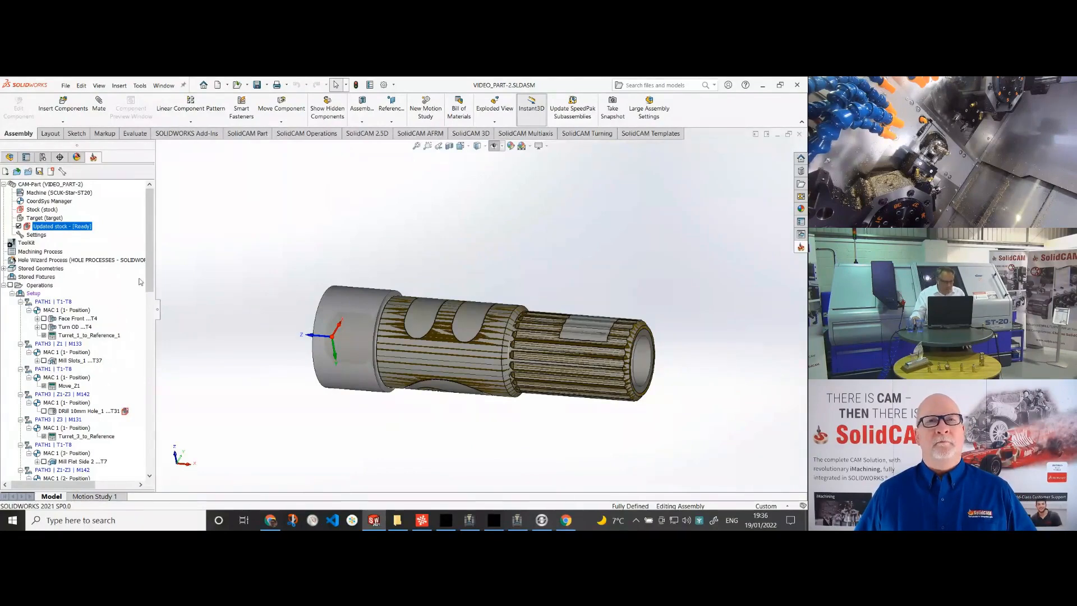
left_click_drag(148, 275, 149, 349)
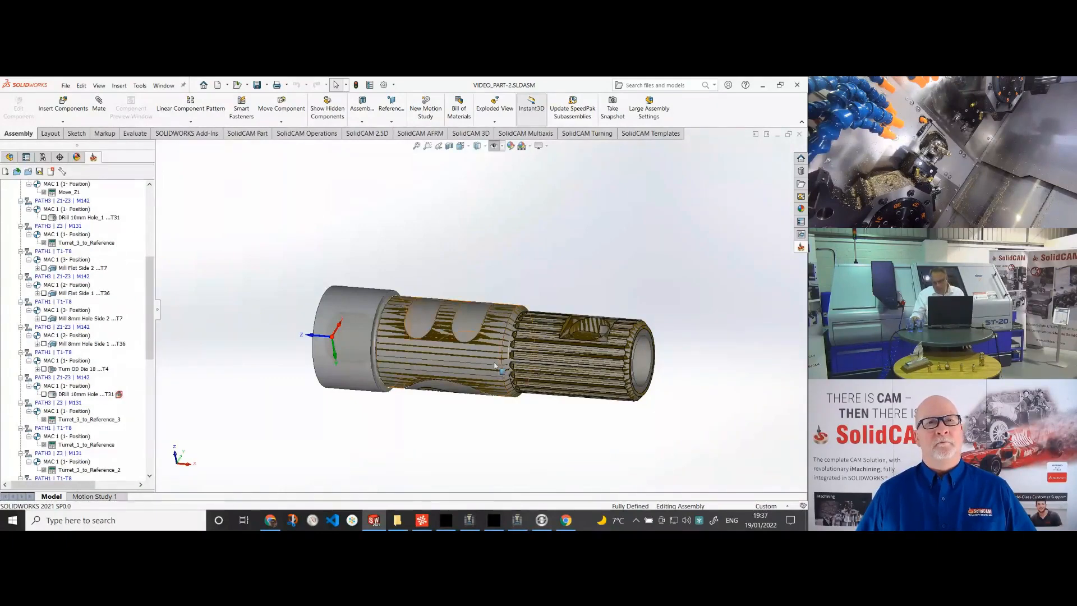
mouse_move(513, 356)
middle_mouse_down()
mouse_move(440, 331)
mouse_move(518, 352)
mouse_move(492, 350)
middle_mouse_up()
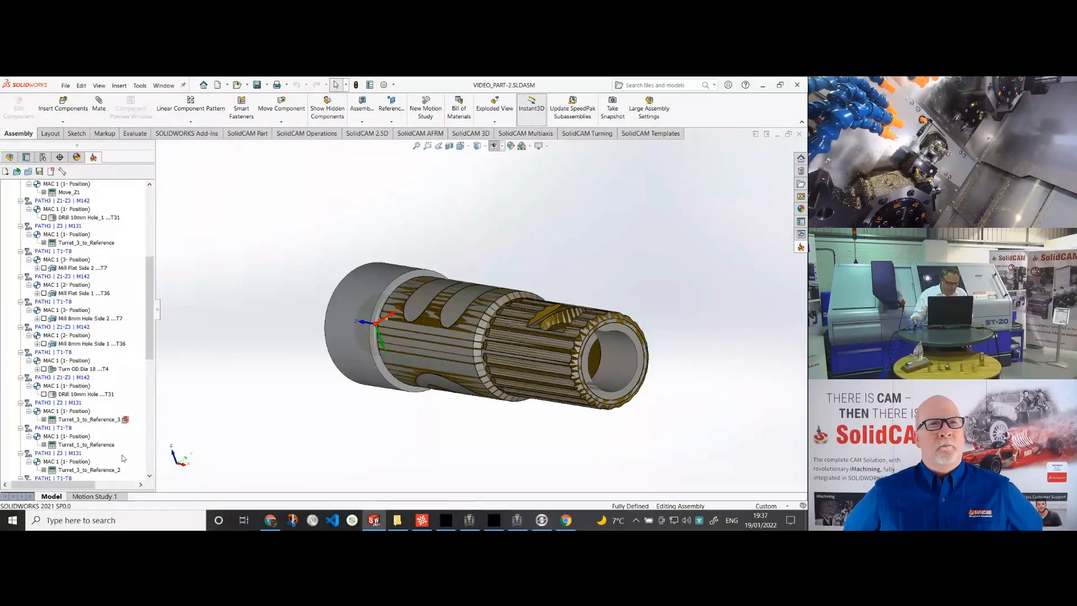
Apply the Drill-Deburr process template after Turret_3_to_Reference_3, using coordinate system MAC 1 (1- Position).
left_click(104, 421)
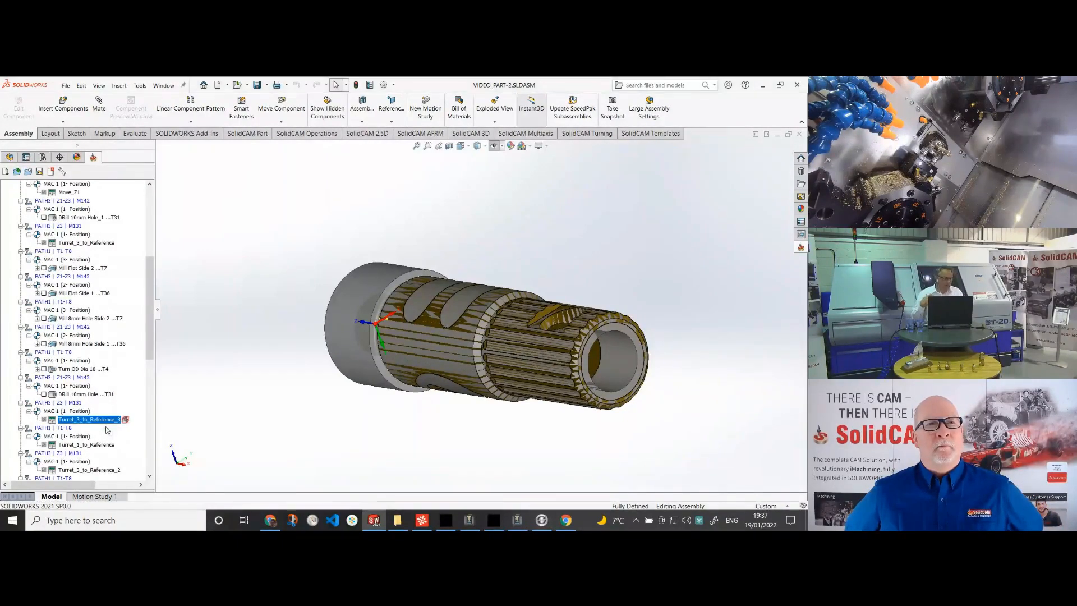
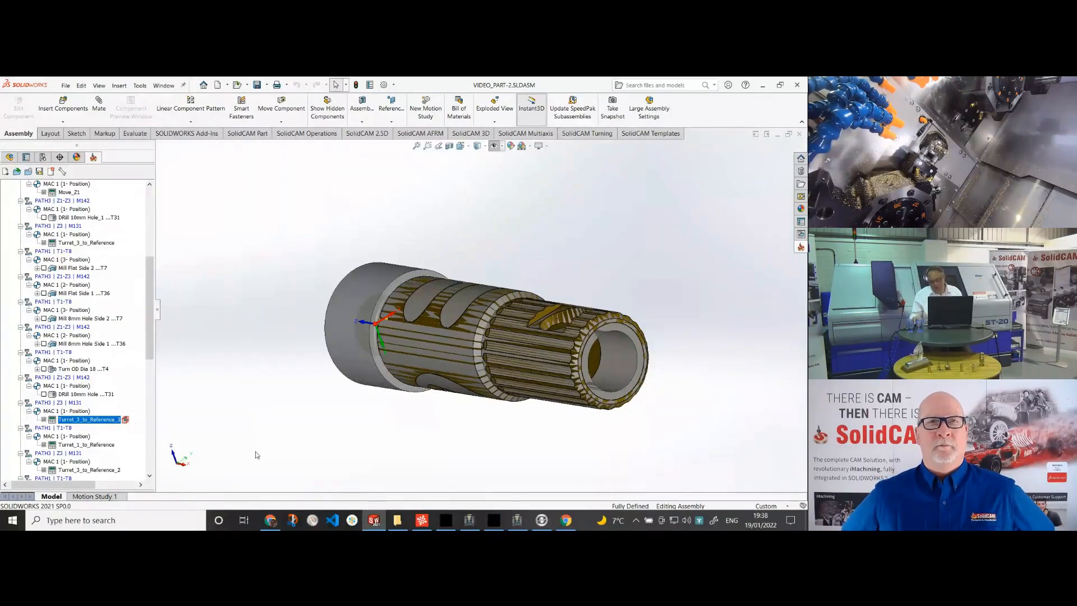
left_click(801, 234)
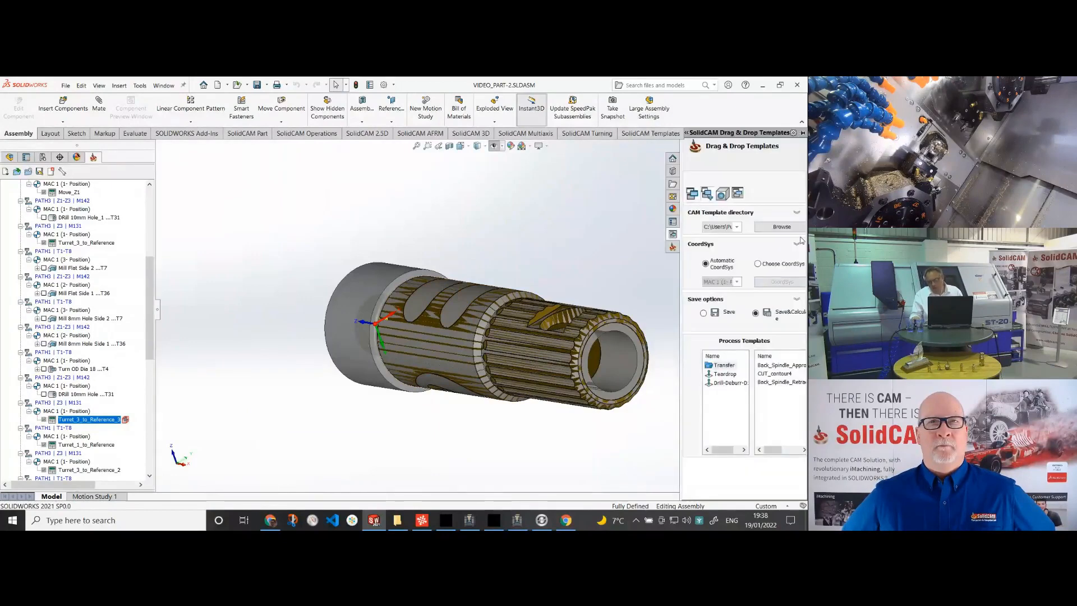
left_click(734, 383)
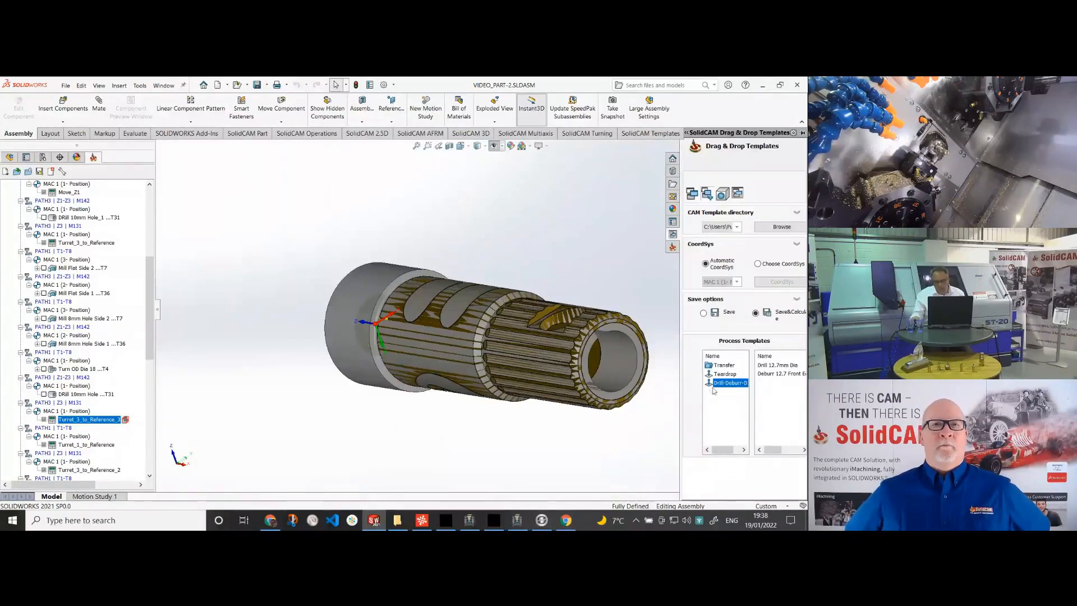
left_click_drag(733, 384, 552, 392)
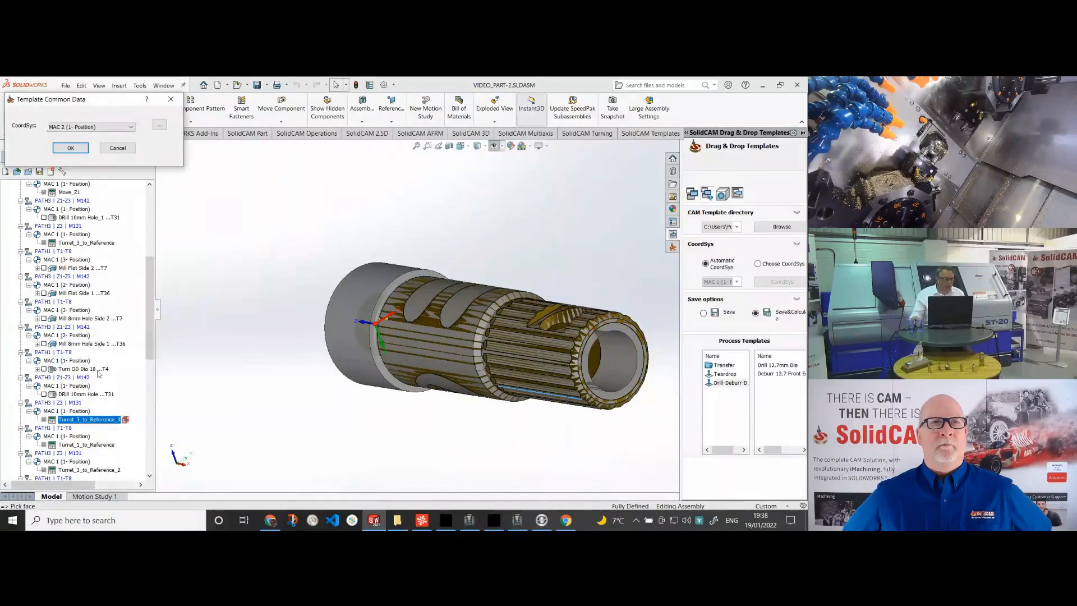
left_click(122, 129)
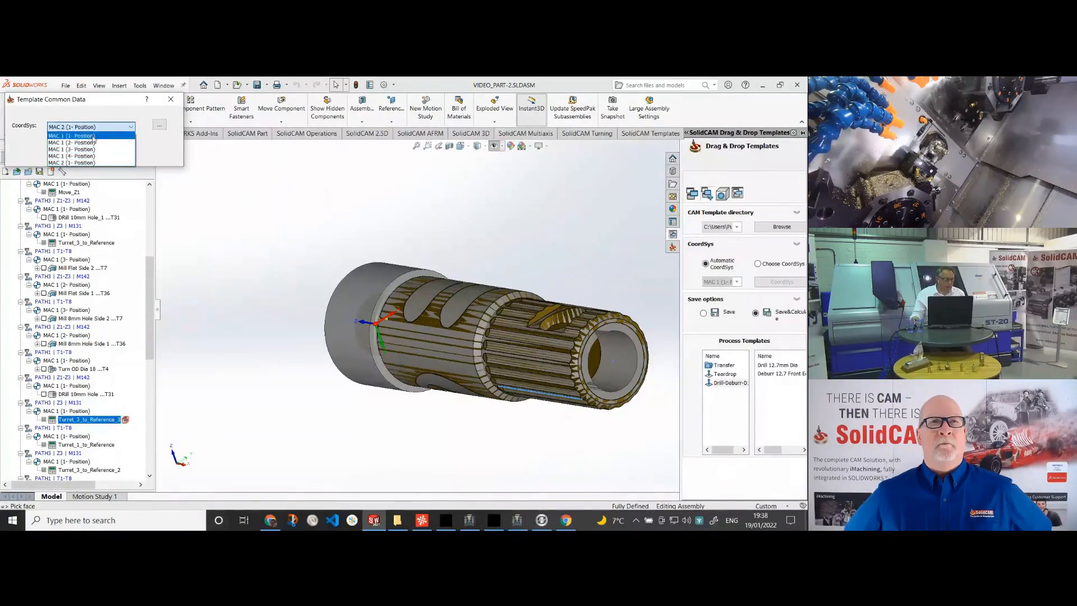
left_click(85, 143)
left_click(77, 150)
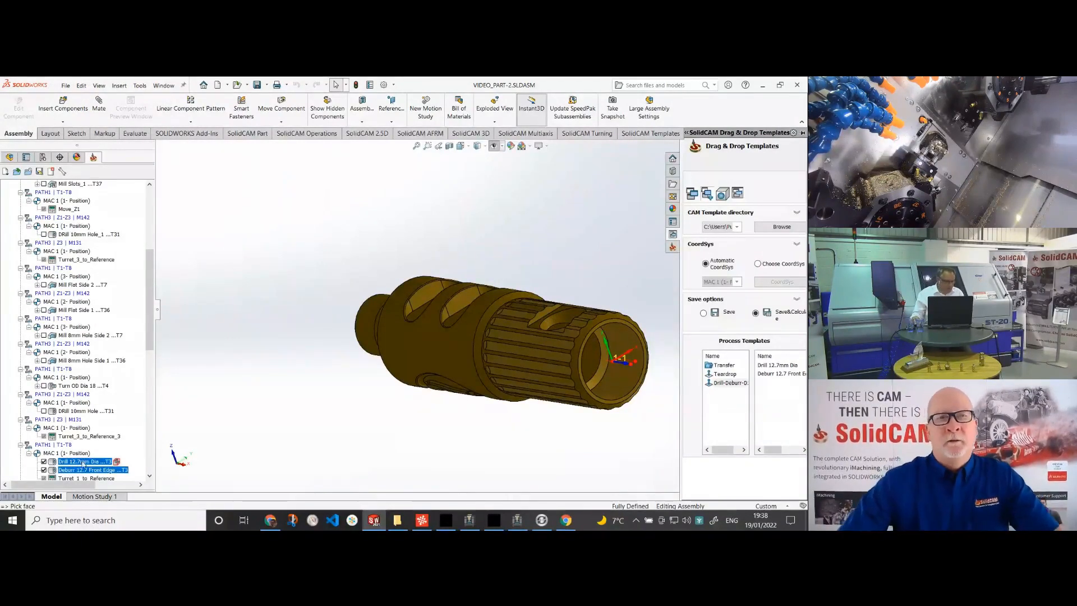
Open the turning simulation for the Drill 12.7mm Dia and Deburr 12.7 Front Edge operations.
right_click(87, 463)
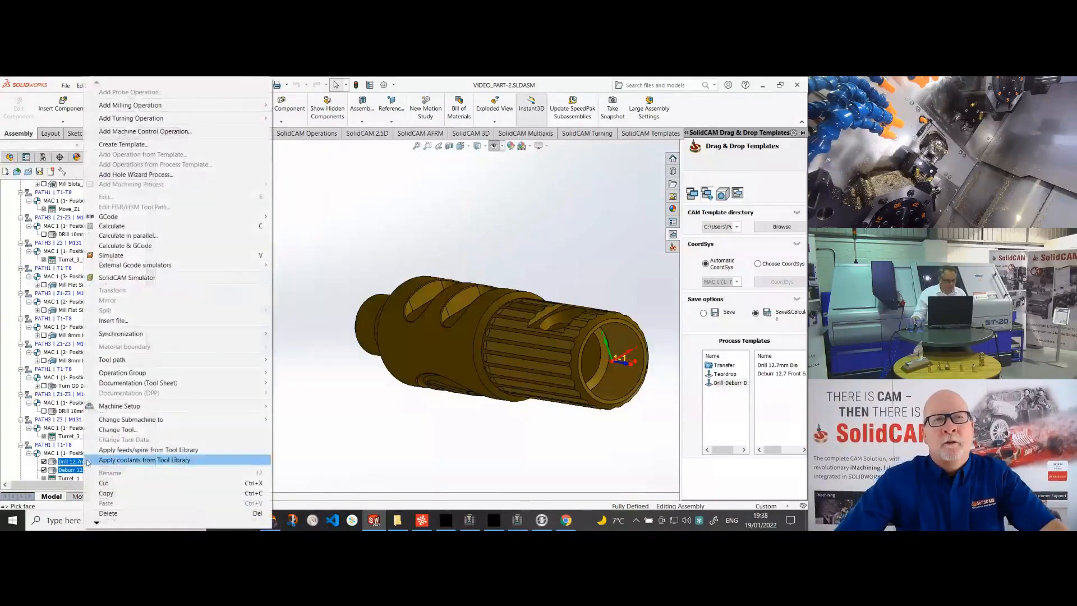
left_click(140, 256)
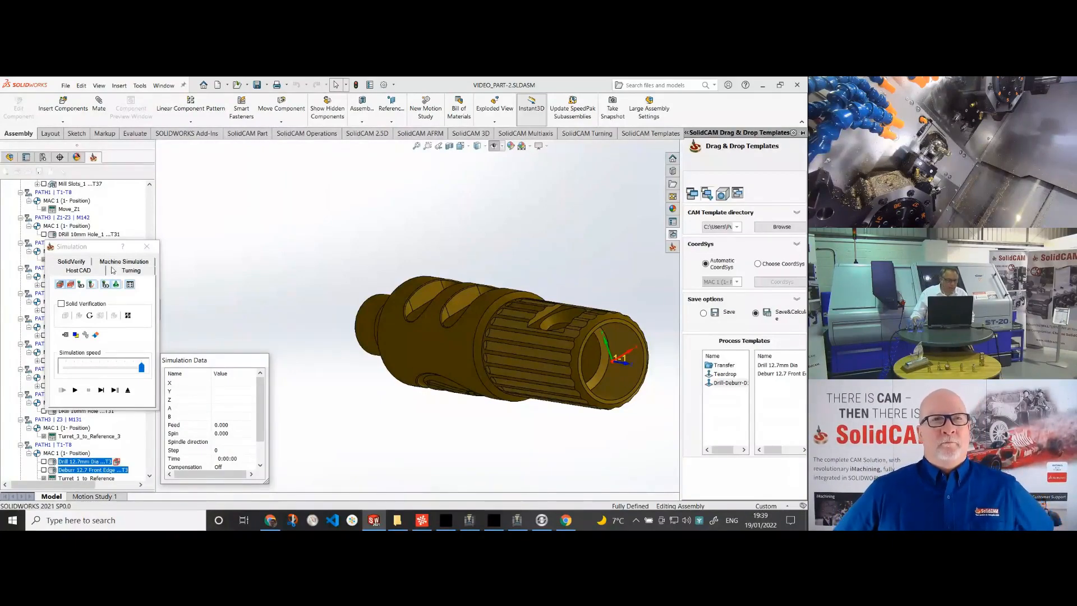
left_click(129, 270)
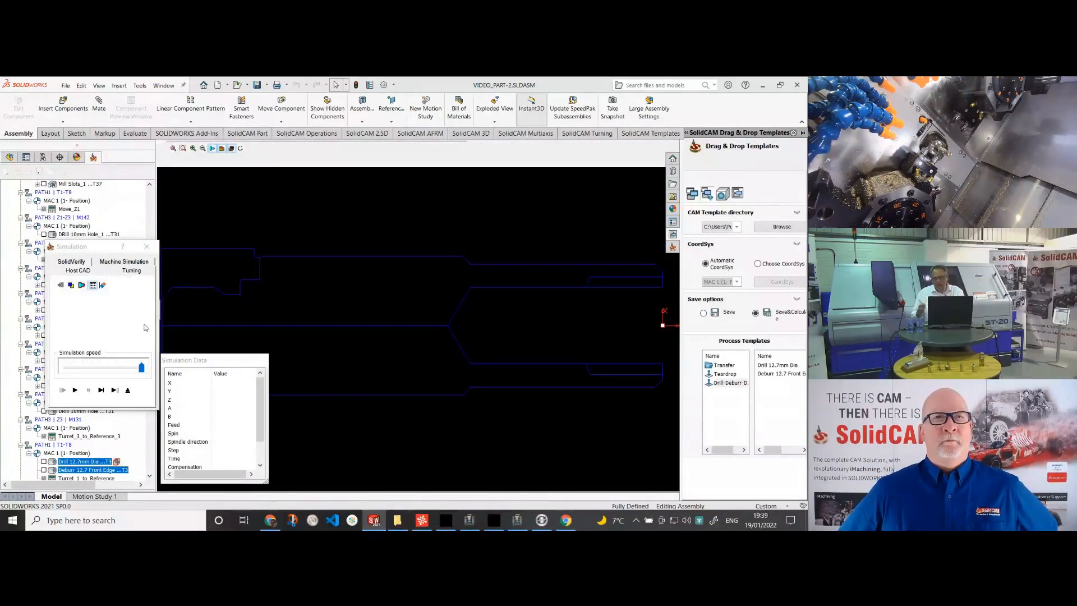
scroll(488, 356, "up", 2)
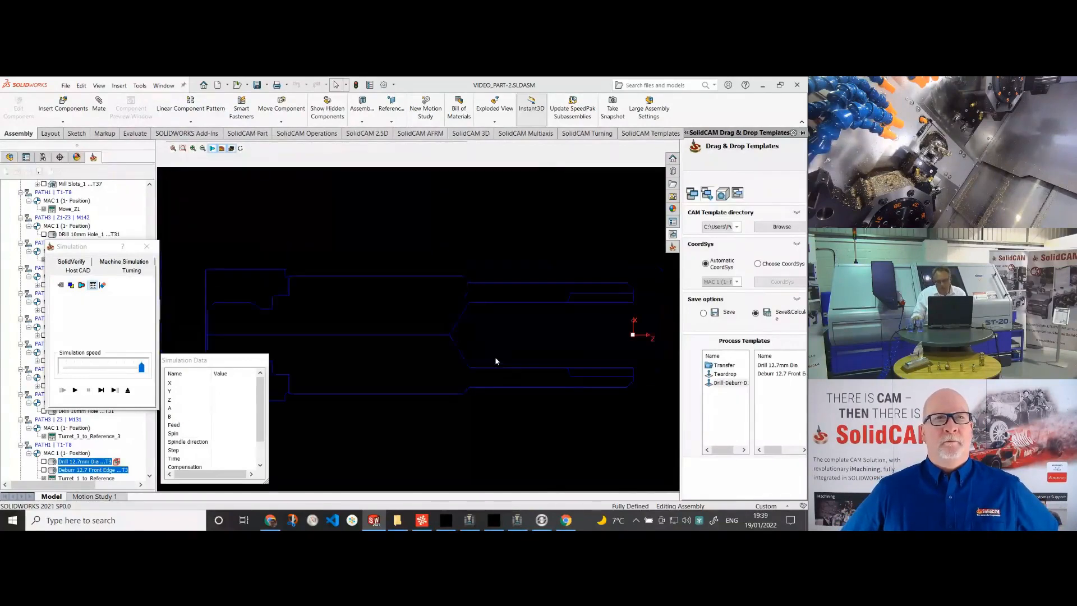
scroll(607, 361, "down", 1)
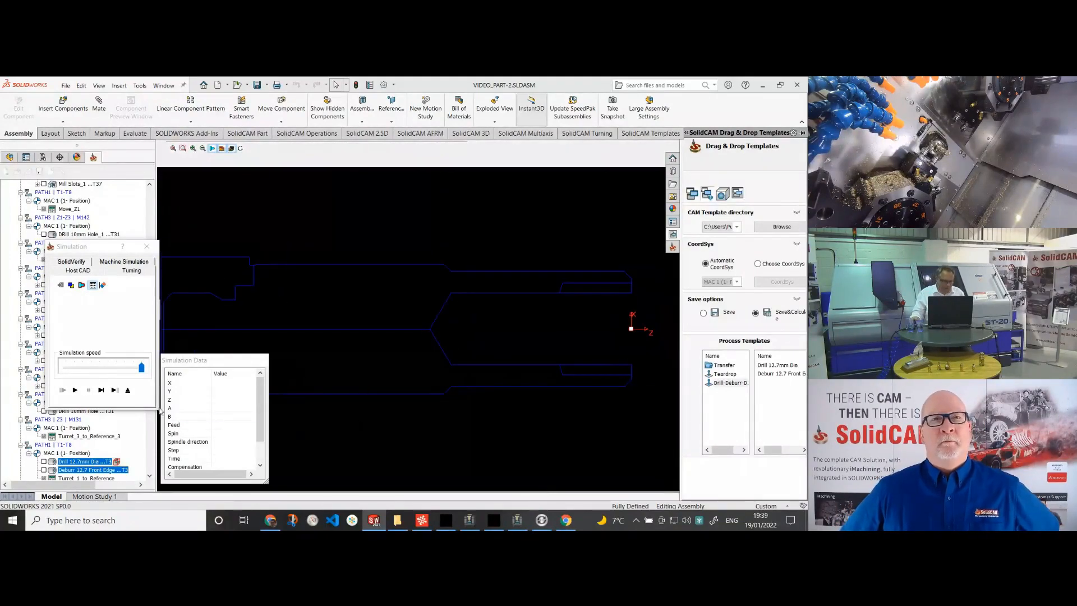
Single-step through the simulated tool moves at the part's front edge, and close the simulation.
left_click(101, 391)
left_click(102, 391)
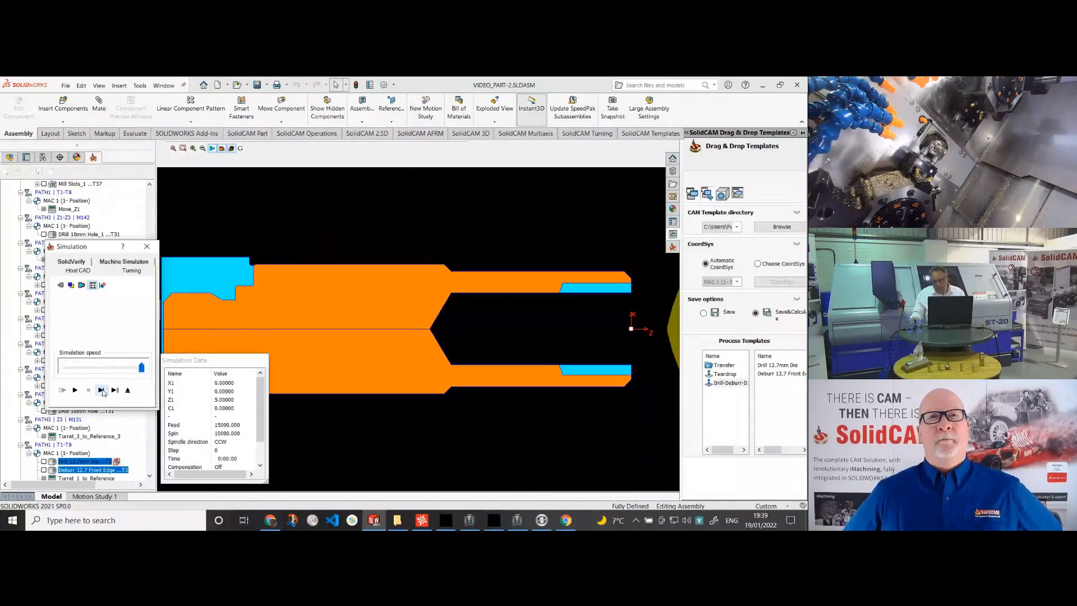
left_click(102, 391)
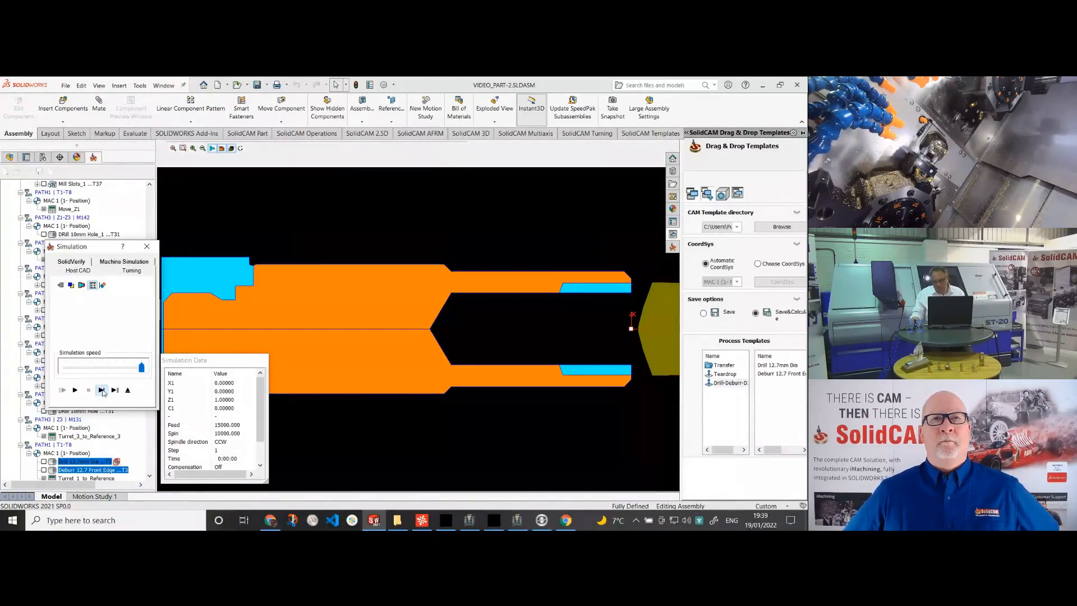
left_click(102, 391)
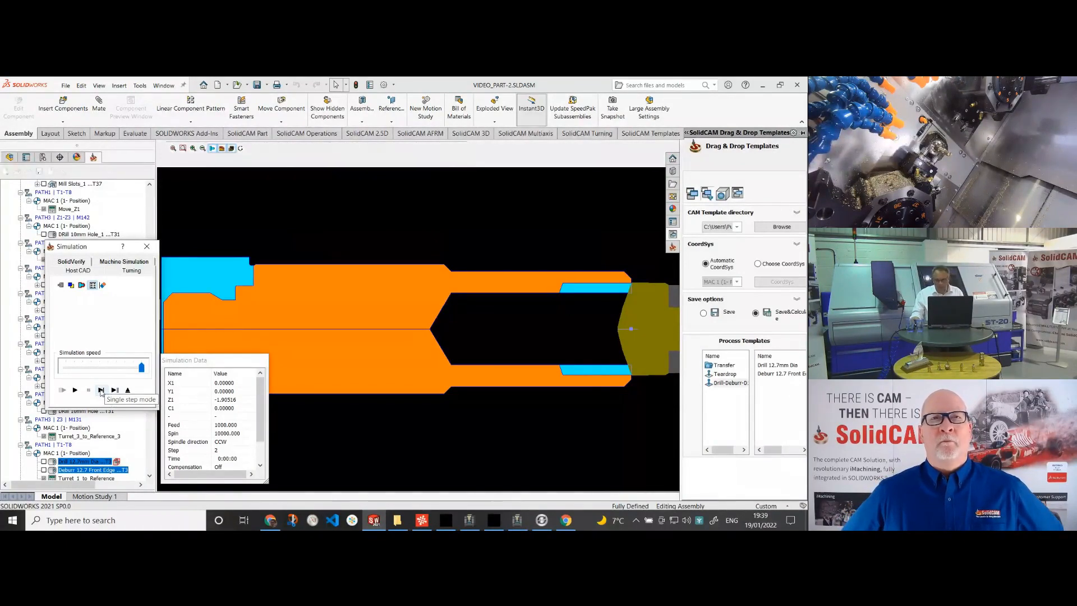
left_click(102, 391)
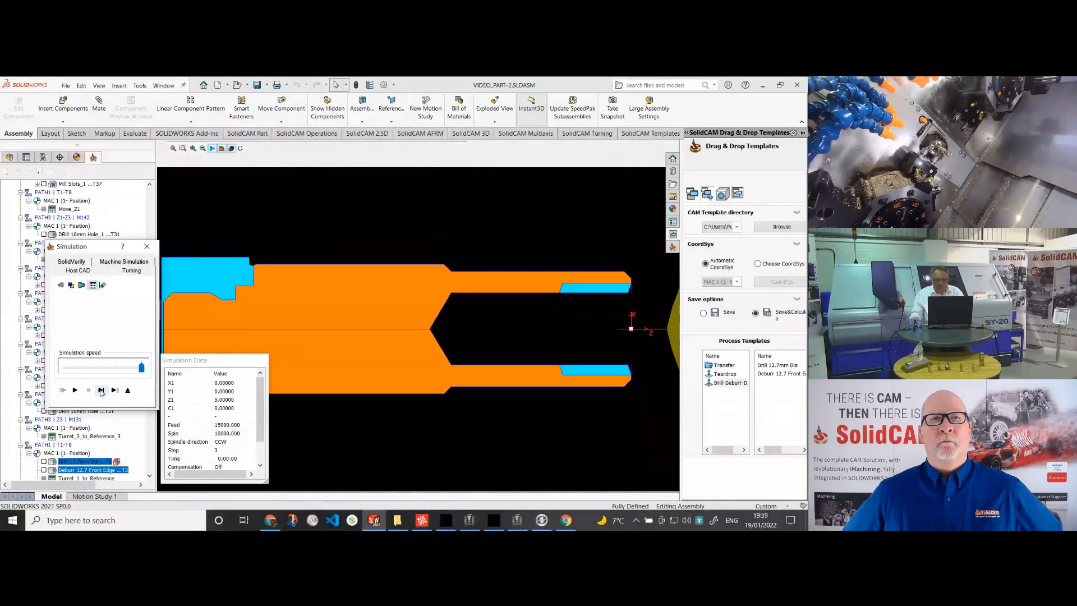
left_click(101, 391)
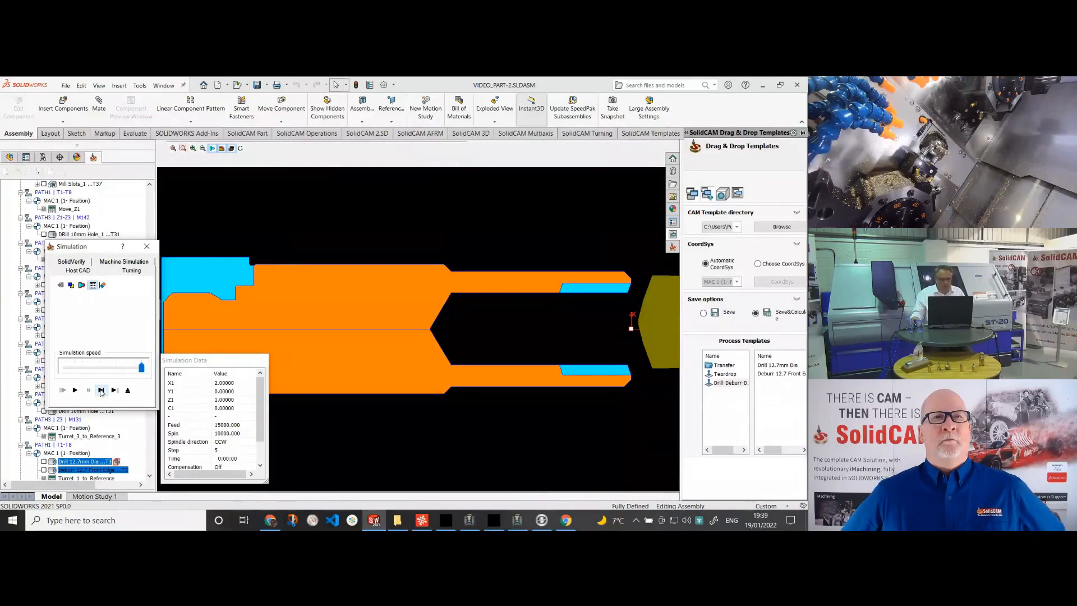
left_click(101, 391)
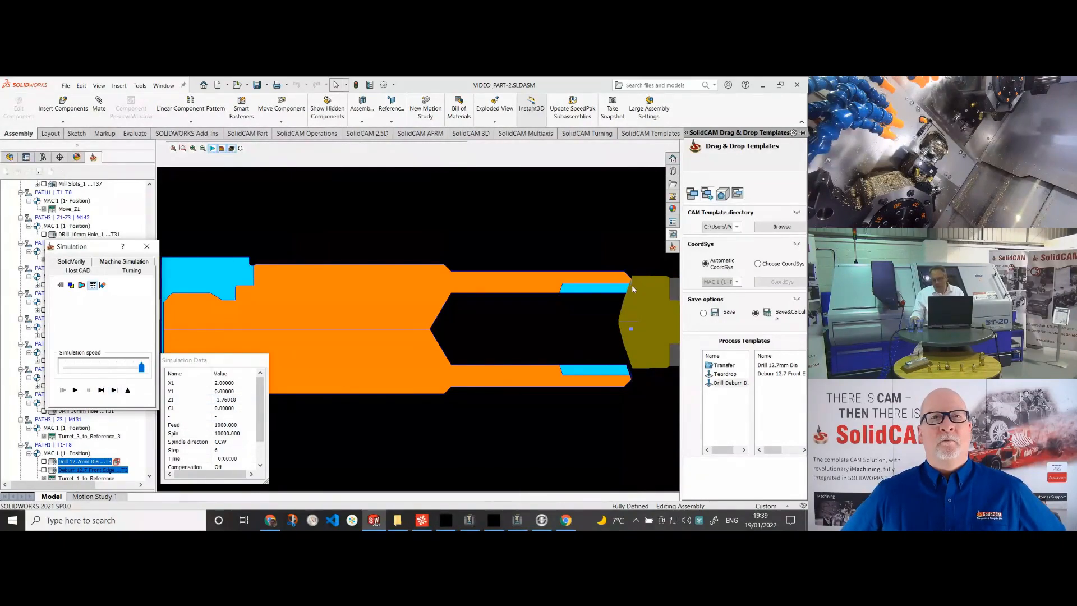
left_click(128, 390)
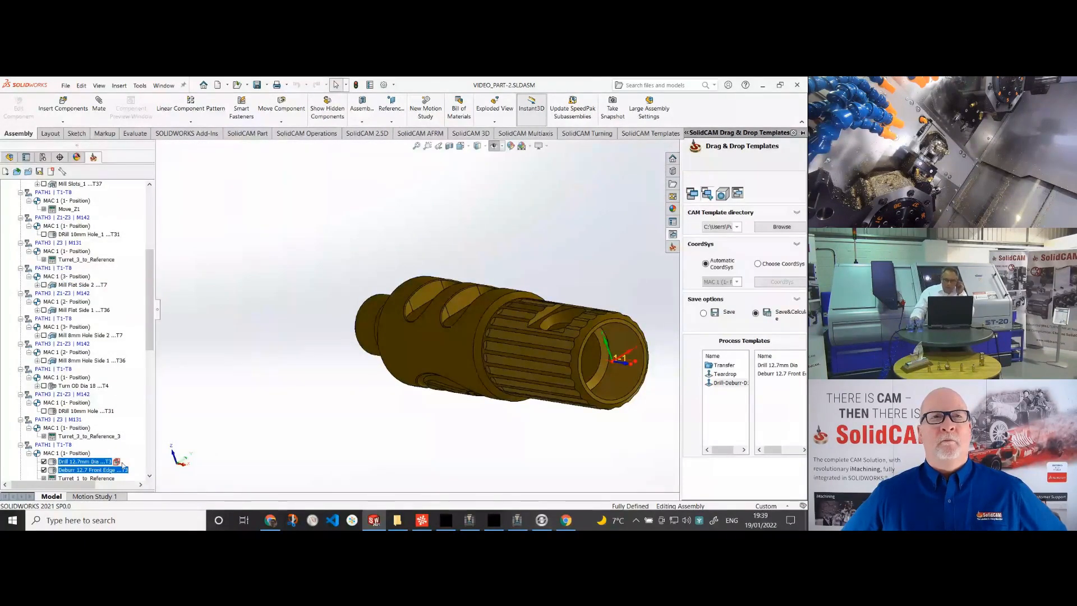
Set the drill end of the Drill 12.7mm Dia operation to the bore's inner circular edge at -9.5086, and save and calculate the operation.
left_click(101, 463)
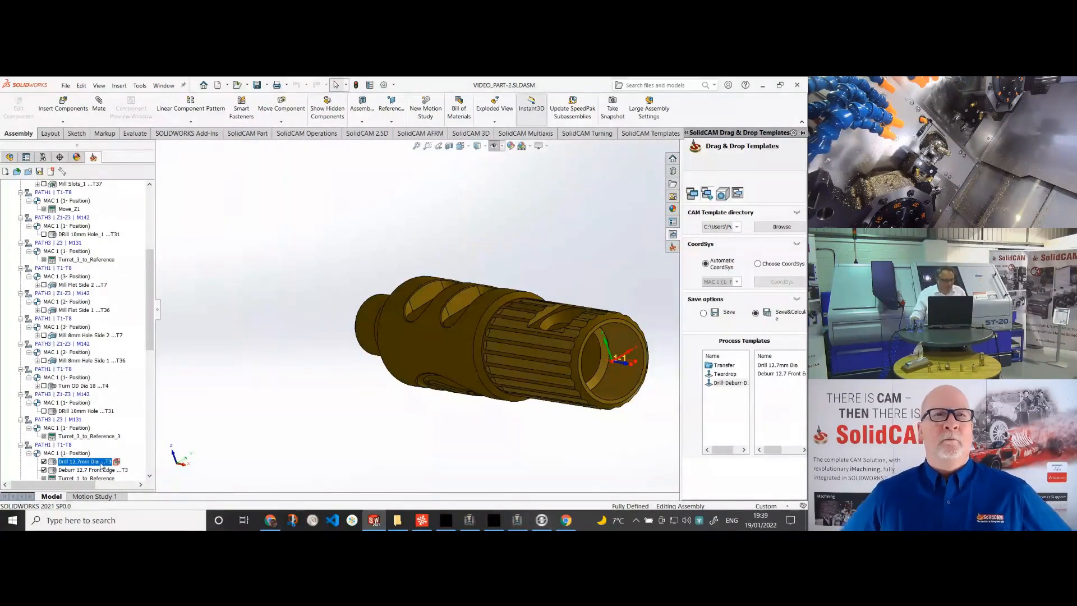
right_click(102, 465)
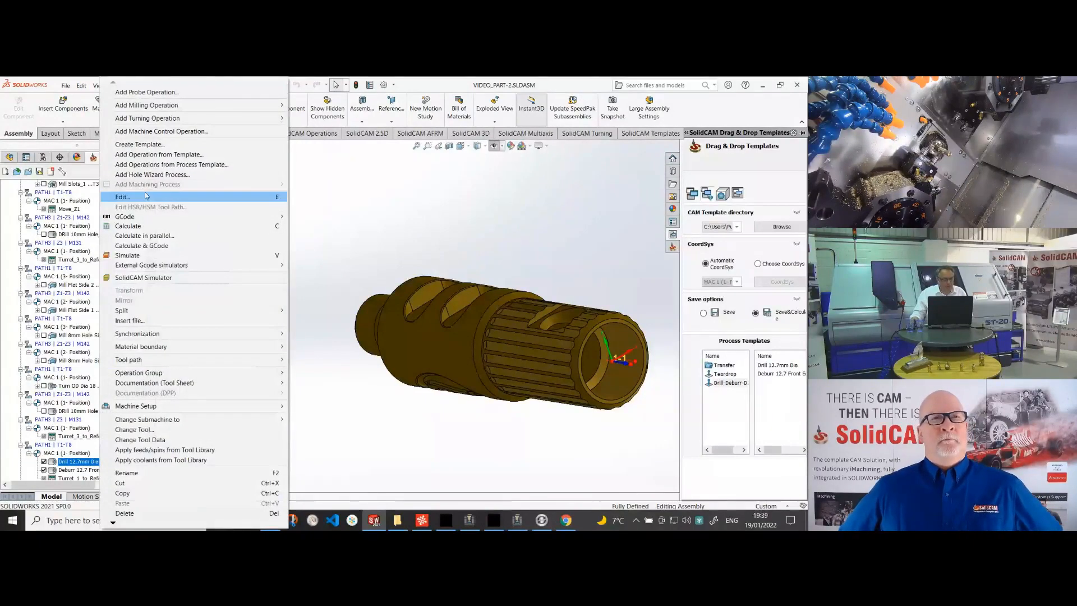
left_click(146, 196)
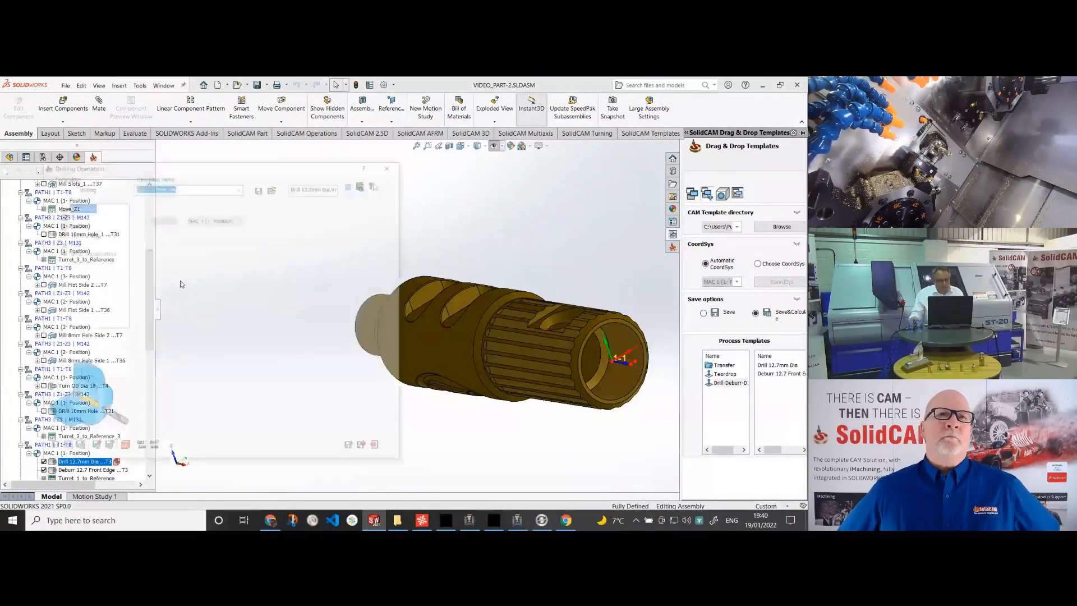
left_click(83, 235)
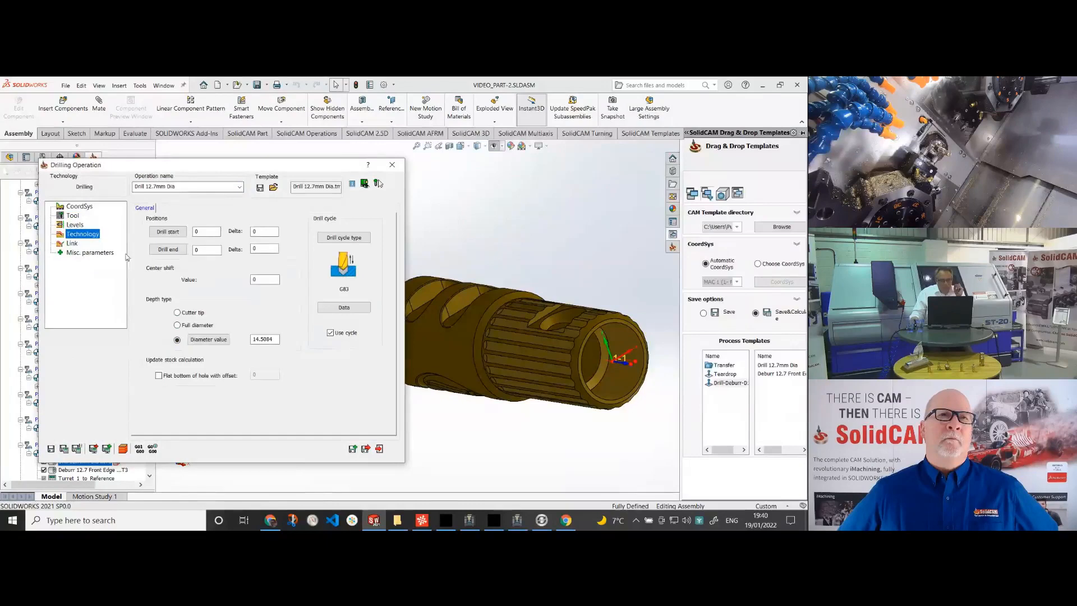
left_click(168, 249)
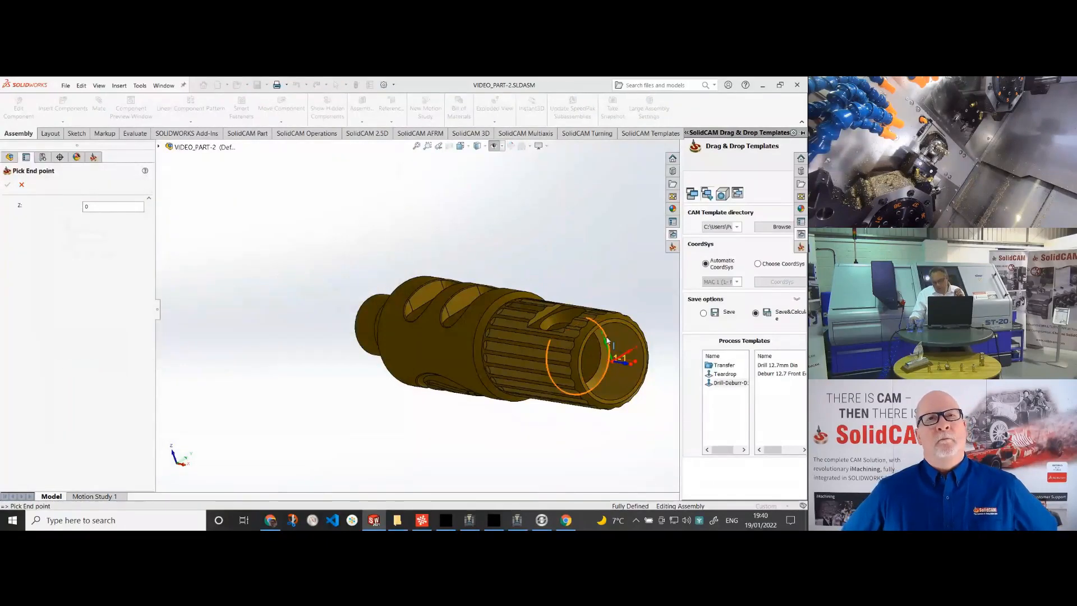
left_click(607, 340)
left_click(7, 185)
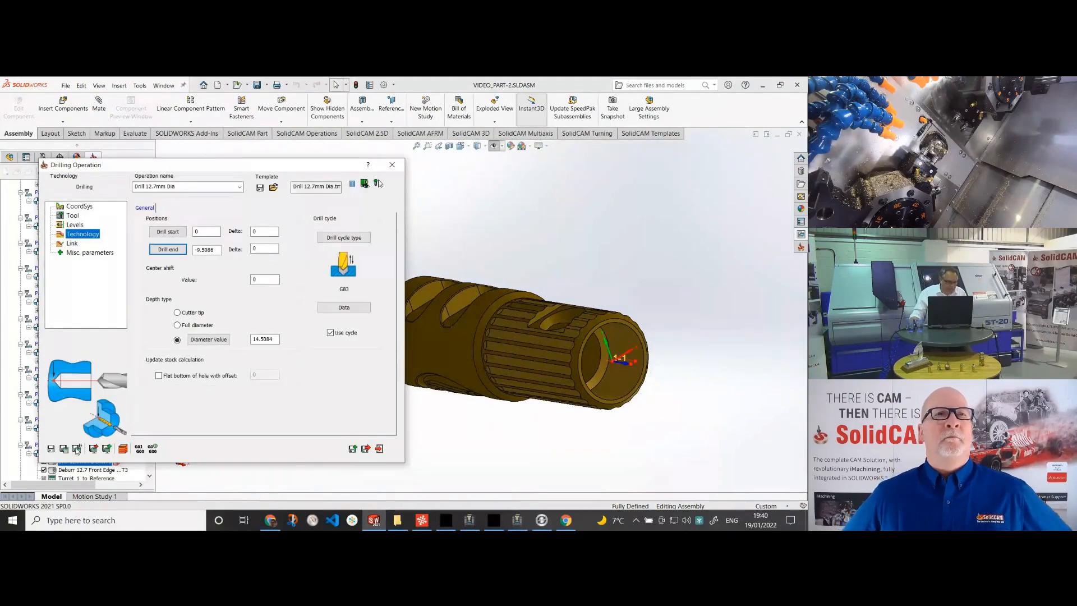
left_click(76, 446)
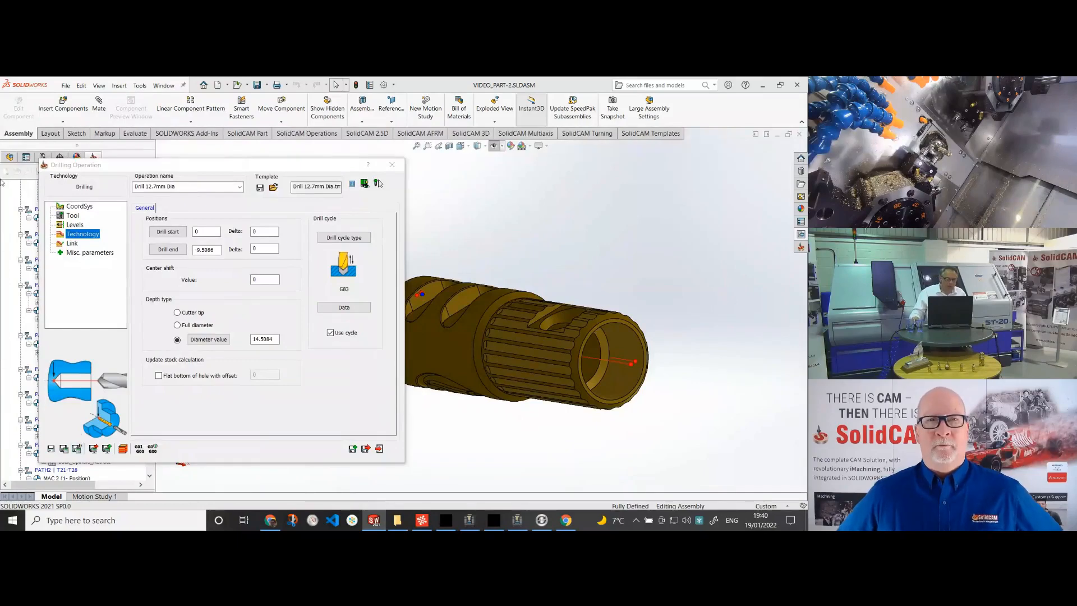
Start the turning simulation from the Drill 12.7mm Dia operation and include the Deburr 12.7 Front Edge operation.
left_click_drag(250, 164, 405, 160)
scroll(138, 388, "up", 3)
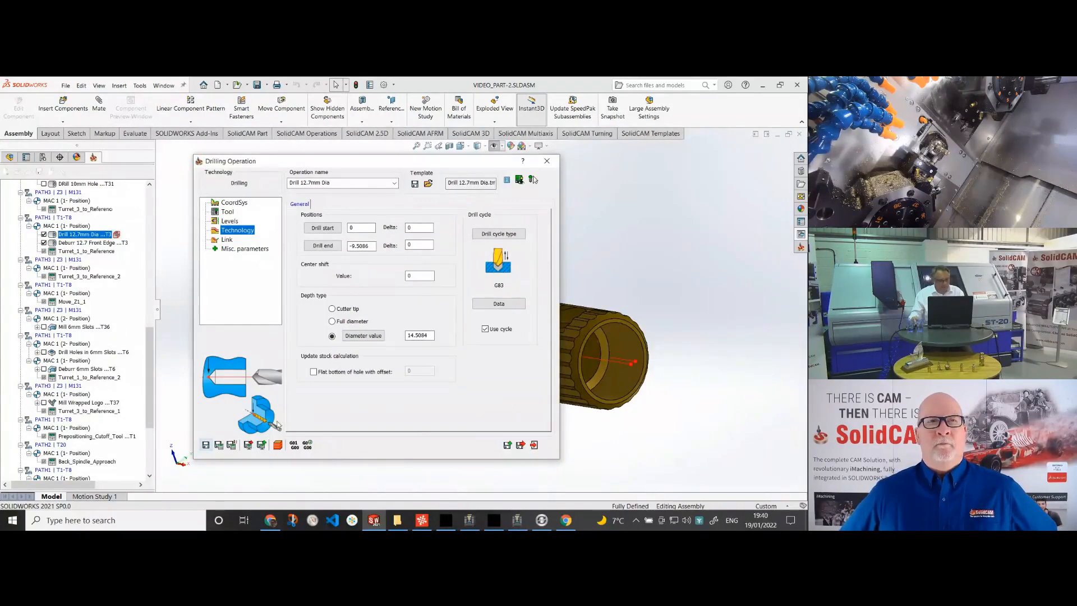
left_click(279, 445)
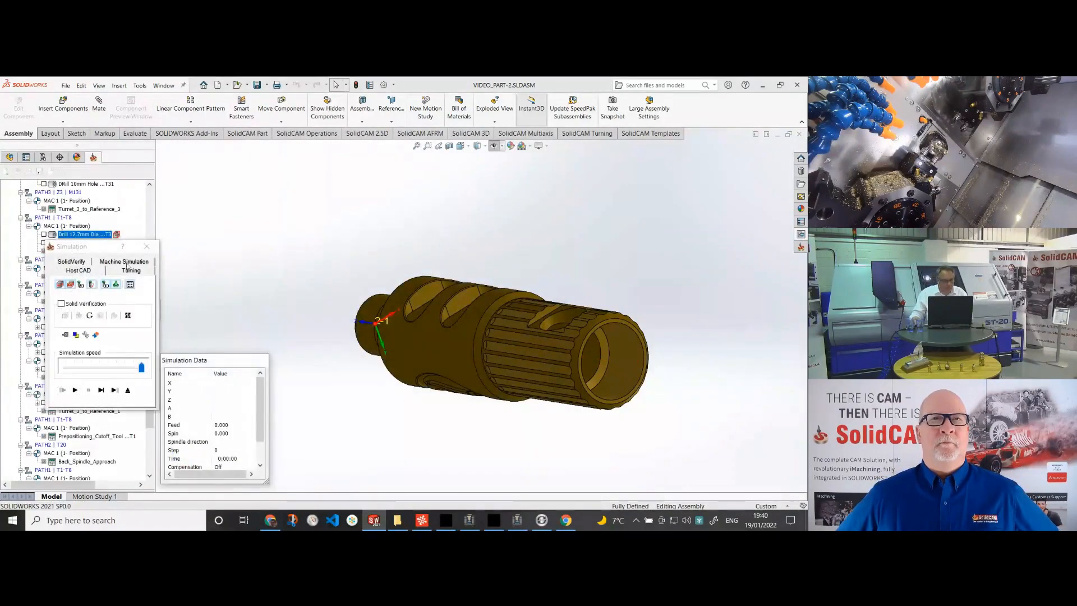
left_click(129, 269)
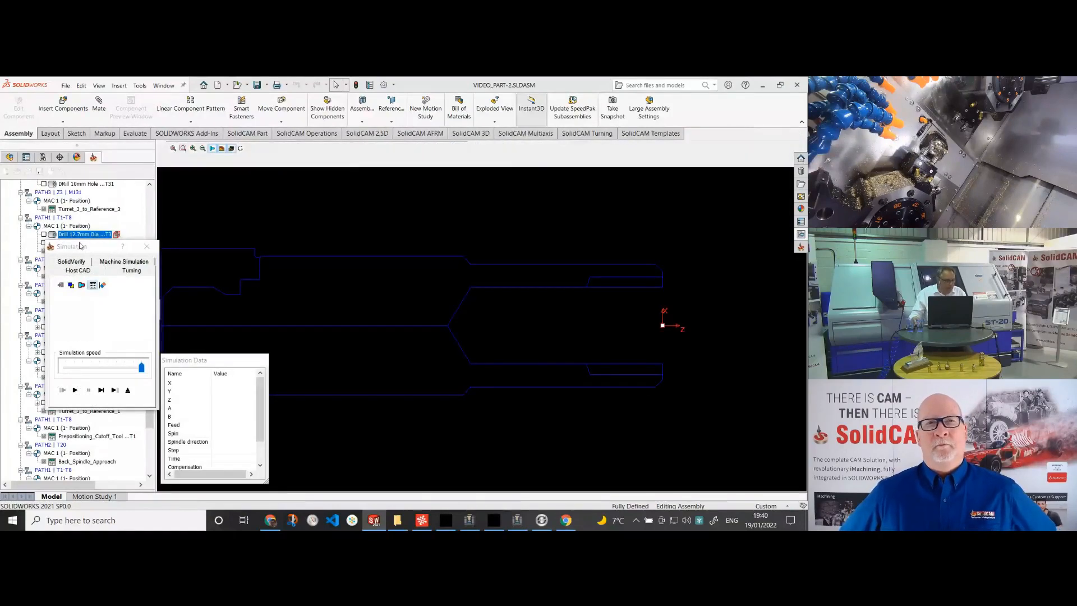
left_click_drag(79, 245, 66, 288)
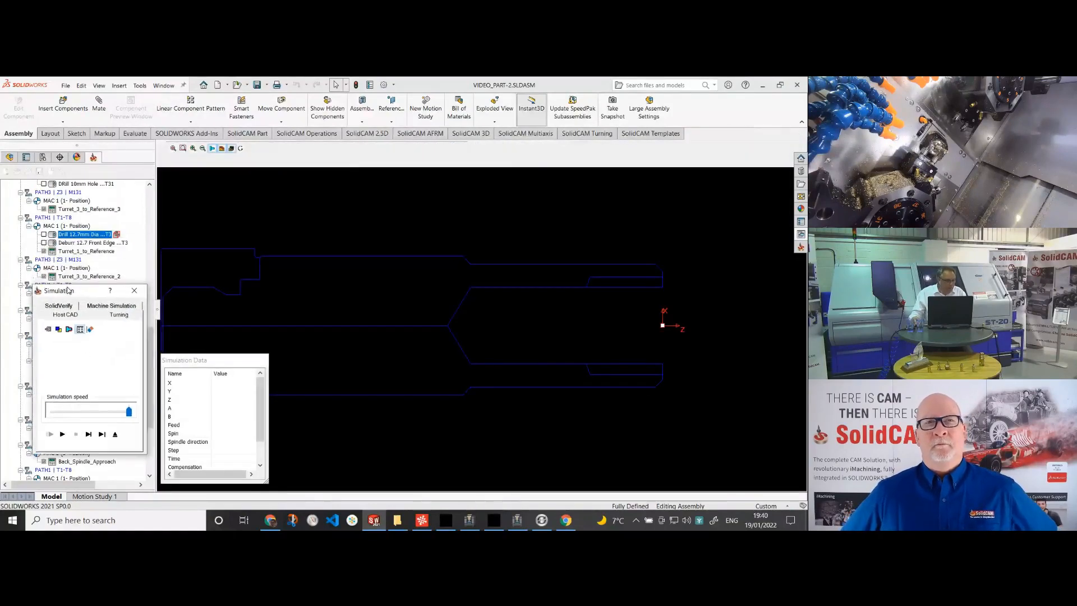
left_click(87, 242, "ctrl")
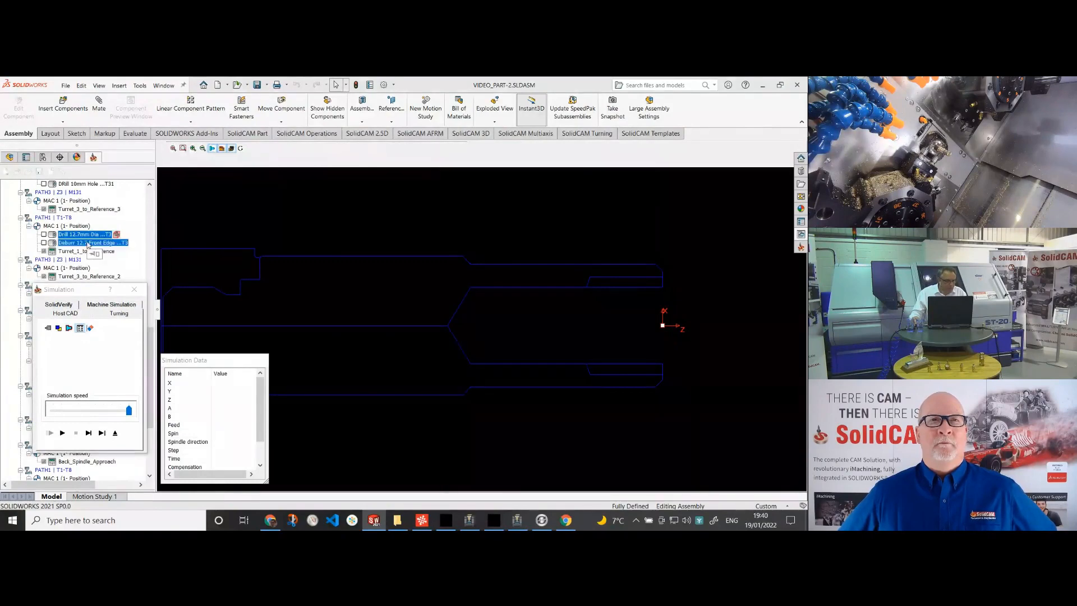
Single-step through the recalculated drilling and deburring moves in the turning simulation.
left_click(89, 432)
left_click(89, 432)
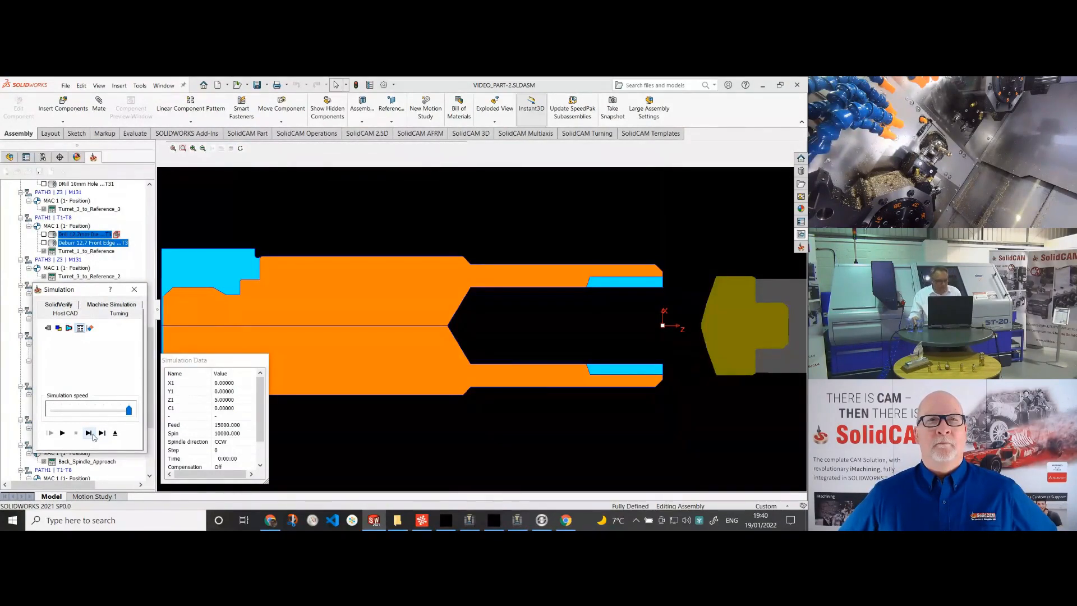
left_click(89, 433)
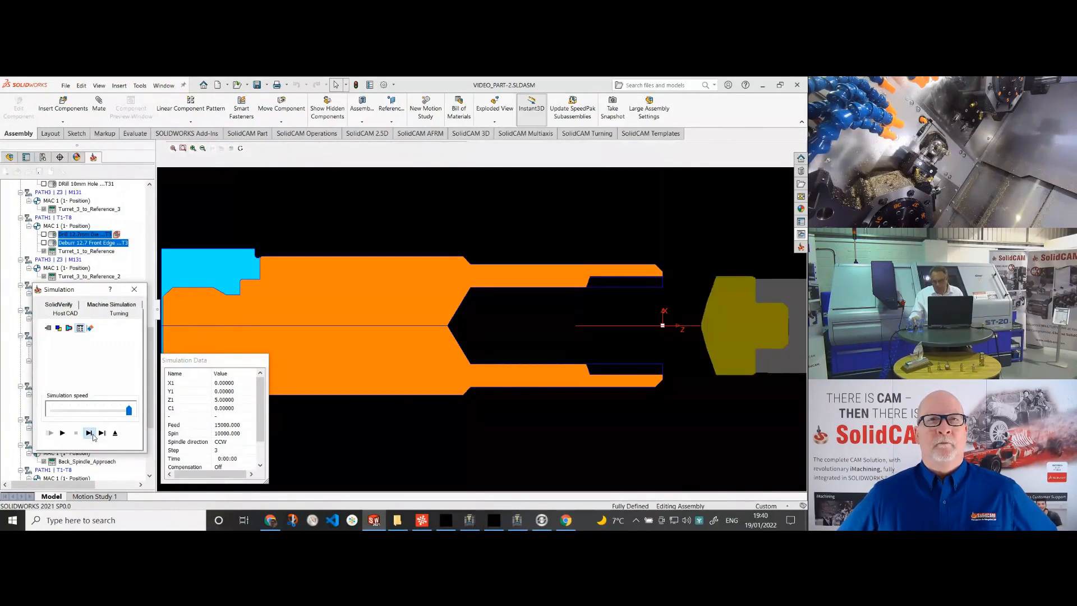
left_click(93, 436)
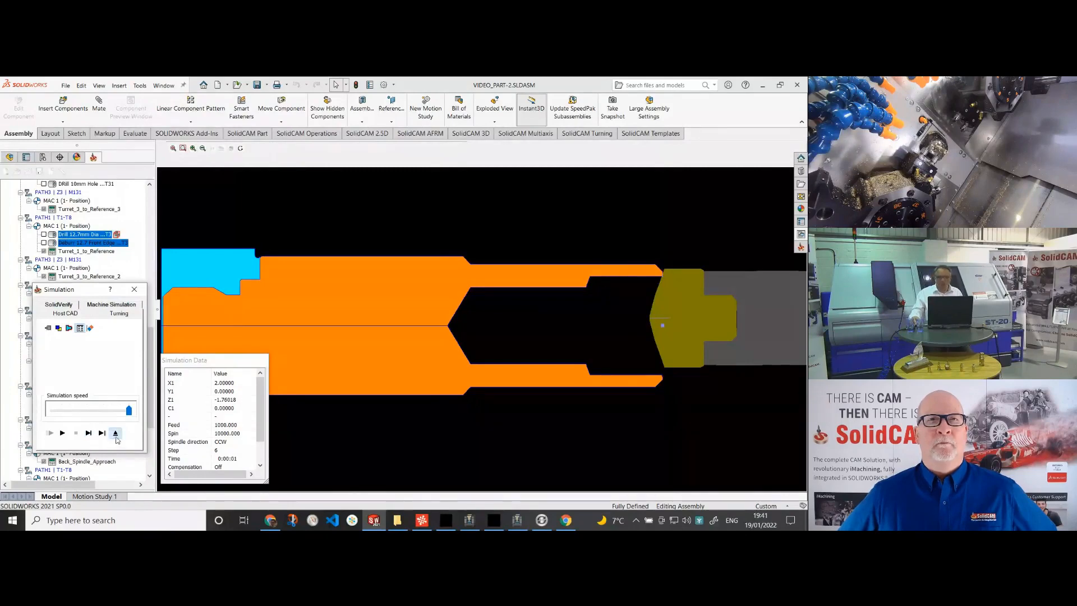
Close the simulation and the drilling operation, and hide the tool paths of Drill 12.7mm Dia and Deburr 12.7 Front Edge.
left_click(115, 434)
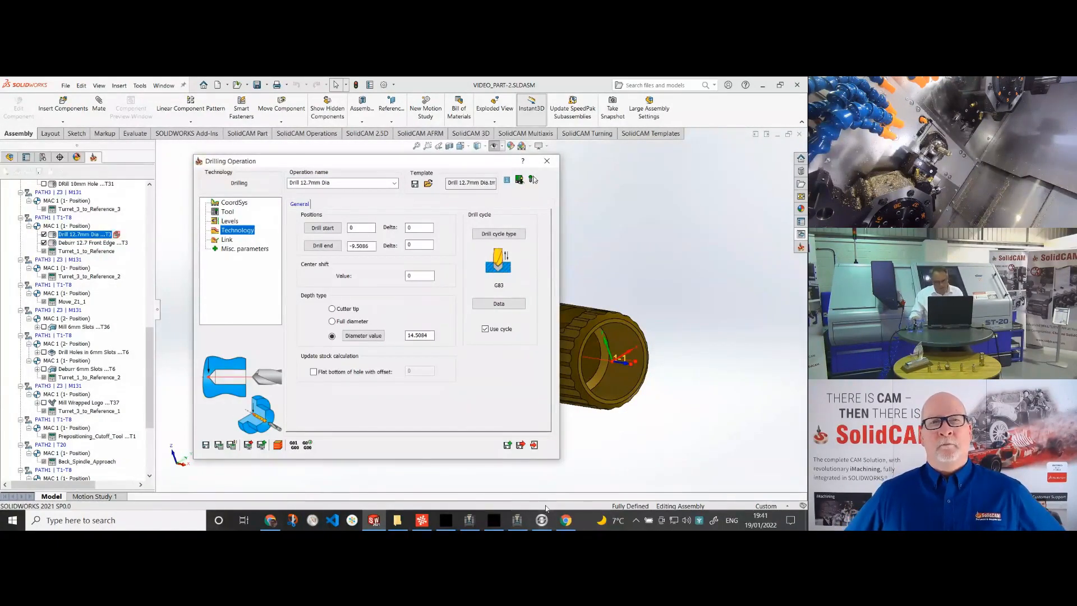
left_click(521, 445)
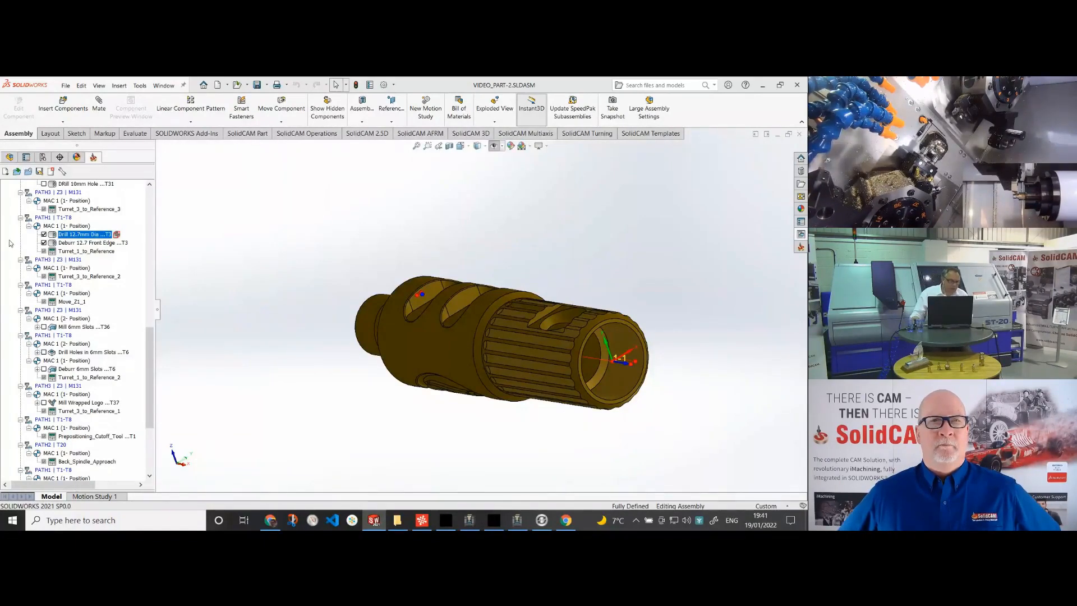
left_click(44, 242)
left_click(43, 234)
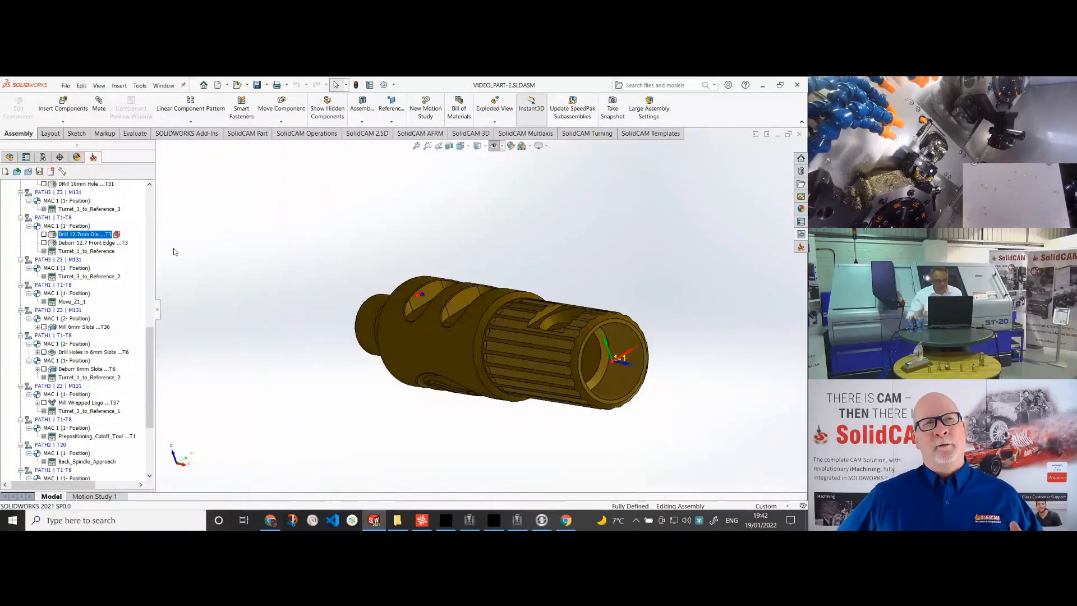
Review the complete operation list of VIDEO_PART-2 and open the channel synchronization for the Setup.
left_click_drag(150, 396, 150, 269)
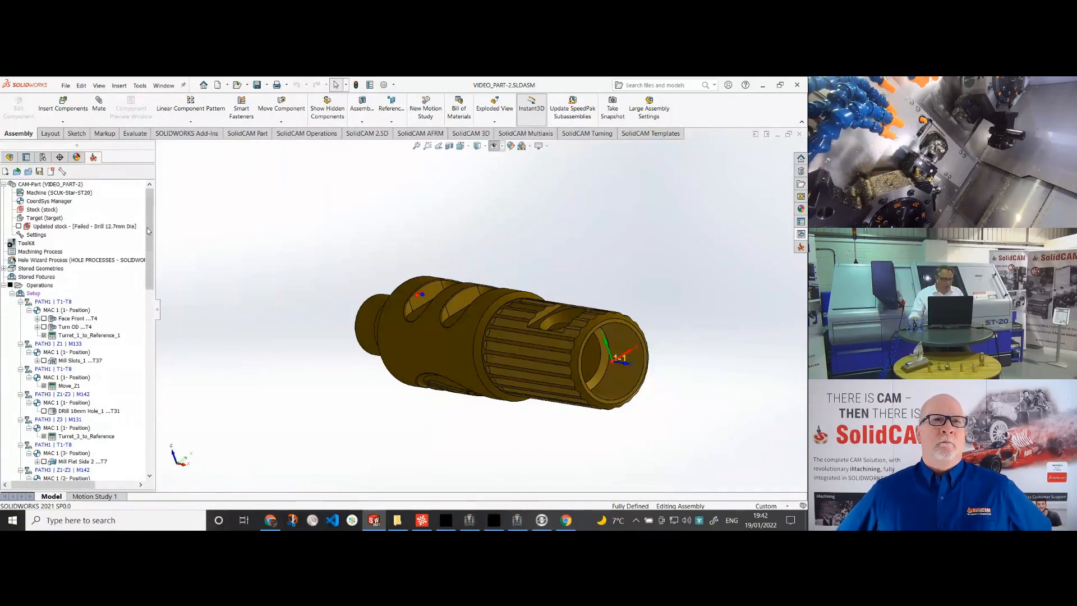
scroll(147, 228, "down", 5)
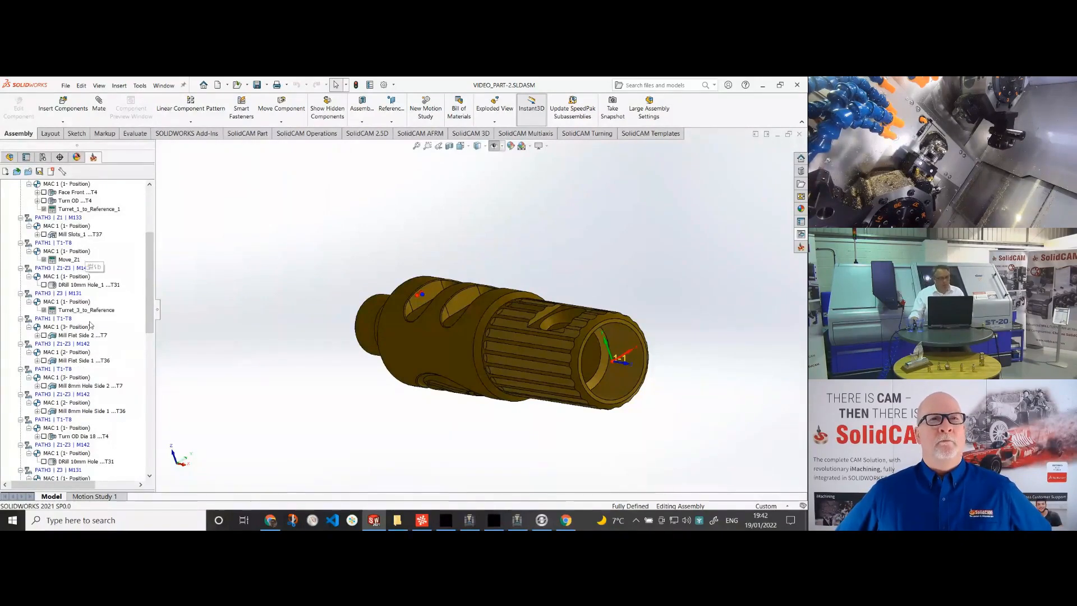
scroll(151, 263, "down", 5)
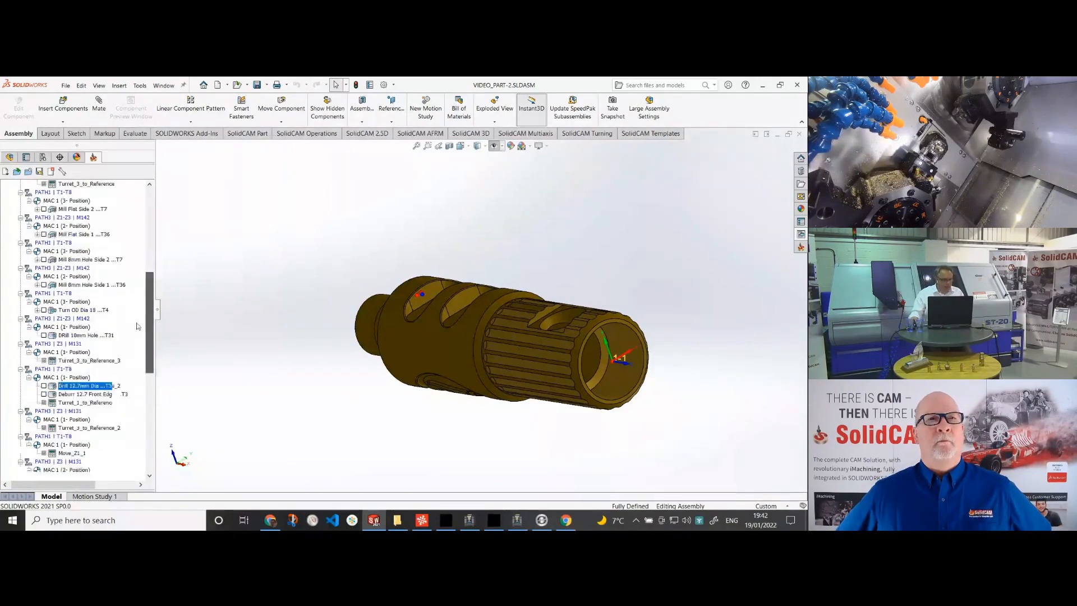
scroll(137, 326, "down", 10)
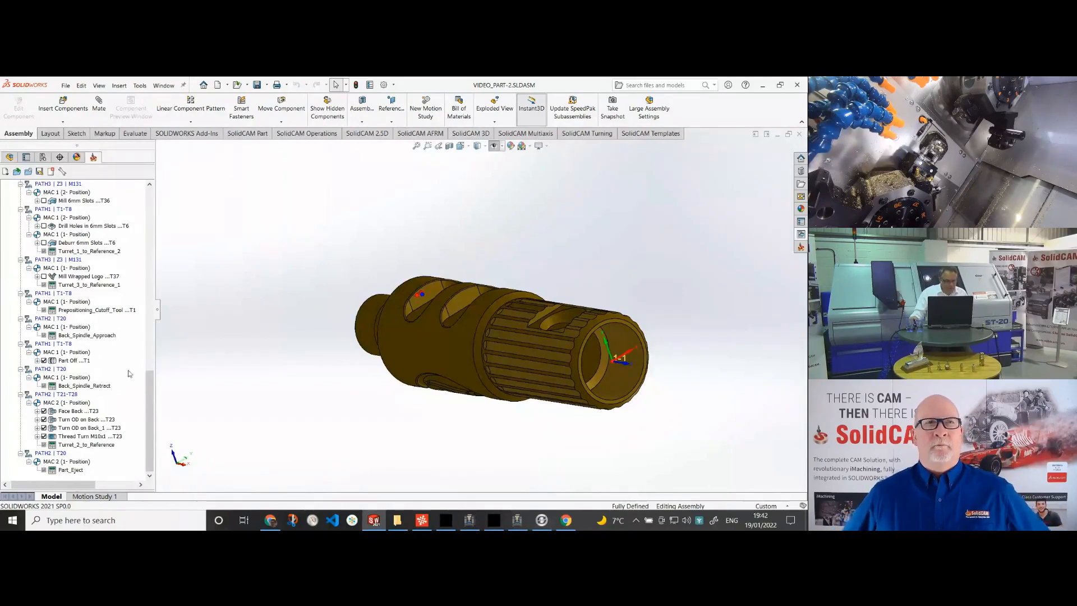
scroll(147, 335, "up", 3)
scroll(147, 336, "up", 10)
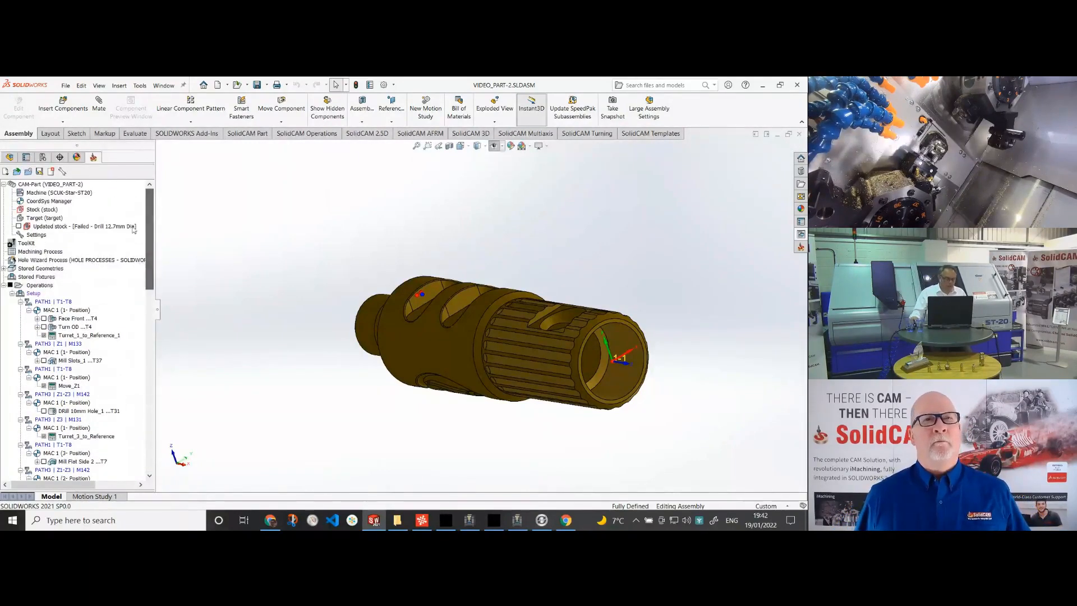
left_click(33, 293)
right_click(32, 297)
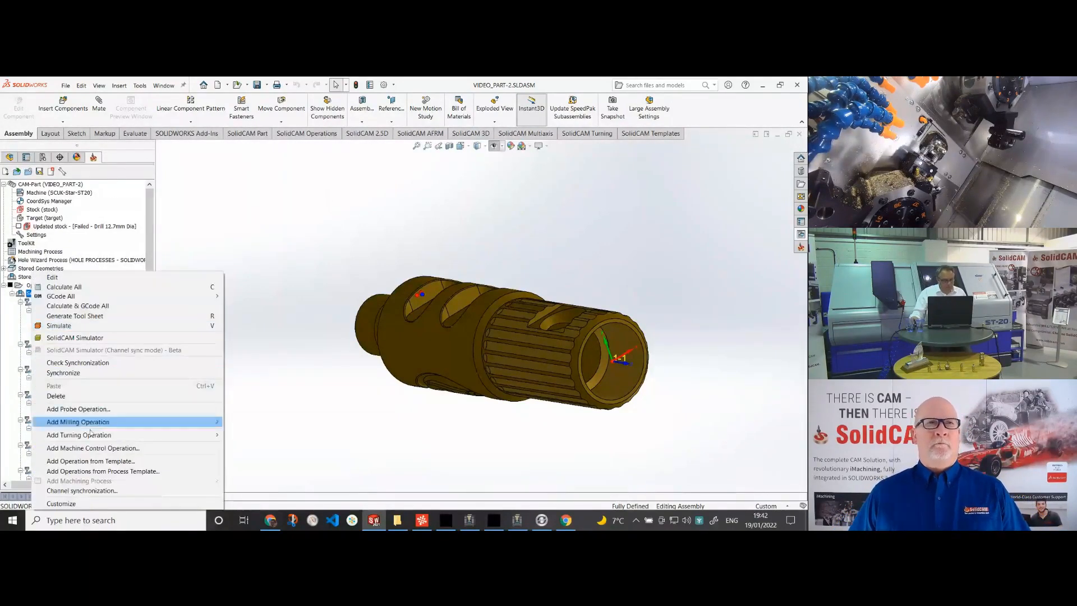
left_click(98, 489)
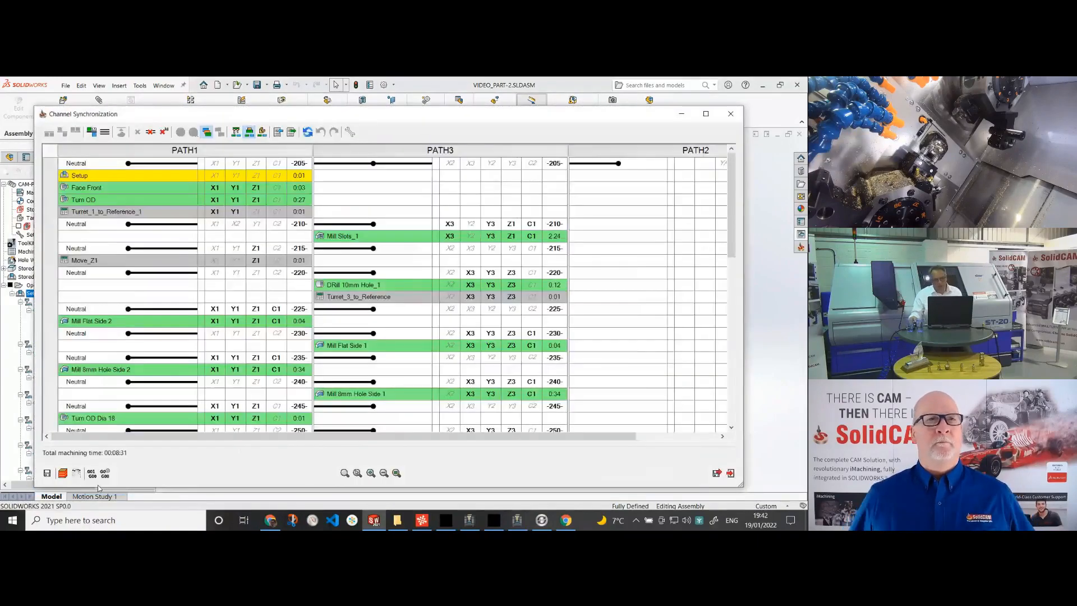
Move the PATH2 operations from Face Back through Part_Eject to the start of the cycle, and delete the synchronization line above Setup.
scroll(309, 148, "down", 3)
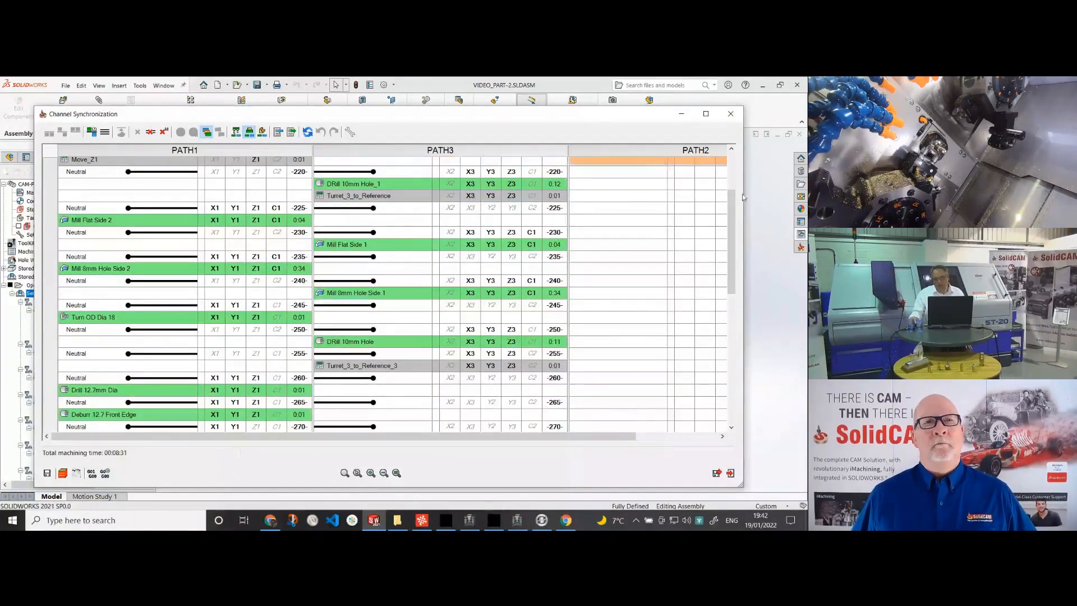
left_click_drag(608, 435, 640, 435)
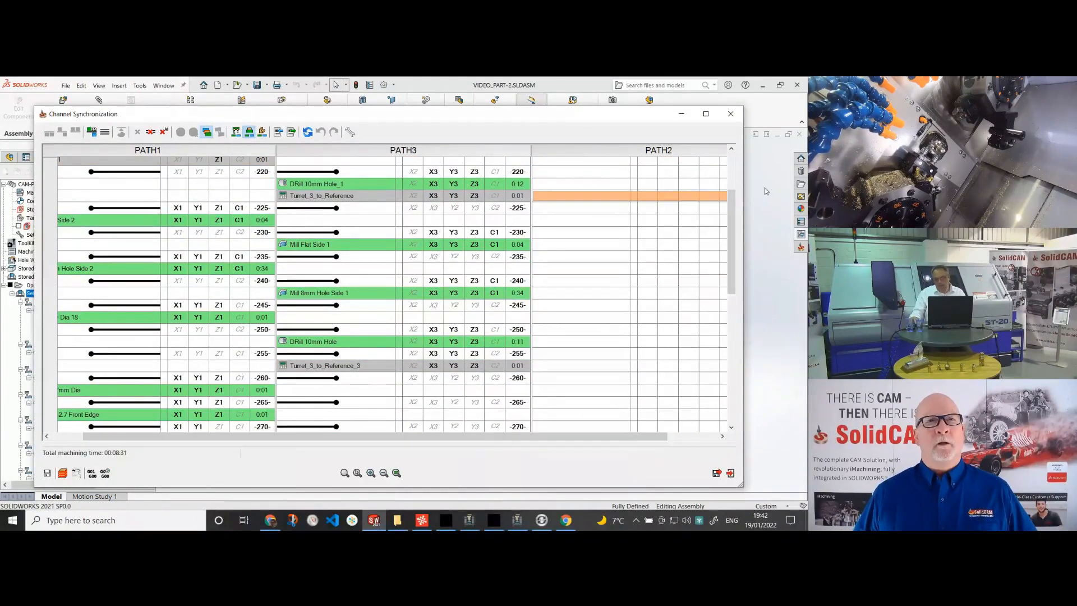
left_click_drag(730, 267, 730, 396)
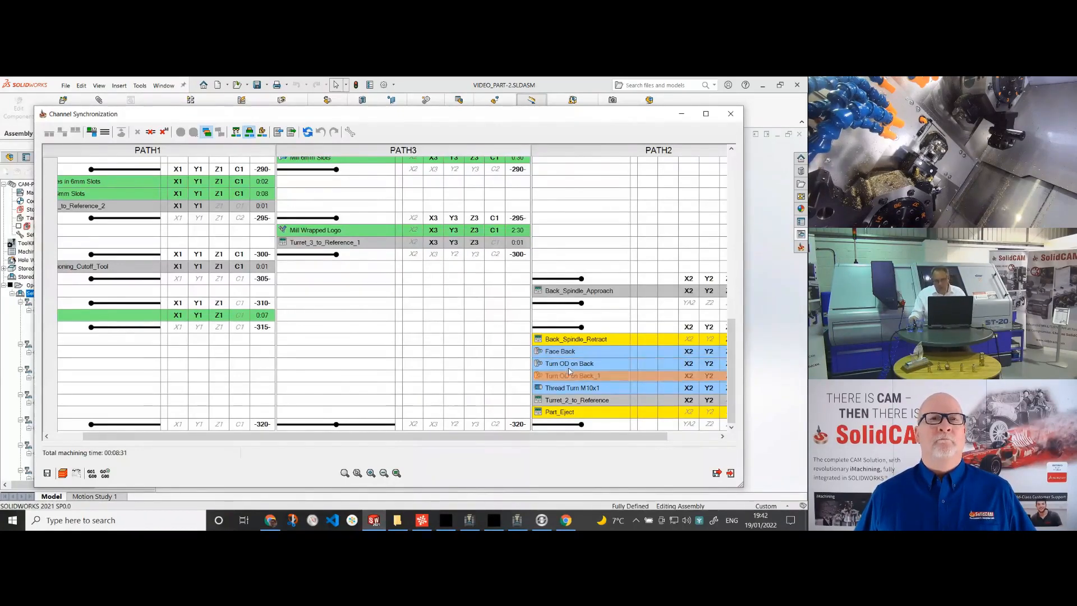
left_click(583, 351)
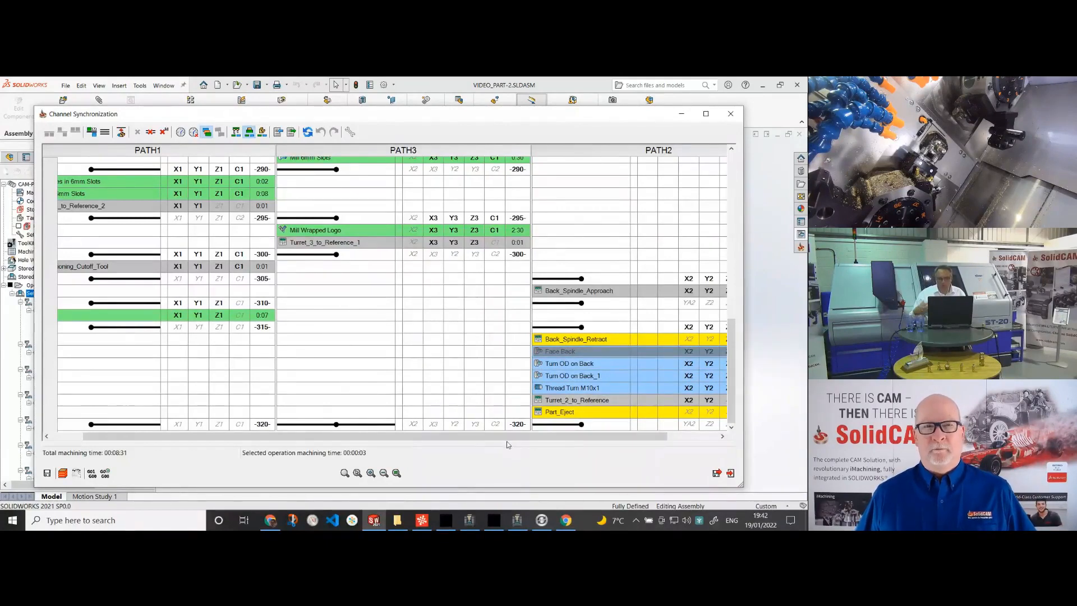
left_click(121, 134)
left_click(149, 252)
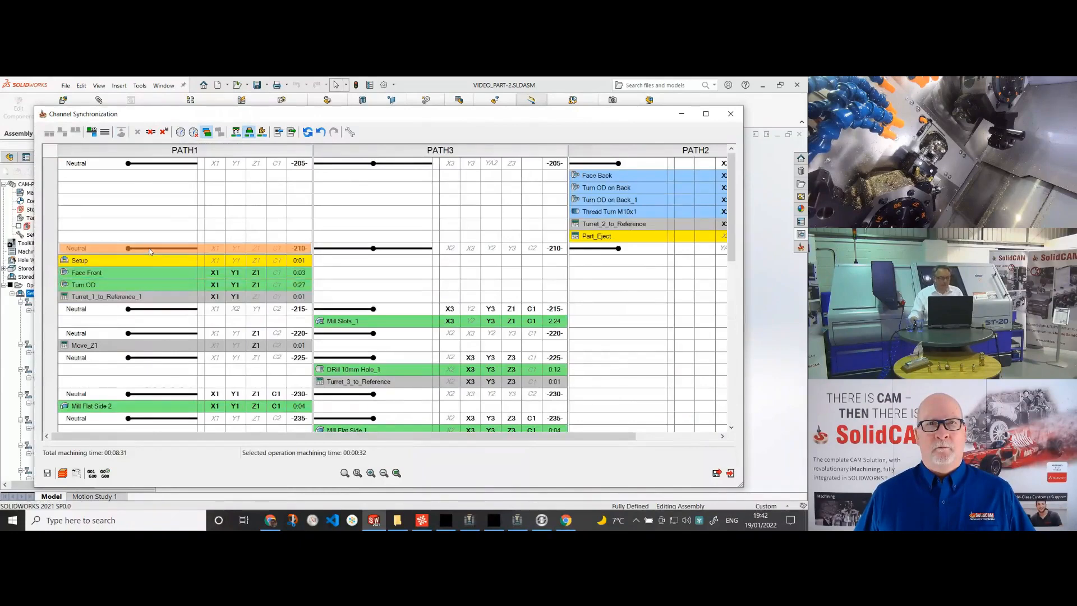
key("Delete")
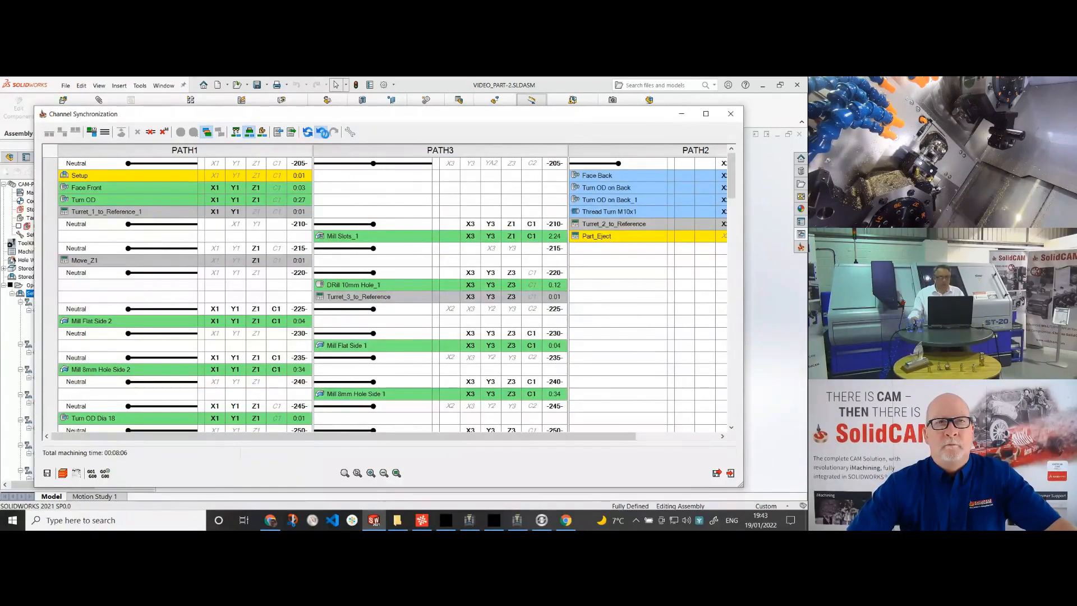
Undo and redo the PATH2 synchronization changes to compare the total machining time.
left_click(321, 132)
left_click(321, 132)
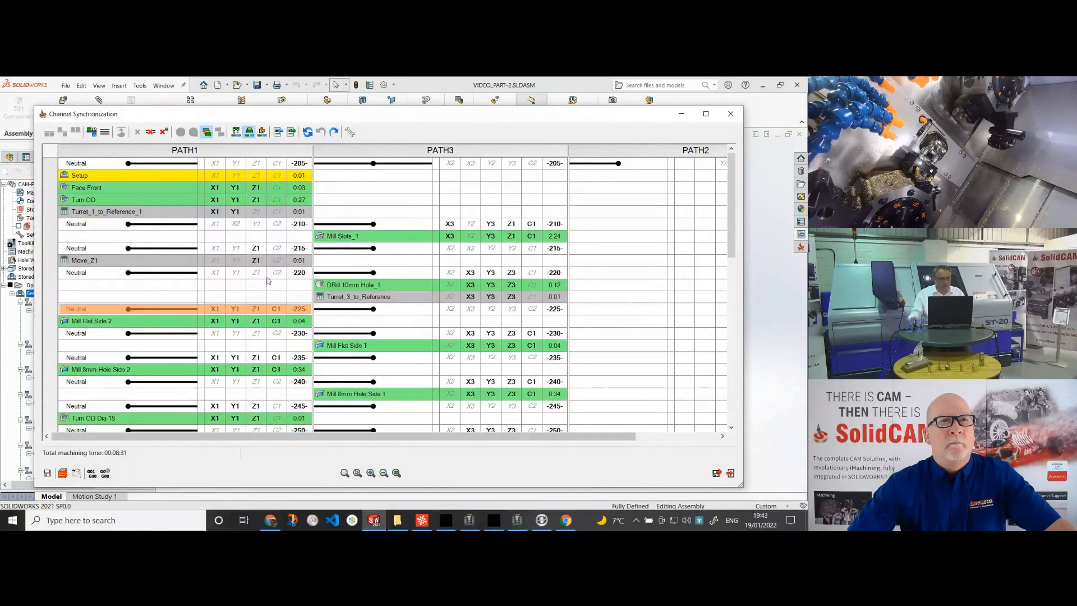
left_click(335, 133)
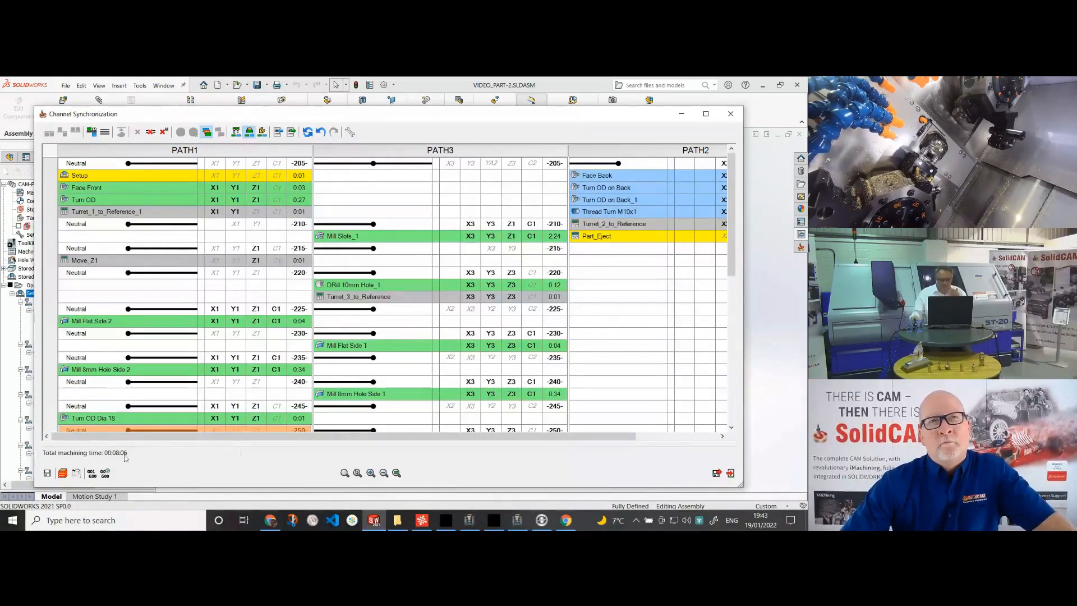
Switch to the Video Part Semi Optimised machine simulation and jump to the Mill Flat Side 2 operation.
left_click(165, 372)
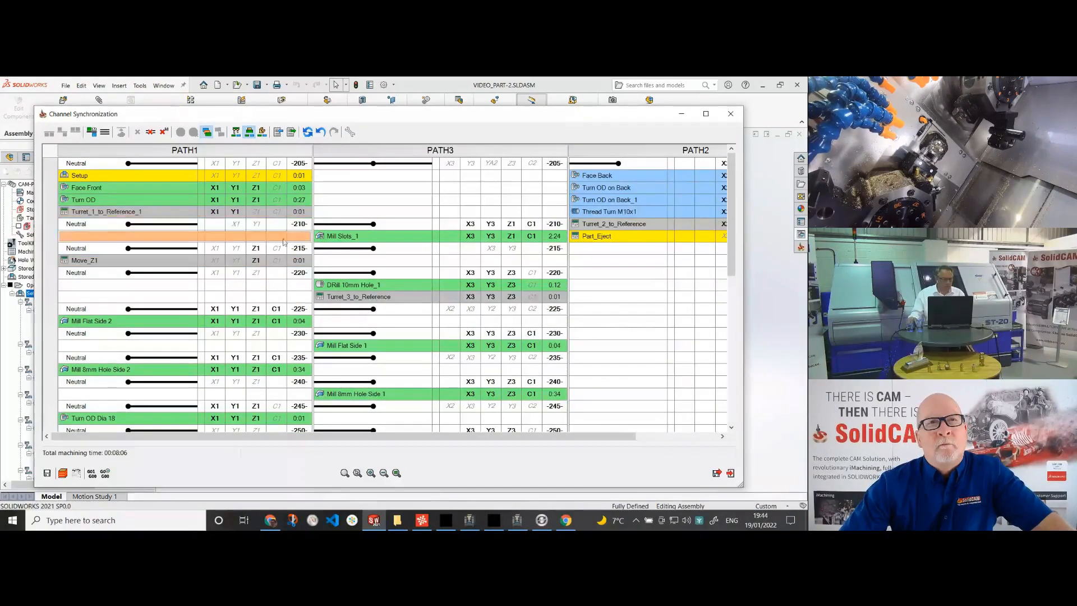
scroll(279, 267, "down", 1)
scroll(278, 267, "down", 2)
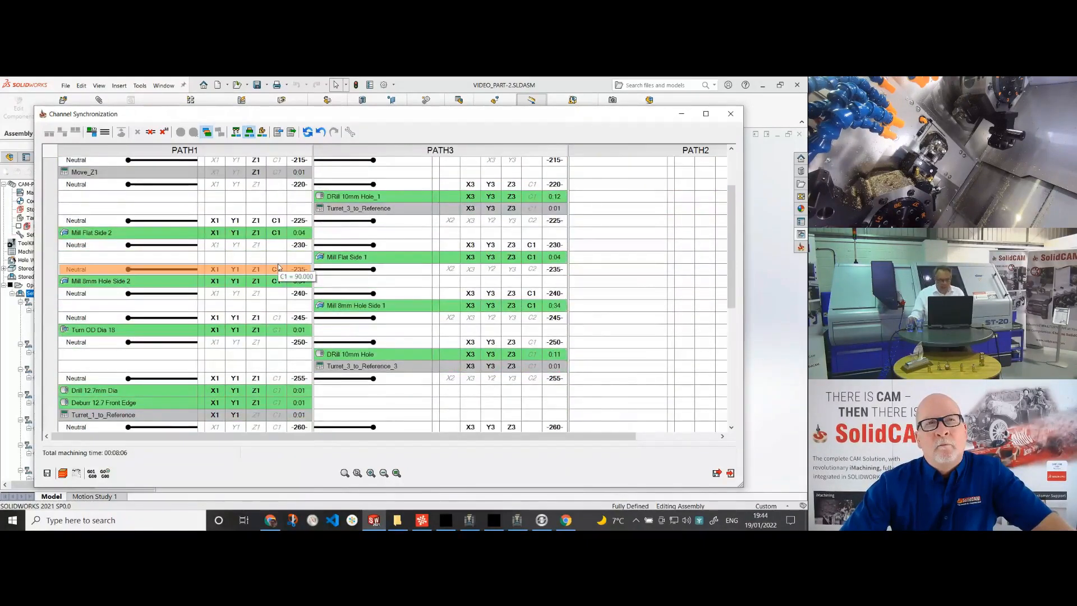
scroll(278, 267, "up", 2)
scroll(315, 336, "down", 2)
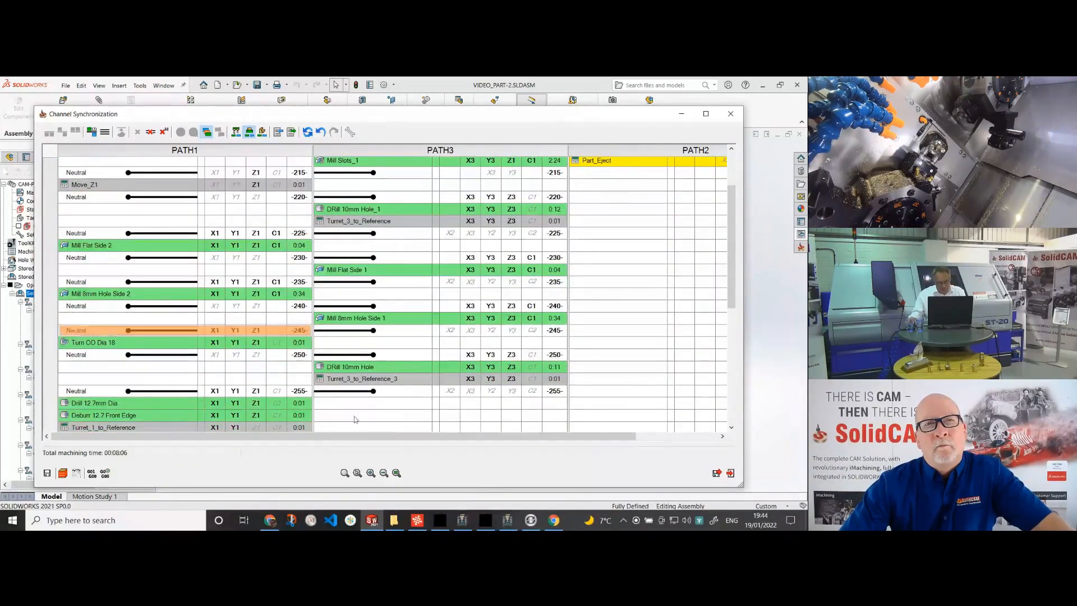
left_click(468, 525)
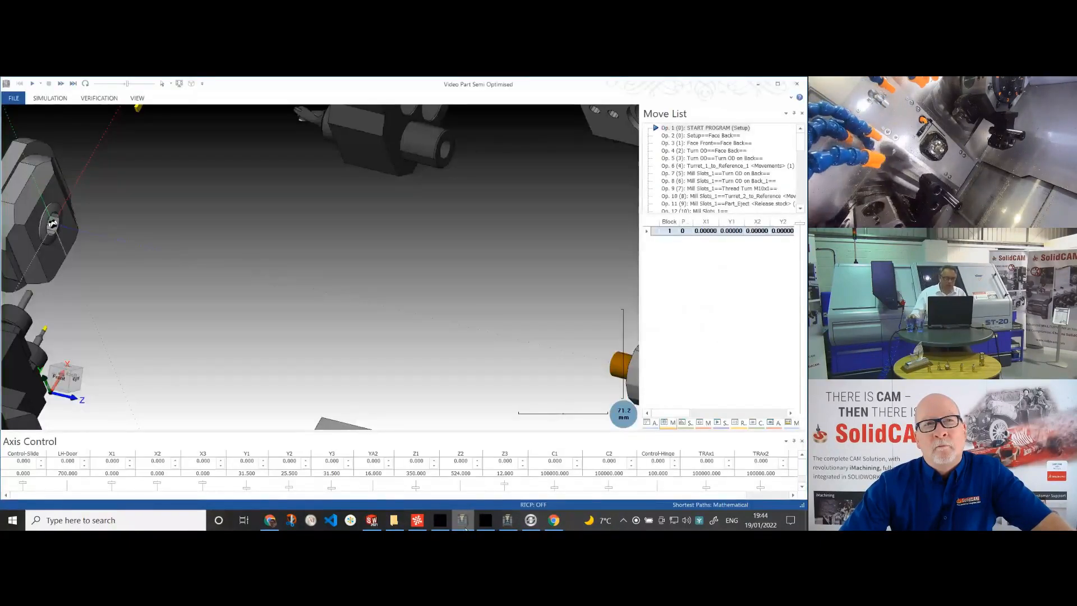
scroll(214, 310, "down", 3)
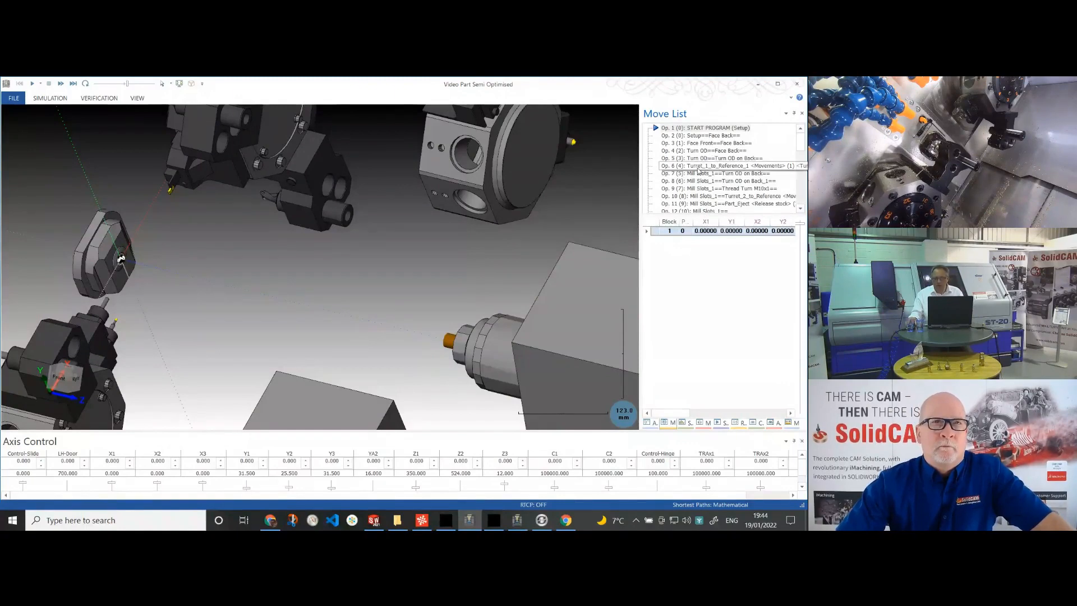
left_click_drag(801, 149, 801, 158)
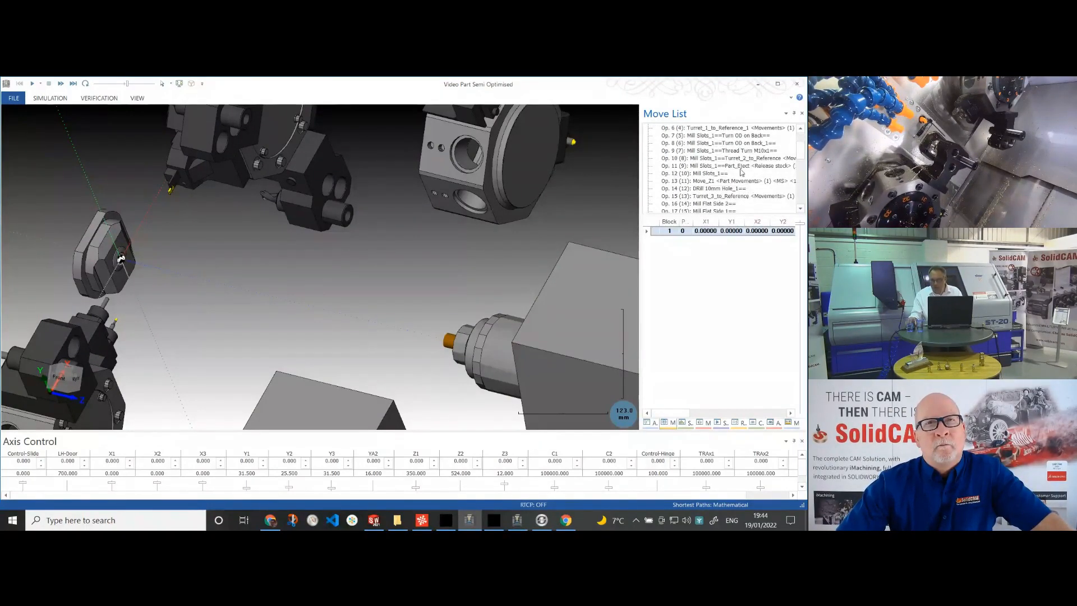
scroll(740, 172, "down", 2)
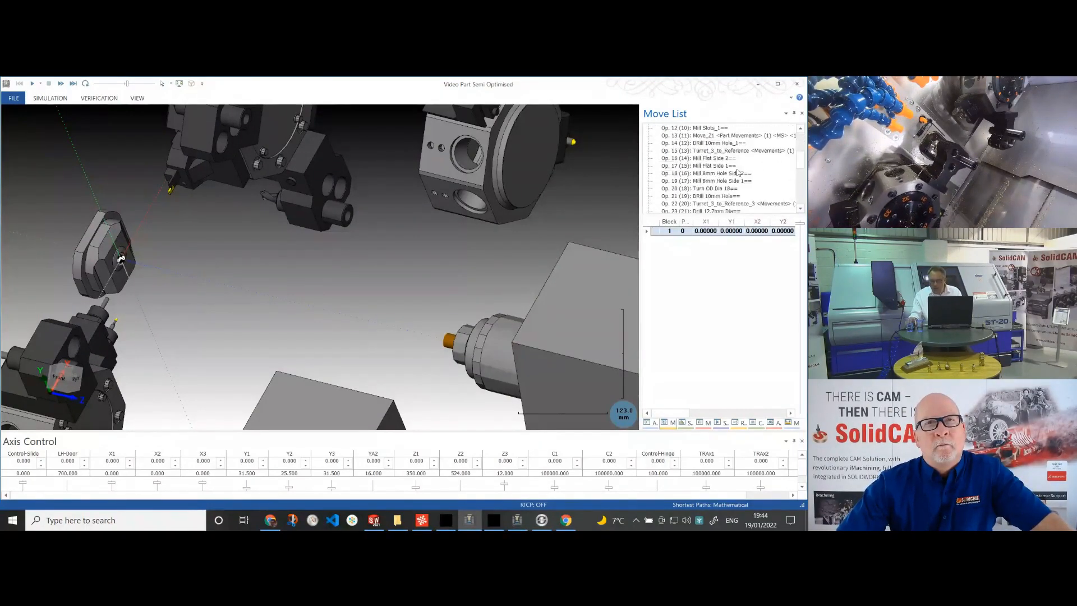
left_click(724, 161)
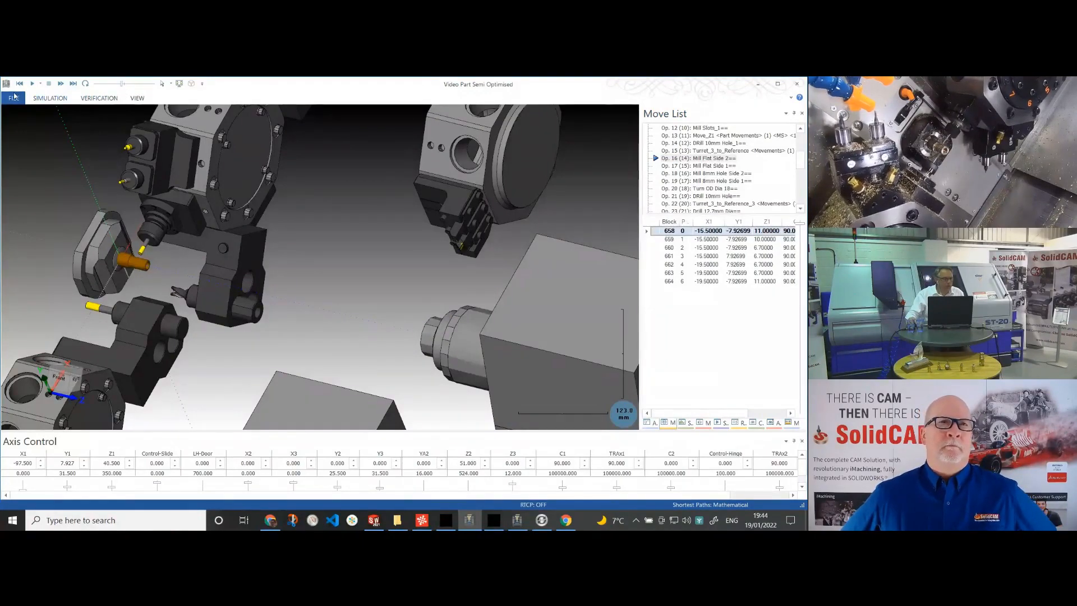
Play the simulation from Mill Flat Side 2 and examine both 8 mm end mills machining the bar.
left_click(33, 85)
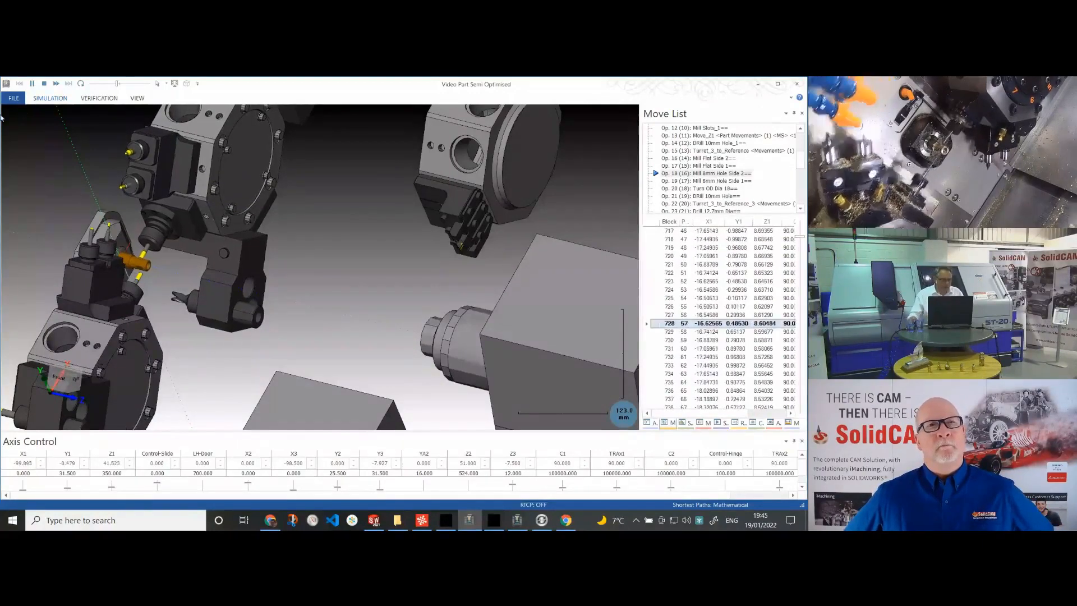
scroll(116, 304, "down", 3)
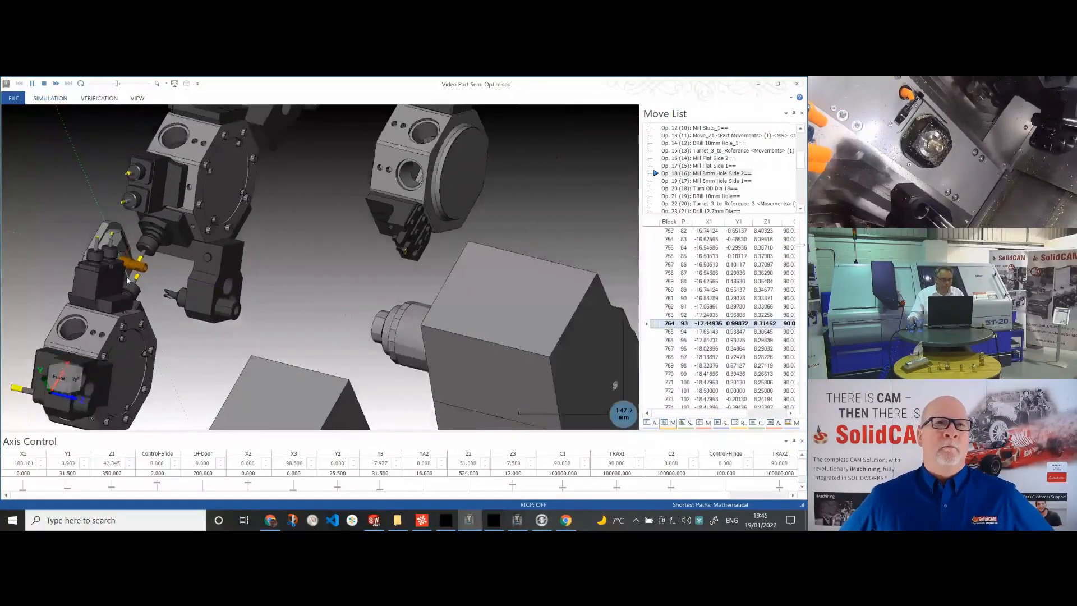
scroll(144, 316, "up", 10)
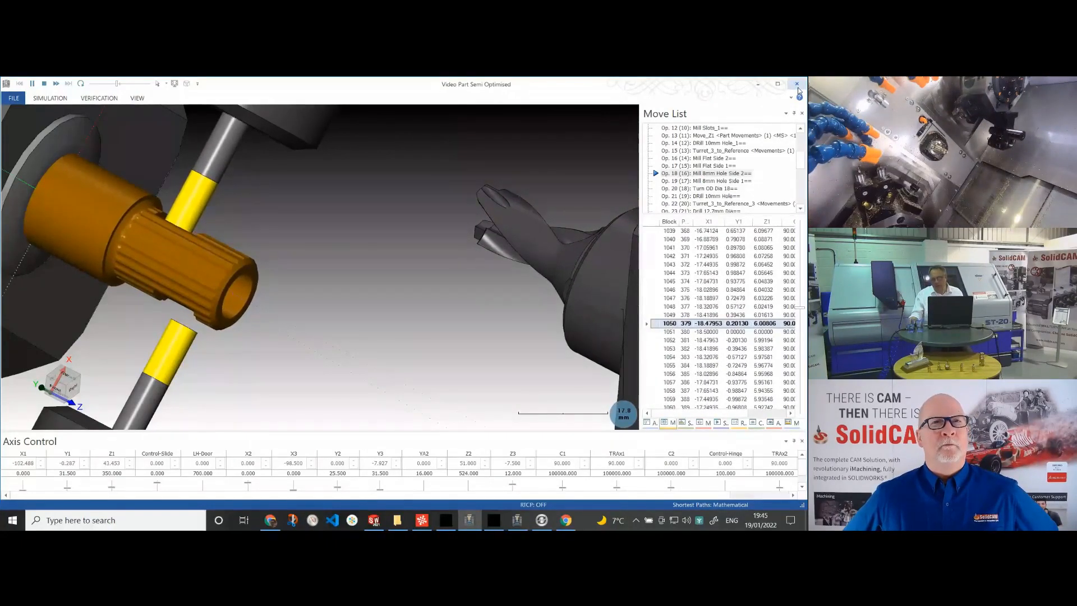
Return to SolidWorks and delete synchronization lines 230 and 240 to pair the Mill Flat Side 1/2 and Mill 8mm Hole Side 1/2 operations.
left_click(376, 521)
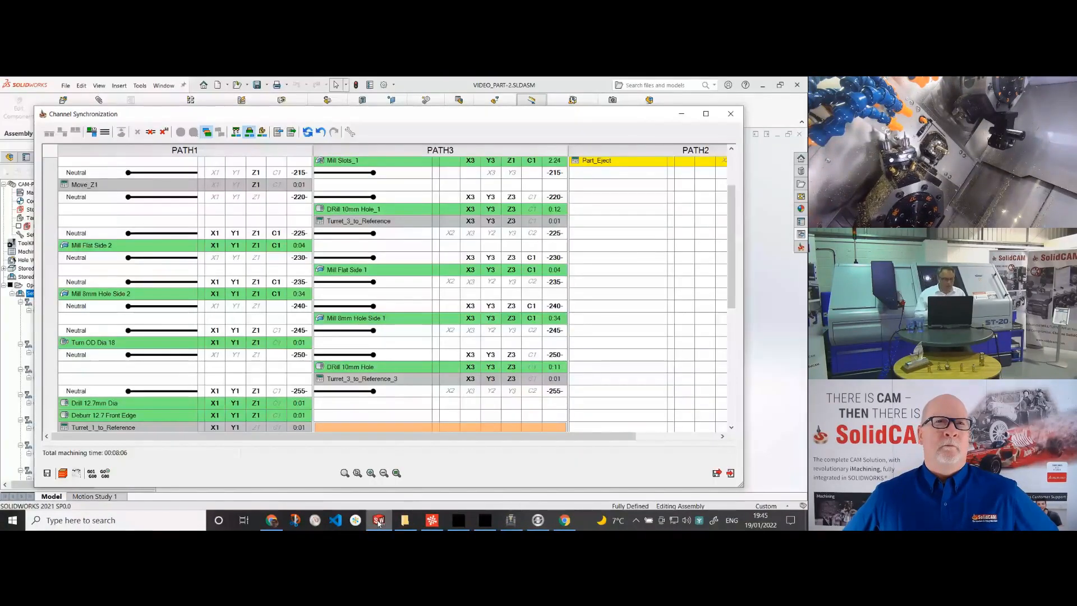
left_click(79, 246)
left_click(356, 271)
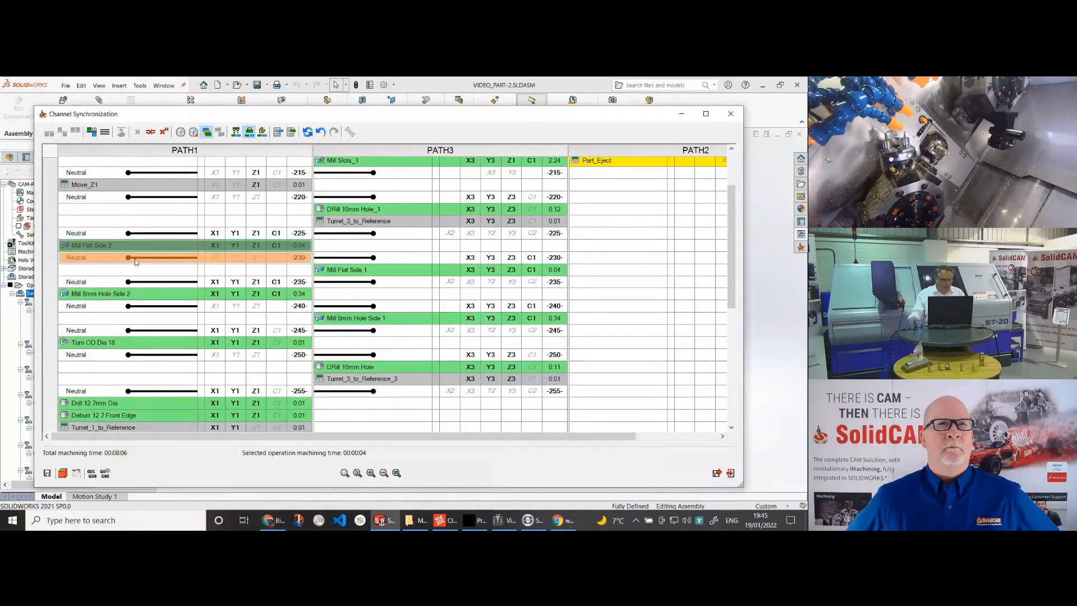
left_click(153, 262)
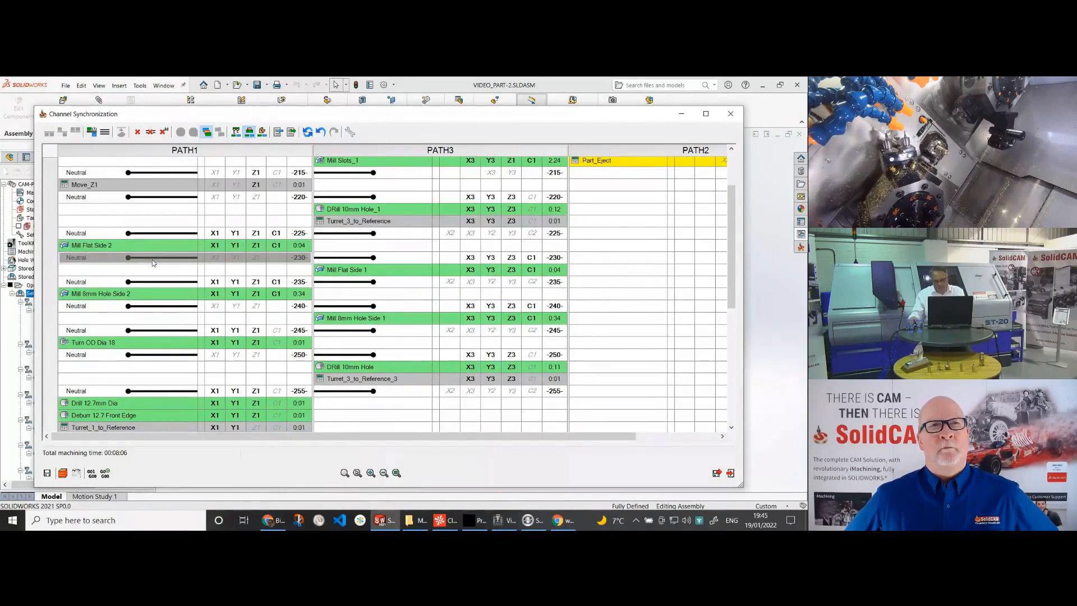
key("Delete")
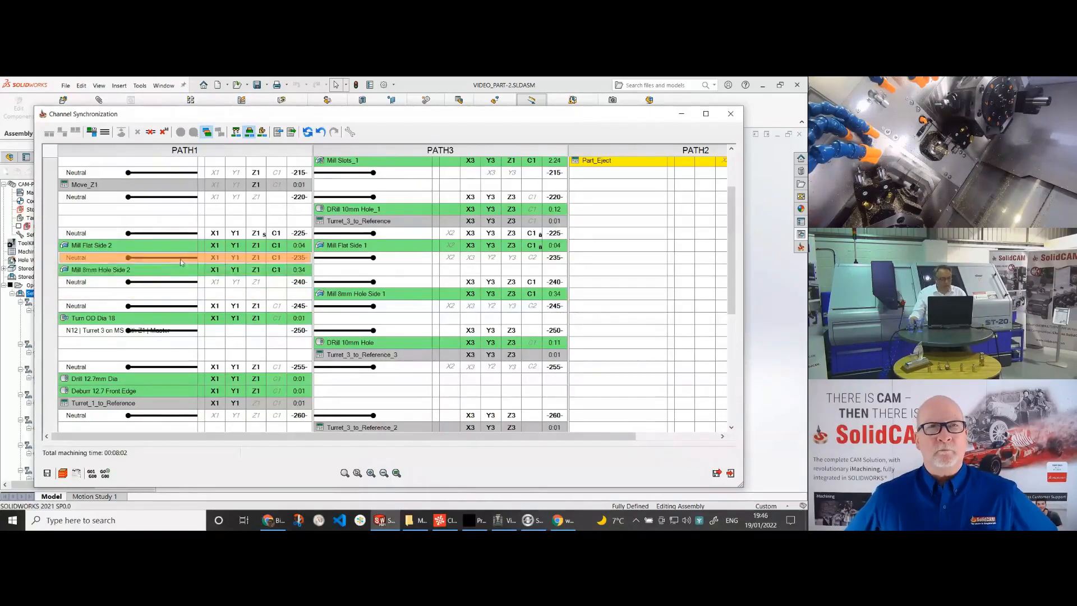
left_click(162, 282)
key("Delete")
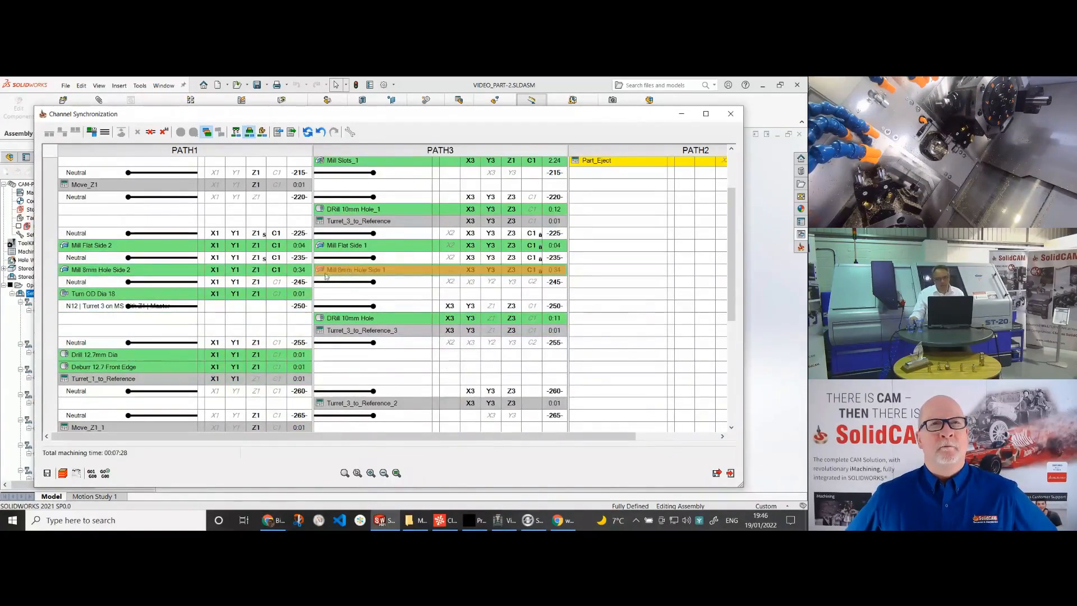
Delete synchronization line 250 to pair Turn OD Dia 18 on PATH1 with DRill 10mm Hole on PATH3.
mouse_move(187, 274)
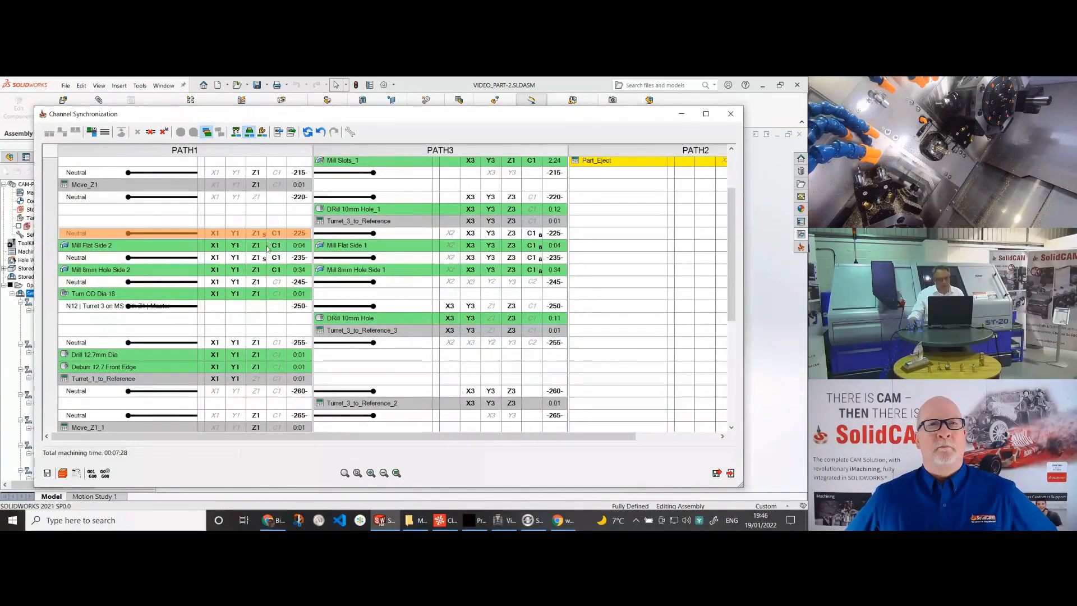
mouse_move(137, 355)
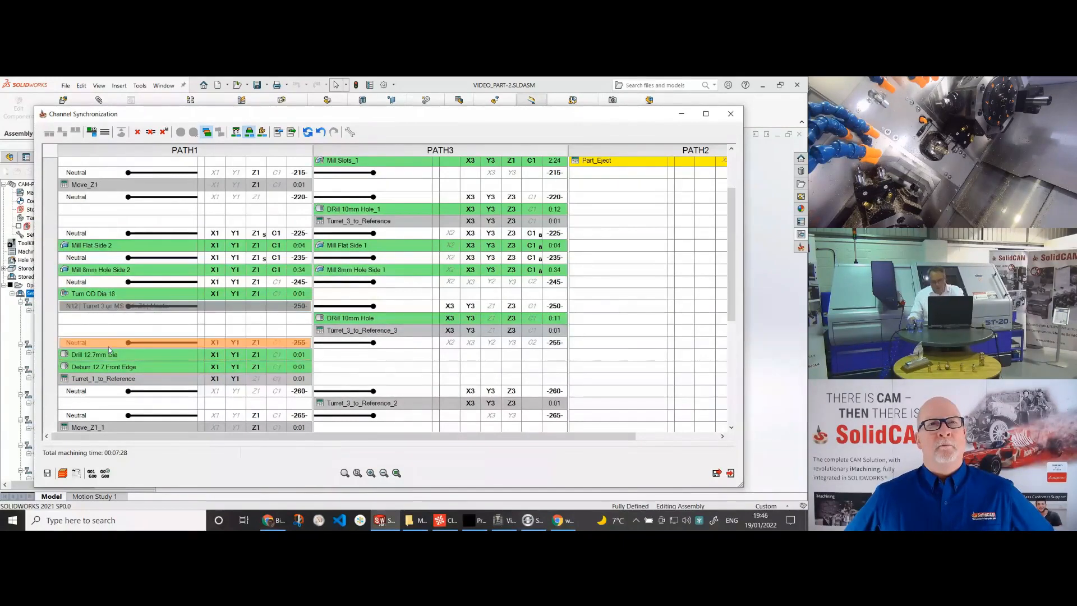
key("Delete")
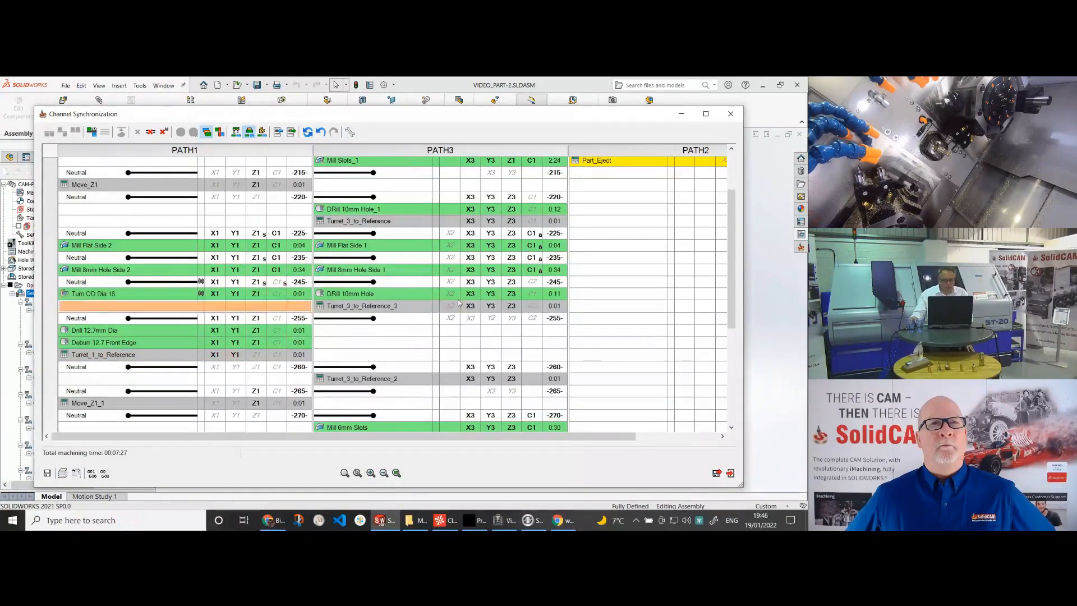
Highlight the conflicts between the paired PATH1 and PATH3 operations, check Turn OD Dia 18, and close the channel synchronization.
mouse_move(354, 298)
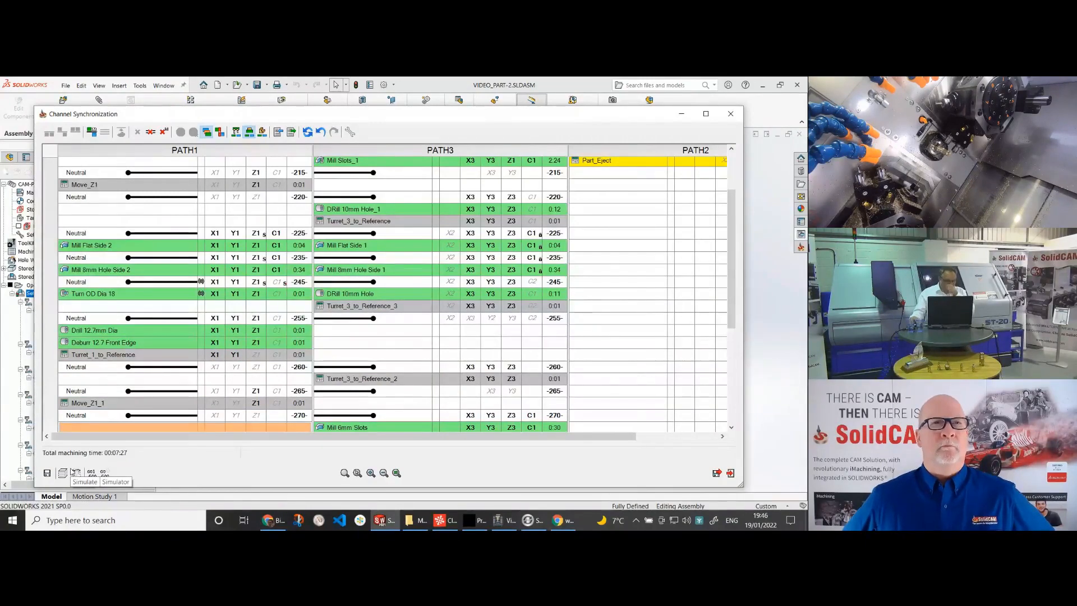
left_click(221, 133)
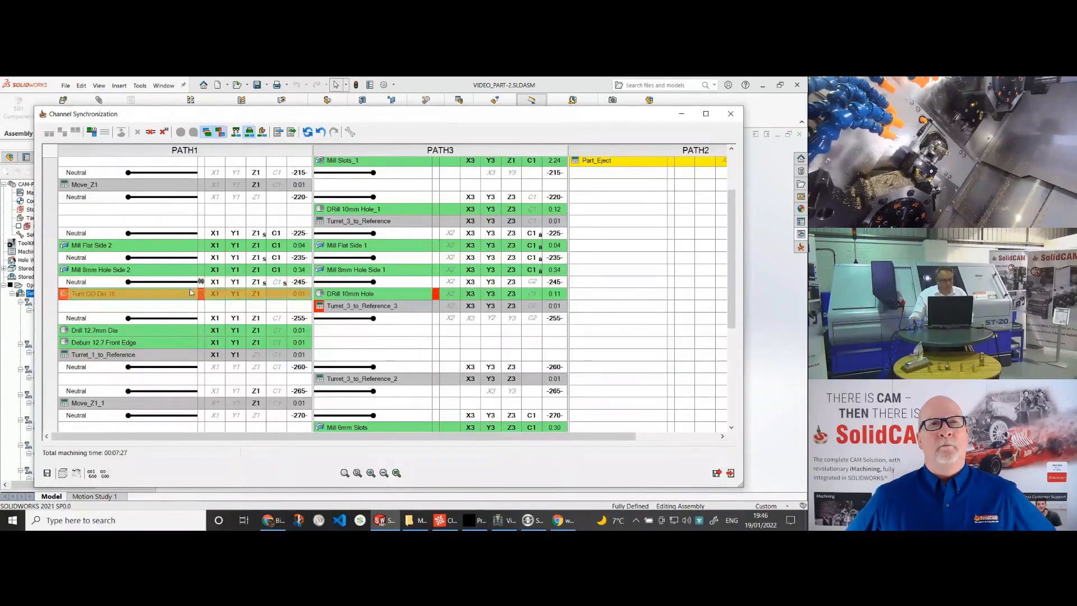
mouse_move(202, 294)
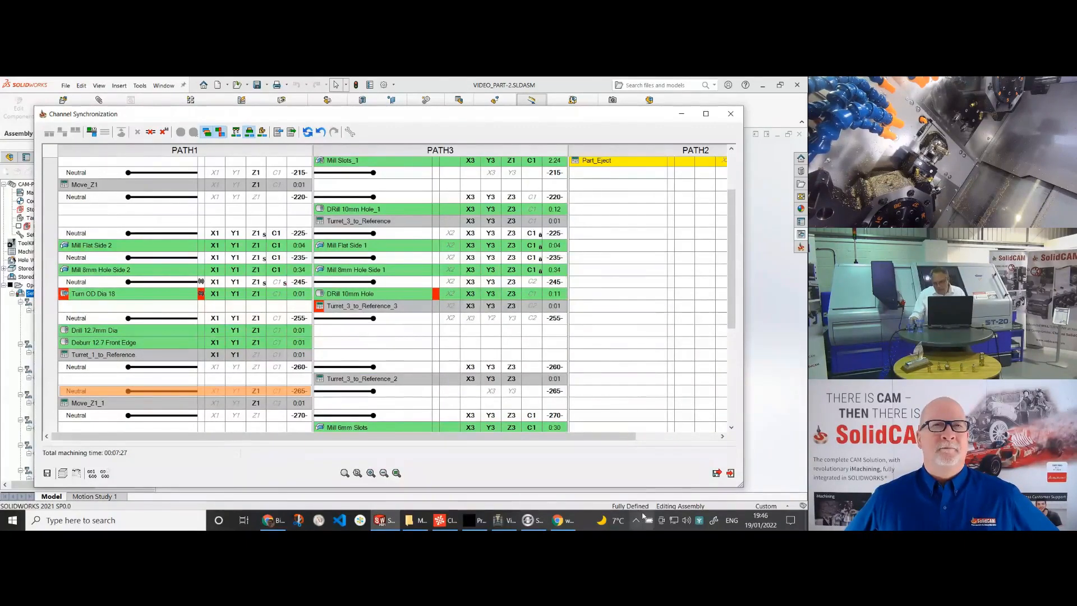
left_click(717, 474)
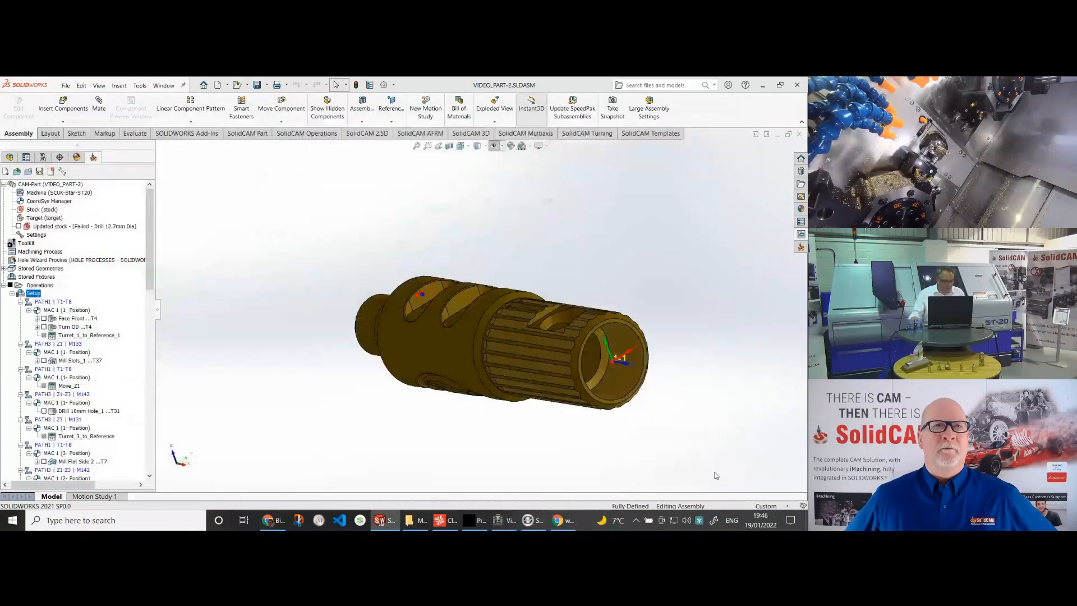
Display the tool path of the Turn OD Dia 18 operation on the part.
scroll(73, 383, "down", 5)
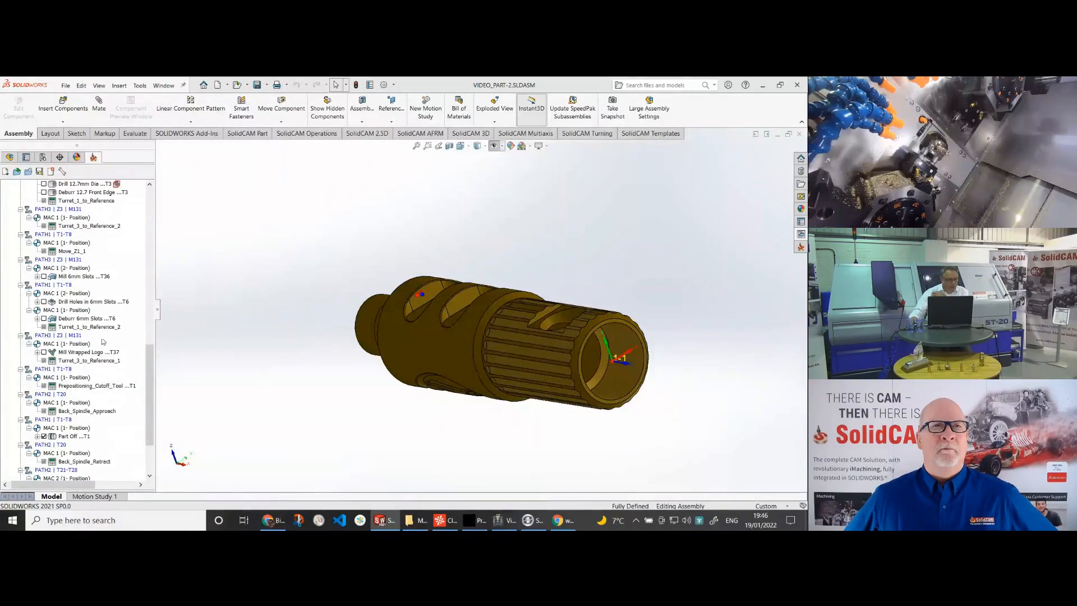
scroll(102, 324, "up", 4)
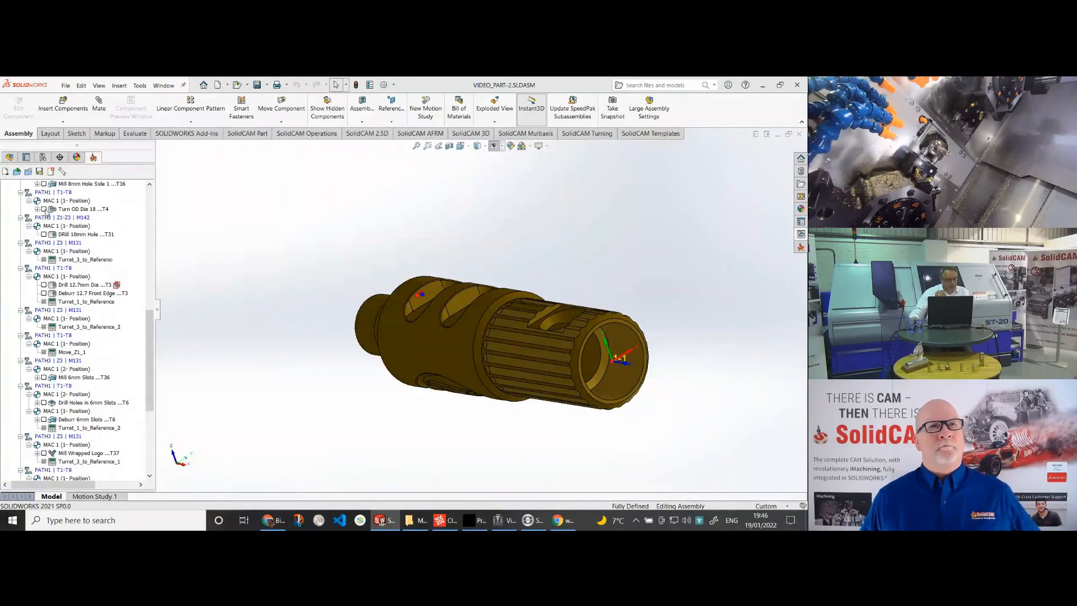
left_click(47, 210)
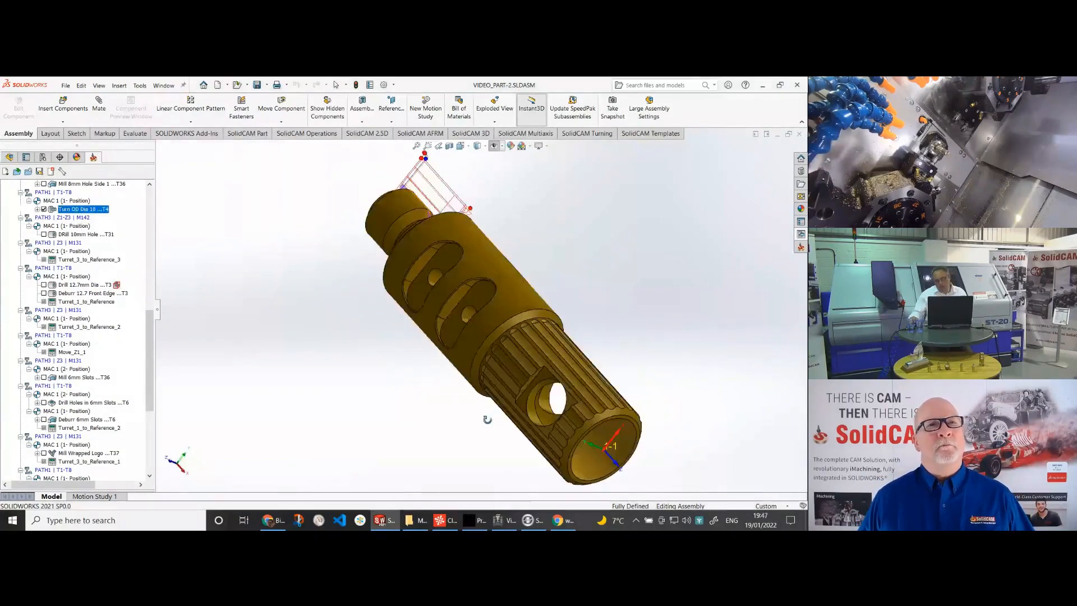
Hide the tool paths of Face Back, Turn OD on Back, Turn OD on Back_1, Thread Turn M10x1 and Part Off.
scroll(67, 444, "down", 7)
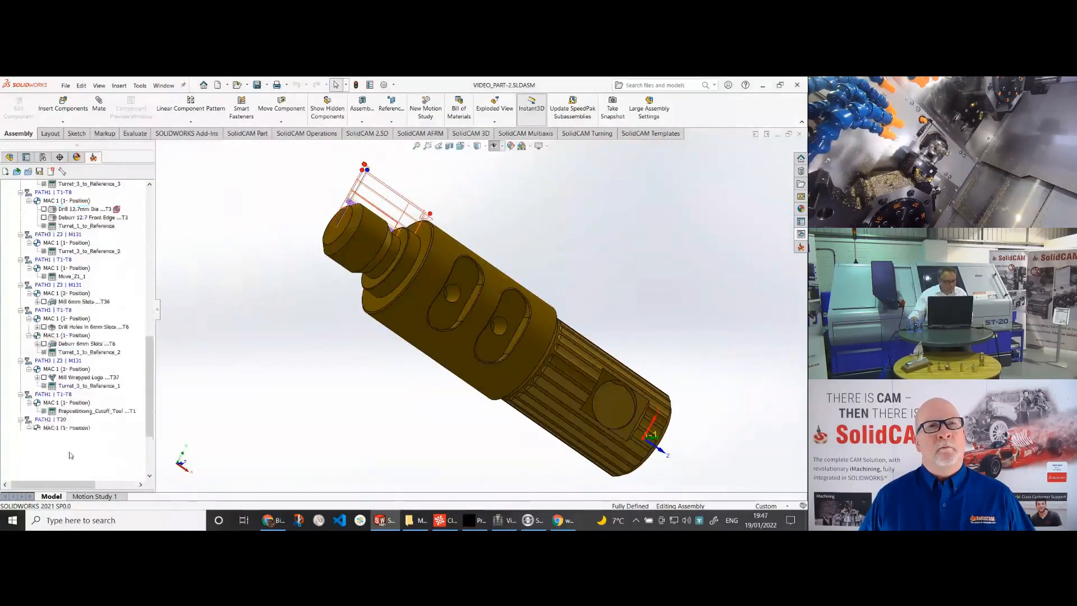
left_click(44, 410)
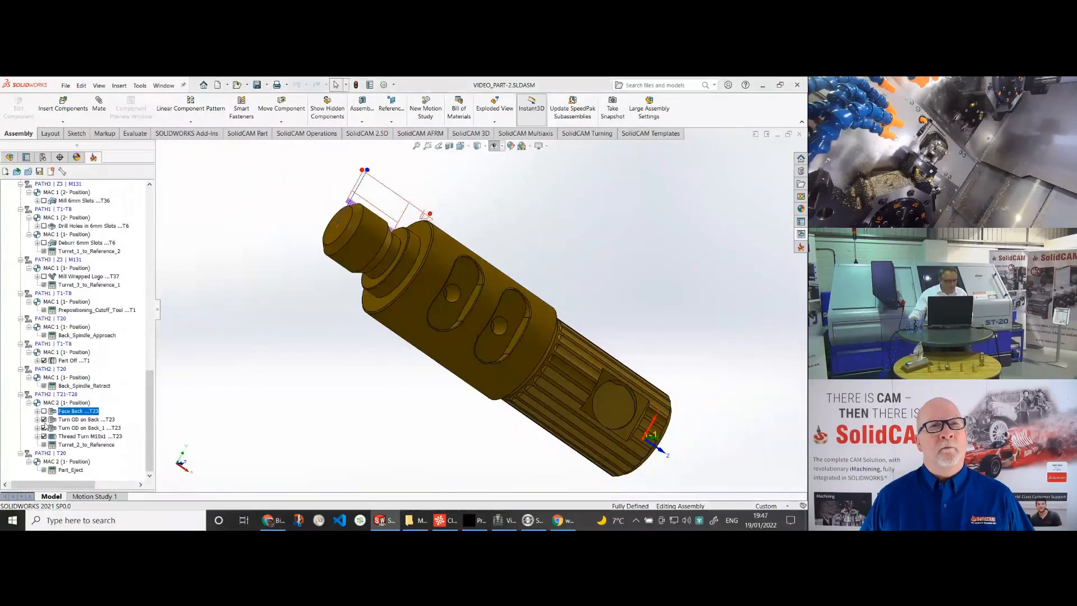
left_click(44, 419)
left_click(44, 428)
left_click(44, 436)
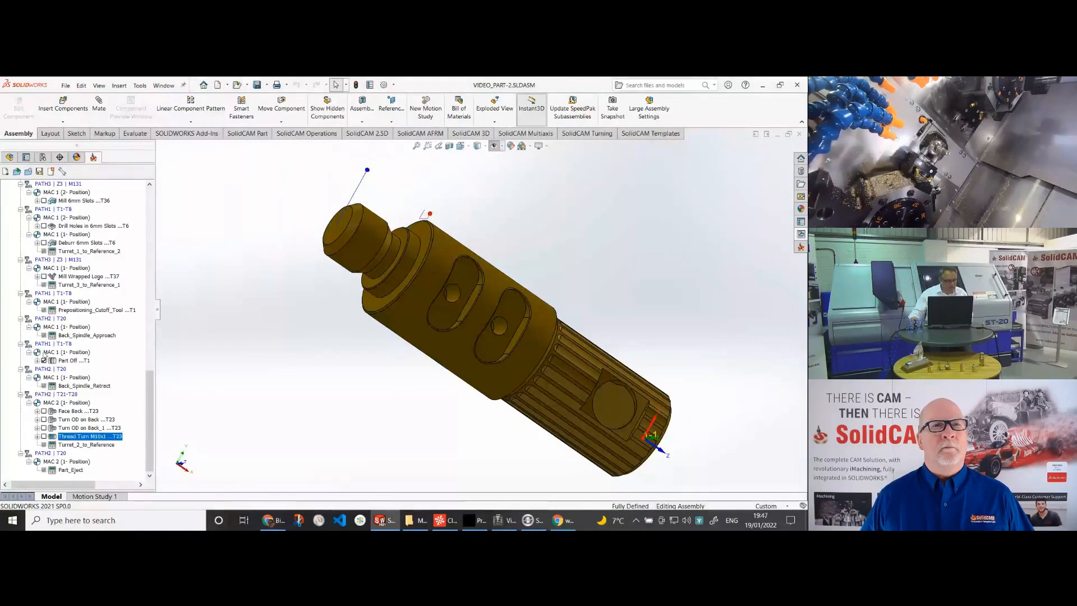
left_click(44, 360)
middle_click_drag(362, 347, 302, 330)
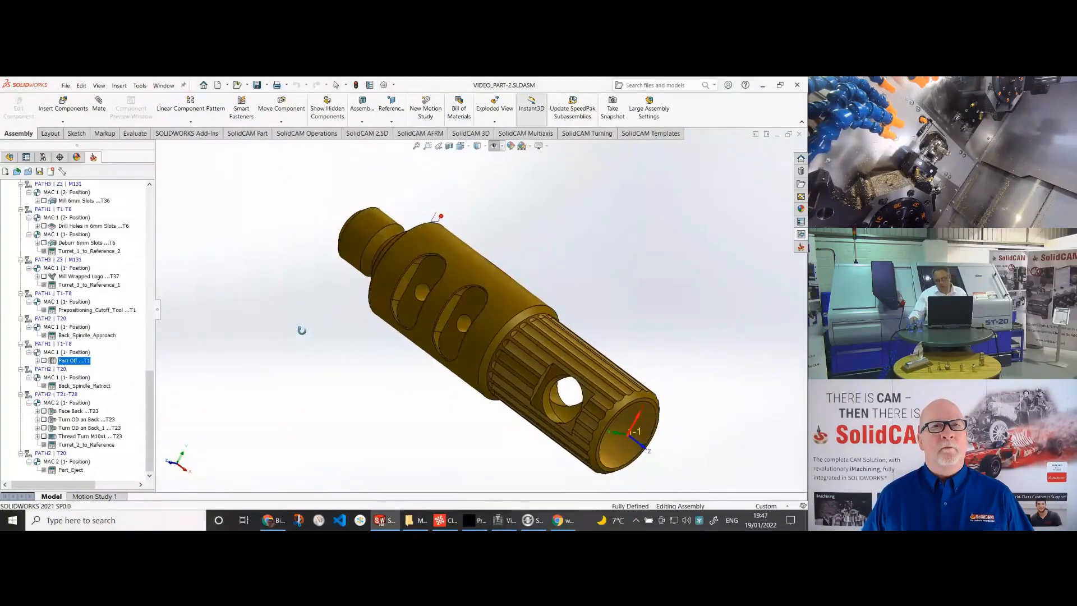
Display the DRill 10mm Hole tool path together with the Turn OD Dia 18 tool path.
scroll(91, 268, "up", 7)
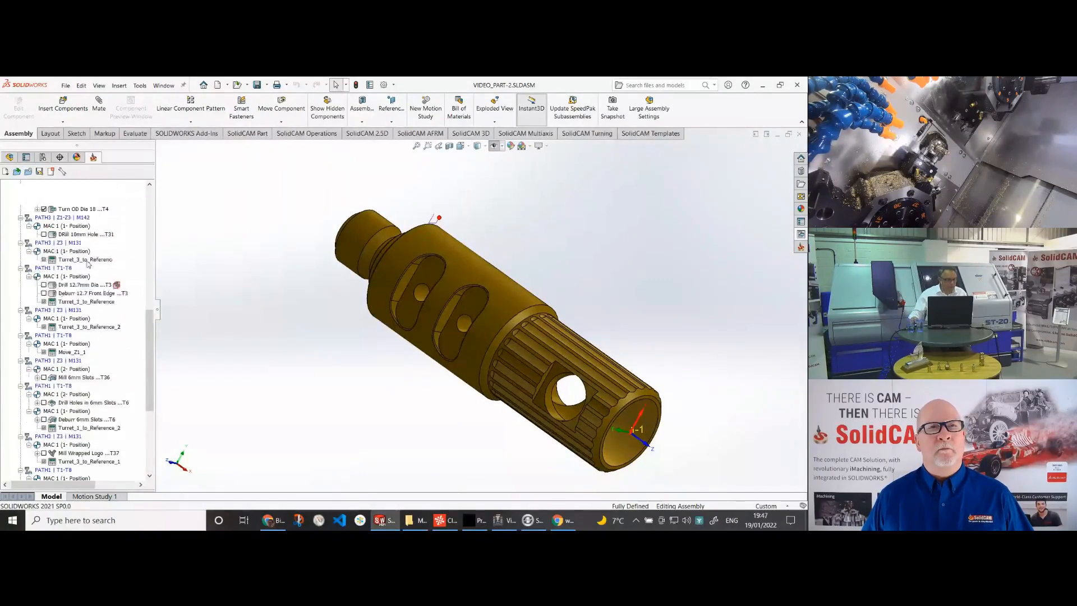
scroll(91, 268, "up", 1)
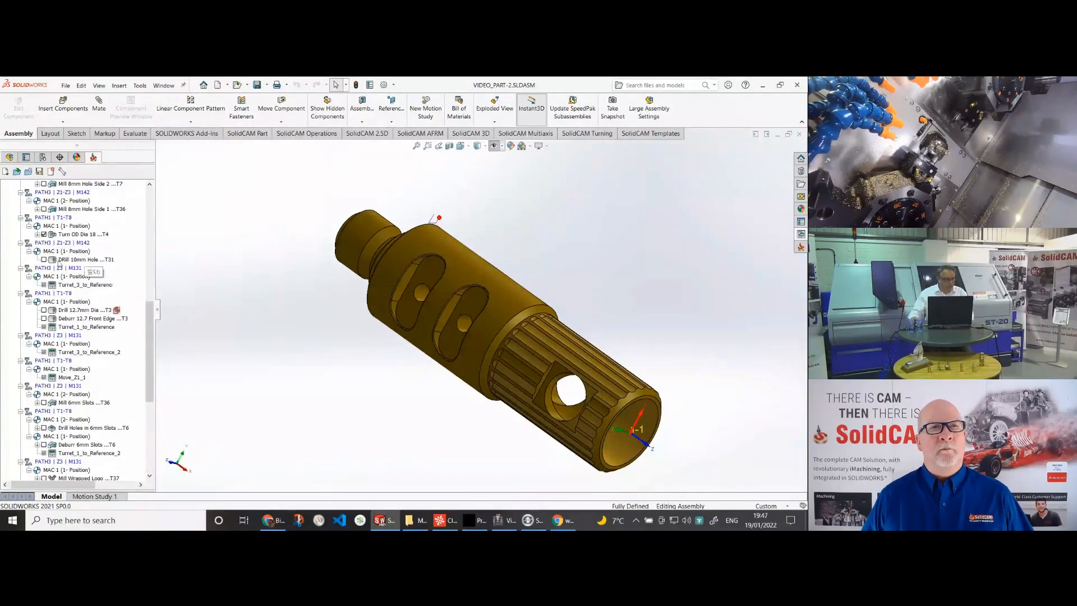
left_click(44, 260)
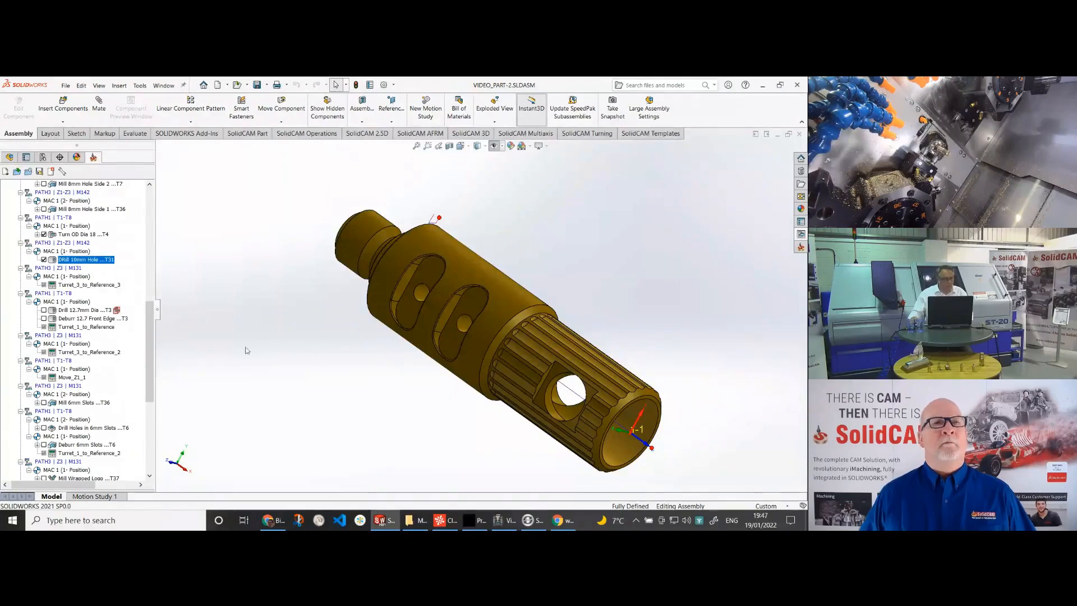
scroll(245, 351, "down", 5)
scroll(35, 451, "down", 8)
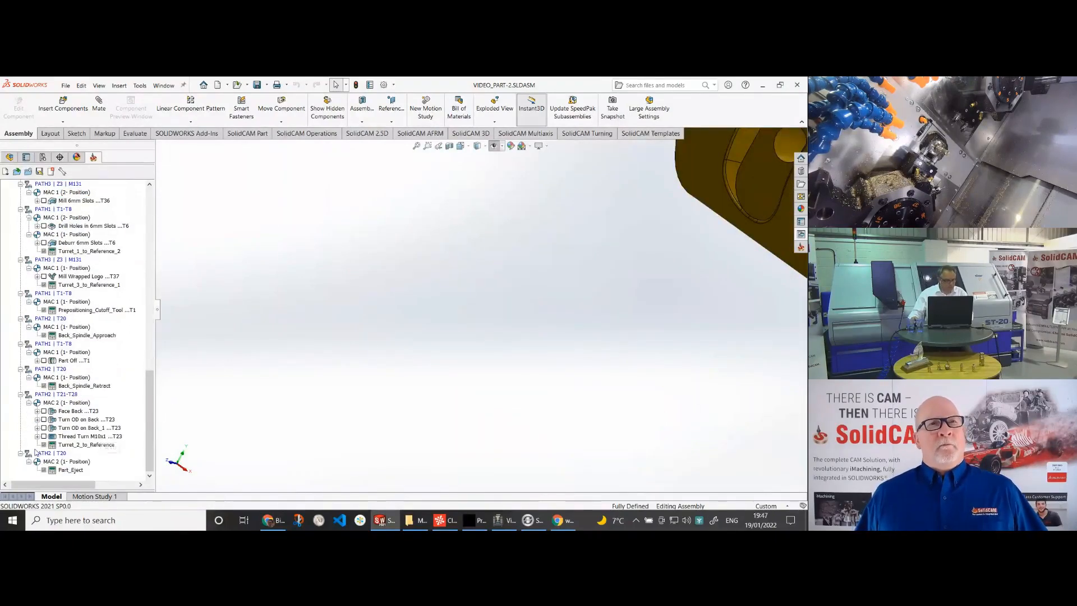
scroll(93, 410, "up", 3)
scroll(348, 342, "up", 5)
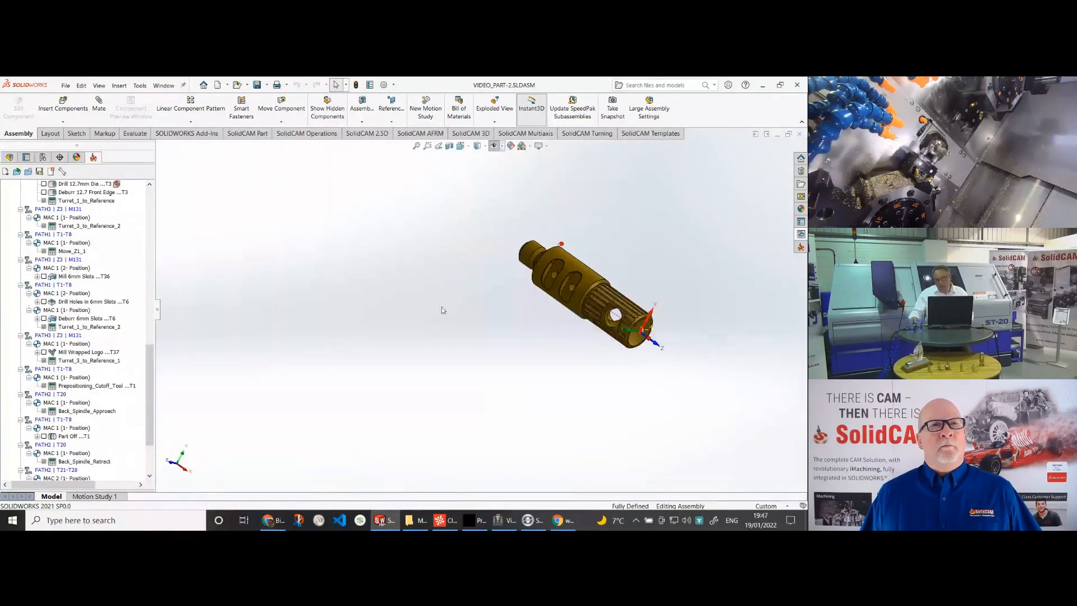
Check the feed and spin data of the Turn OD Dia 18 operation and close its tool data.
scroll(90, 292, "up", 4)
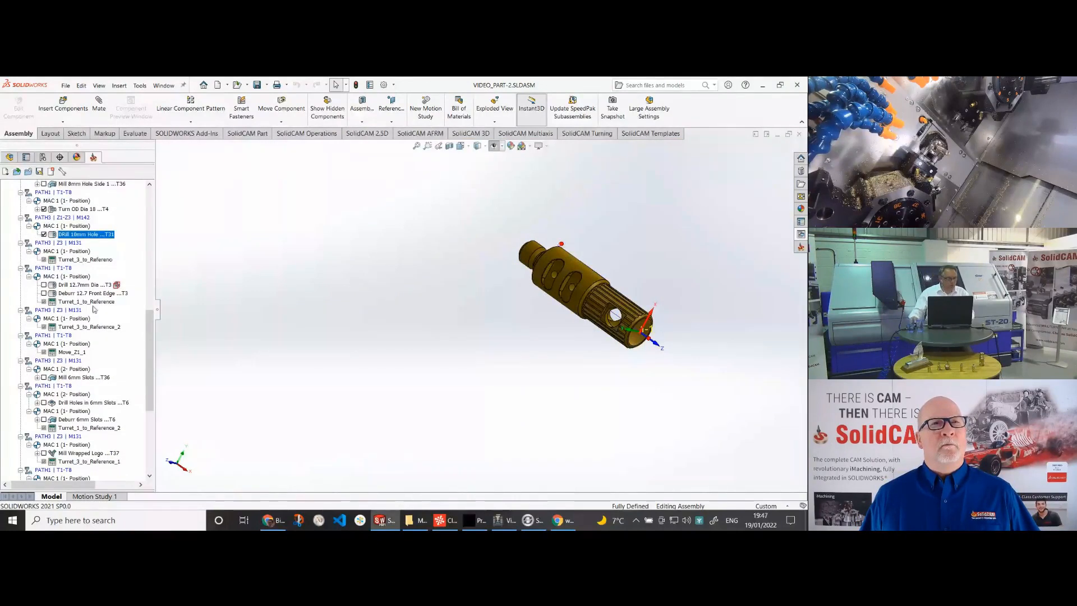
left_click(83, 209)
right_click(83, 209)
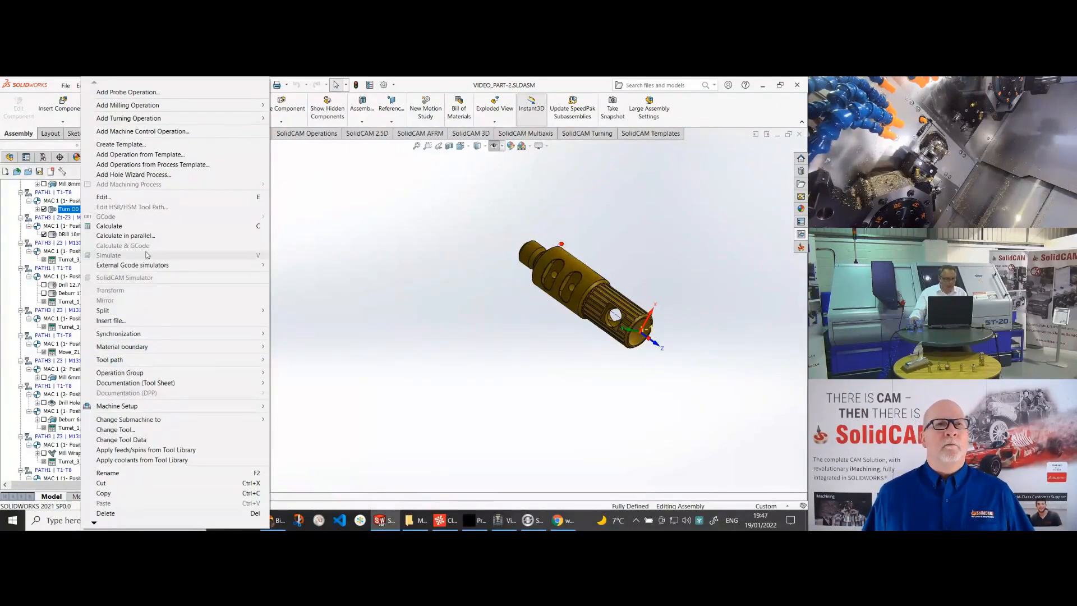
left_click(146, 439)
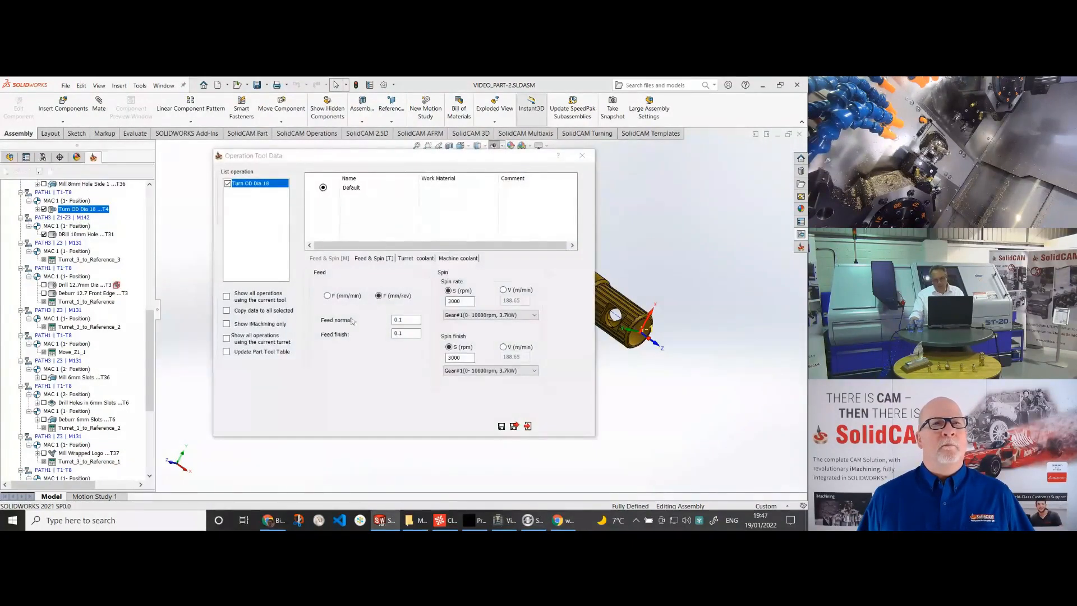
left_click(515, 427)
Check the feed and spindle speed of the DRill 10mm Hole operation and close its tool data.
left_click(94, 235)
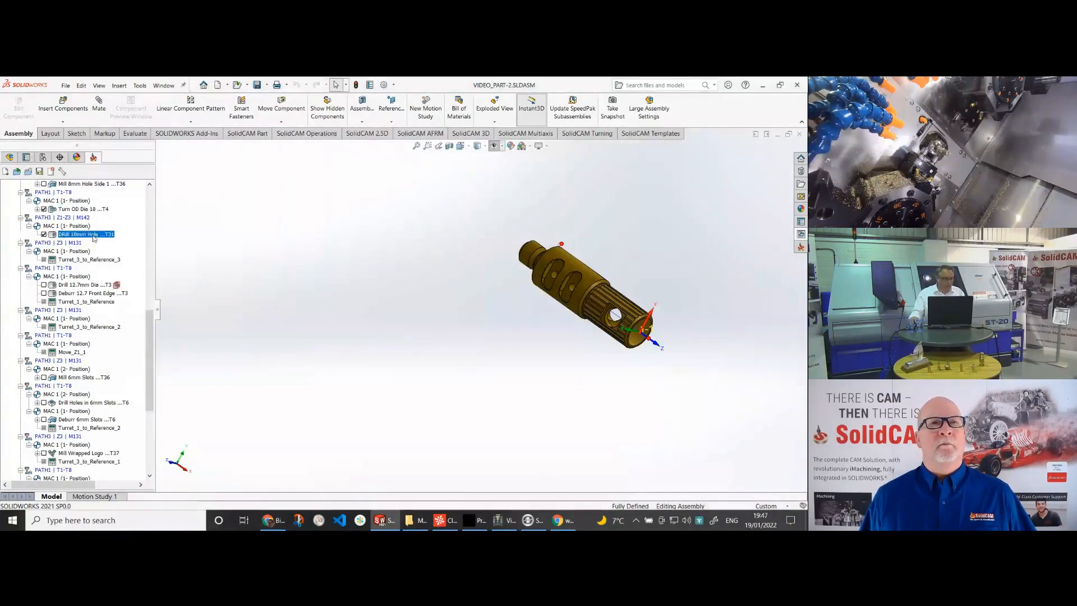
right_click(94, 237)
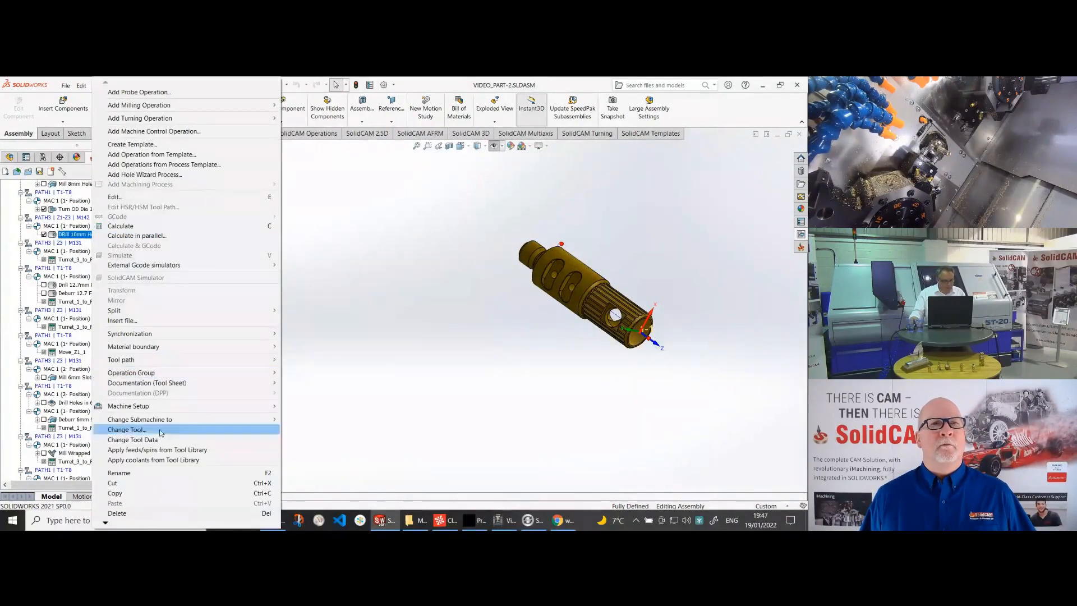
left_click(133, 439)
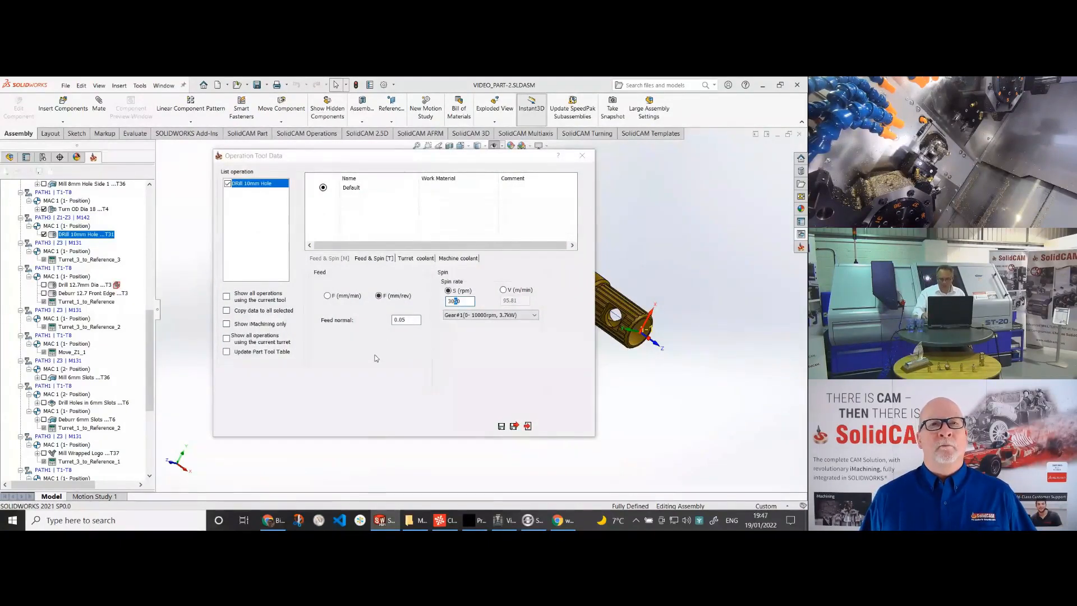
left_click(503, 426)
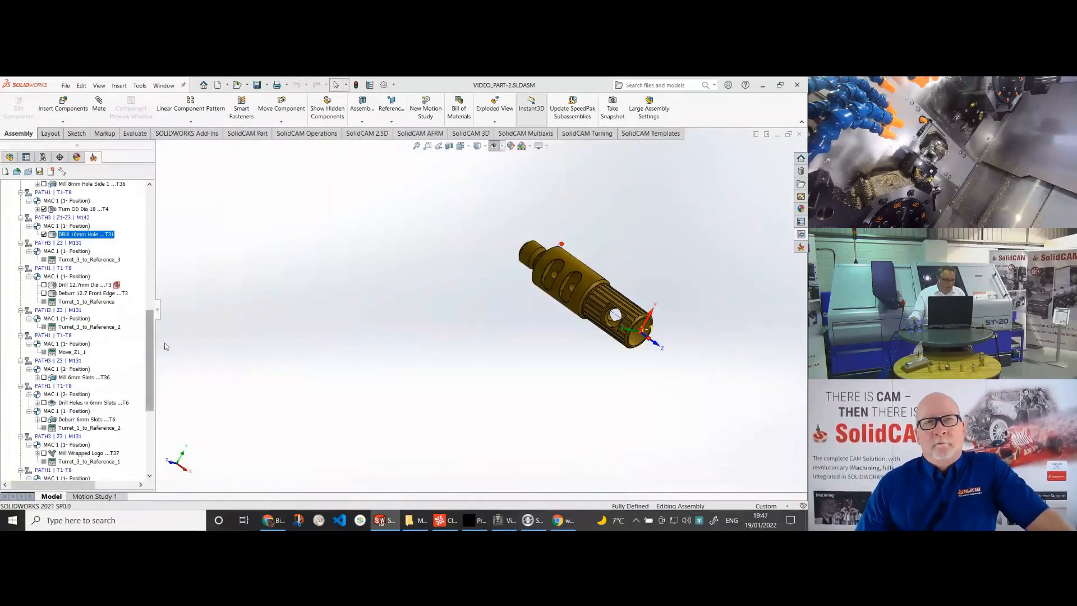
Open the channel synchronization and synchronize Turn OD Dia 18 with DRill 10mm Hole, leaving Turret_3_to_Reference_3 to follow separately.
left_click_drag(149, 344, 158, 216)
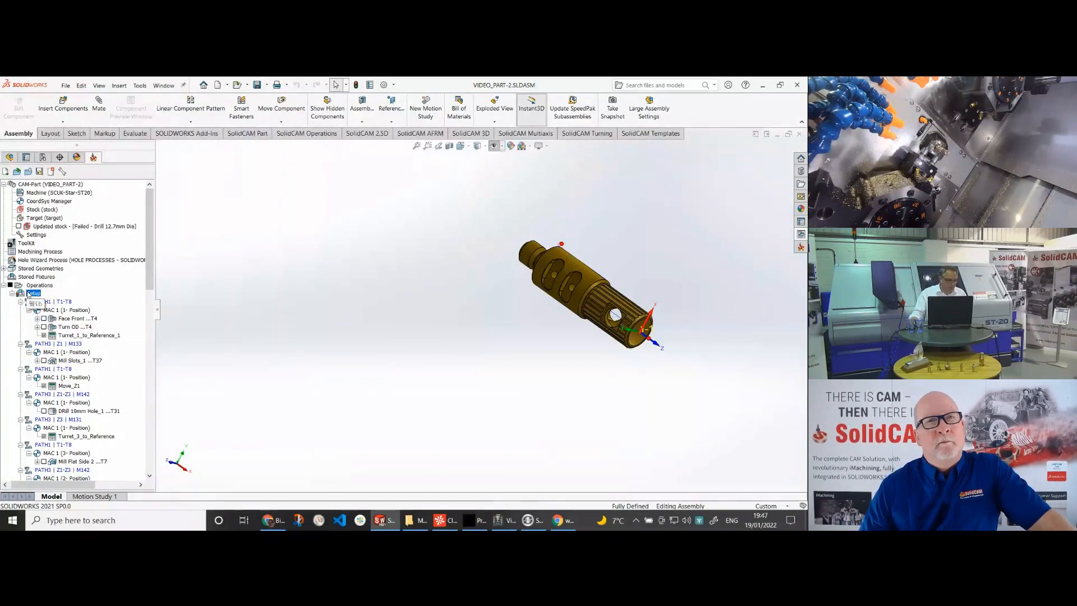
right_click(28, 293)
left_click(70, 491)
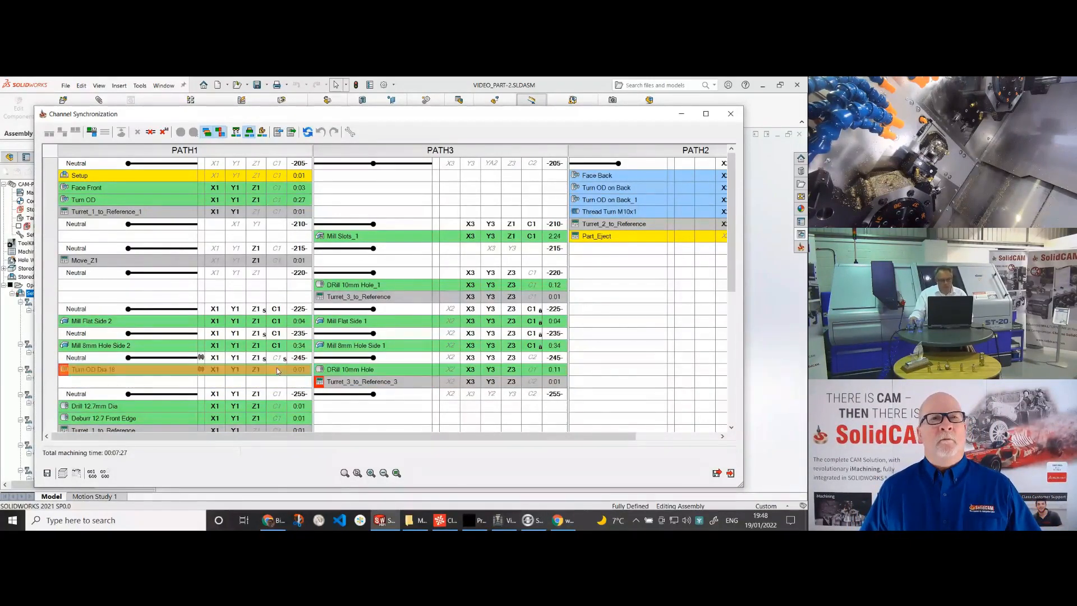
left_click(346, 385)
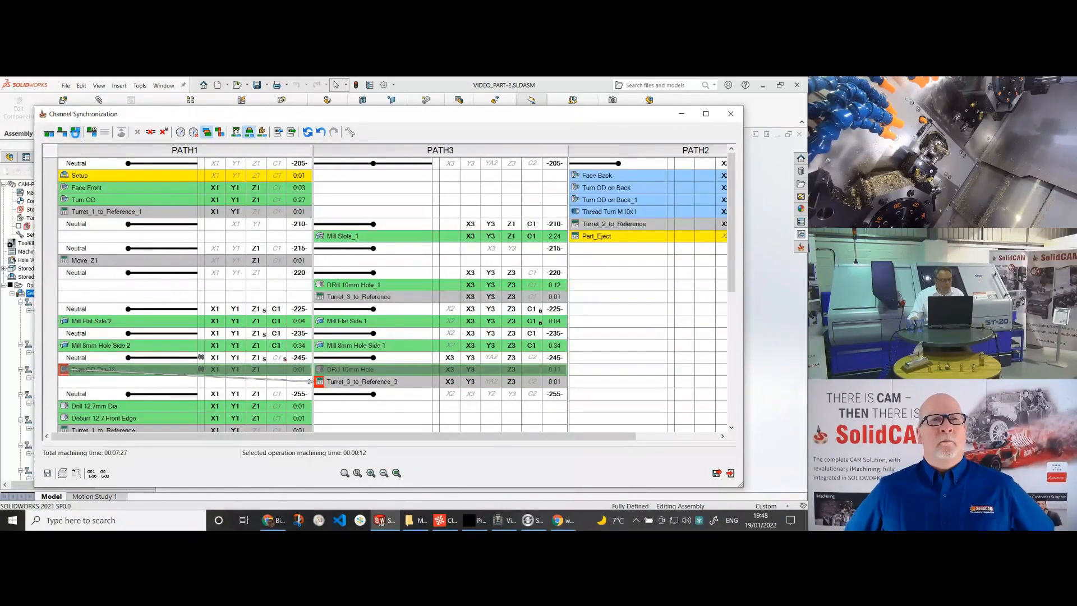
left_click(75, 133)
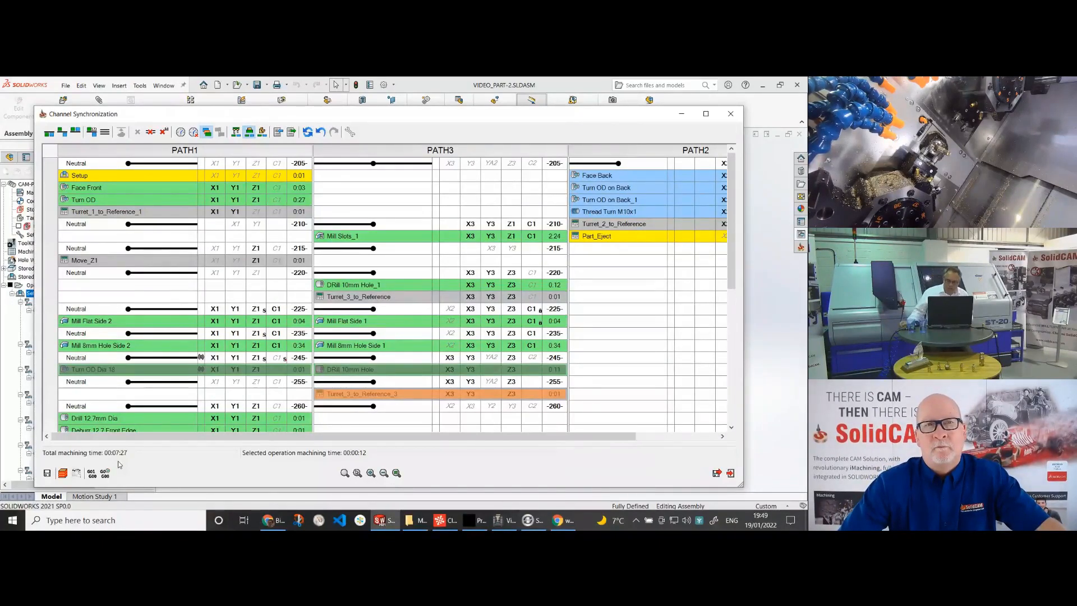
Examine the synchronized operations across the channels, from the flat milling through Mill Wrapped Logo, and their machining times.
left_click(218, 249)
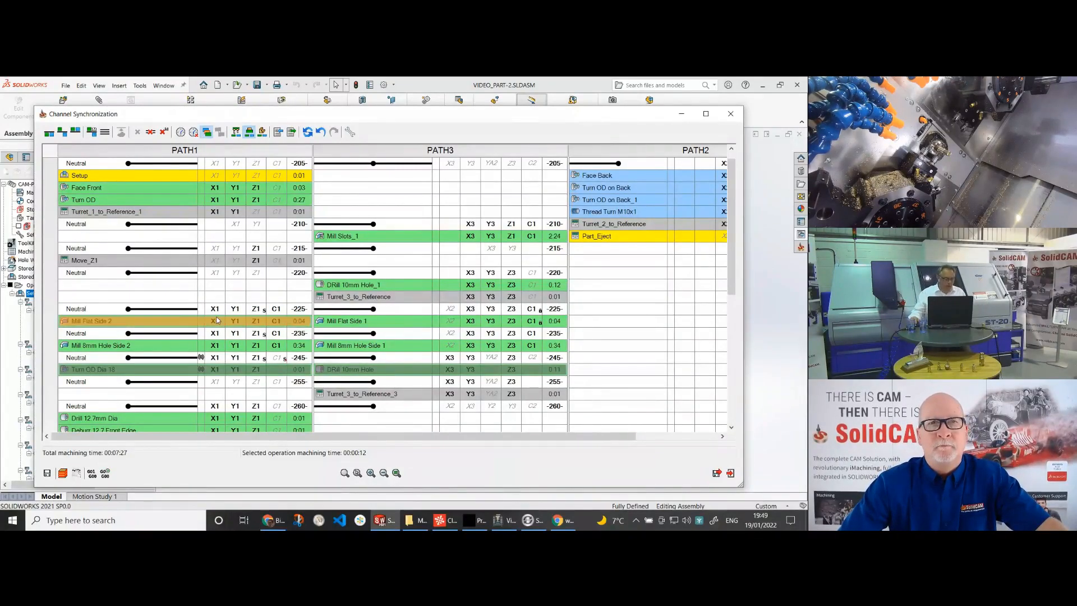
scroll(218, 320, "down", 3)
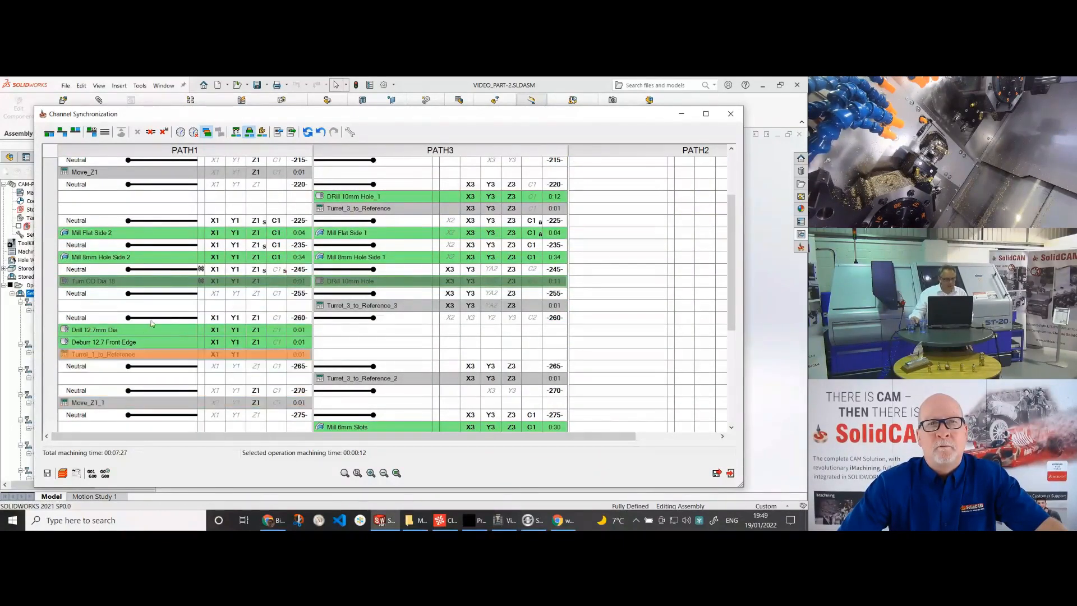
scroll(152, 323, "up", 2)
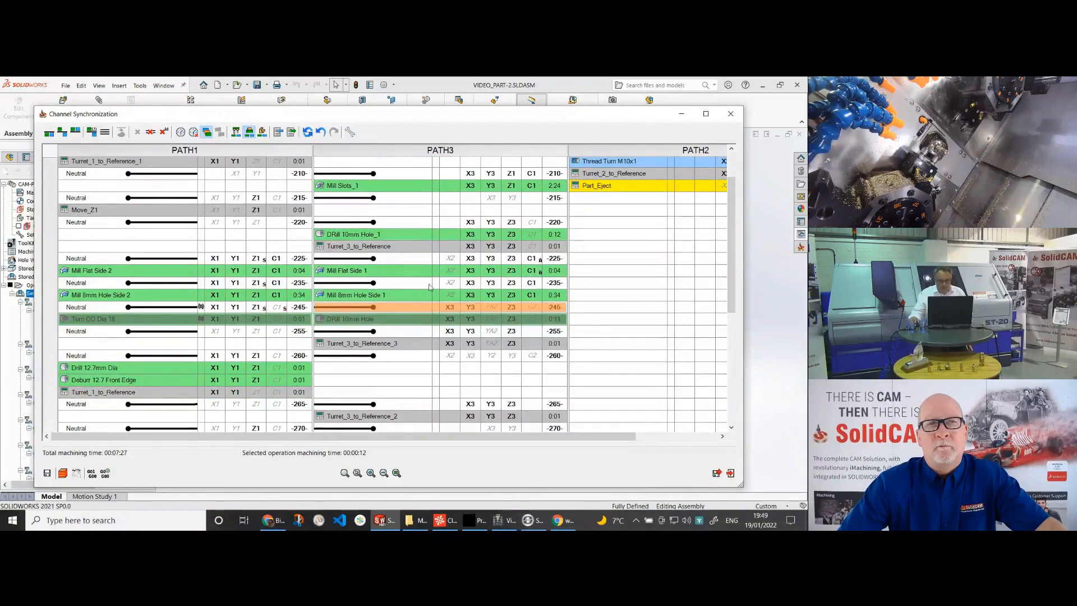
scroll(429, 287, "down", 3)
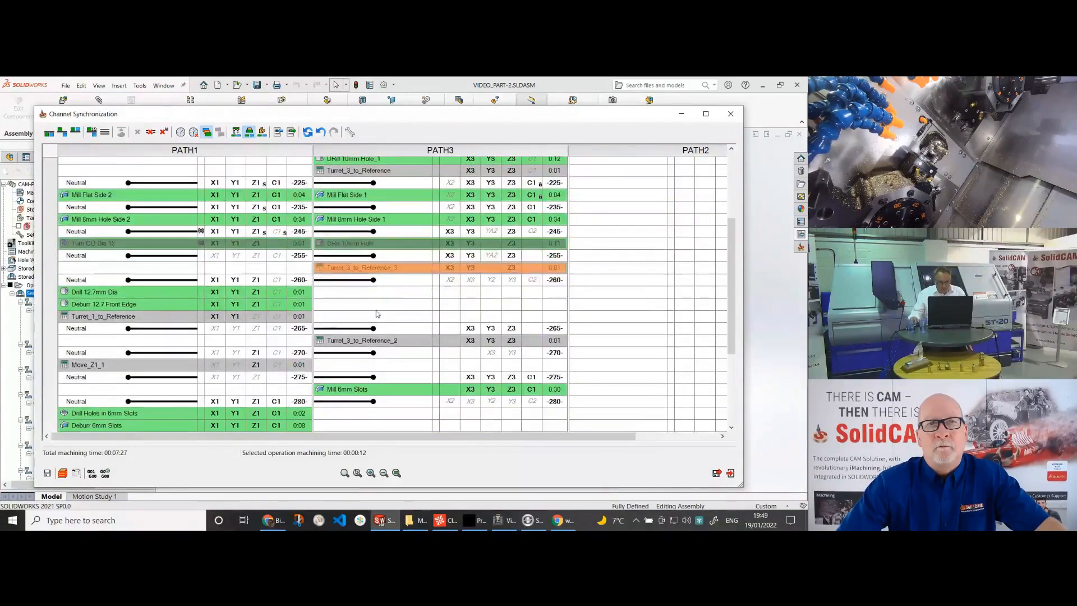
scroll(377, 314, "down", 4)
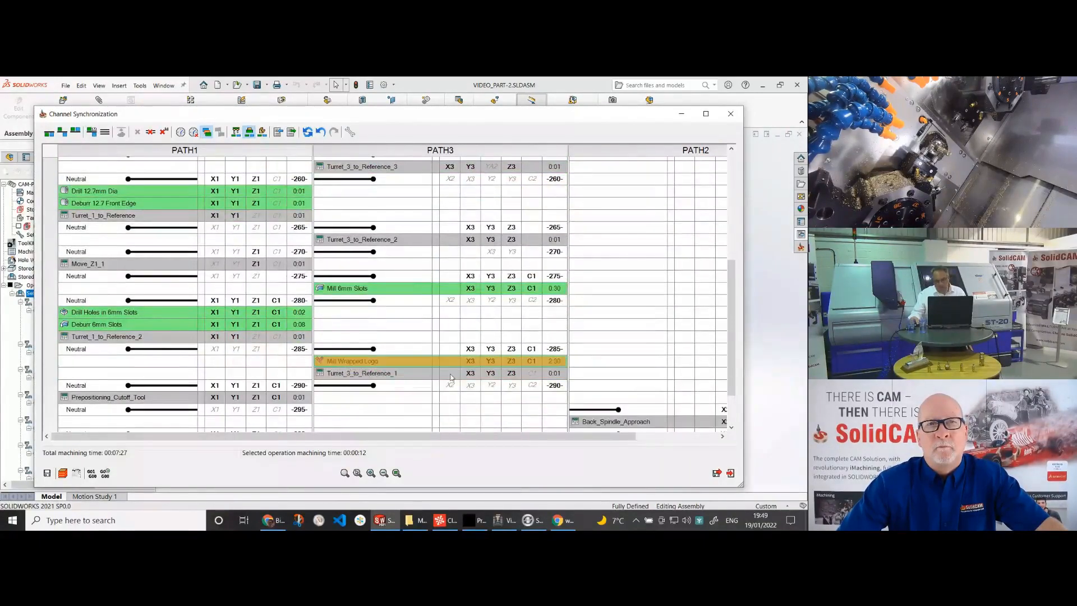
mouse_move(557, 366)
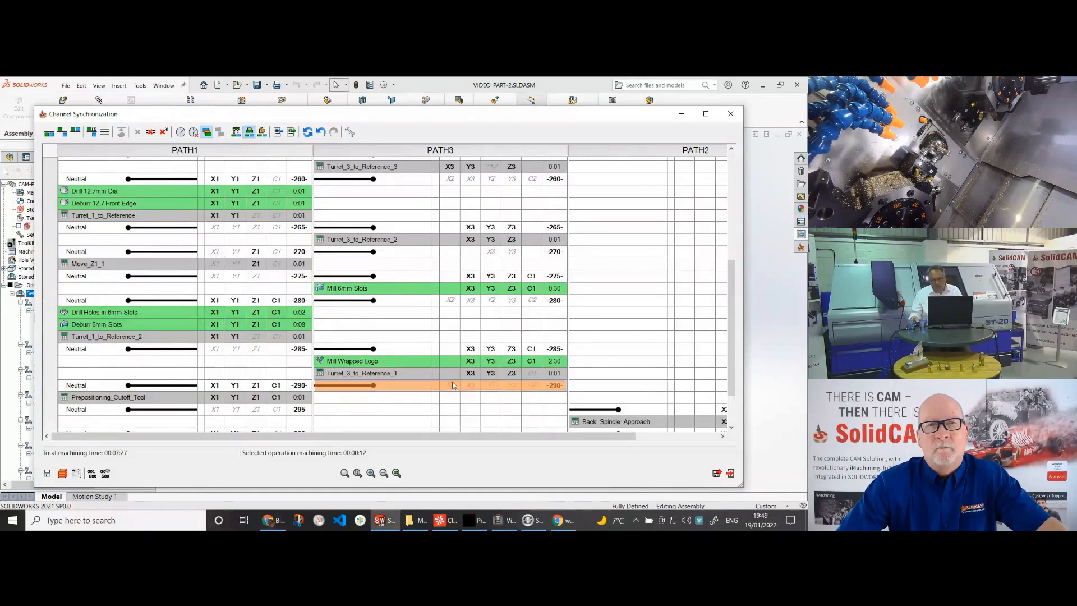
mouse_move(361, 361)
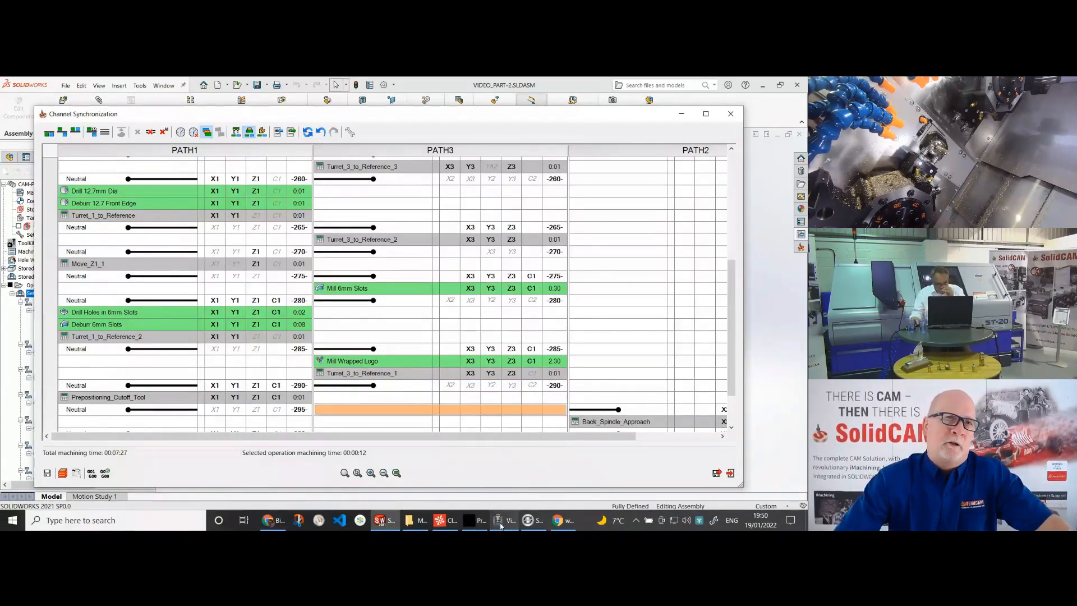
mouse_move(501, 524)
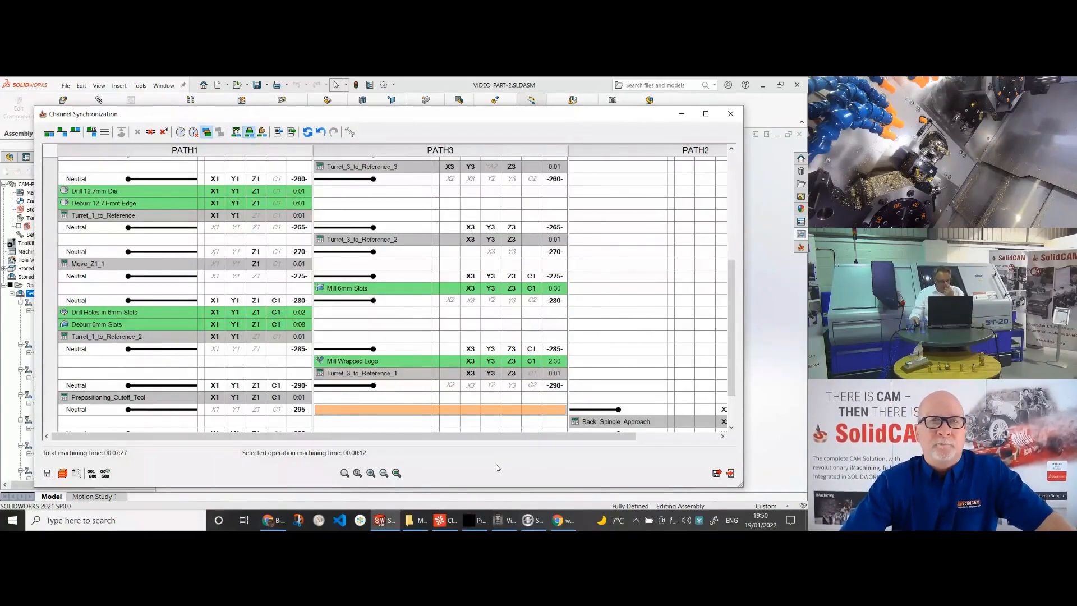
Switch to the Video Part Optimised machine simulation, run it from the paired Mill Flat Side 2 and Mill Flat Side 1 operations, and close it.
left_click(497, 521)
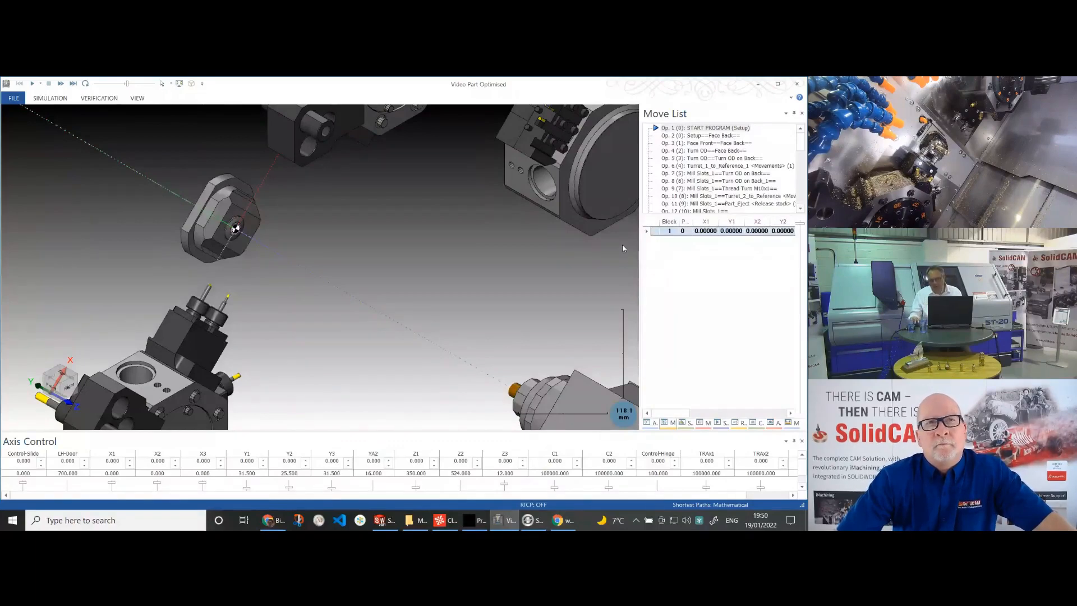
scroll(700, 185, "down", 3)
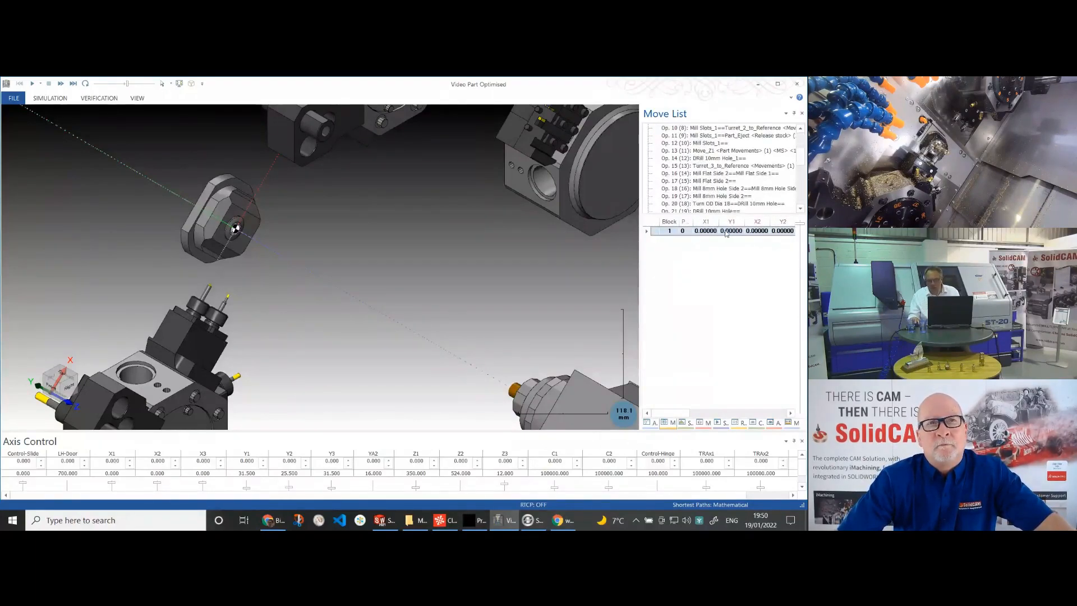
left_click(718, 175)
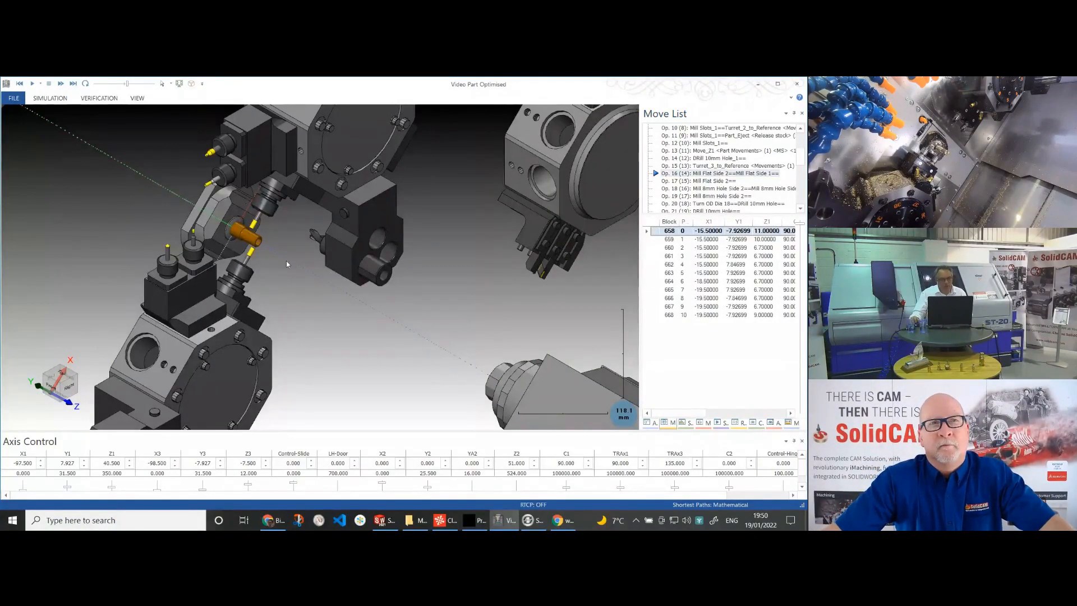
left_click_drag(291, 271, 209, 219)
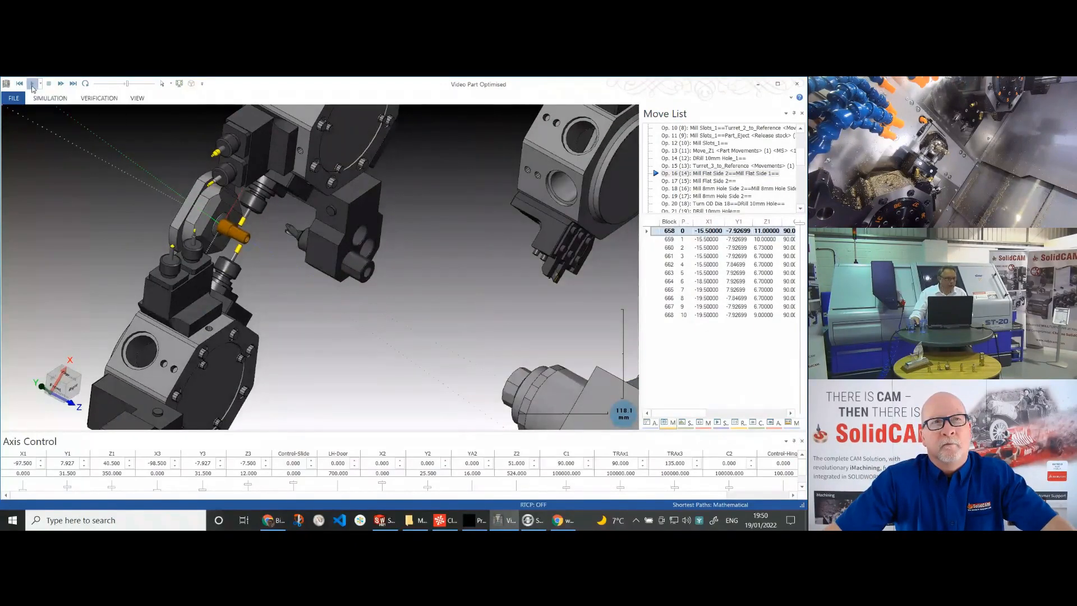
scroll(119, 259, "up", 2)
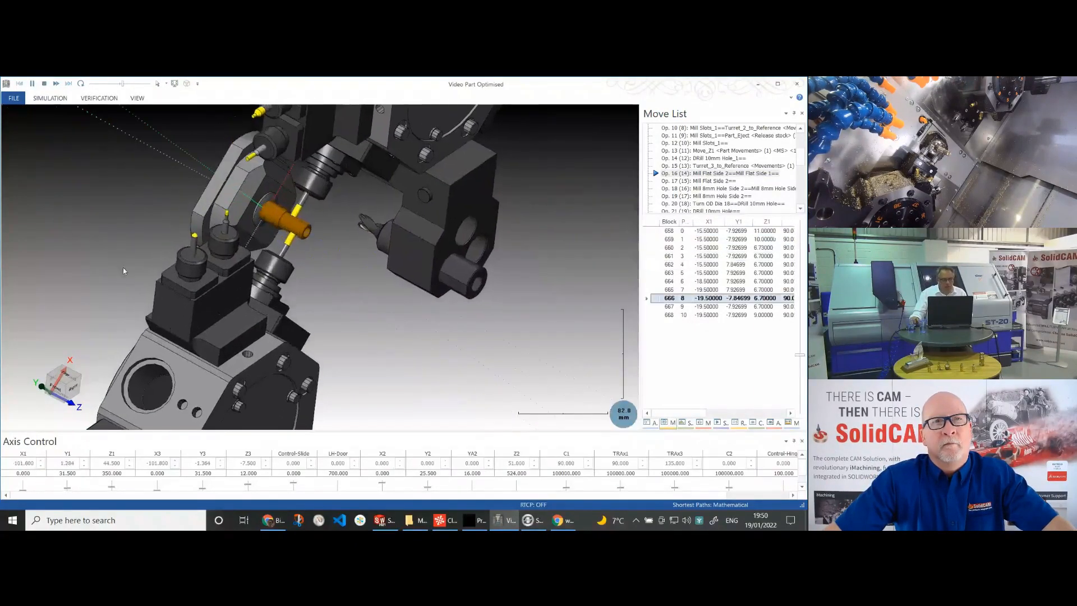
scroll(291, 260, "up", 1)
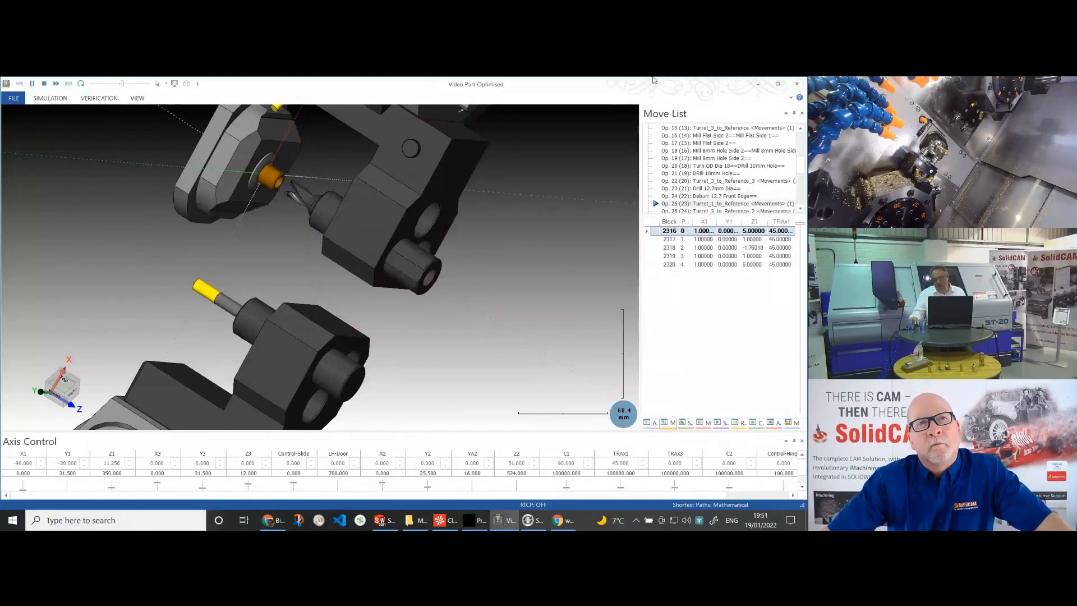
left_click(792, 90)
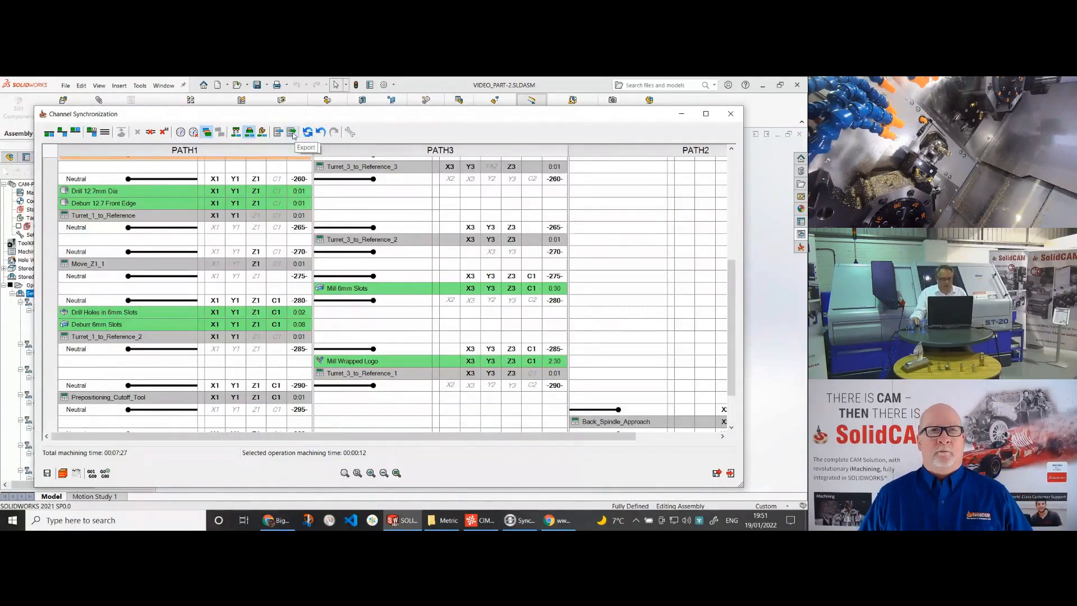
Import the saved synchronization named optimised into the channel synchronization.
left_click(291, 132)
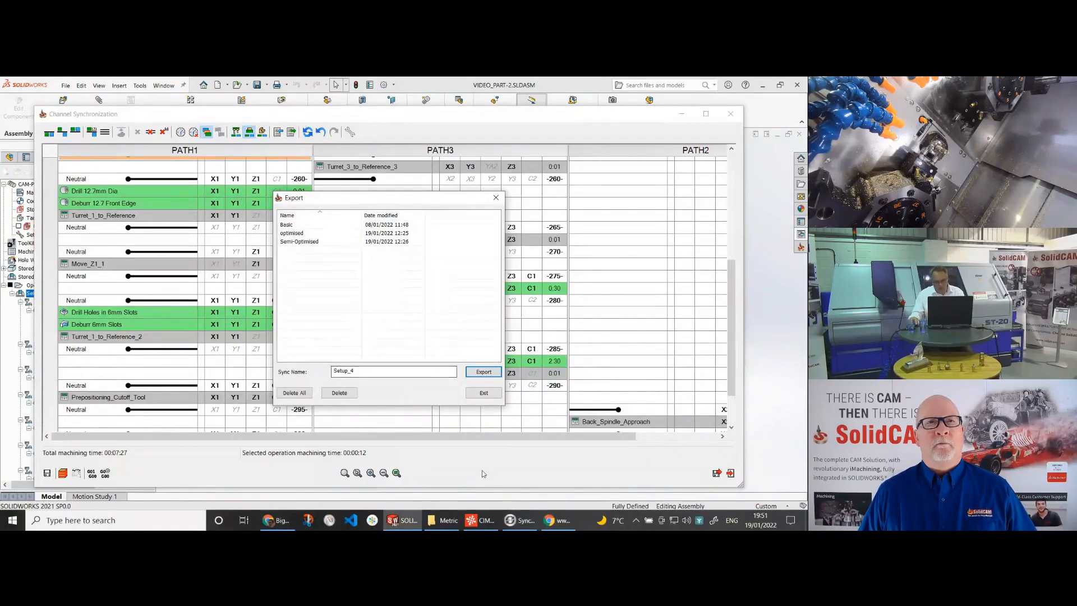
left_click(484, 392)
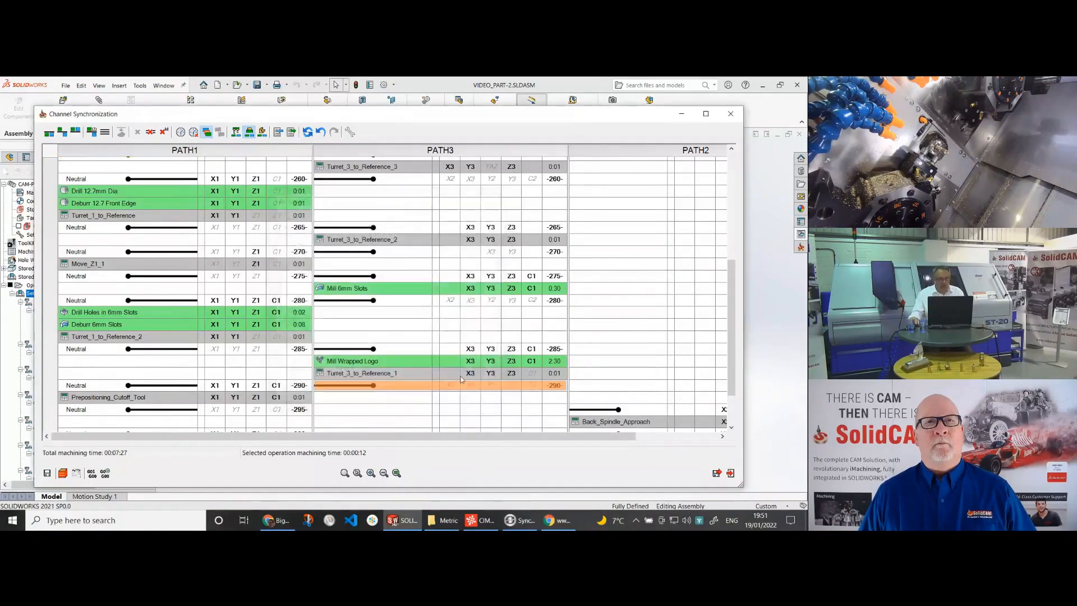
left_click(278, 134)
left_click(297, 233)
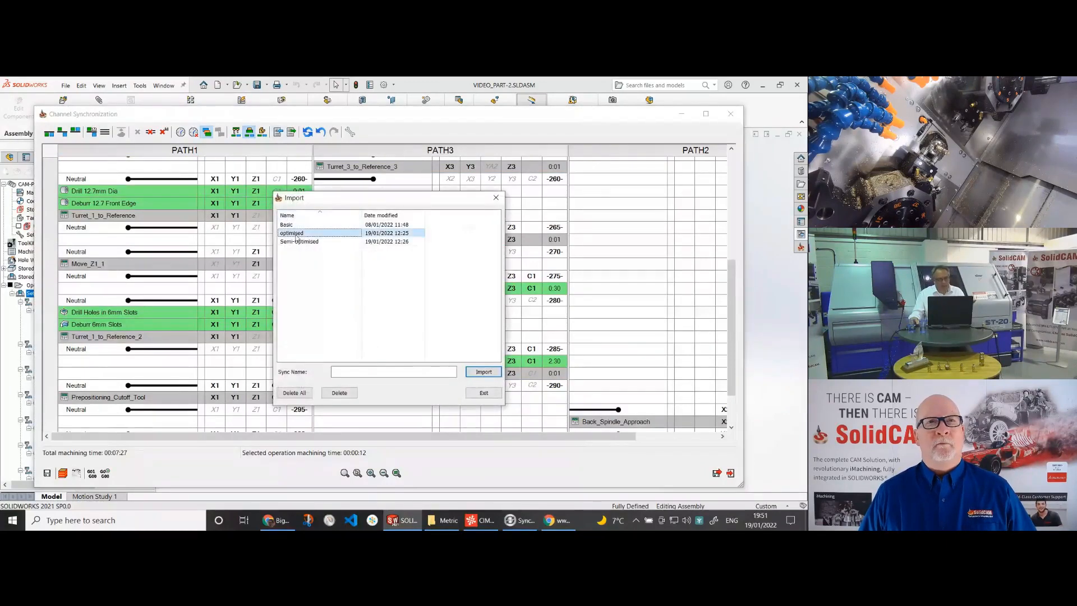
left_click(484, 371)
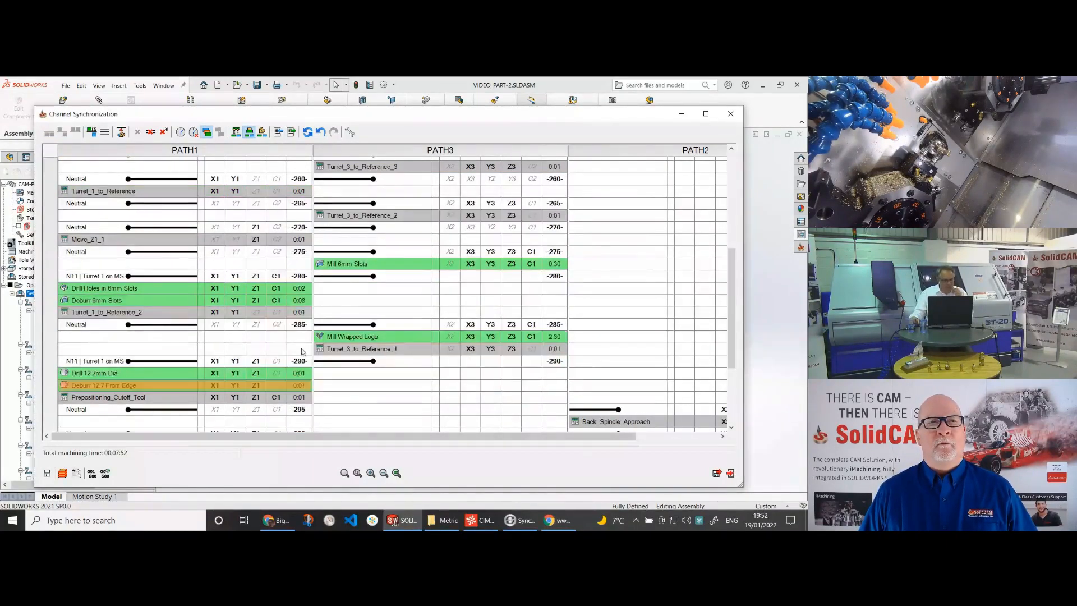
Generate the G-code of the synchronized operations with the file name Setup and look through the PATH 1 program.
scroll(303, 352, "up", 5)
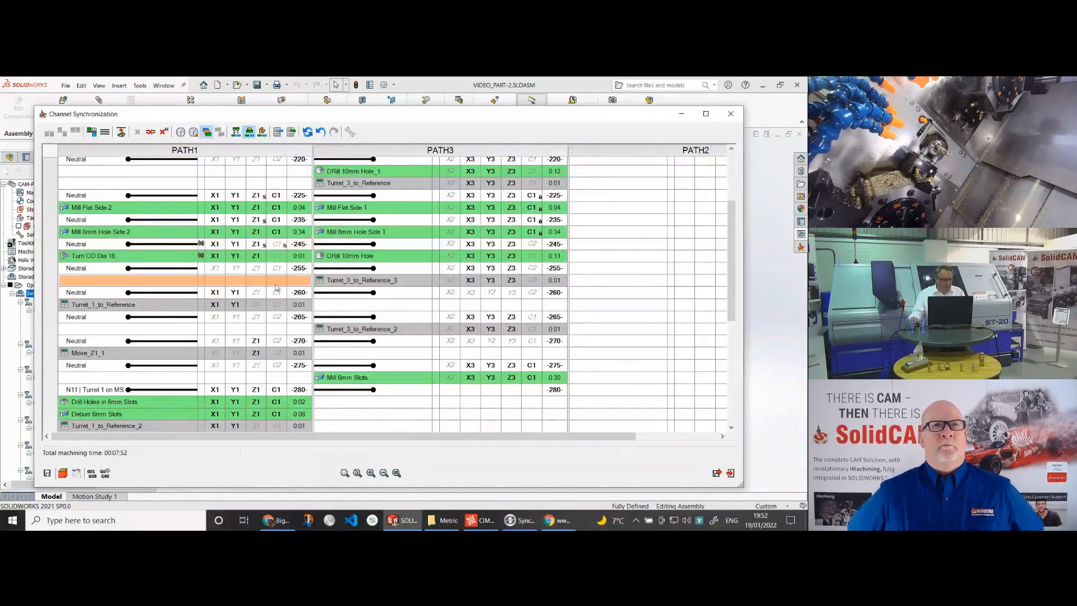
scroll(276, 288, "up", 1)
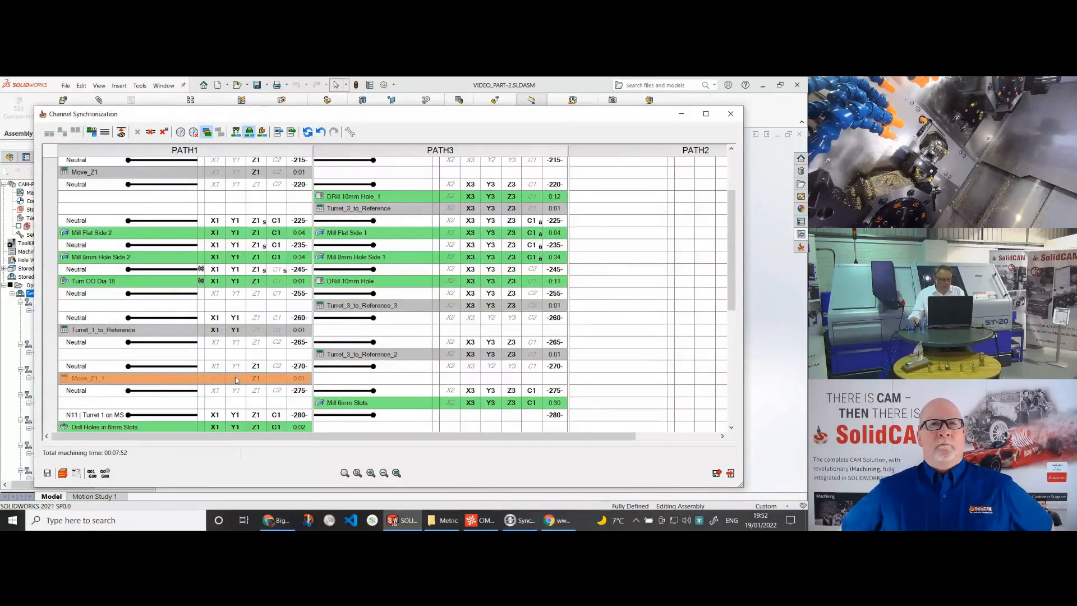
left_click(91, 475)
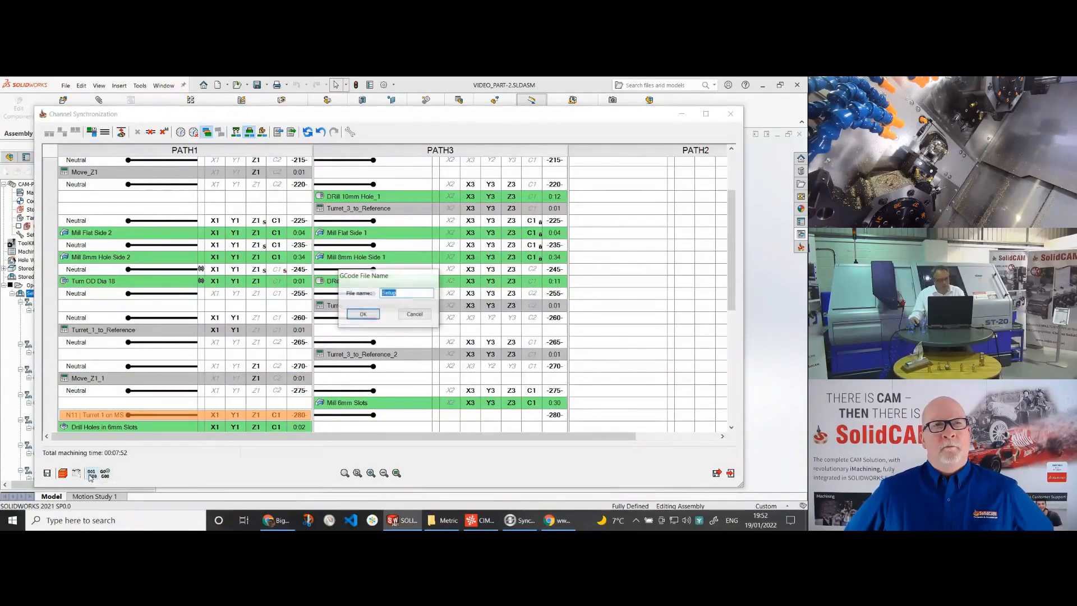
left_click(363, 314)
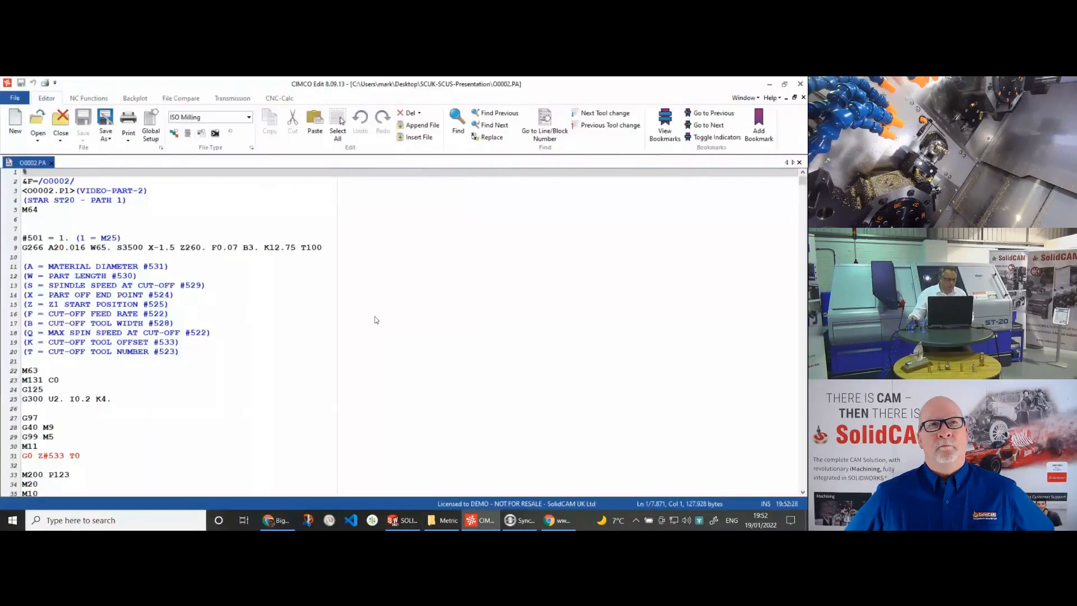
scroll(327, 315, "down", 20)
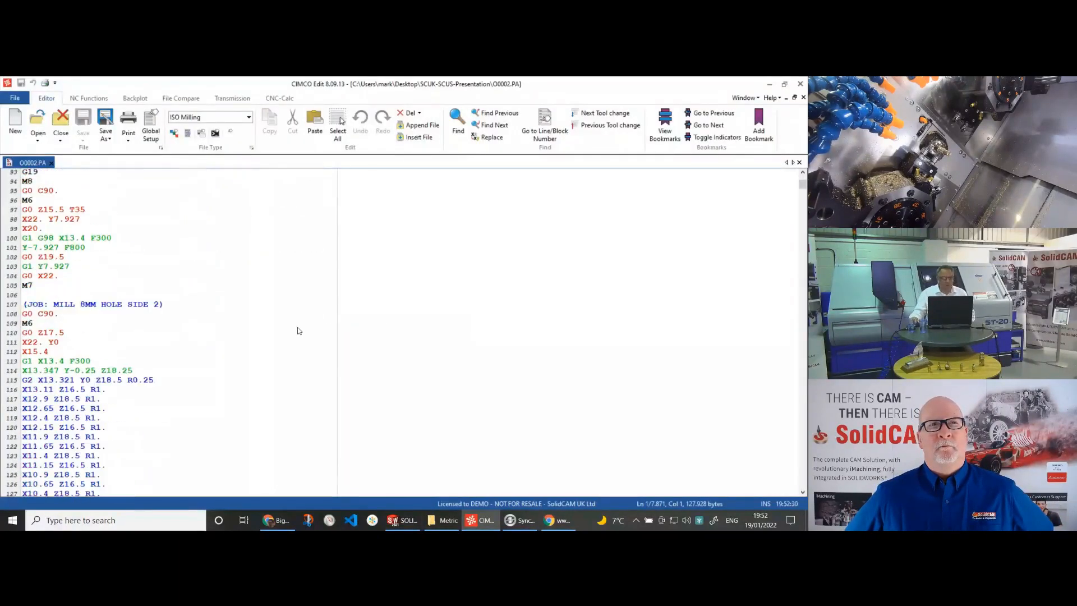
Examine the O0002.PA program from the Mill 8mm Hole Side 2 job through Drill 10mm Hole and past the Mill 6mm Slots job.
scroll(298, 331, "down", 19)
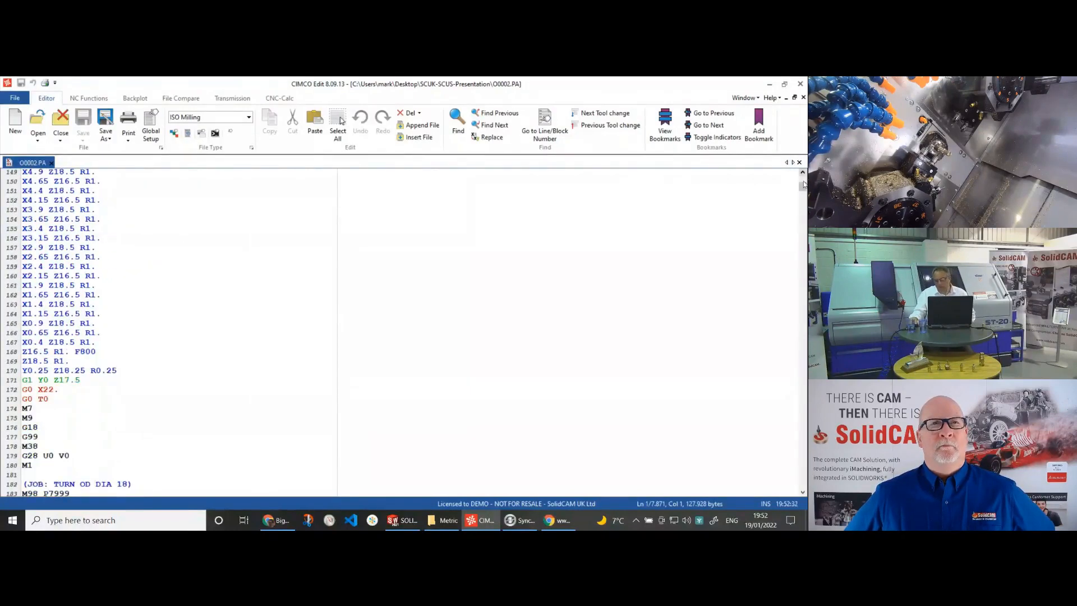
left_click_drag(803, 184, 803, 207)
scroll(458, 364, "down", 16)
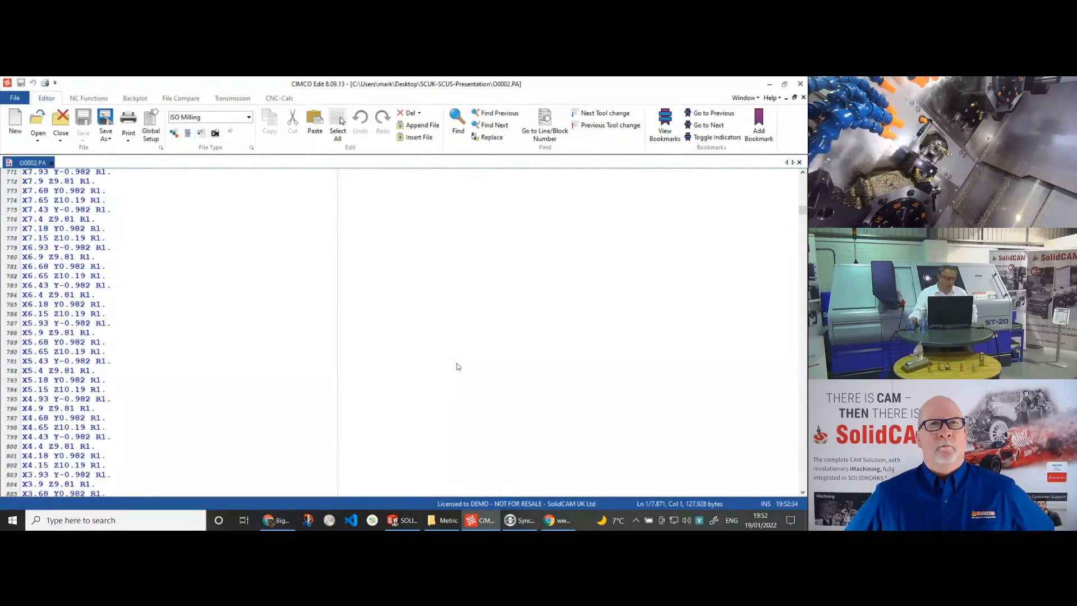
scroll(457, 367, "down", 13)
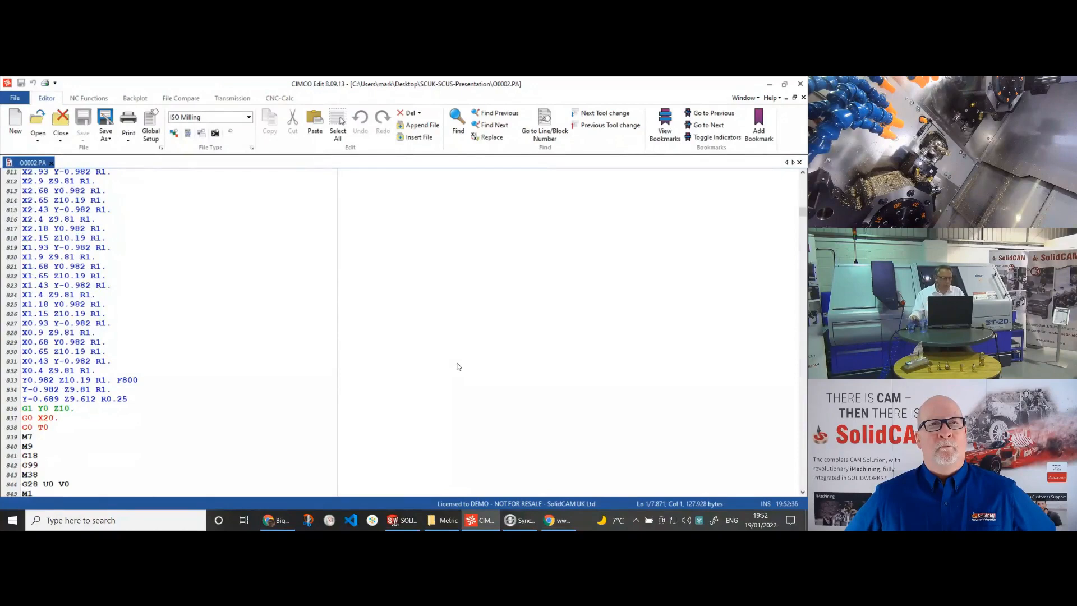
scroll(458, 361, "down", 8)
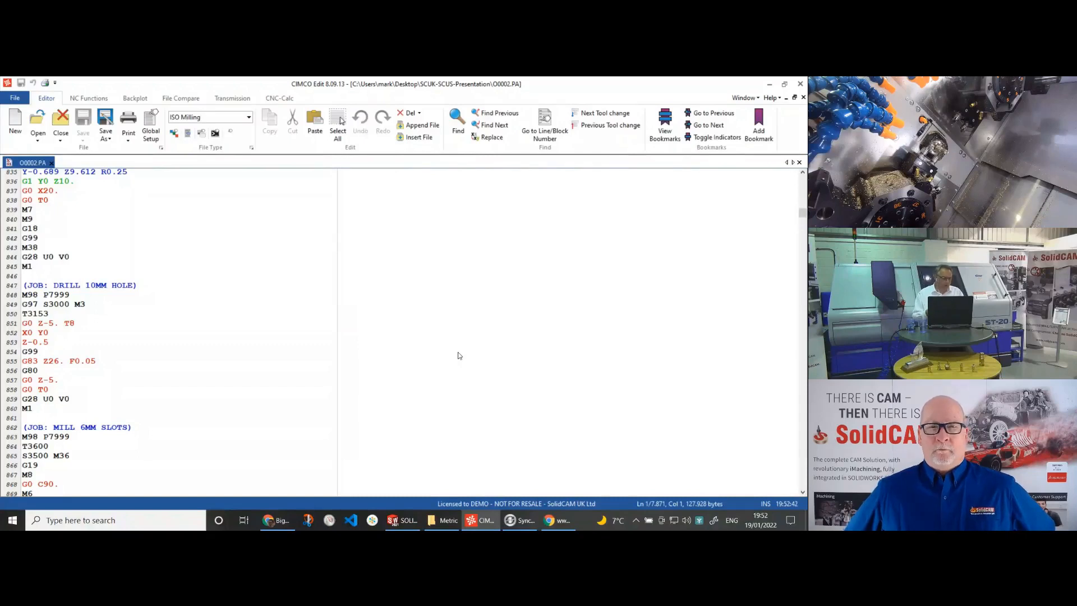
scroll(185, 345, "down", 8)
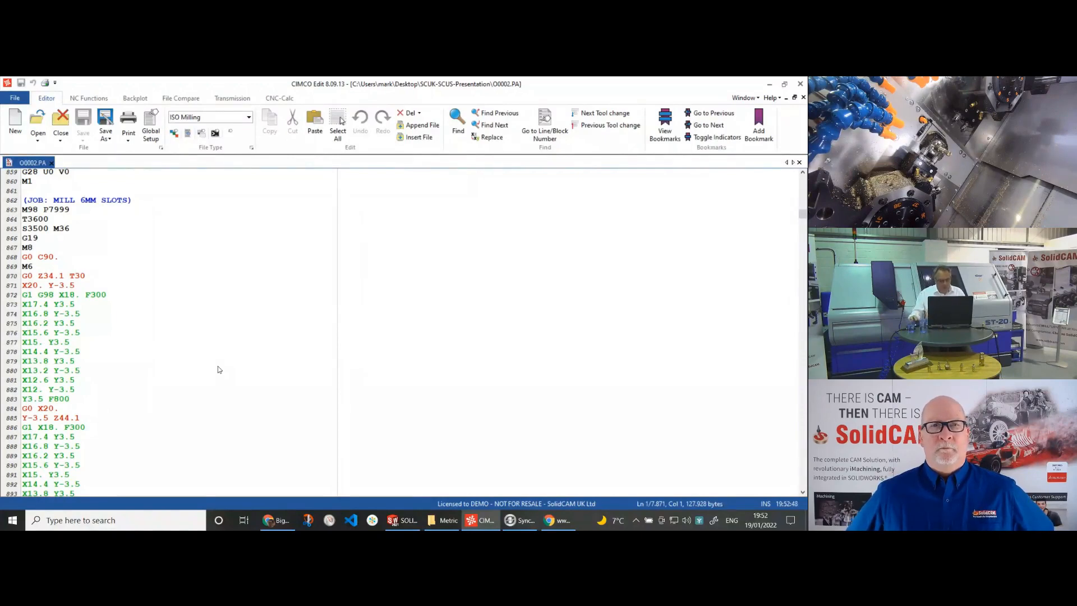
scroll(152, 302, "down", 20)
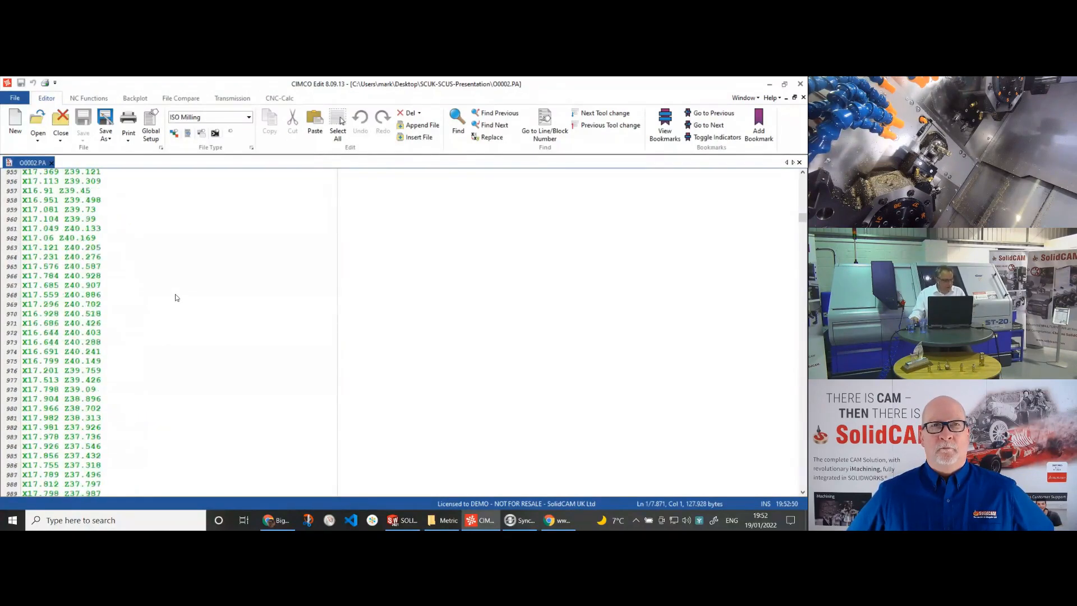
scroll(178, 297, "down", 20)
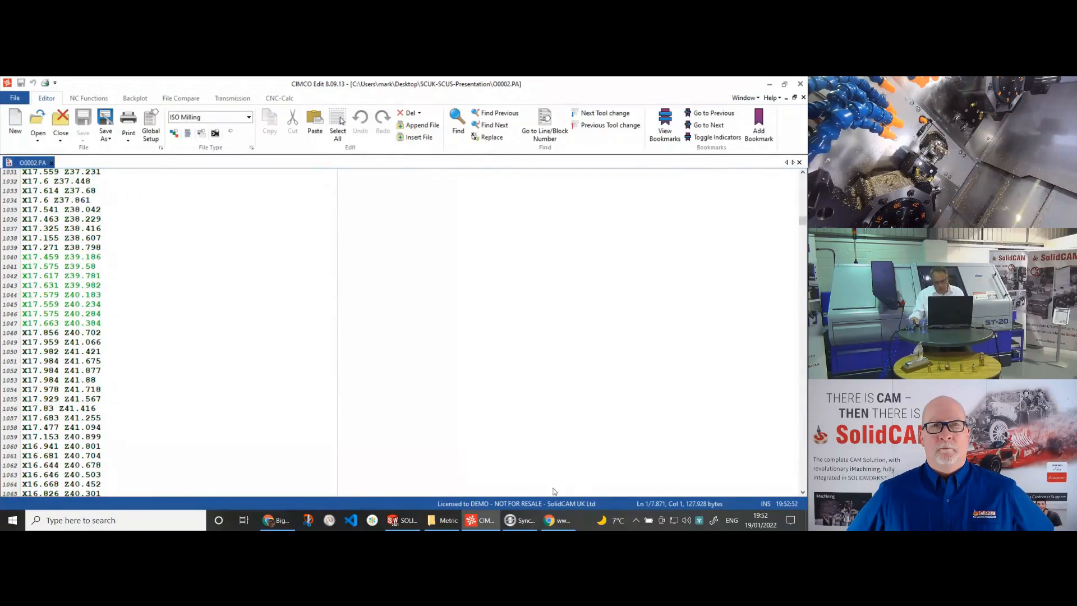
Switch to SyncMaster and look through the O0002 program's three synchronized channels from the start to the part-off and pick-up, returning to the beginning.
left_click(511, 523)
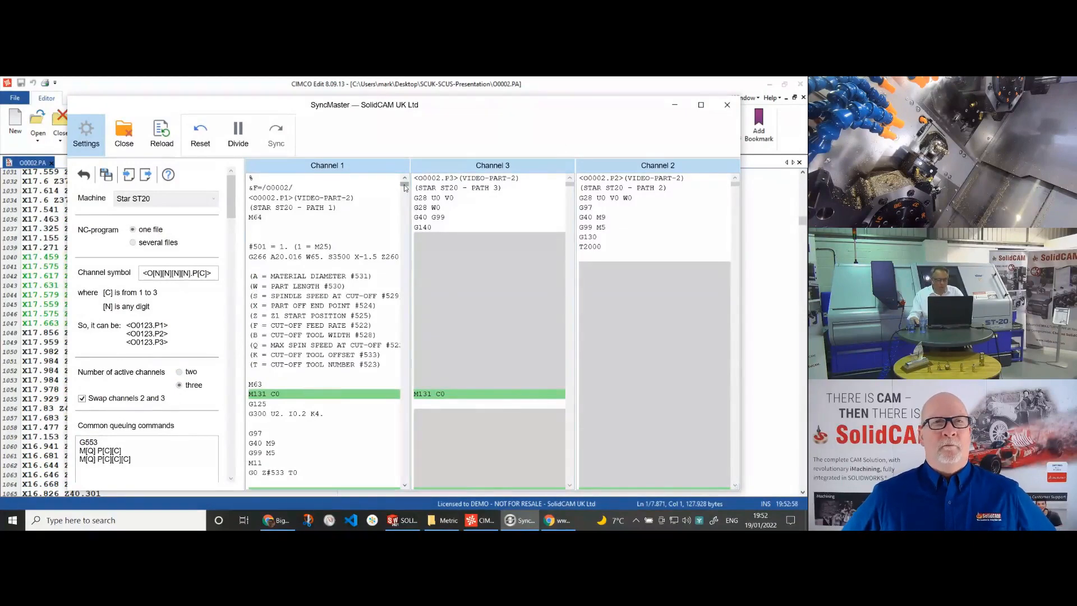
left_click_drag(404, 185, 400, 480)
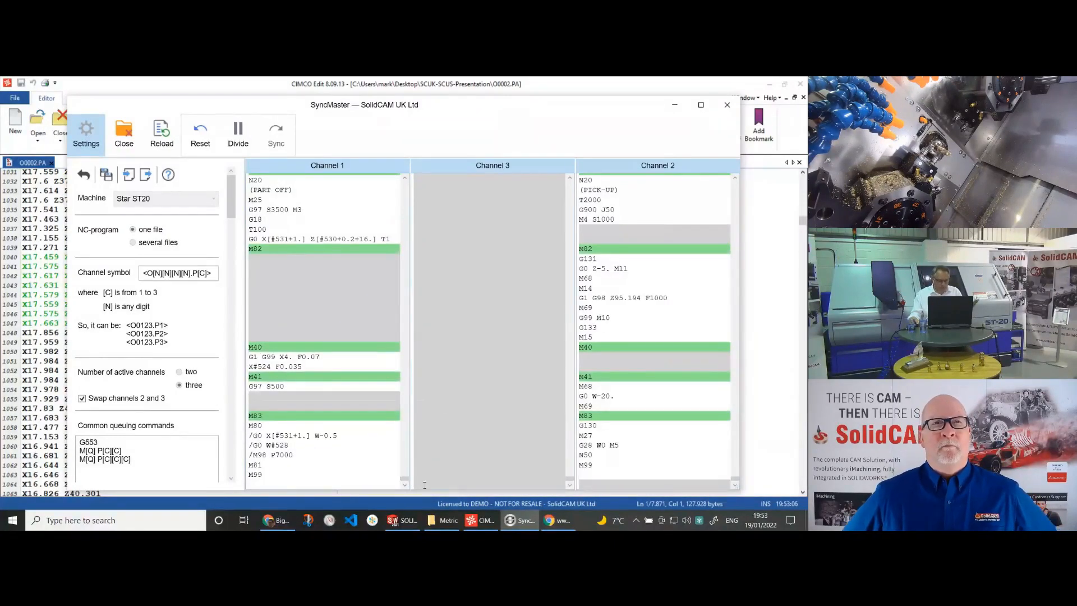
left_click_drag(404, 481, 386, 187)
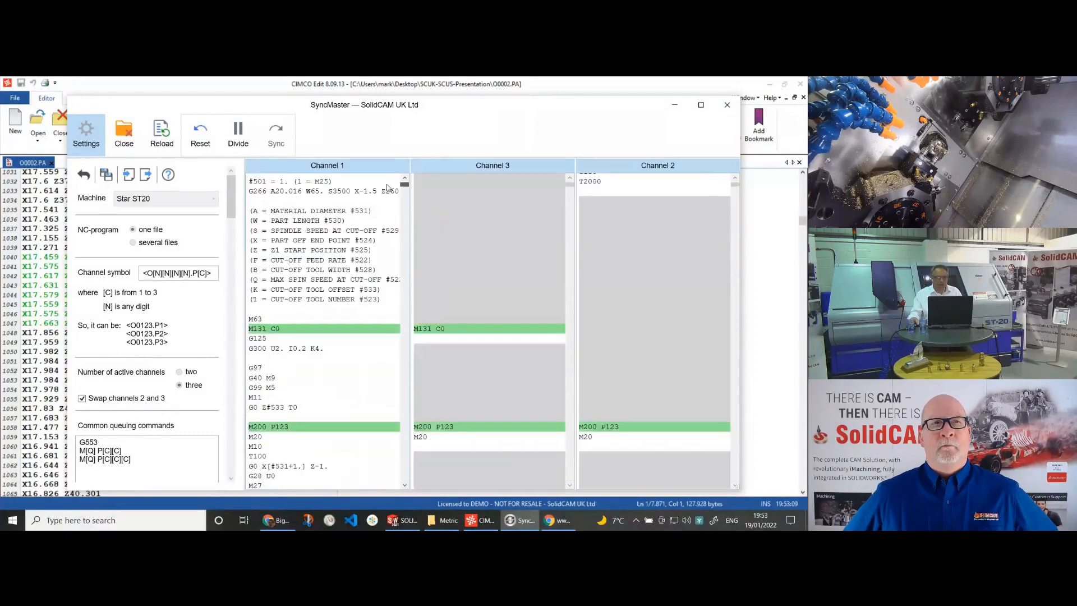
scroll(387, 188, "up", 3)
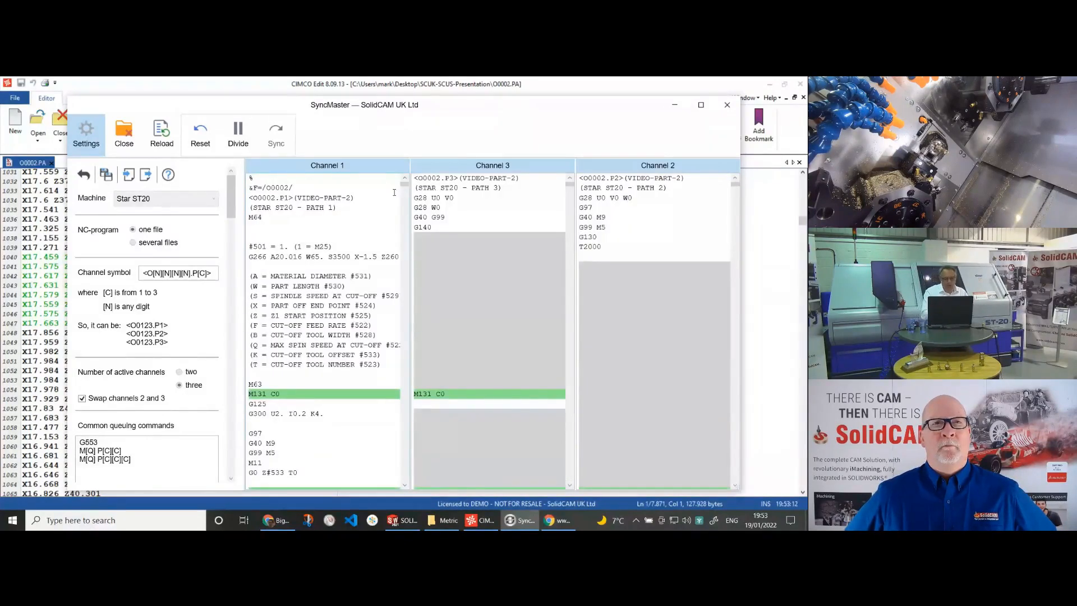